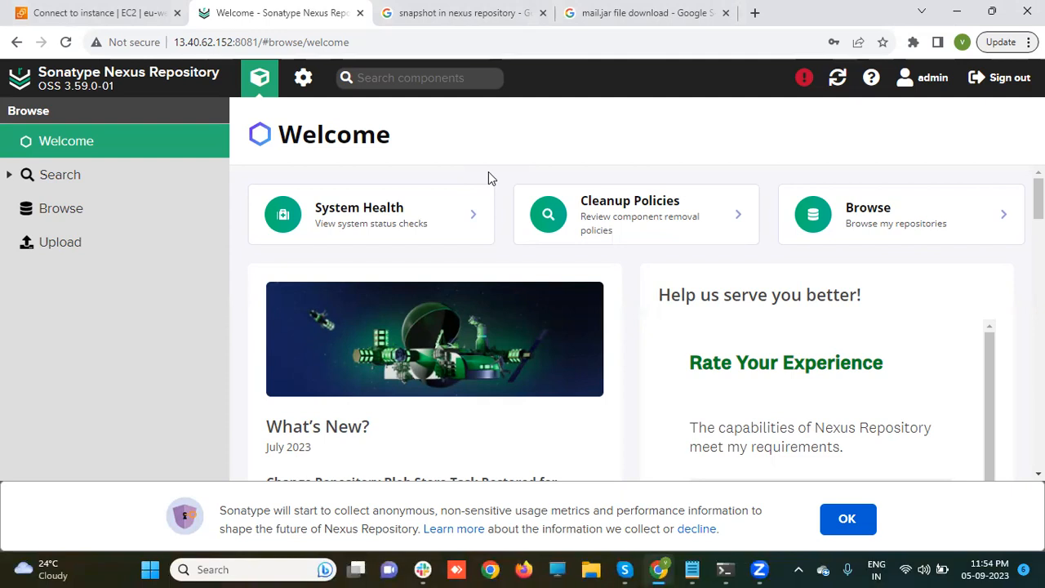
- Go to Administration > Repository > Repositories to list the configured repositories
left_click(303, 82)
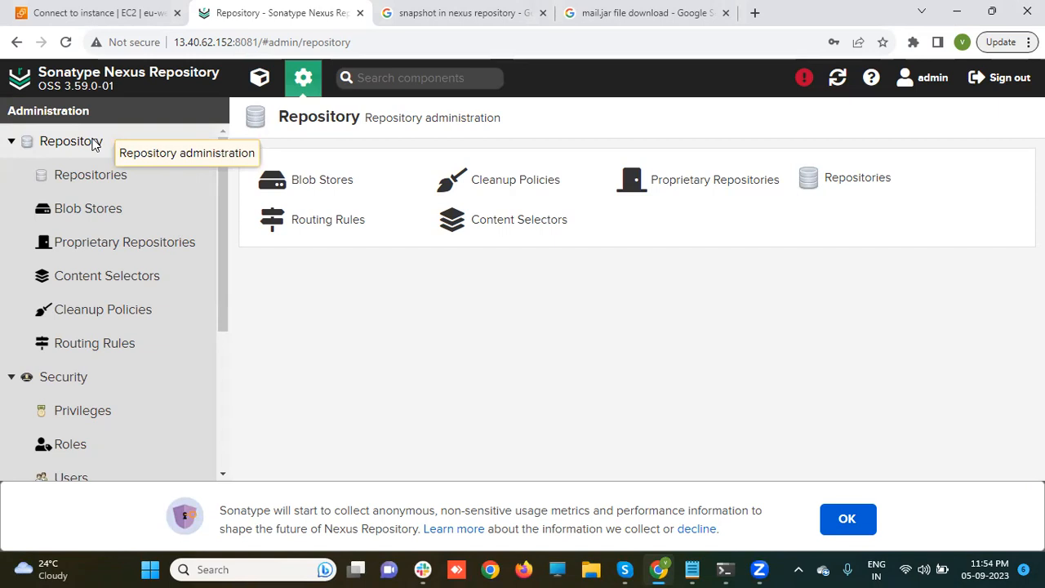
left_click(100, 183)
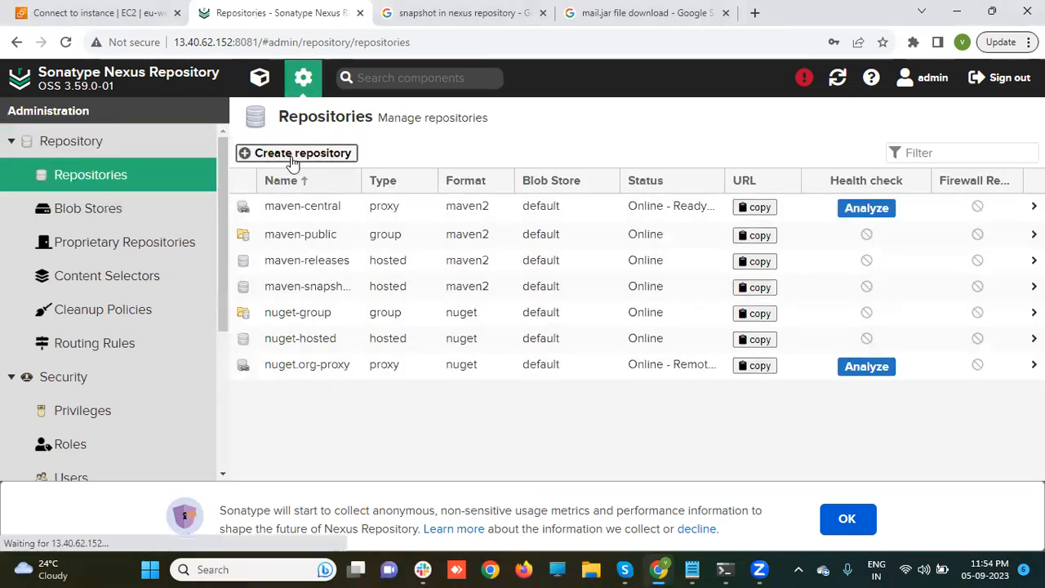
left_click(291, 154)
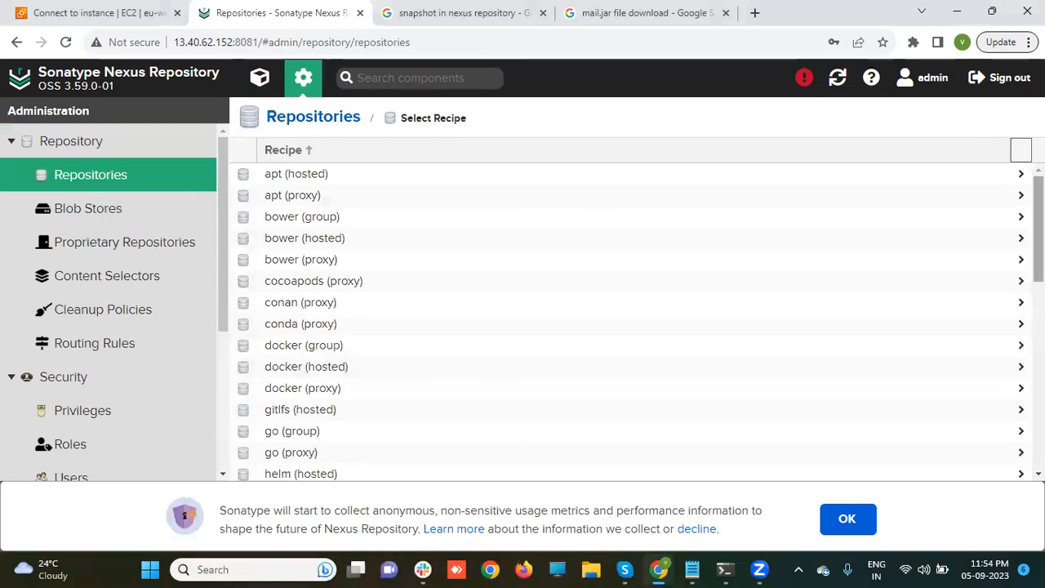
- Pick the maven2 (hosted) recipe and name the repository facebook-snapshot
scroll(598, 215, "down", 4)
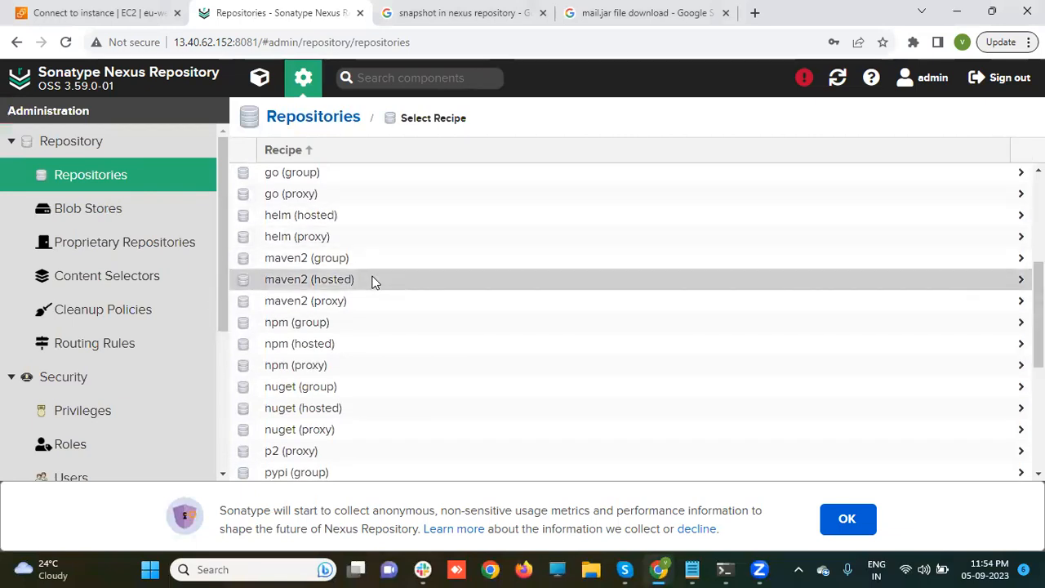
left_click(372, 280)
left_click(406, 186)
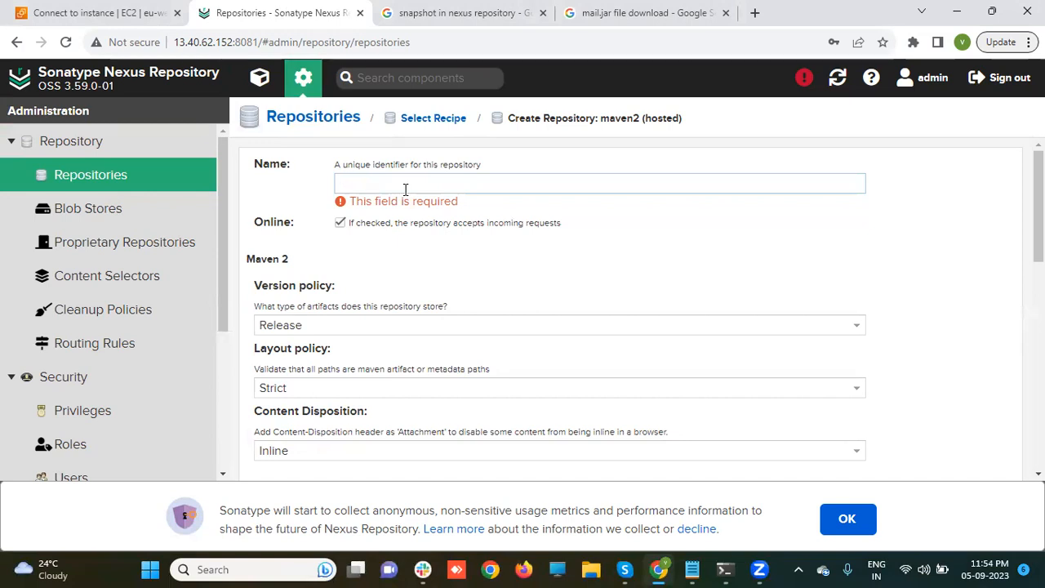
type("fa")
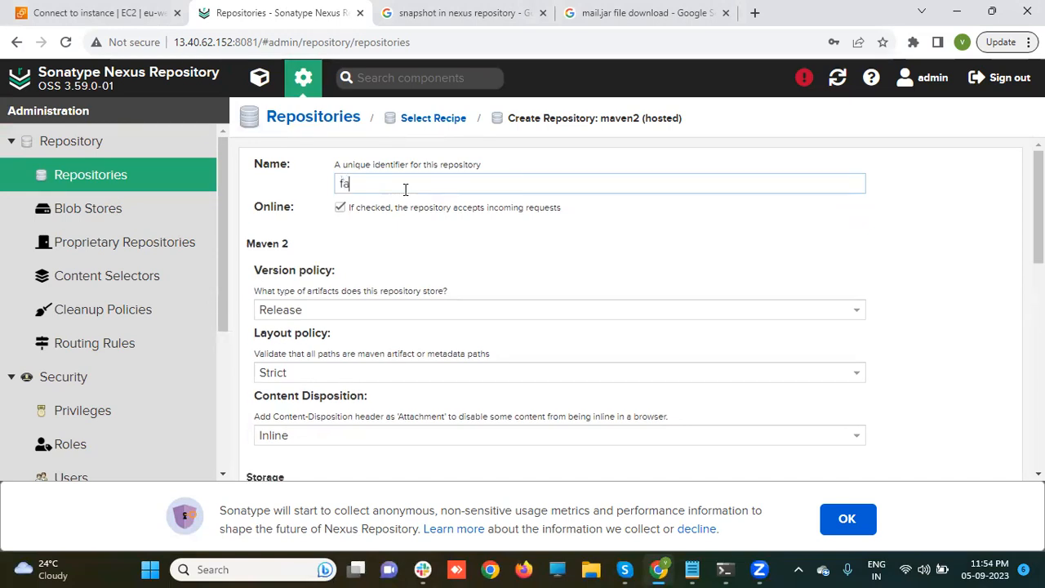
type("cebook-")
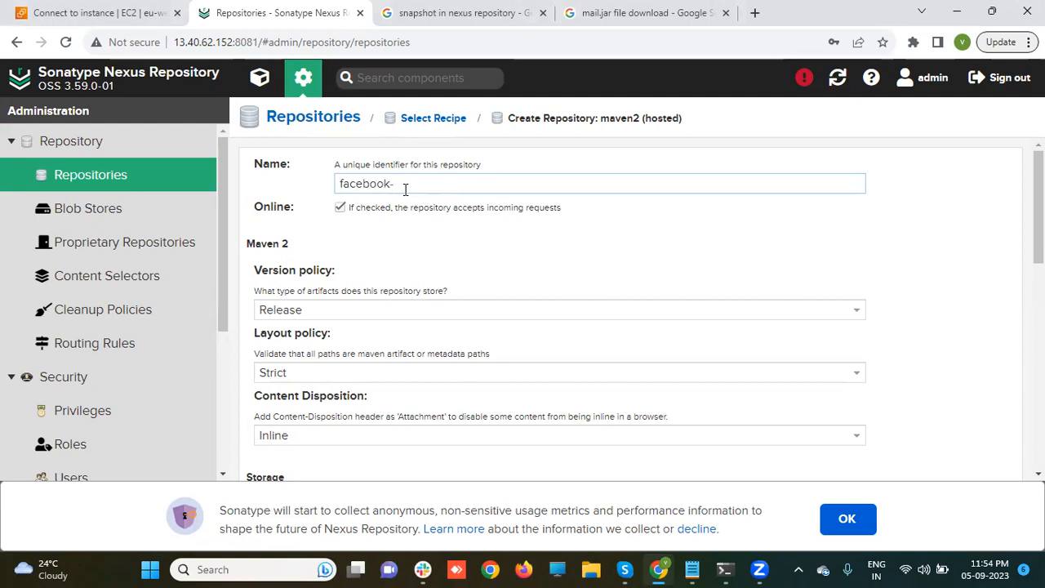
type("snapshot")
- Set the version policy to Snapshot and create the facebook-snapshot repository
left_click(858, 317)
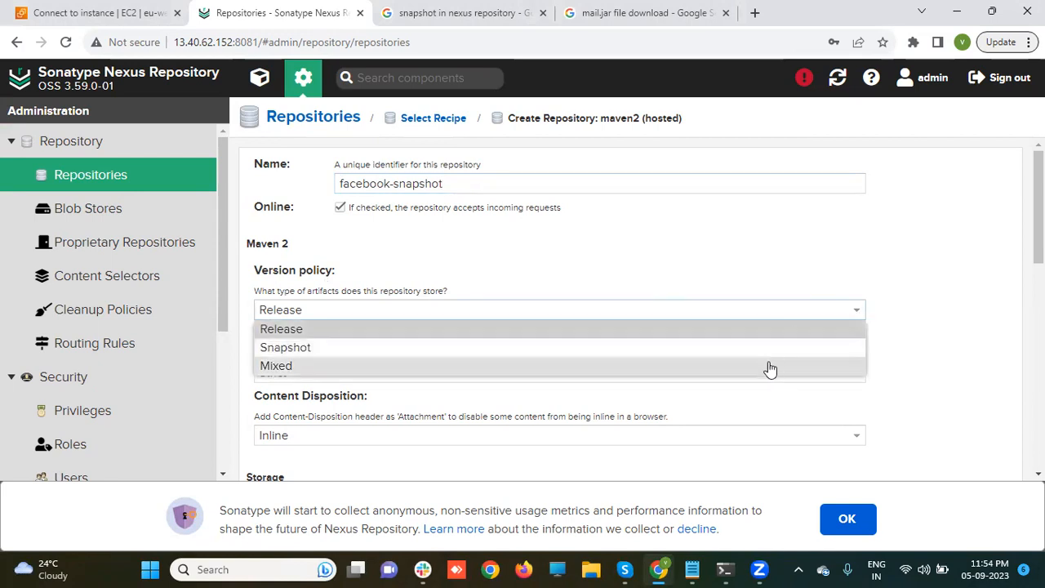
left_click(686, 352)
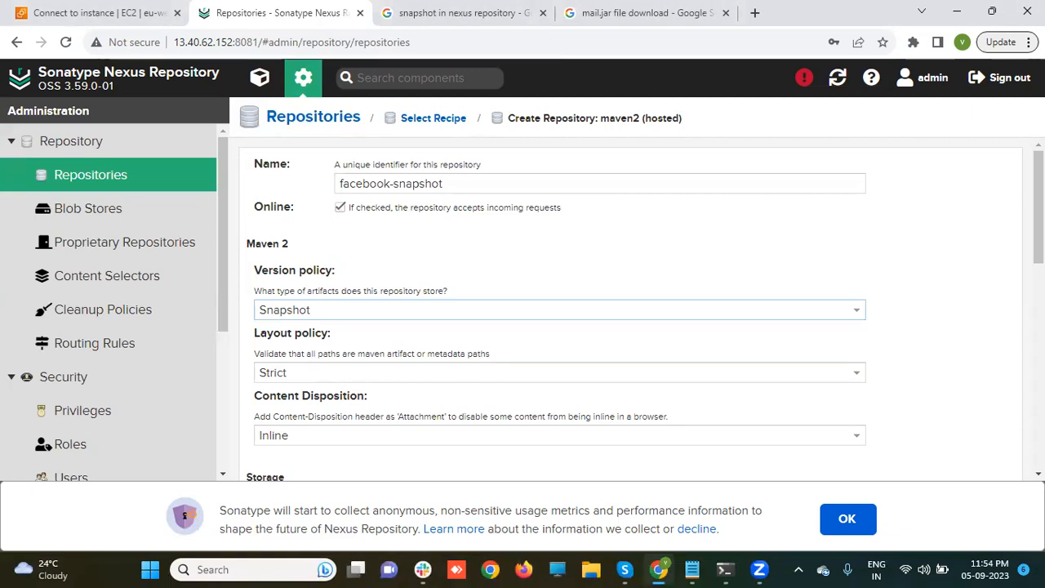
scroll(560, 306, "down", 3)
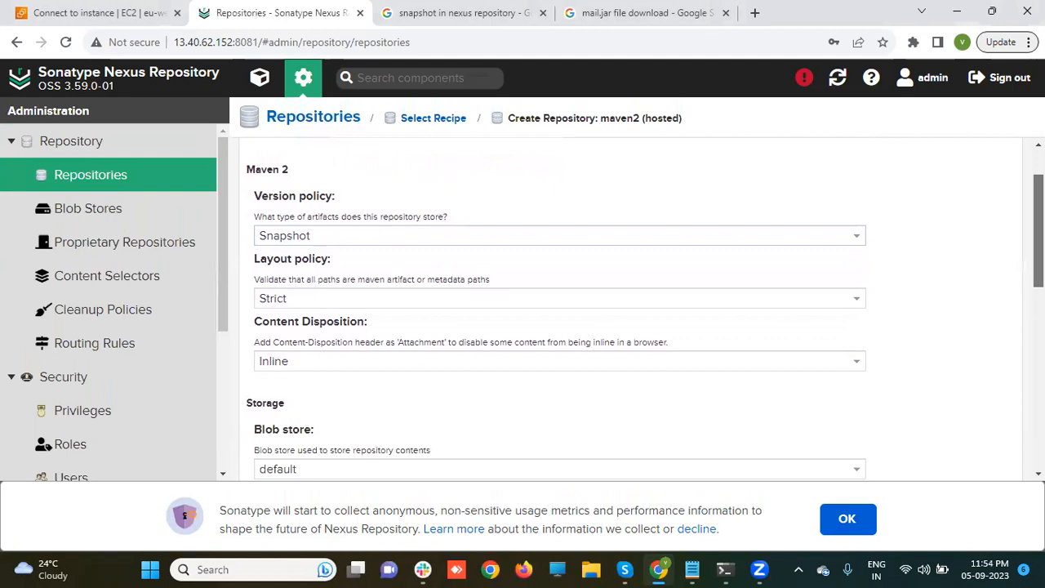
scroll(560, 310, "down", 3)
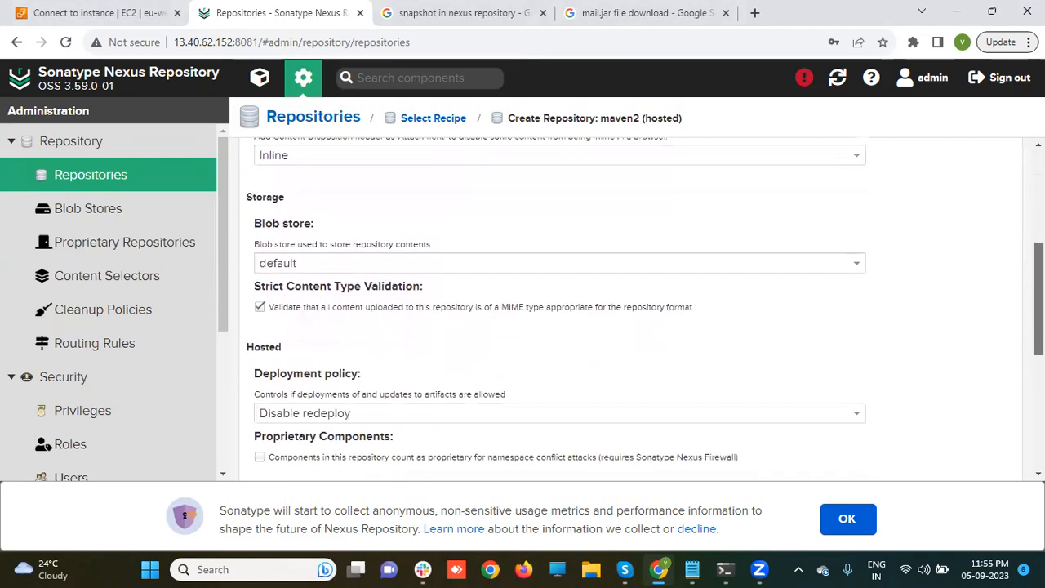
scroll(561, 311, "down", 2)
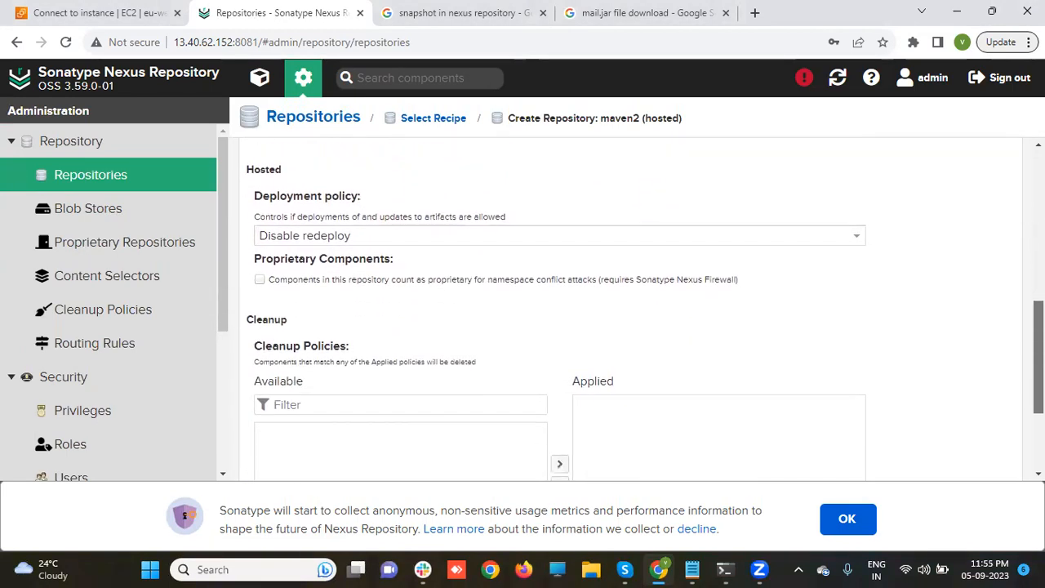
scroll(560, 310, "down", 2)
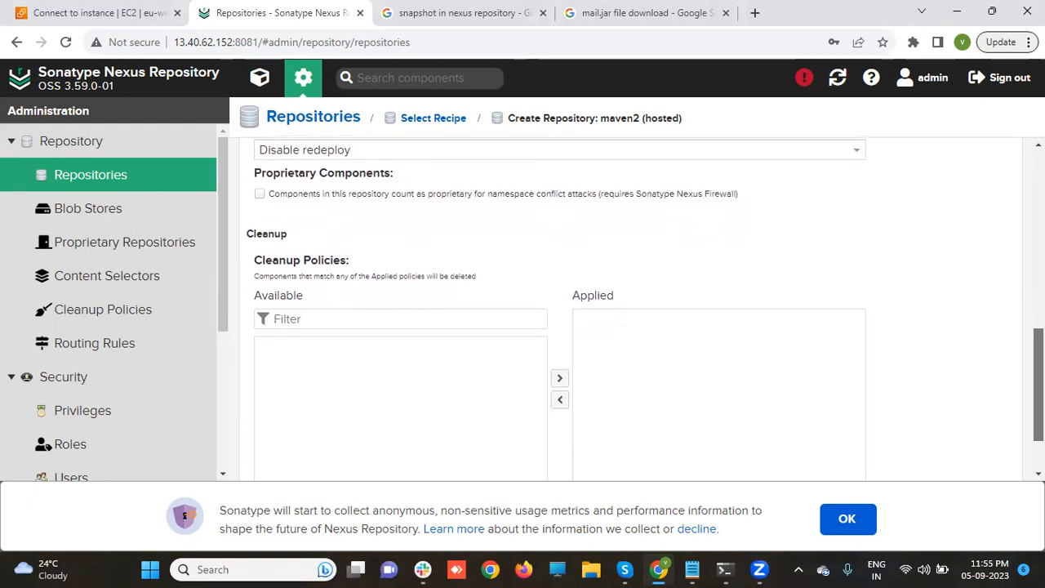
scroll(560, 310, "down", 1)
scroll(748, 426, "down", 1)
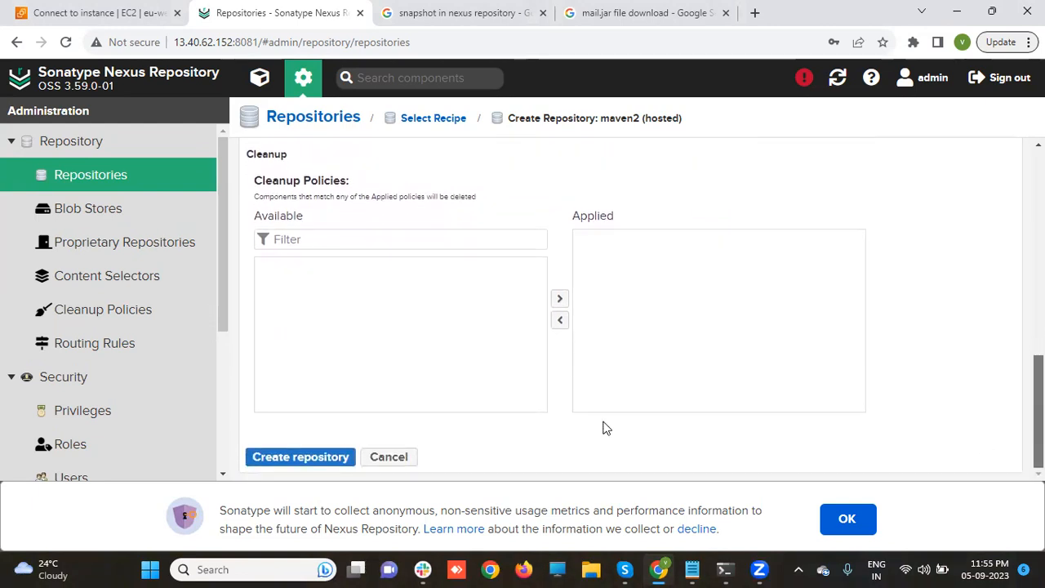
left_click(305, 457)
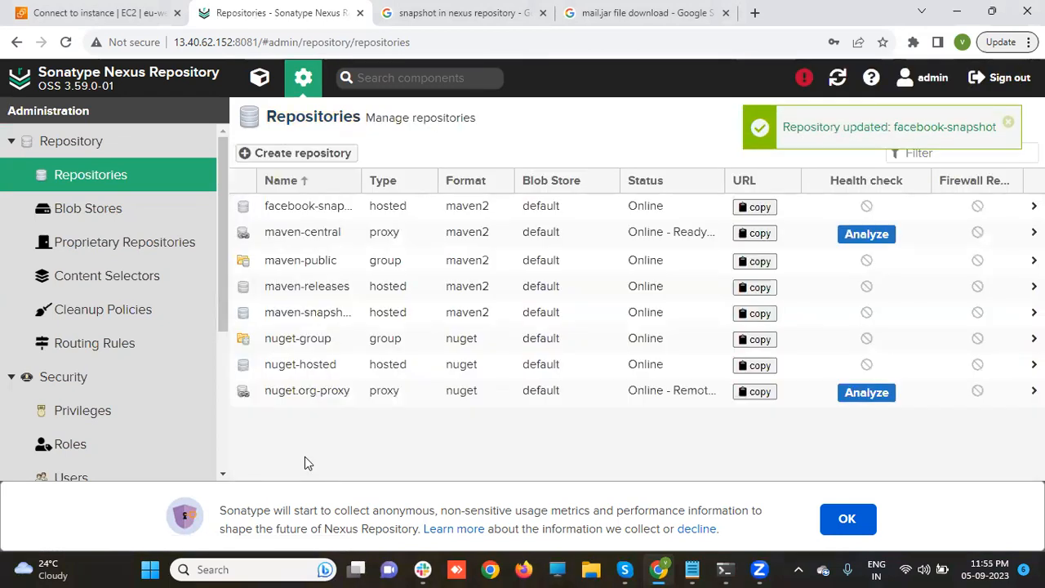
left_click(278, 155)
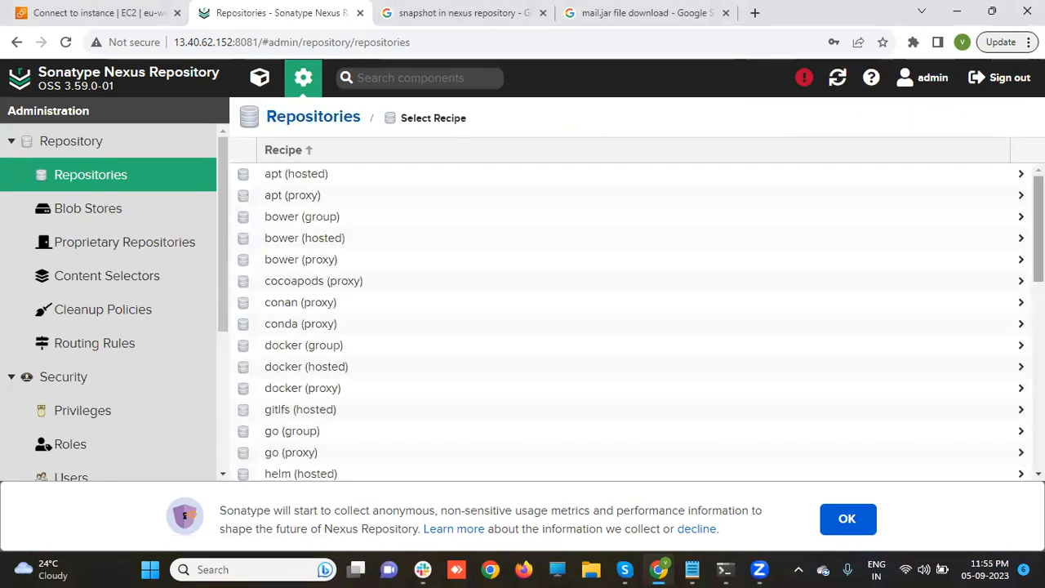
- Create maven2 (hosted) repository facebook-release with Release policy, then view its settings
scroll(995, 222, "down", 3)
scroll(497, 303, "down", 2)
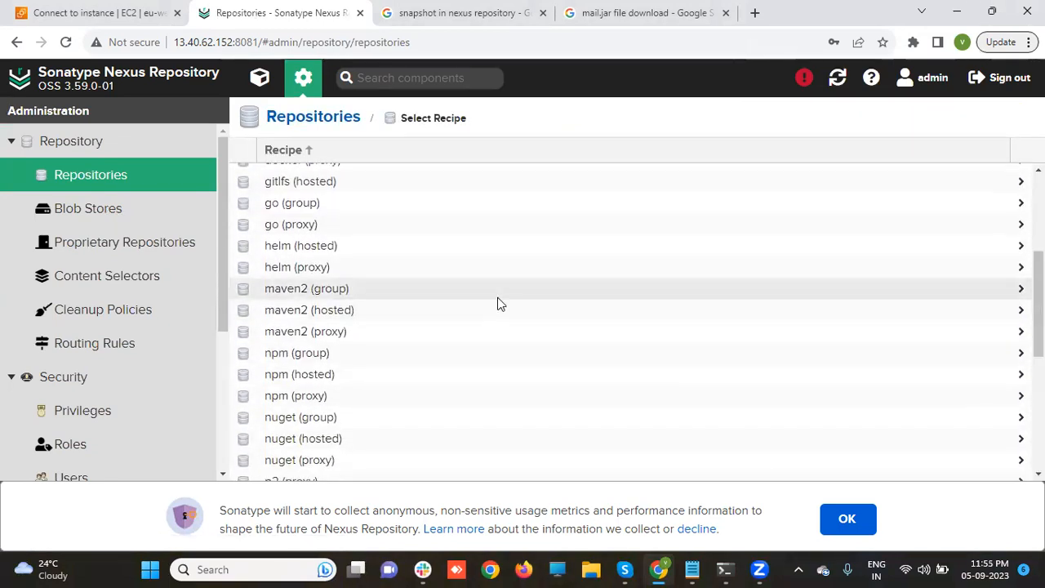
left_click(488, 317)
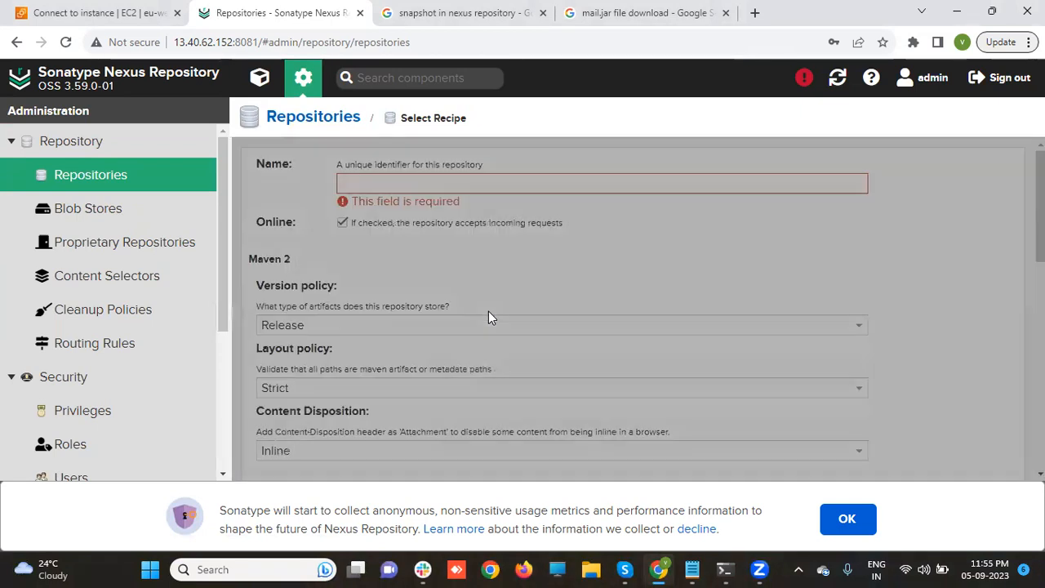
left_click(461, 182)
type("f")
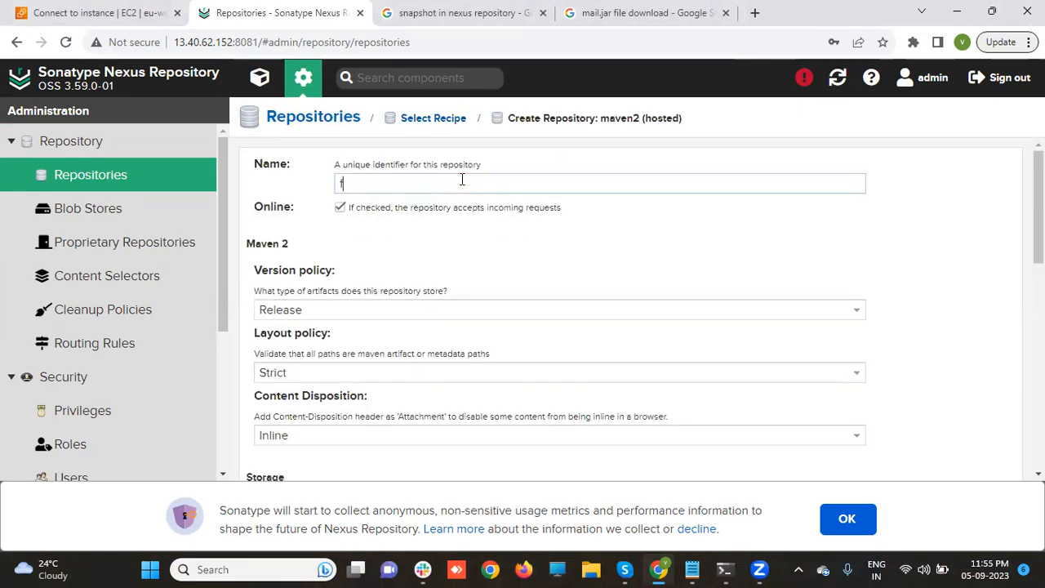
type("acebook-release")
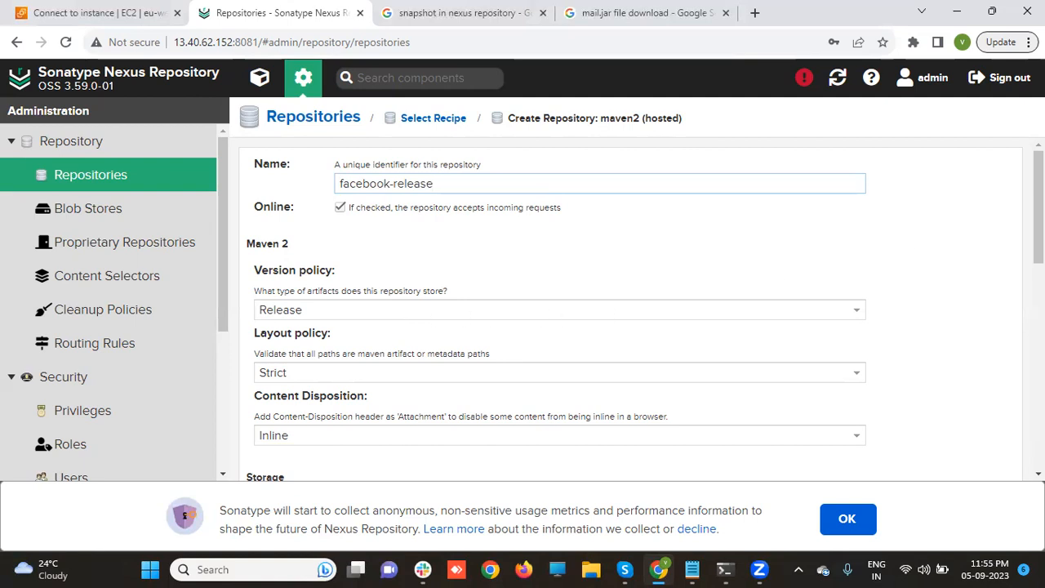
scroll(641, 310, "down", 6)
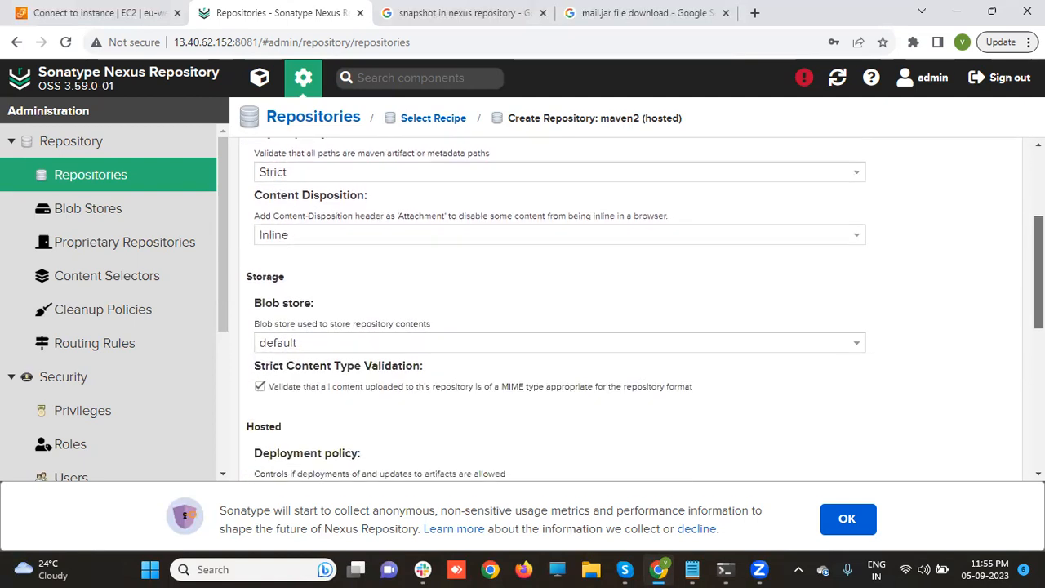
scroll(532, 400, "down", 2)
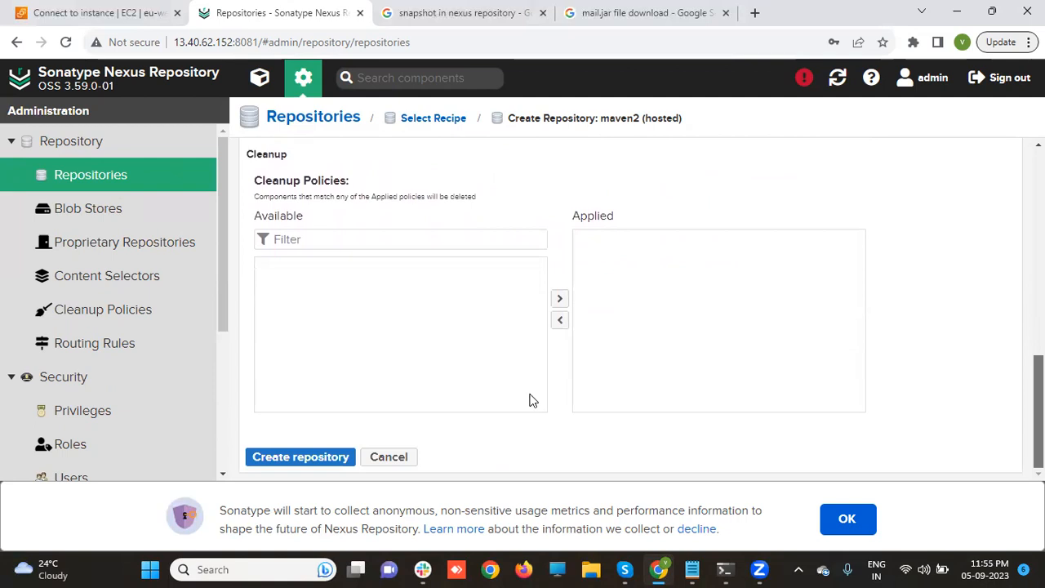
left_click(301, 458)
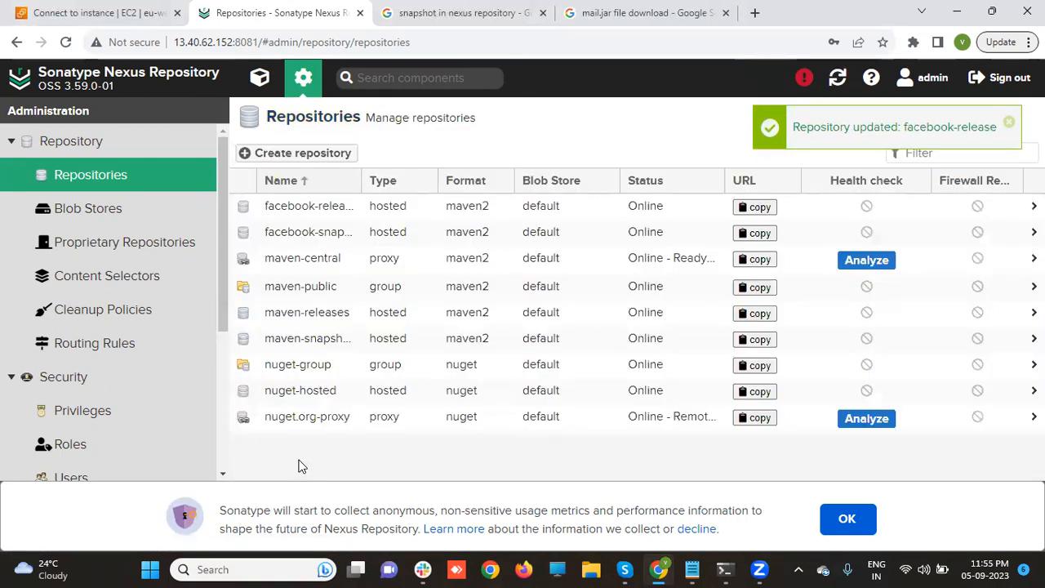
left_click(303, 219)
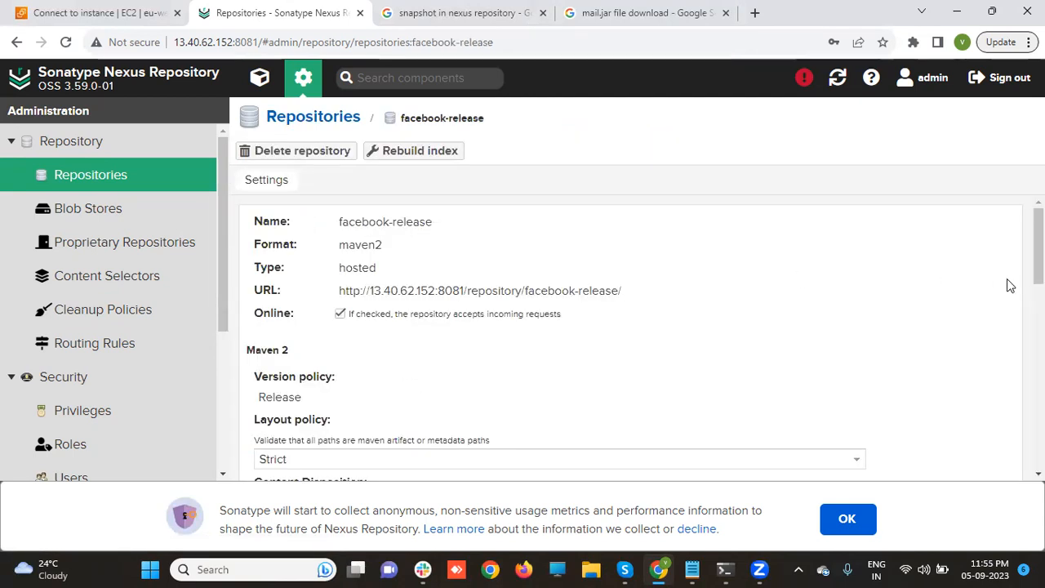
scroll(1008, 285, "down", 3)
scroll(629, 335, "down", 3)
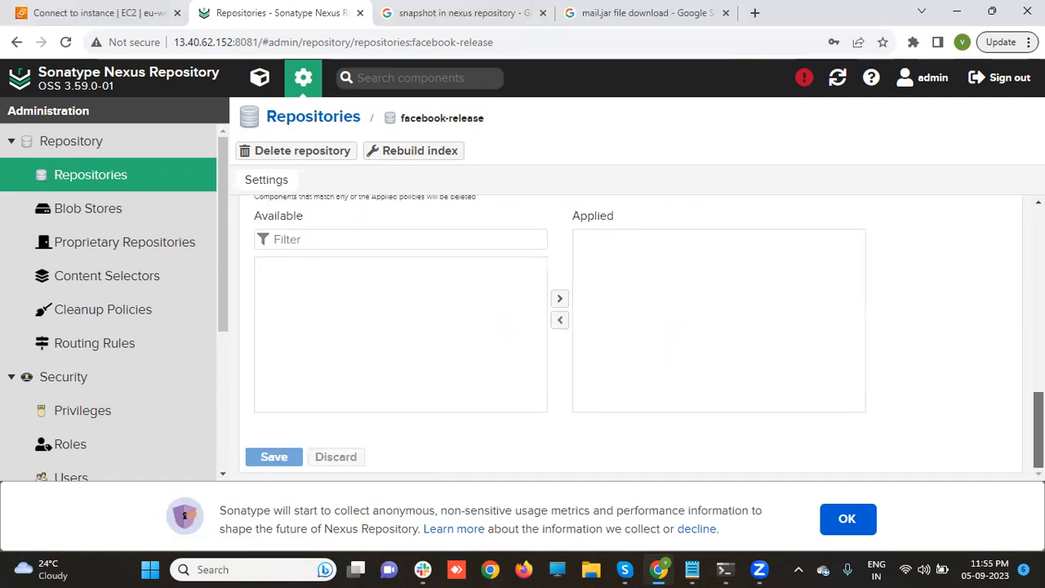
scroll(629, 335, "up", 5)
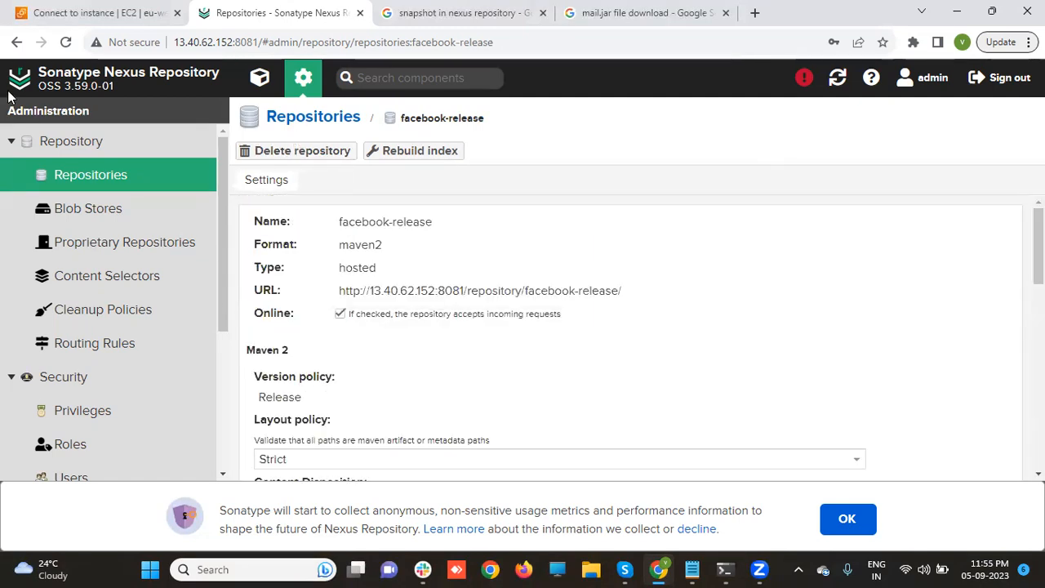
left_click(65, 174)
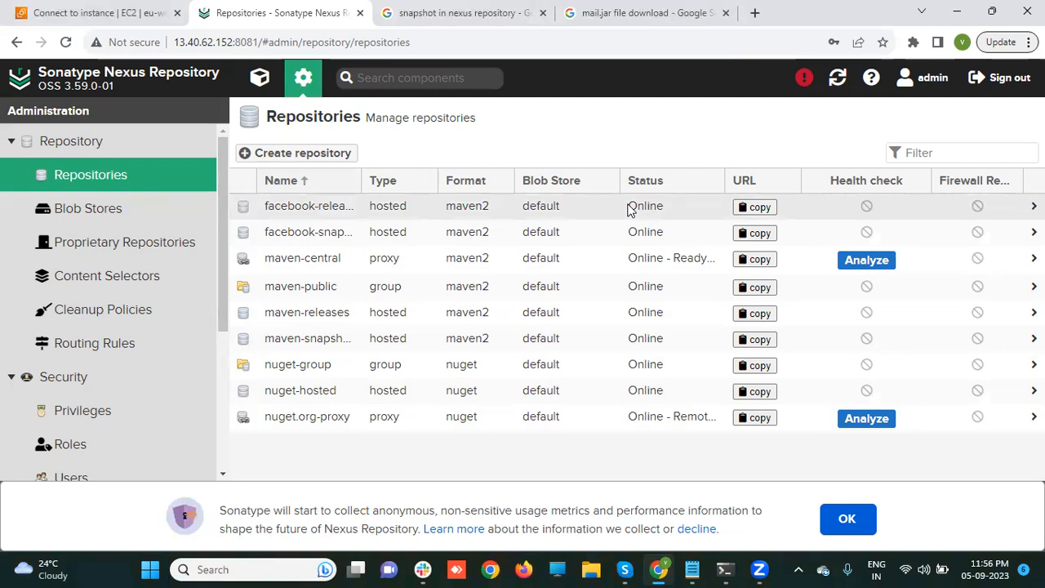
left_click(756, 214)
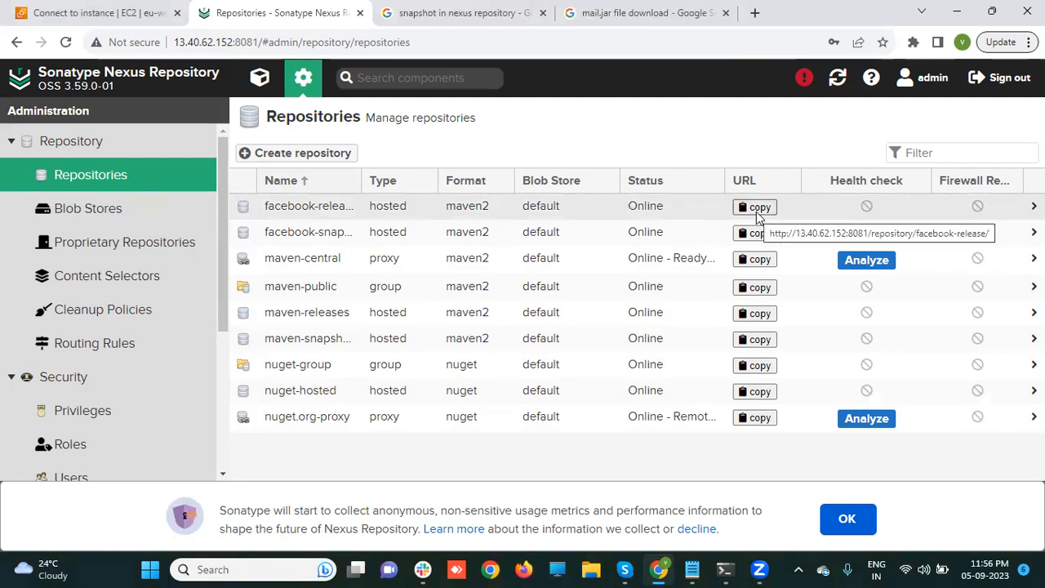
left_click(756, 208)
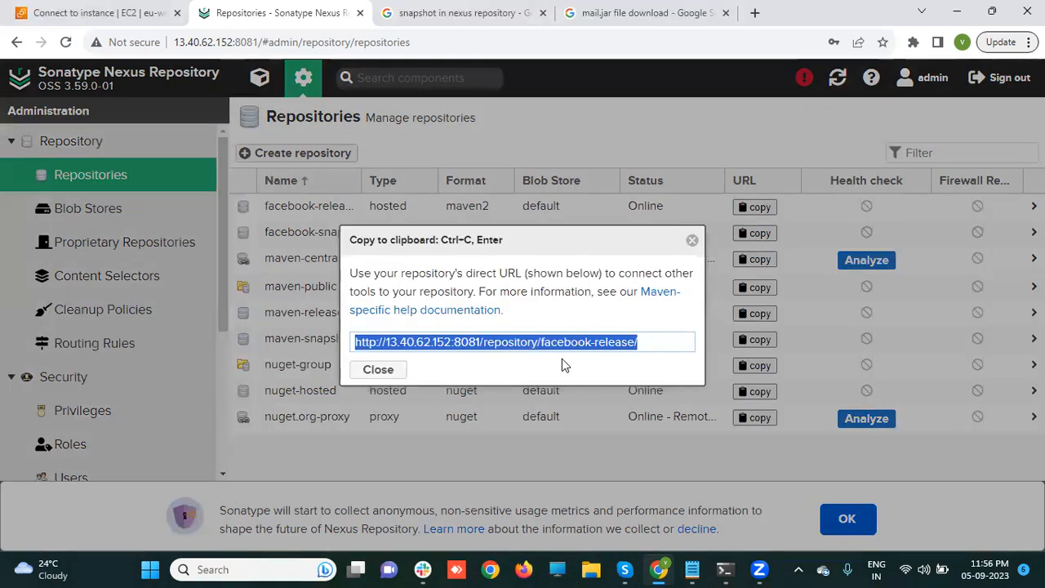
right_click(559, 344)
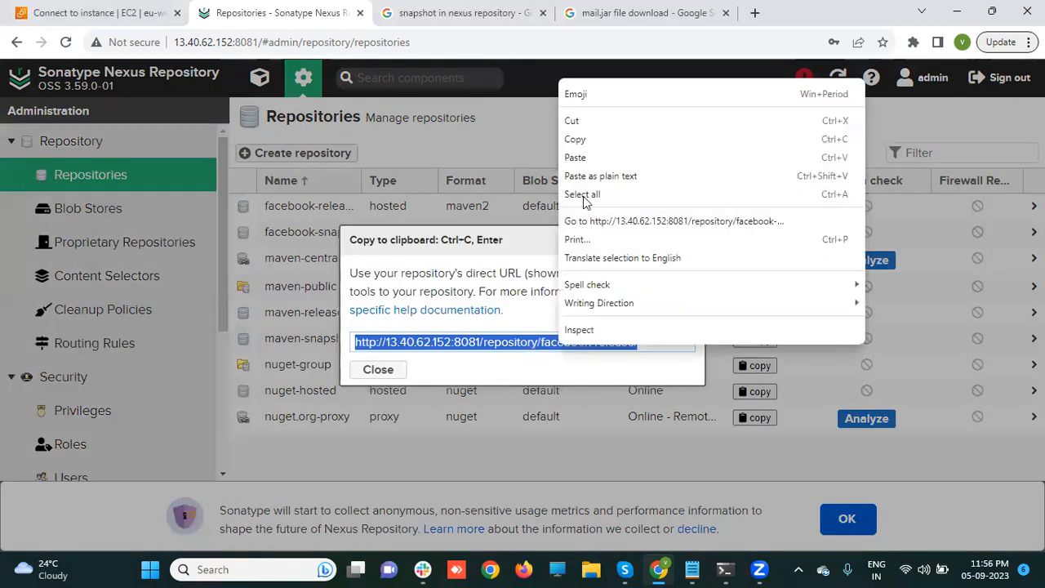
left_click(600, 139)
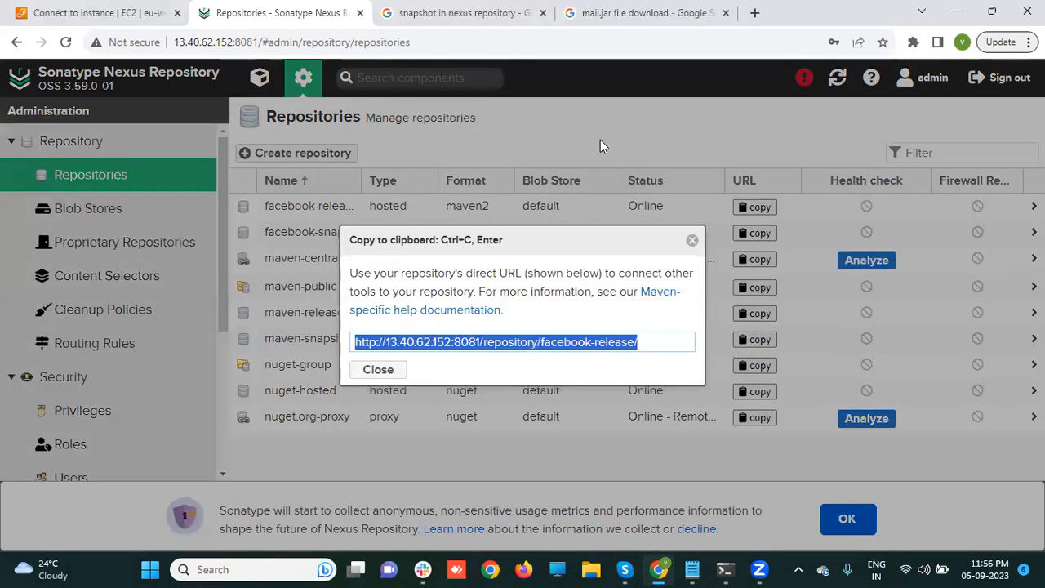
- Minimize Chrome, the terminal and Skype, move Slack left, and right-click the desktop
left_click(959, 14)
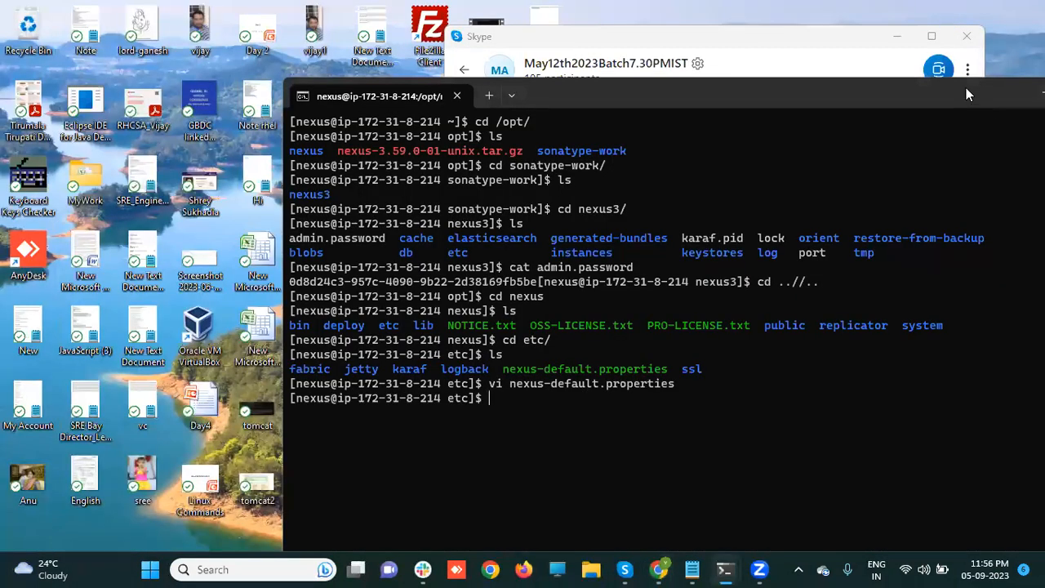
left_click_drag(916, 84, 672, 55)
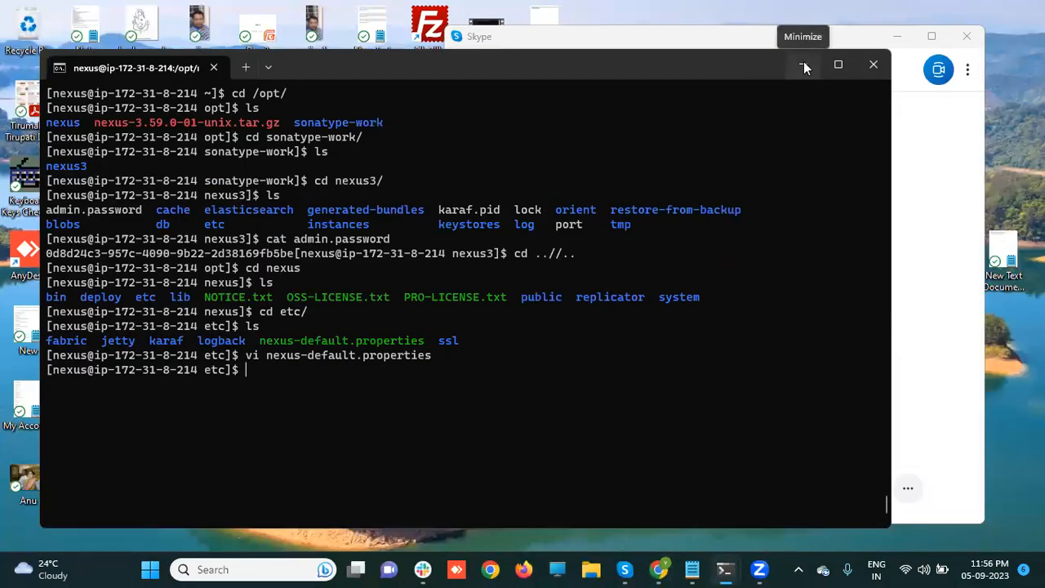
left_click(804, 65)
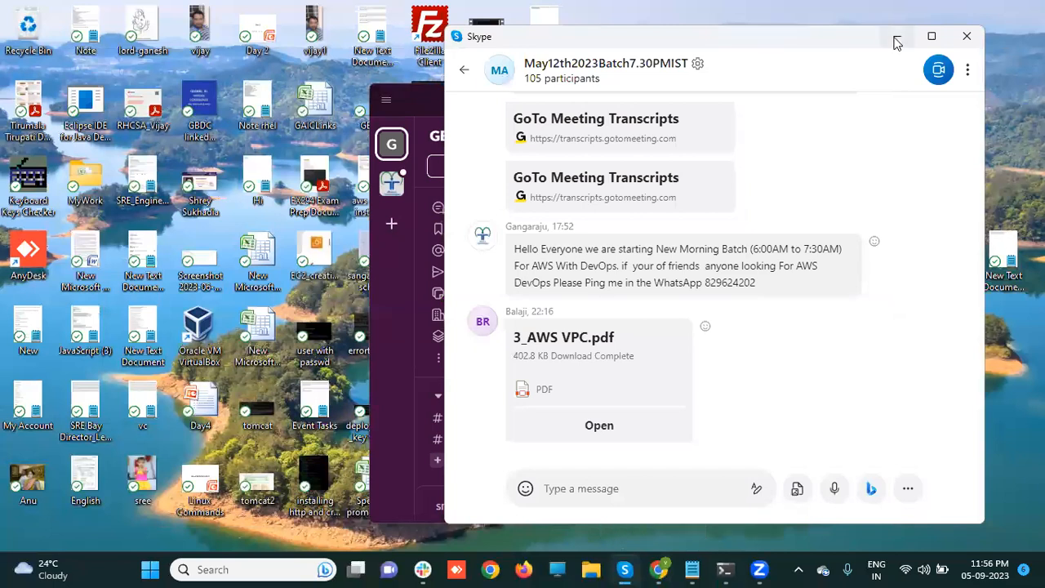
left_click(896, 37)
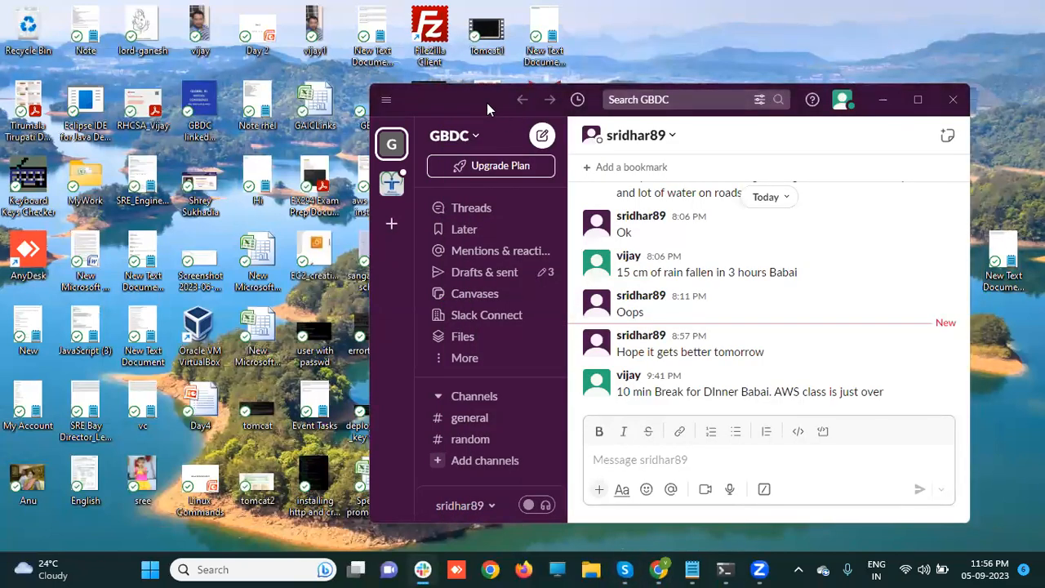
left_click_drag(459, 93, 122, 52)
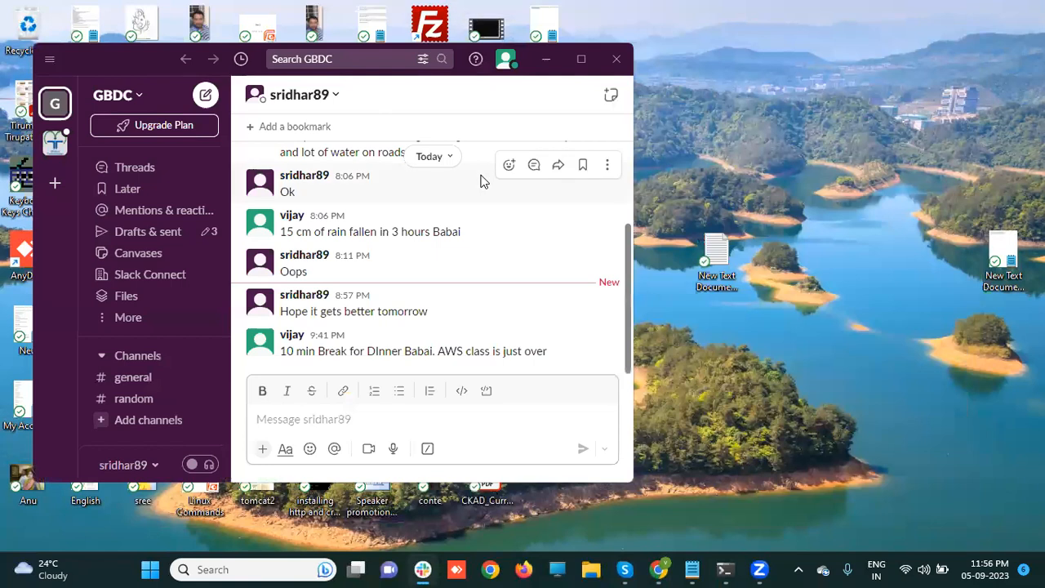
right_click(808, 290)
- Paste the facebook-release URL into a new desktop text document, then close Nexus's URL dialog
mouse_move(830, 352)
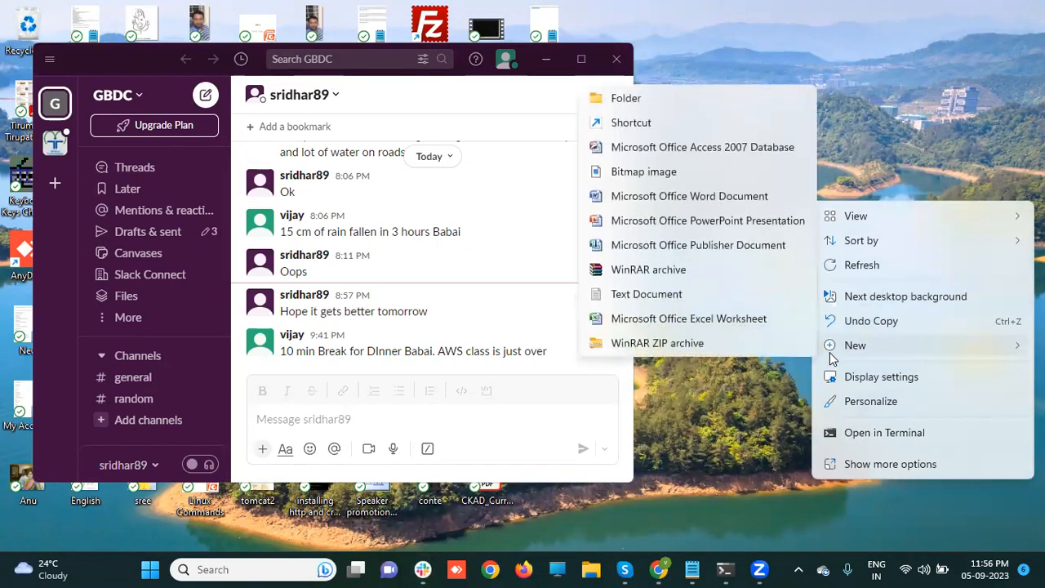
left_click(704, 288)
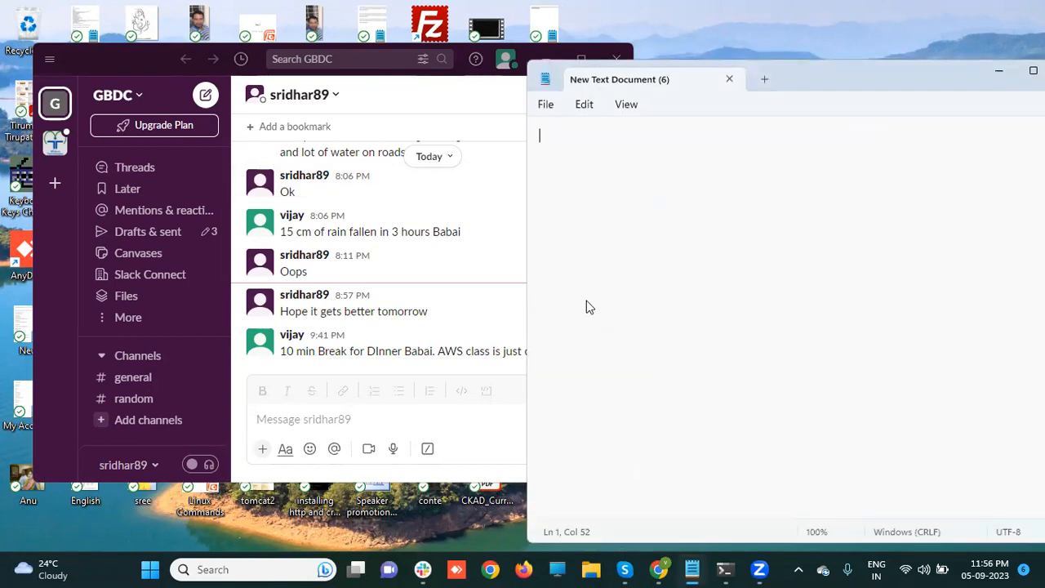
key("ctrl+v")
key("Return")
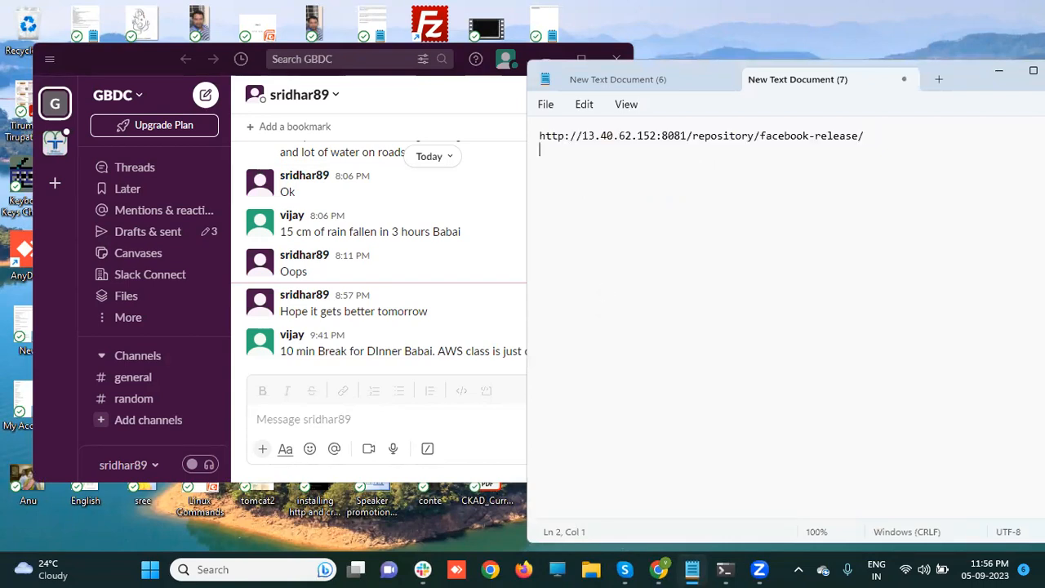
left_click(658, 569)
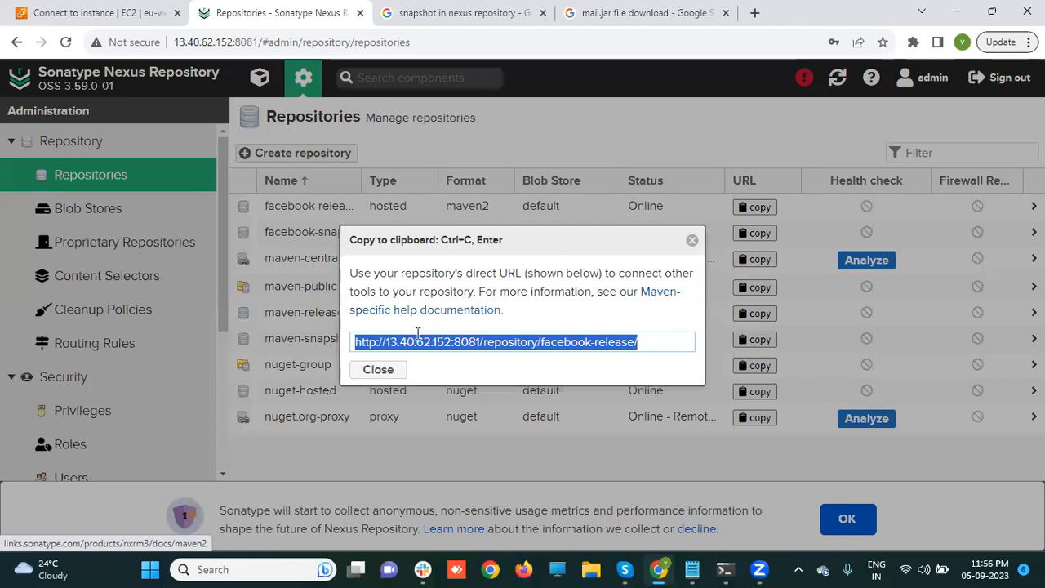
left_click(379, 369)
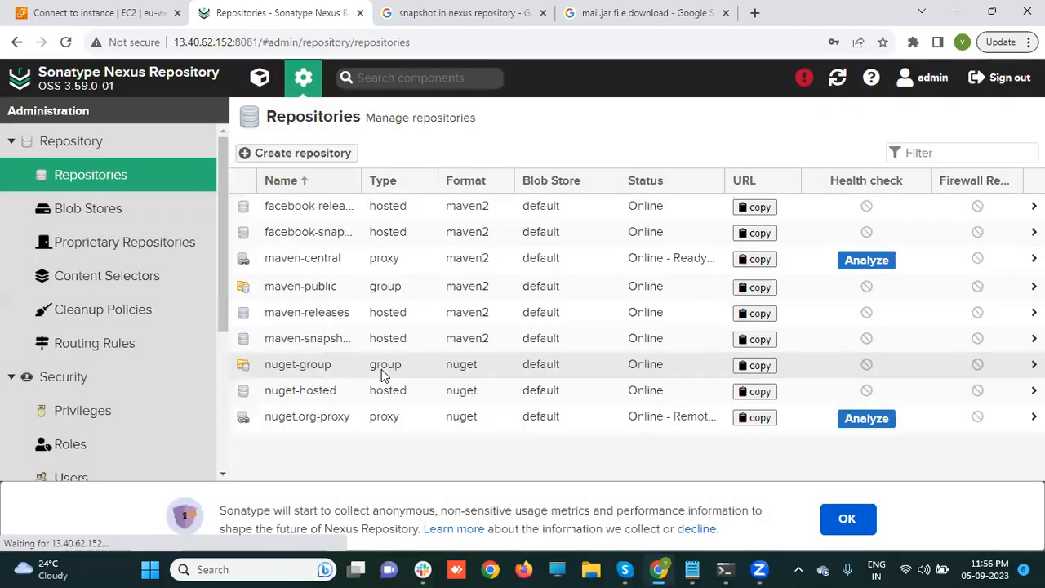
- Copy the facebook-snapshot URL from Nexus and paste it on a new Notepad line
left_click(755, 234)
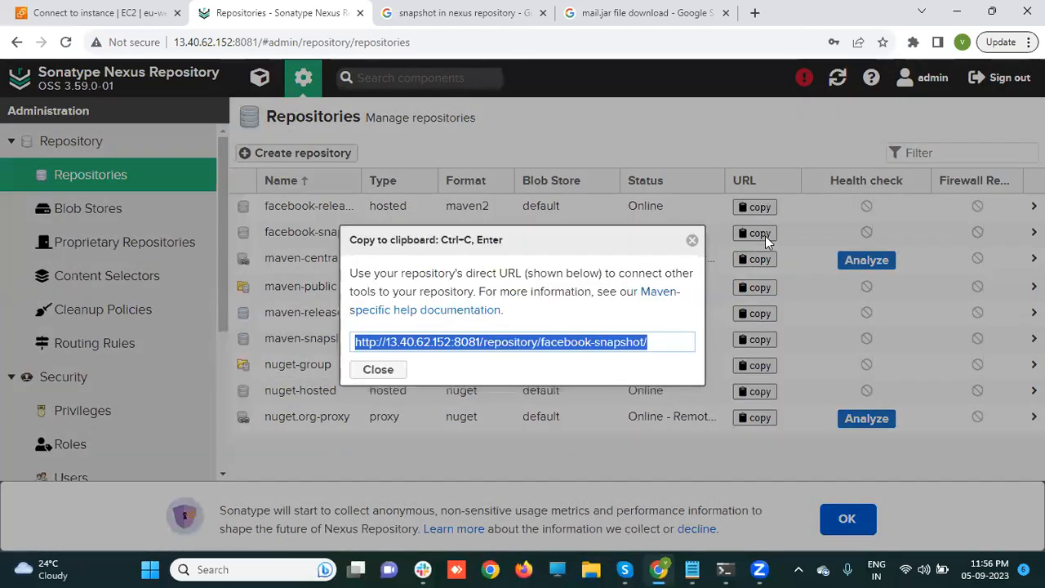
right_click(618, 345)
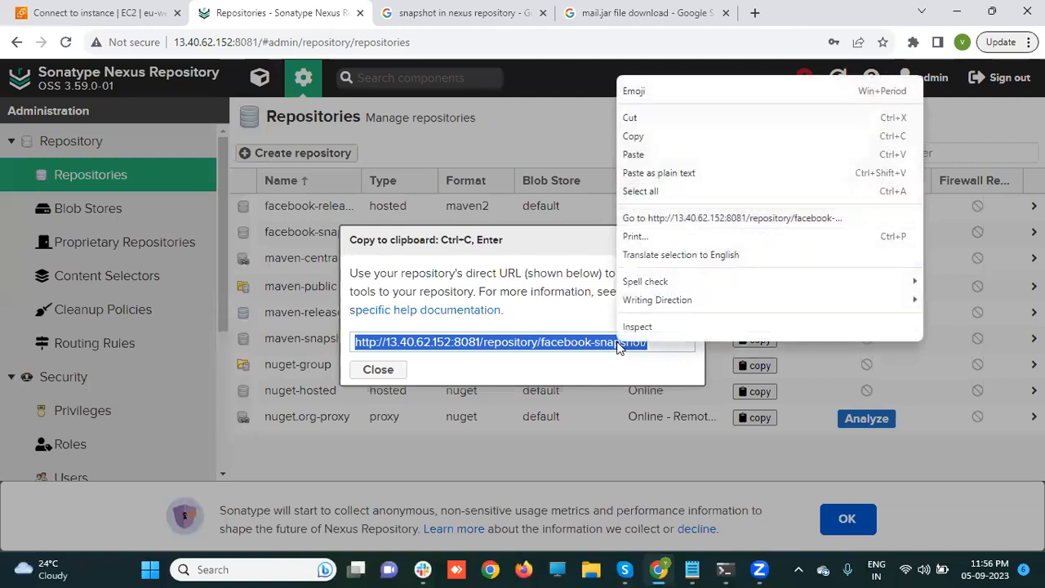
left_click(636, 137)
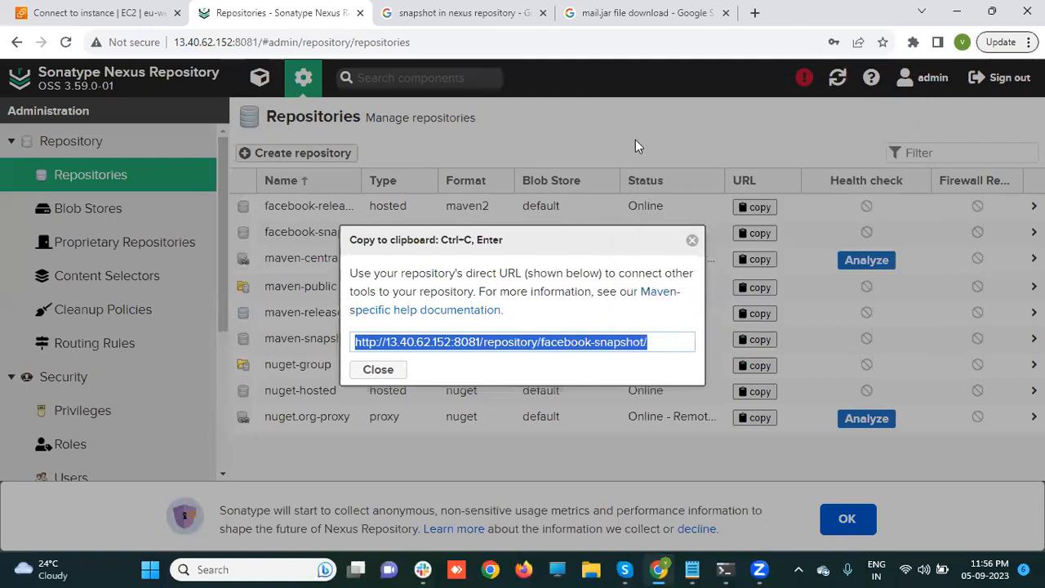
left_click(694, 567)
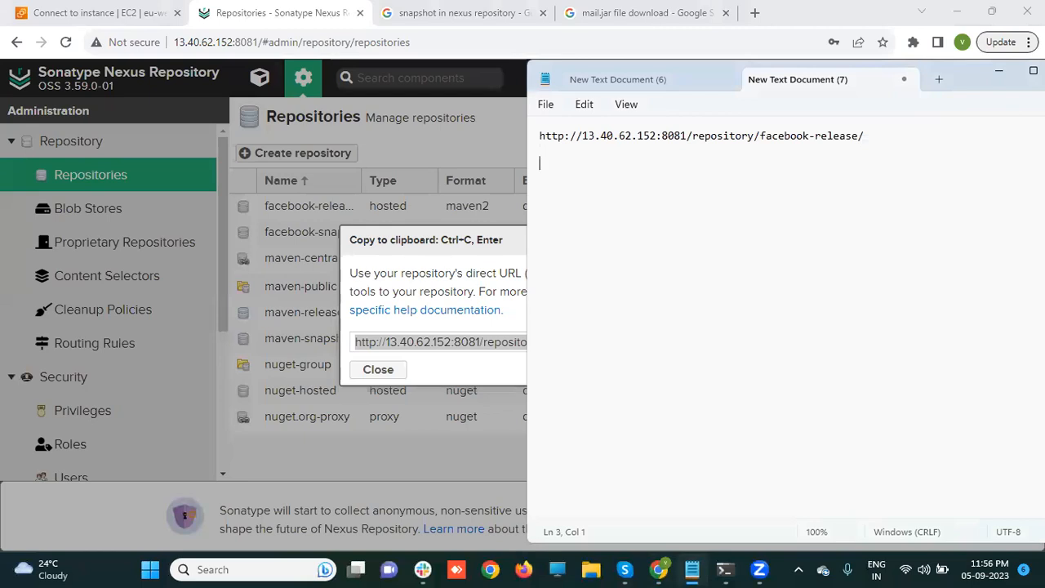
key("ctrl+v")
key("Return")
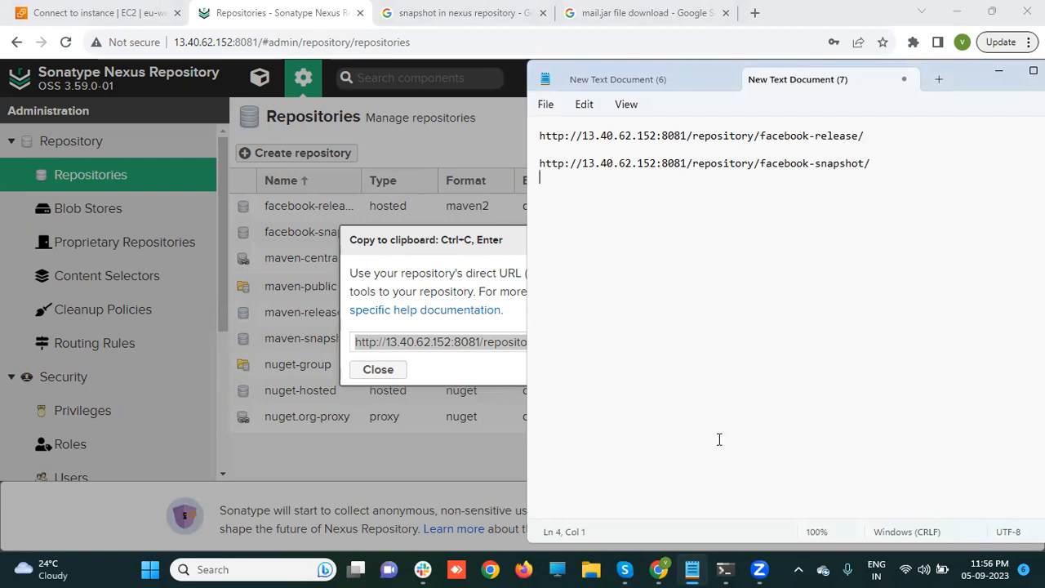
left_click(692, 569)
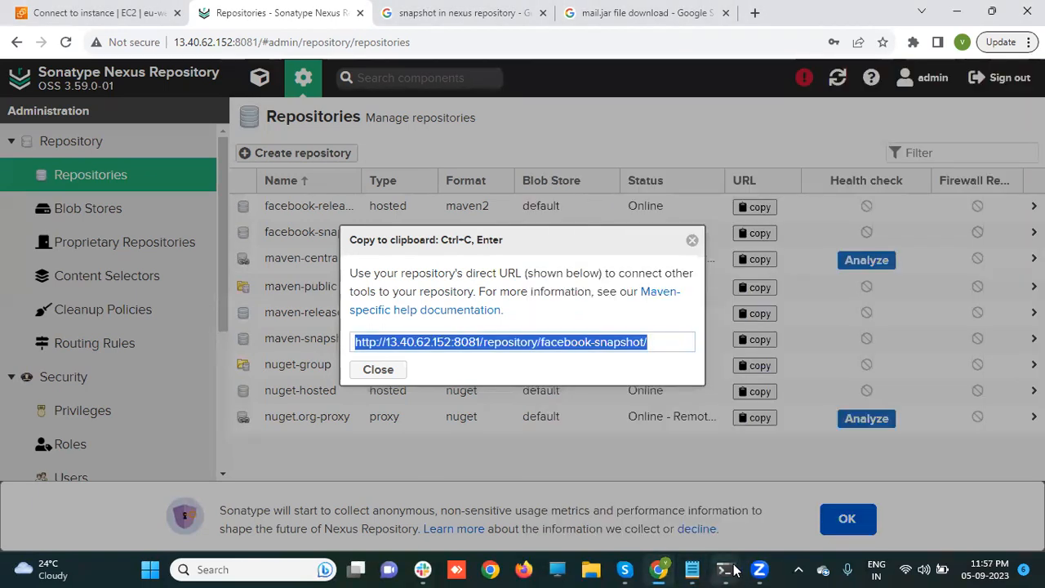
- Bring up the terminal, clear it, and list the project files with ls
mouse_move(734, 570)
left_click(678, 507)
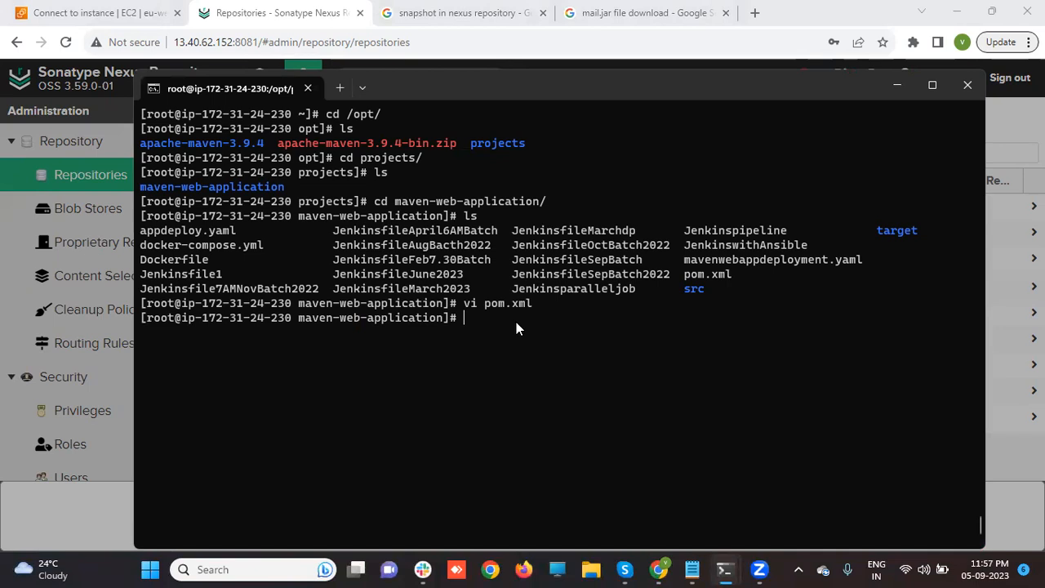
key("ctrl+l")
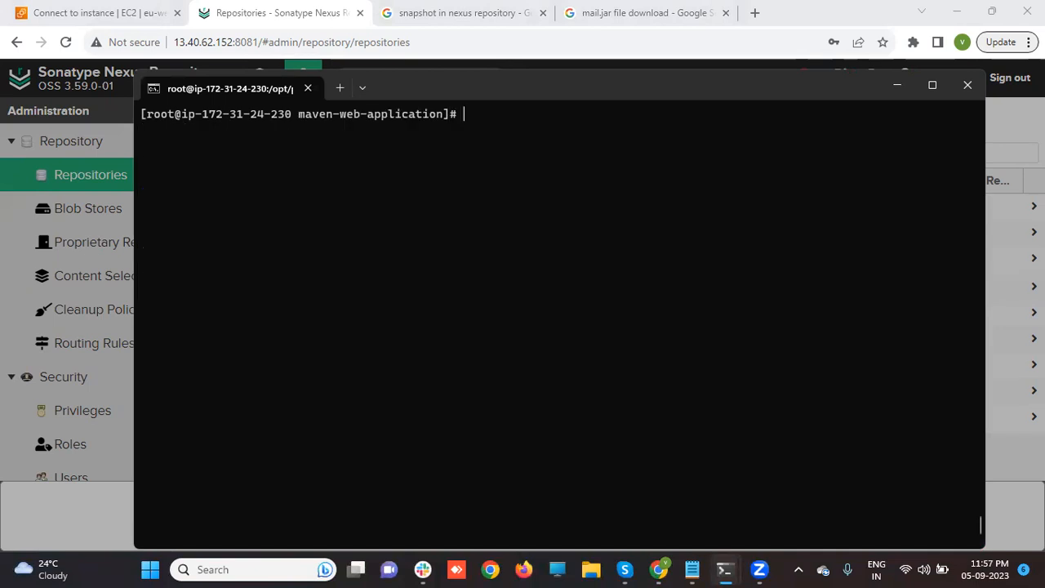
type("ls")
key("Return")
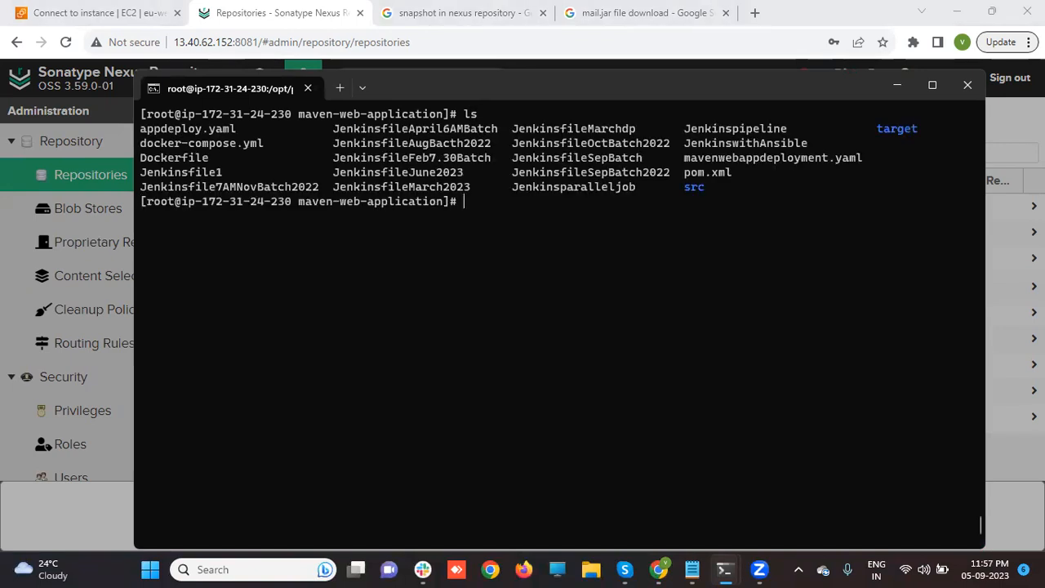
- Open pom.xml in vi
type("vi p")
key("Tab")
key("Return")
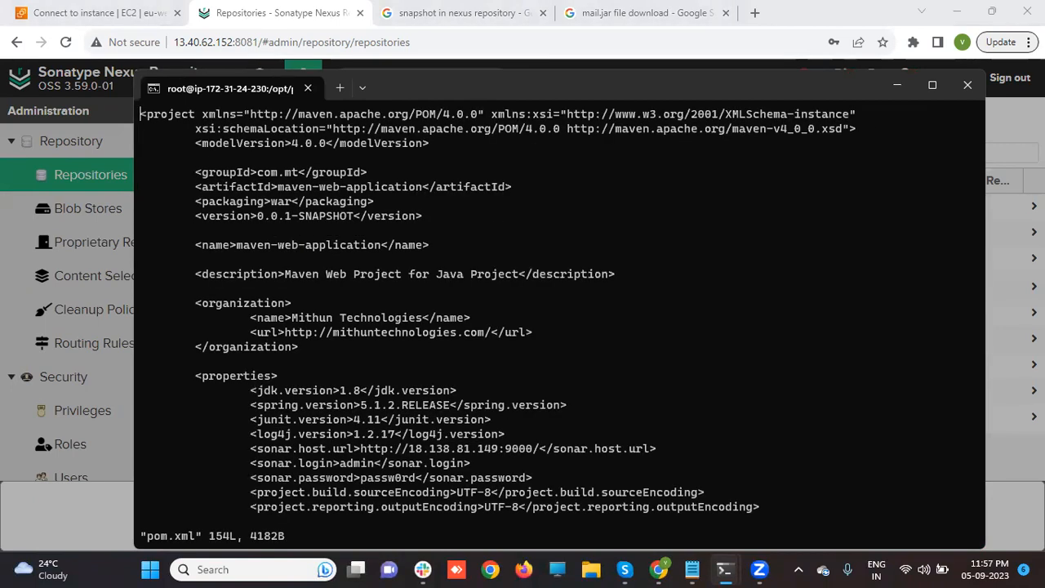
- Move down past pom.xml's properties and dependencies to the distributionManagement section
key("Down")
key("Down")
key("Down")
key("Down")
key("Down")
key("Down")
key("Down")
key("Down")
key("Down")
key("Down")
key("Down")
key("Down")
key("Down")
key("Down")
key("Down")
key("Down")
key("Down")
key("Down")
key("Down")
key("Down")
key("Down")
key("Down")
key("Down")
key("Down")
key("Down")
key("Down")
key("Down")
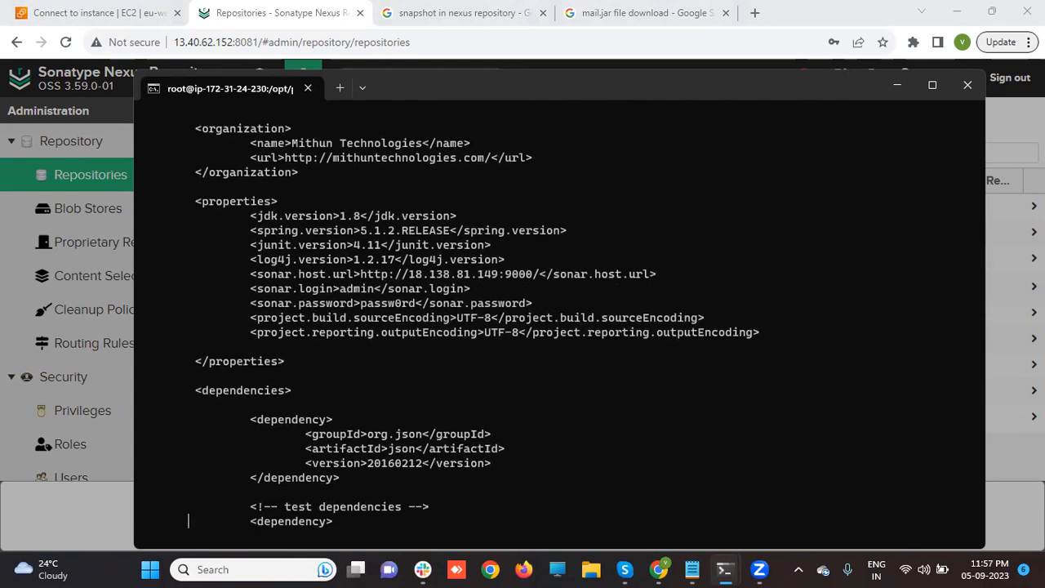
key("Down")
key("Down")
key("Down")
key("Down")
key("Down")
key("Down")
key("Down")
key("Down")
key("Down")
key("Down")
key("Down")
key("Down")
key("Down")
key("Down")
key("Down")
key("Down")
key("Down")
key("Down")
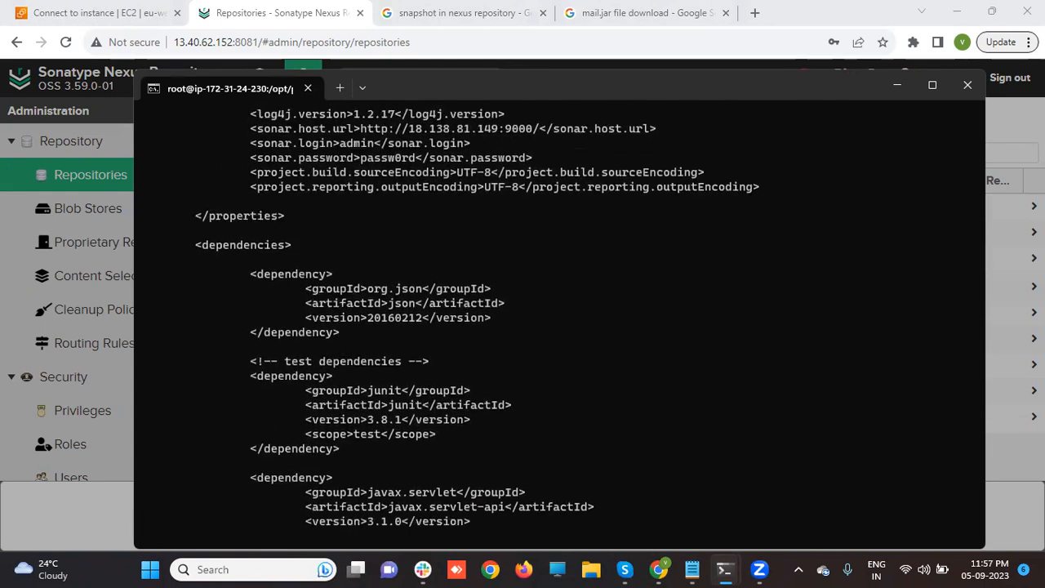
key("Down")
key("Down")
key("Down")
key("Down")
key("Down")
key("Down")
key("Down")
key("Down")
key("Down")
key("Down")
key("Down")
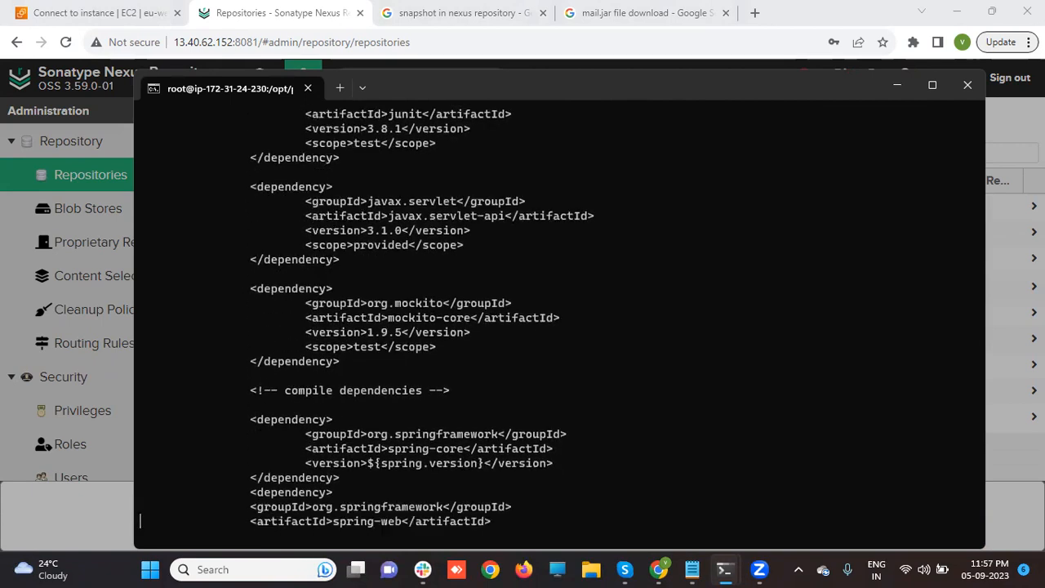
key("Down")
key("Down")
key("Down")
key("Down")
key("Down")
key("Down")
key("Down")
key("Down")
key("Down")
key("Down")
key("Down")
key("Down")
key("Down")
key("Down")
key("Down")
key("Down")
key("Down")
key("Down")
key("Down")
key("Down")
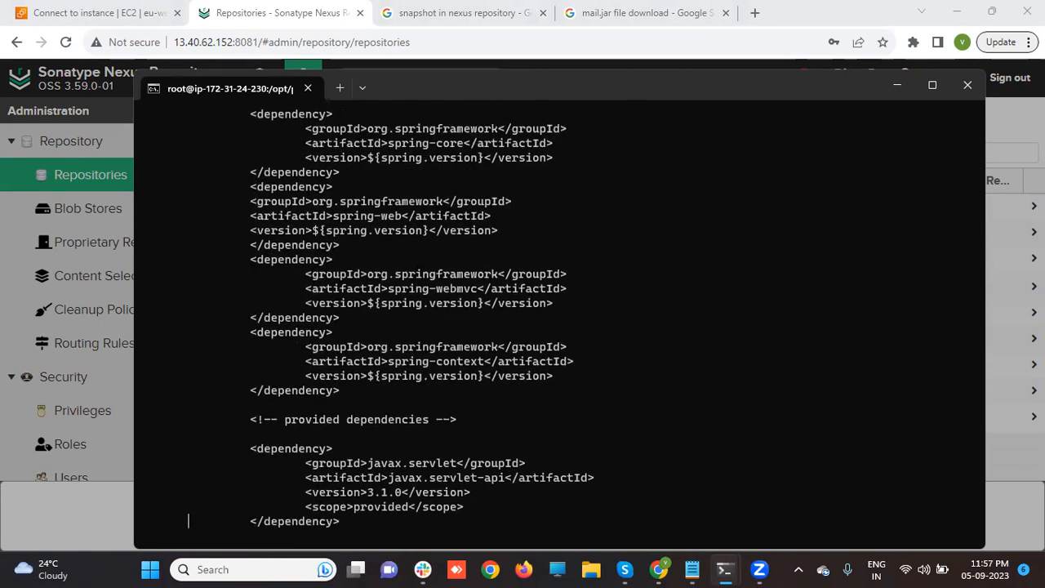
key("Down")
key("Down")
key("Down")
key("Down")
key("Down")
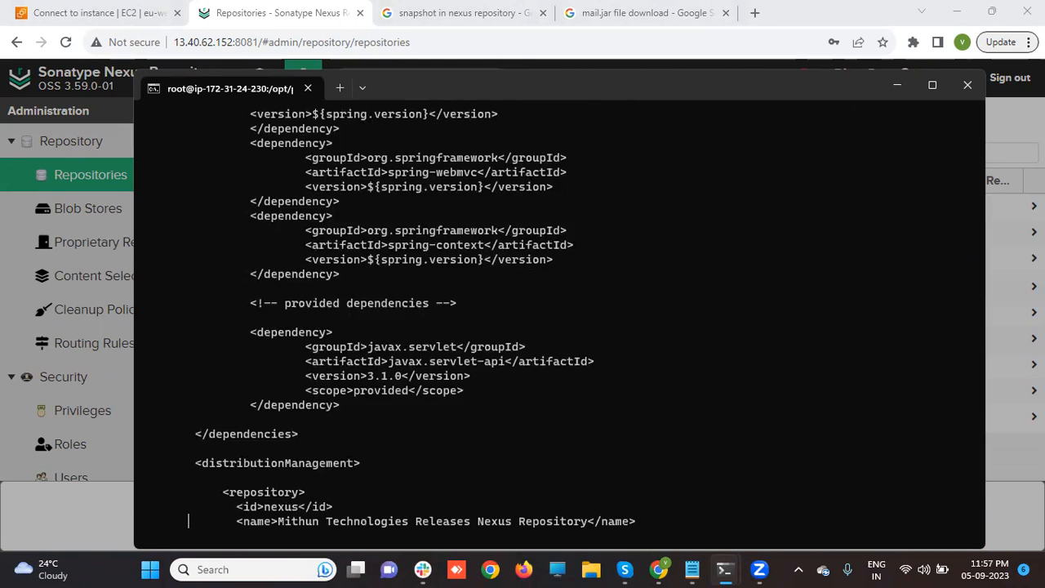
key("Down")
key("Down")
key("Down")
key("Down")
key("Down")
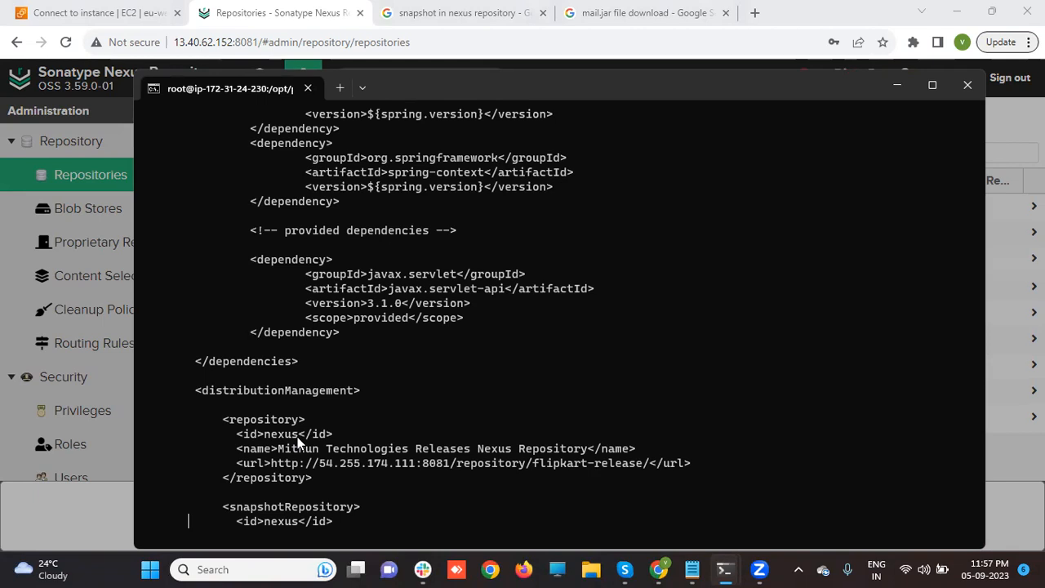
- Rename the release repository's name to use facebook and drop the word Nexus
key("Up")
key("Up")
key("Up")
key("Up")
key("Up")
key("Right")
key("Right")
key("Right")
key("Right")
key("Right")
key("Right")
key("Right")
key("Right")
key("Right")
key("i")
key("Delete")
key("Delete")
key("Delete")
key("Delete")
key("Delete")
key("Delete")
key("Delete")
key("Delete")
key("Delete")
key("Delete")
key("Delete")
key("Delete")
key("Delete")
key("Delete")
key("Delete")
key("Delete")
key("Delete")
key("Delete")
key("Delete")
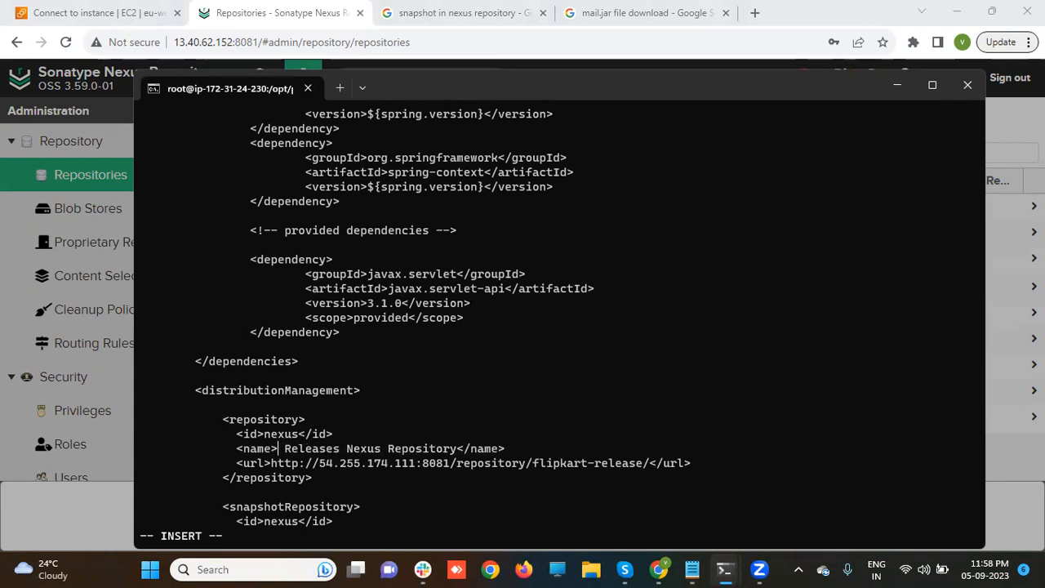
type("facebook")
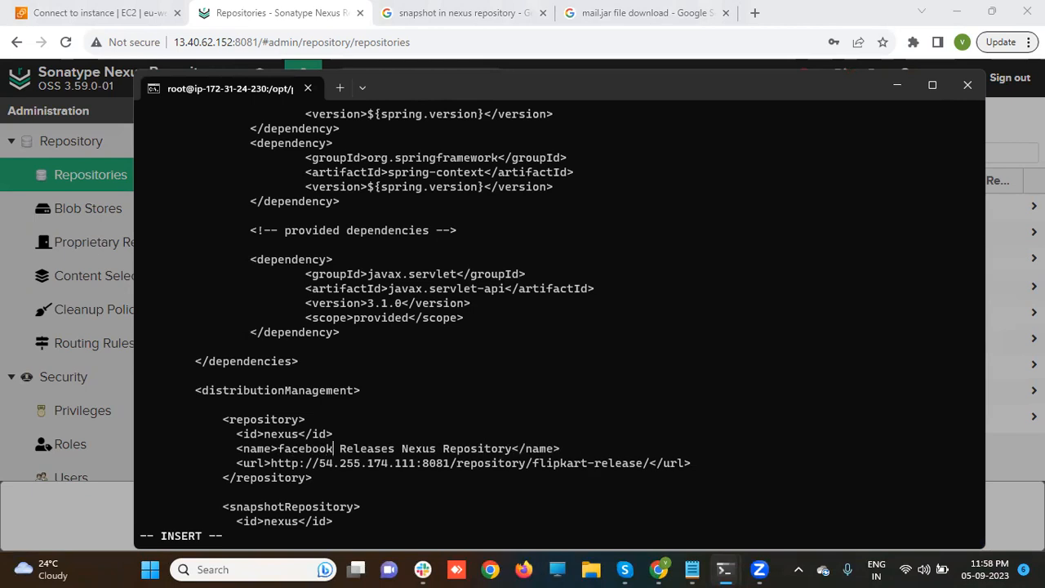
key("Right")
key("Right")
key("Right")
key("Right")
key("Right")
key("Right")
key("Right")
key("Right")
key("Right")
key("Right")
key("Right")
key("Right")
key("Right")
key("Right")
key("Right")
key("Right")
key("BackSpace")
key("BackSpace")
key("BackSpace")
key("BackSpace")
key("BackSpace")
key("BackSpace")
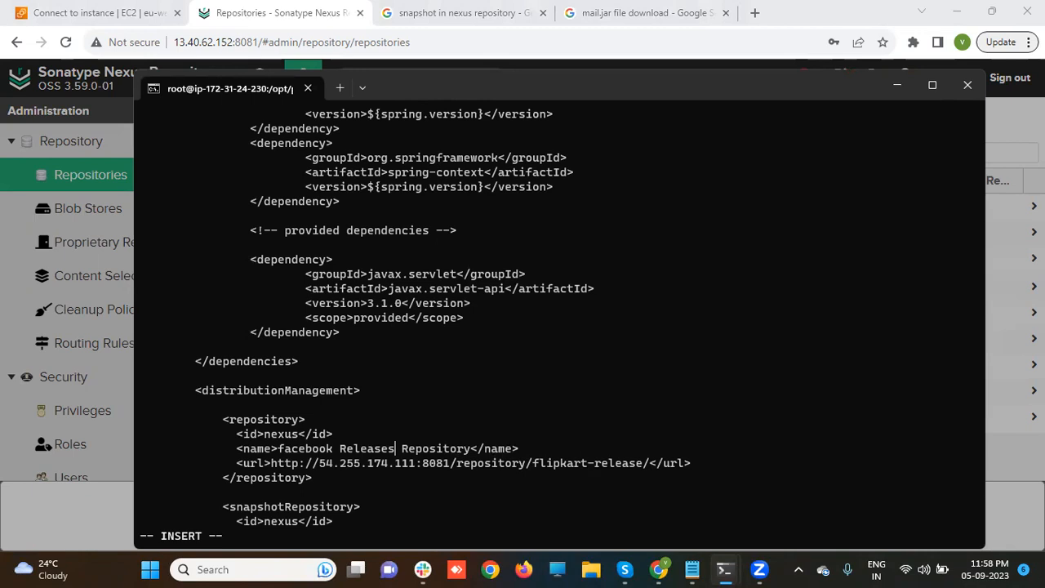
- Delete the old flipkart-release address from the release url, leaving it empty
key("Down")
key("Left")
key("Left")
key("Left")
key("Left")
key("Left")
key("Left")
key("Left")
key("Left")
key("Left")
key("Left")
key("Left")
key("Left")
key("Left")
key("Left")
key("Left")
key("Left")
key("Left")
key("Left")
key("Delete")
key("Delete")
key("Delete")
key("Delete")
key("Delete")
key("Delete")
key("Delete")
key("Delete")
key("Delete")
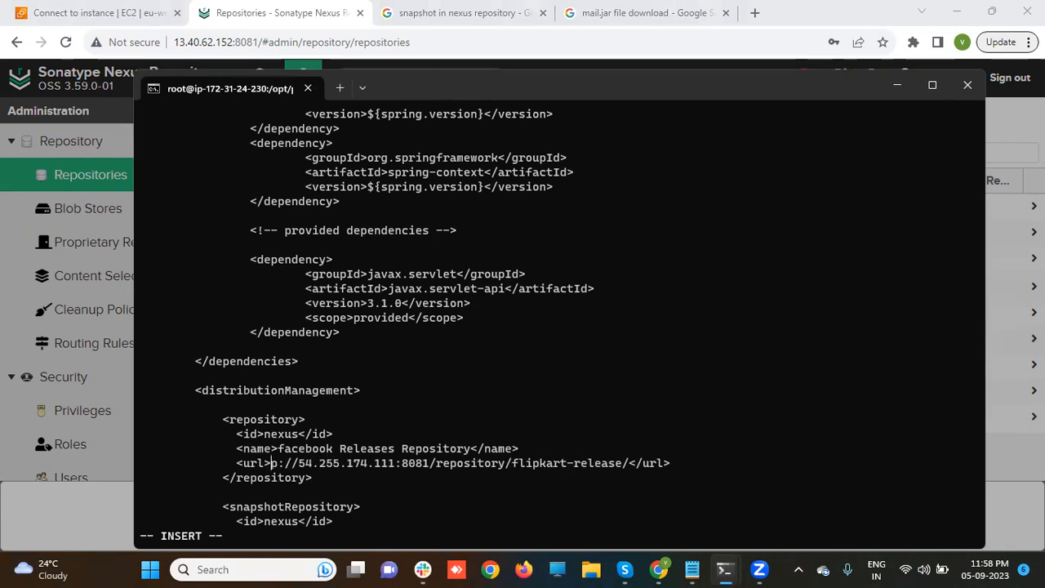
key("Delete")
key("Delete")
key("Delete")
key("Delete")
key("Delete")
key("Delete")
key("Delete")
key("Delete")
key("Delete")
key("Delete")
key("Delete")
key("Delete")
key("Delete")
key("Delete")
key("Delete")
key("Delete")
key("Delete")
key("Delete")
key("Delete")
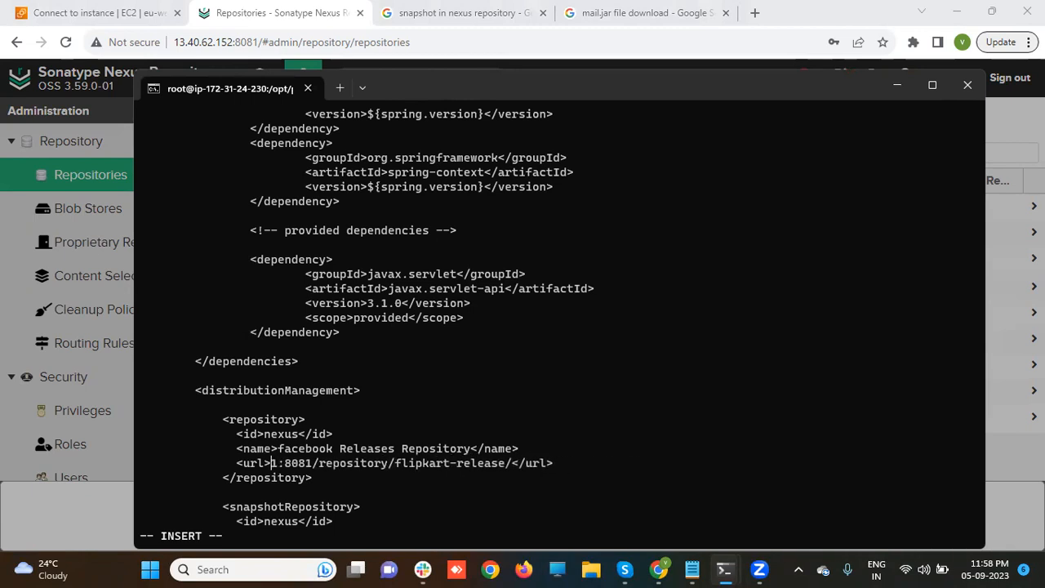
key("Delete")
key("Delete")
key("Delete")
key("Delete")
key("Delete")
key("Delete")
key("Delete")
key("Delete")
key("Delete")
key("Delete")
key("Delete")
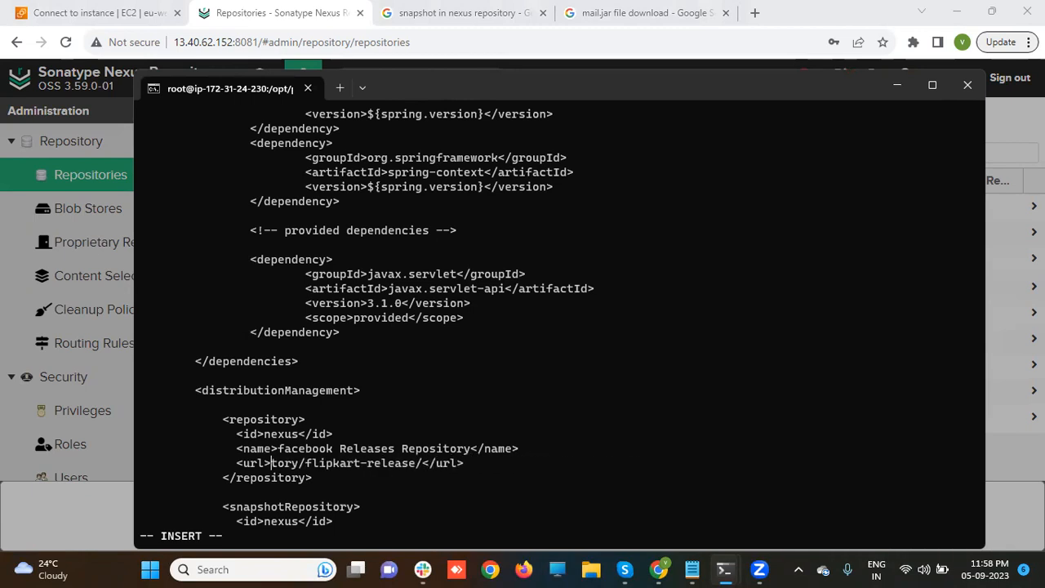
key("Delete")
key("Delete")
key("Delete")
key("Delete")
key("Delete")
key("Delete")
key("Delete")
key("Delete")
key("Delete")
key("Delete")
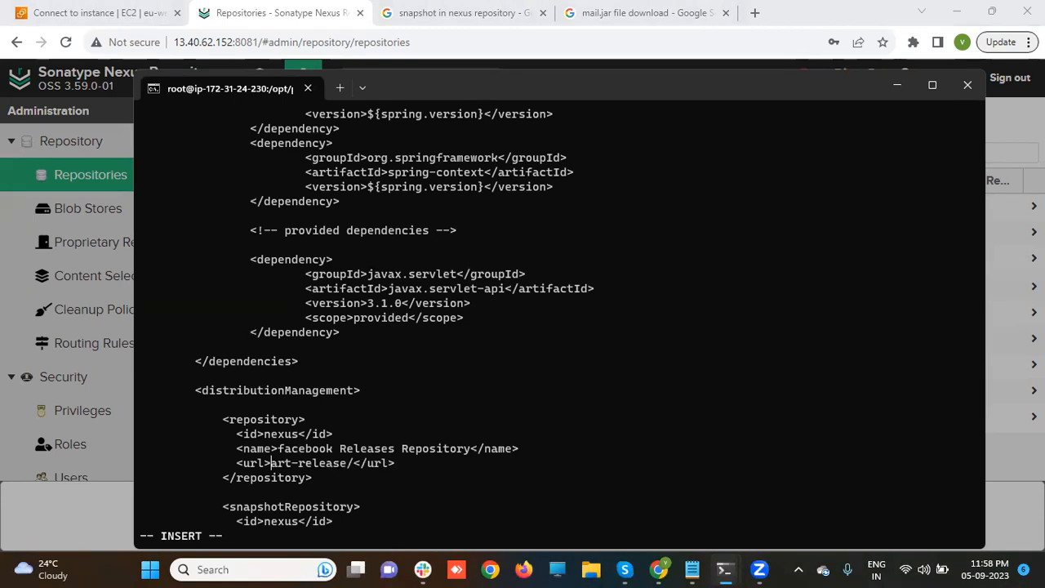
key("Delete")
key("Delete")
key("Delete")
key("Delete")
key("Delete")
key("Delete")
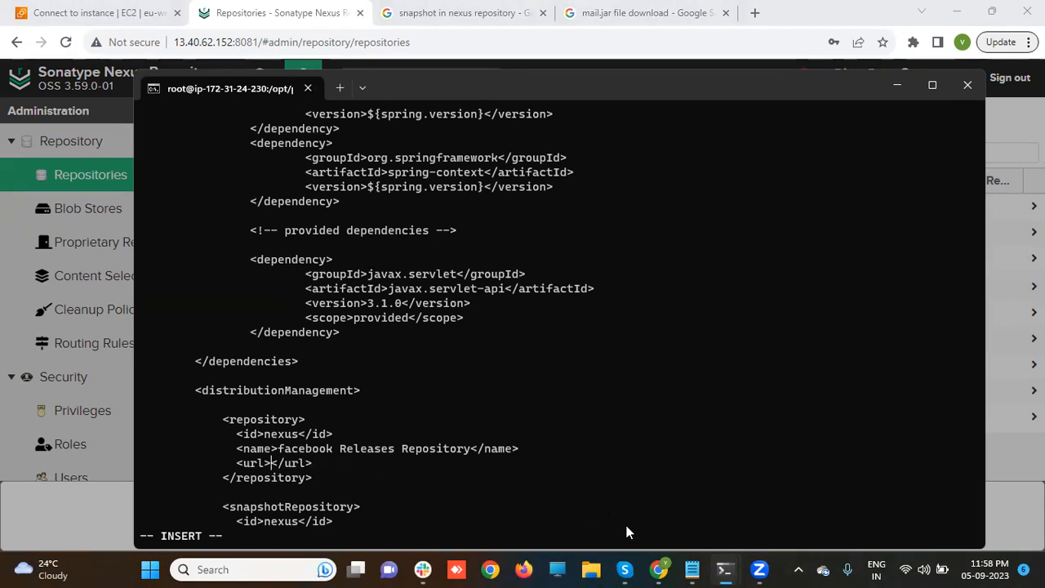
- Copy the facebook-release address from Notepad and paste it into the release url
mouse_move(692, 571)
left_click(701, 523)
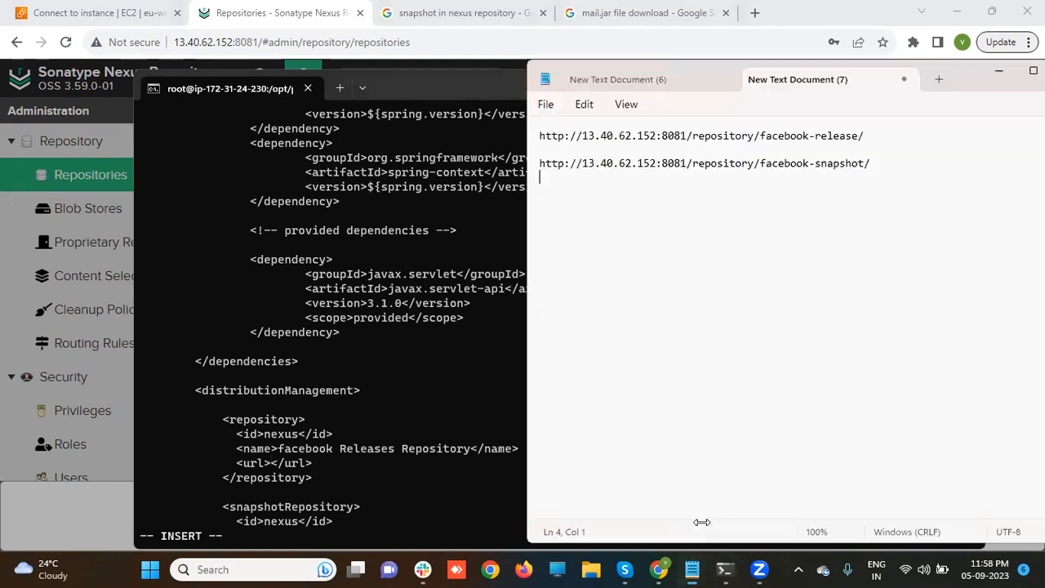
left_click_drag(865, 136, 532, 138)
key("ctrl+c")
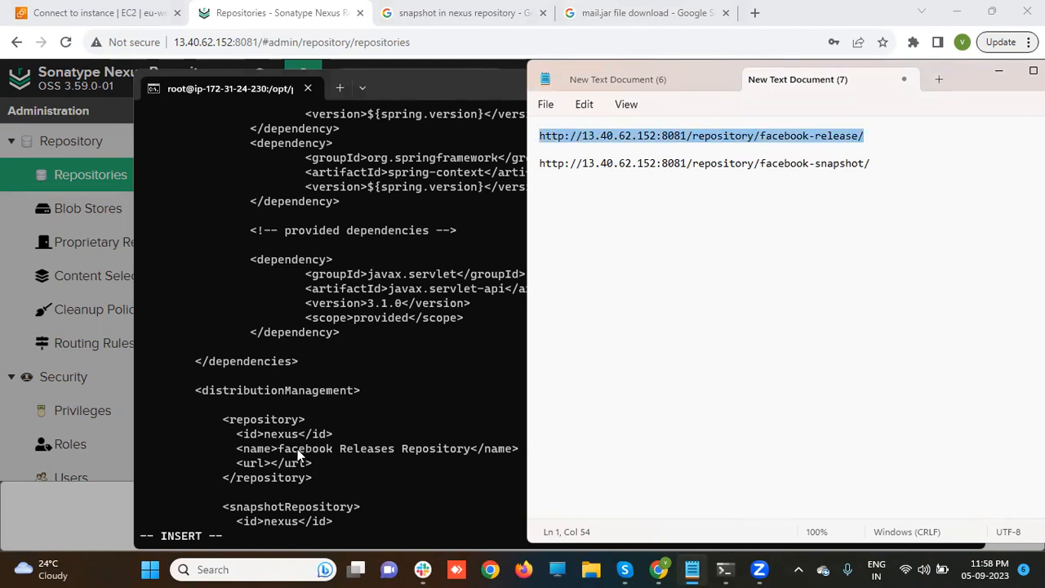
left_click(276, 467)
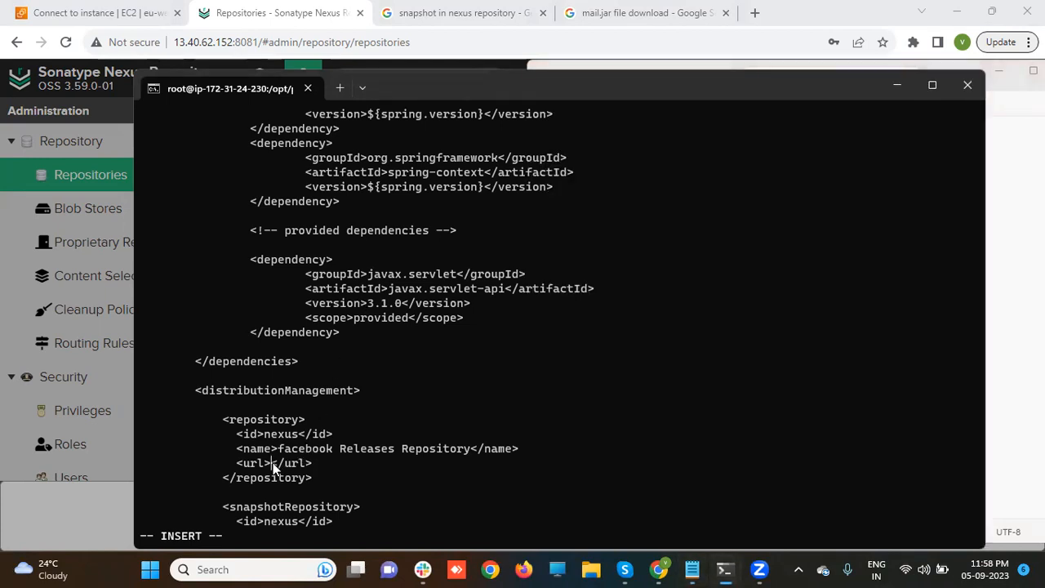
key("ctrl+v")
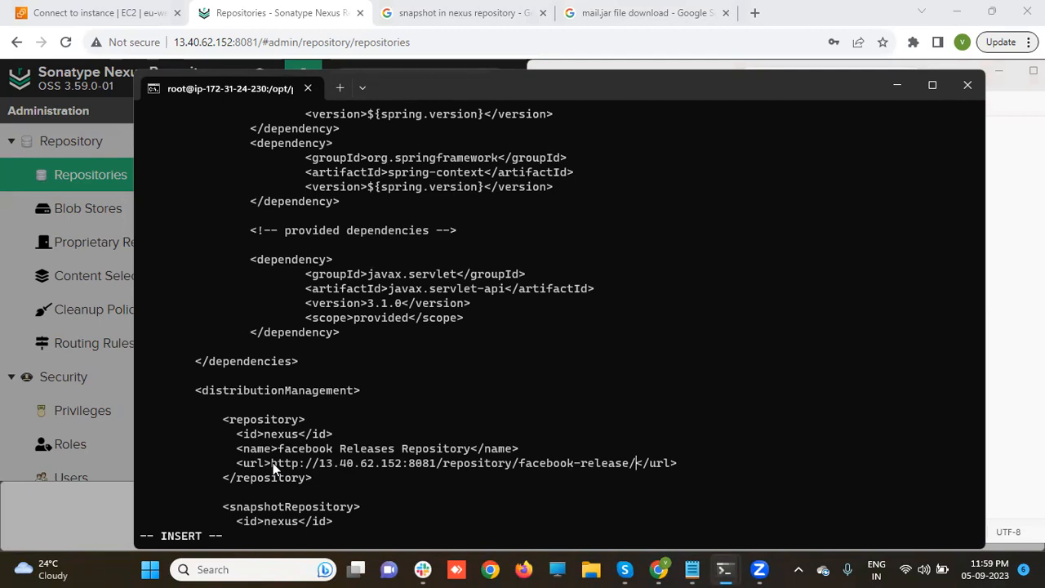
- Rename the snapshot repository in pom.xml to 'facebook Snapshot Repository'
type("<name>Mithun Technologies Snapshot Nexus Repository </name")
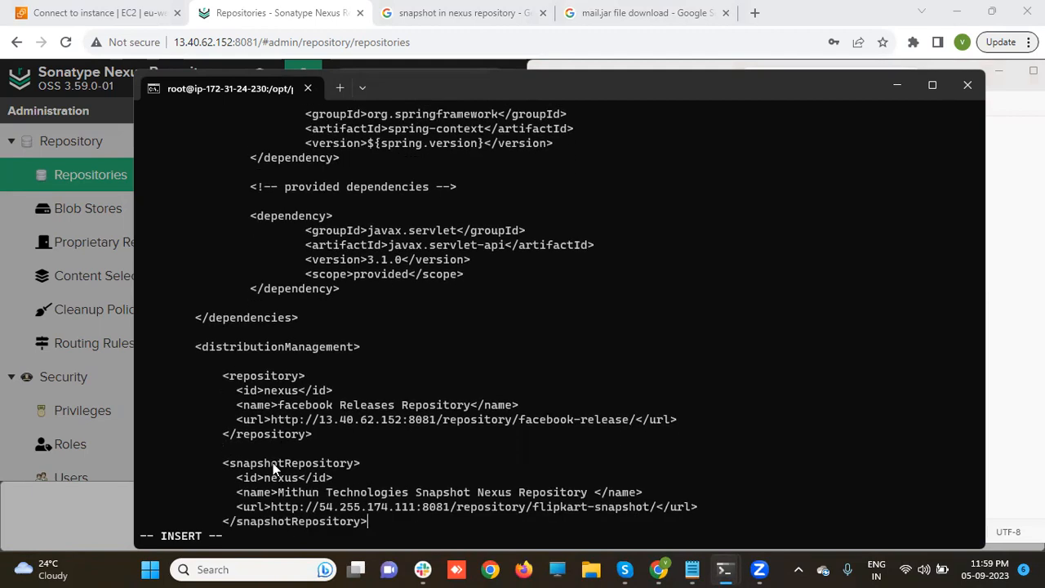
key("Down")
key("Down")
key("Down")
key("Down")
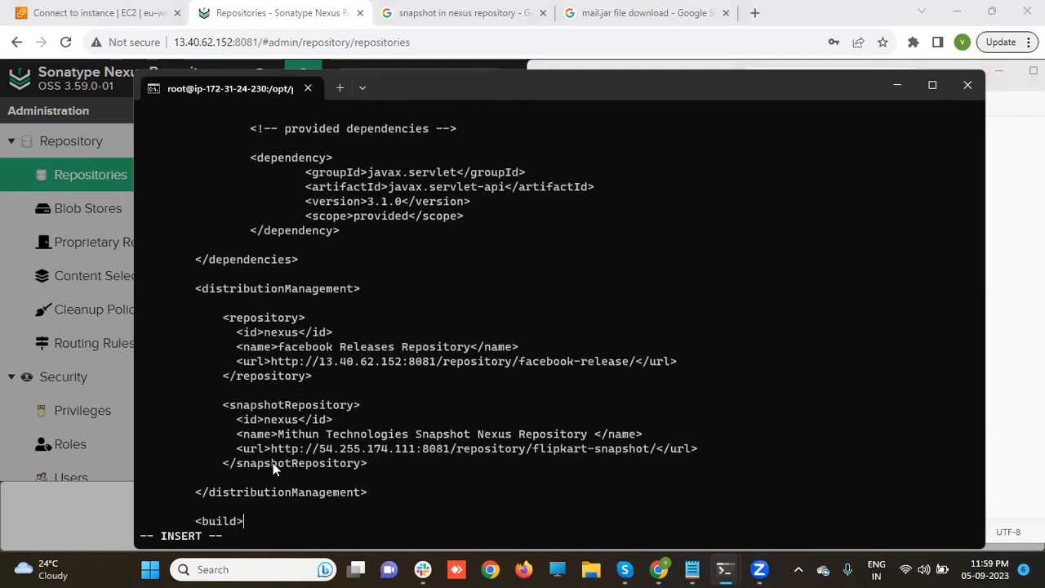
key("Up")
key("Up")
key("Up")
key("Up")
key("Down")
key("Left")
key("Left")
key("Left")
key("Left")
key("Left")
key("Left")
key("Left")
key("Left")
key("Left")
key("Left")
key("Left")
key("Left")
key("Left")
key("Left")
key("Left")
key("Left")
key("BackSpace")
key("BackSpace")
key("BackSpace")
key("BackSpace")
key("BackSpace")
key("BackSpace")
key("Left")
key("Left")
key("Left")
key("Left")
key("Left")
key("Left")
key("Left")
key("Left")
key("Left")
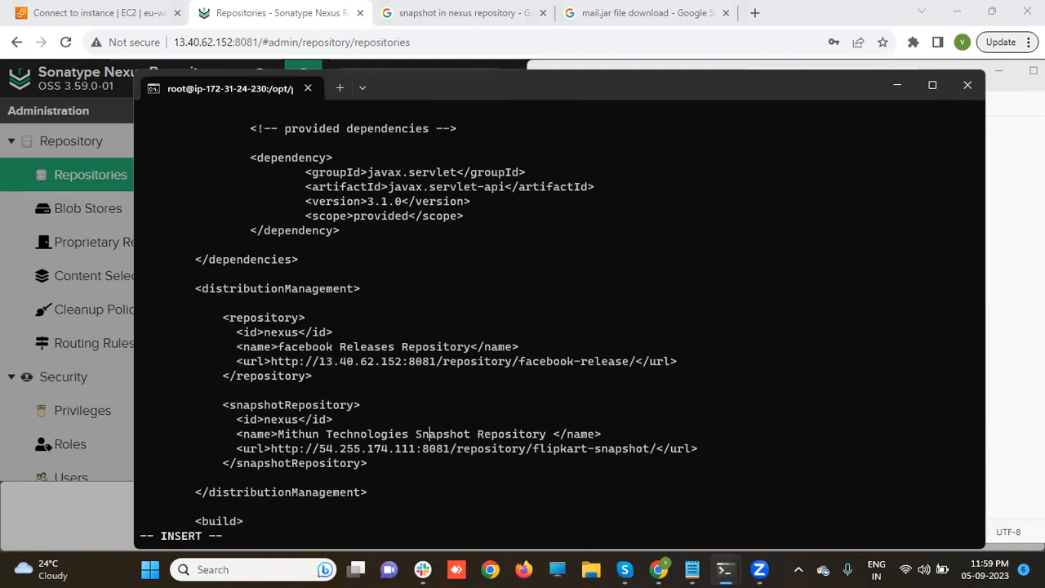
key("BackSpace")
key("BackSpace")
key("BackSpace")
key("BackSpace")
key("BackSpace")
key("BackSpace")
key("BackSpace")
key("BackSpace")
key("BackSpace")
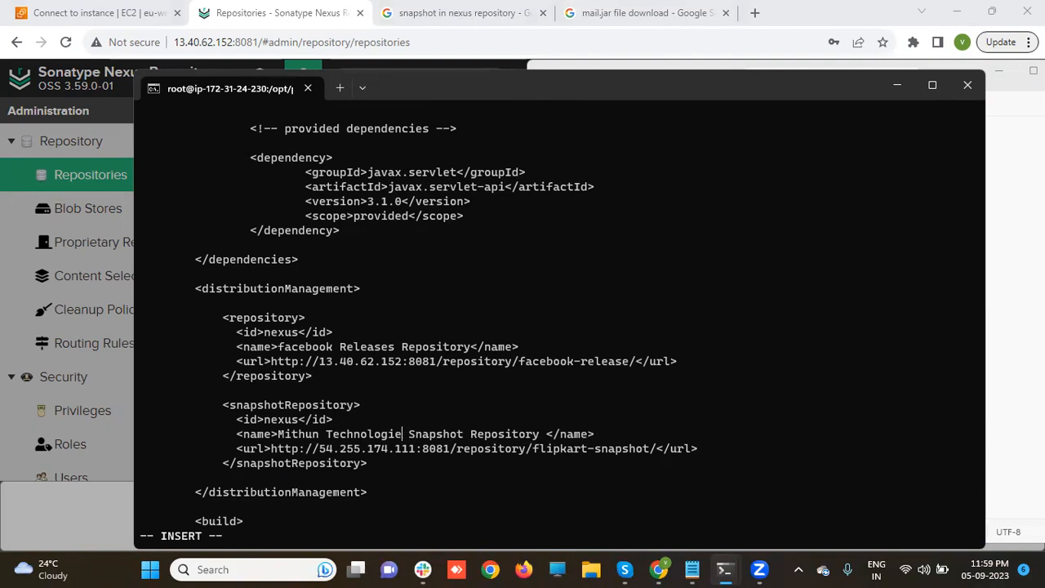
key("BackSpace")
key("BackSpace")
key("BackSpace")
key("BackSpace")
key("BackSpace")
key("BackSpace")
key("BackSpace")
key("BackSpace")
key("BackSpace")
key("BackSpace")
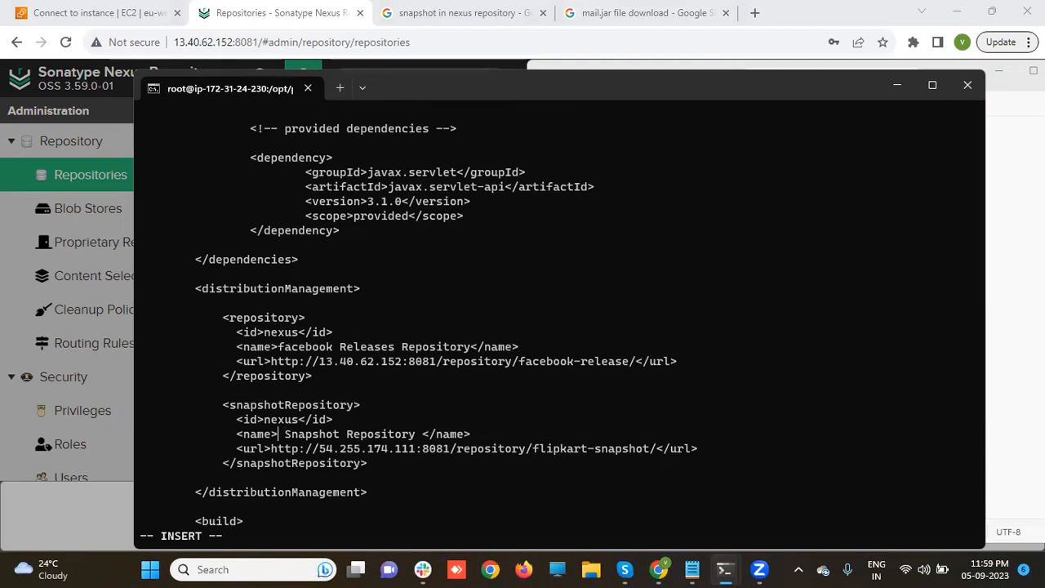
type("facebook")
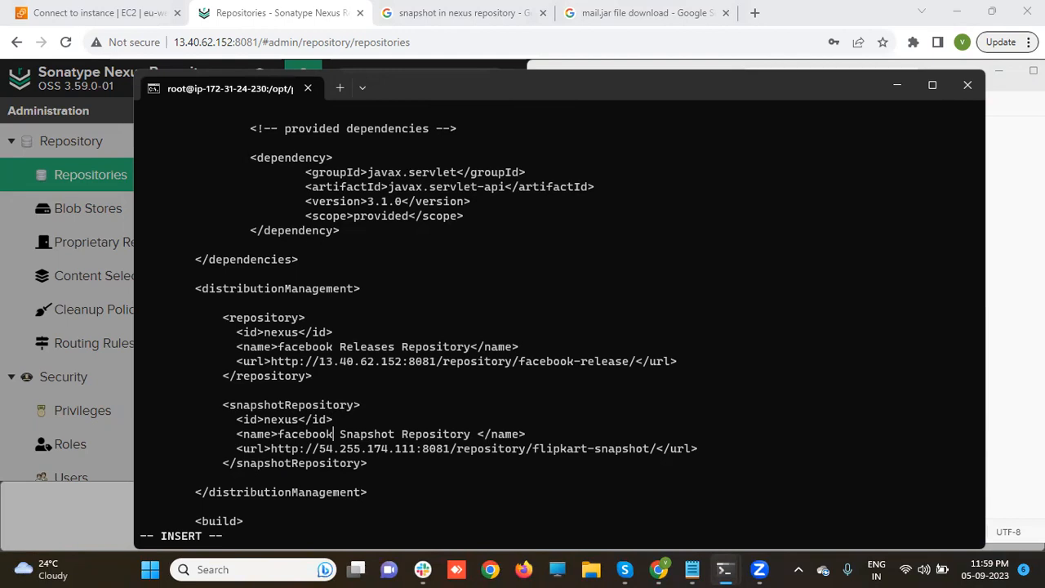
- Change 'Releases' to 'Release' in the release repository name and save pom.xml with :wq
key("Up")
key("Up")
key("Up")
key("Up")
key("Up")
key("Up")
key("Right")
key("Right")
key("Right")
key("Right")
key("Right")
key("Right")
key("Right")
key("Right")
key("BackSpace")
key("Down")
key("Down")
key("Down")
key("Down")
key("Down")
key("Down")
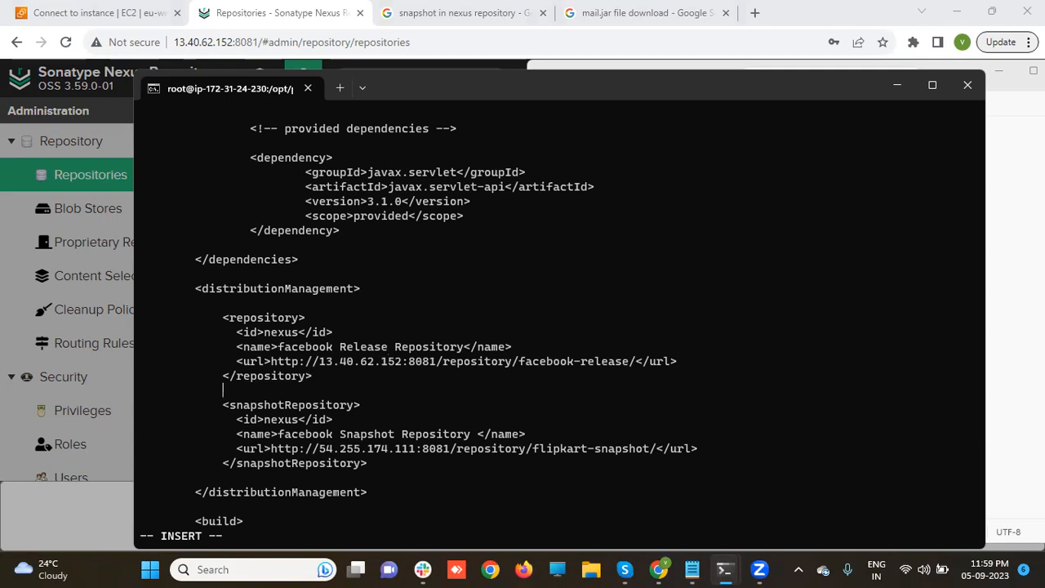
key("Down")
key("Down")
key("Down")
key("Down")
key("Down")
key("Down")
key("Return")
type("<finalName>maven-web-application</finalName>")
key("Escape")
type(":")
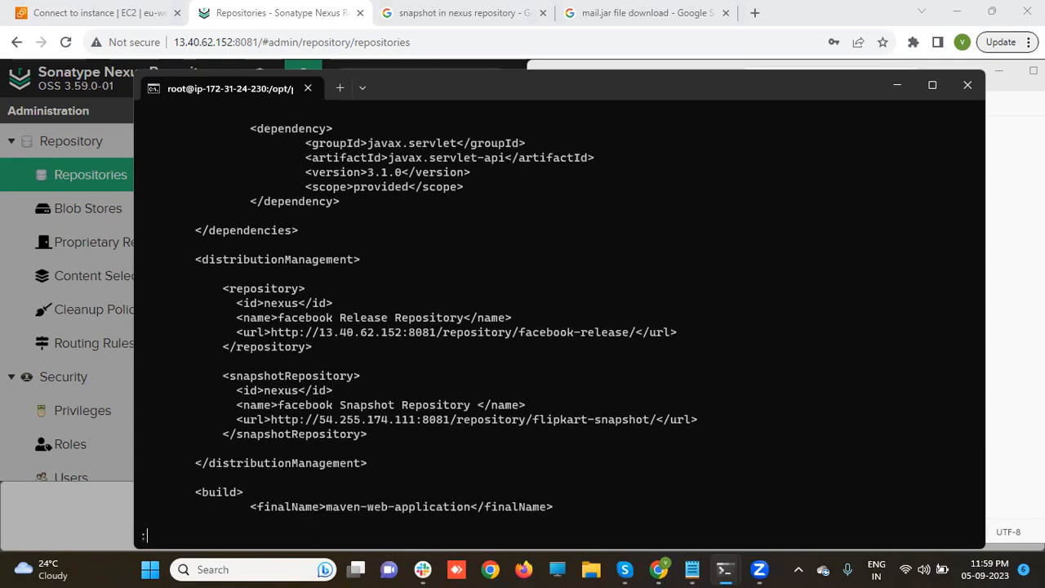
type("wq")
key("Return")
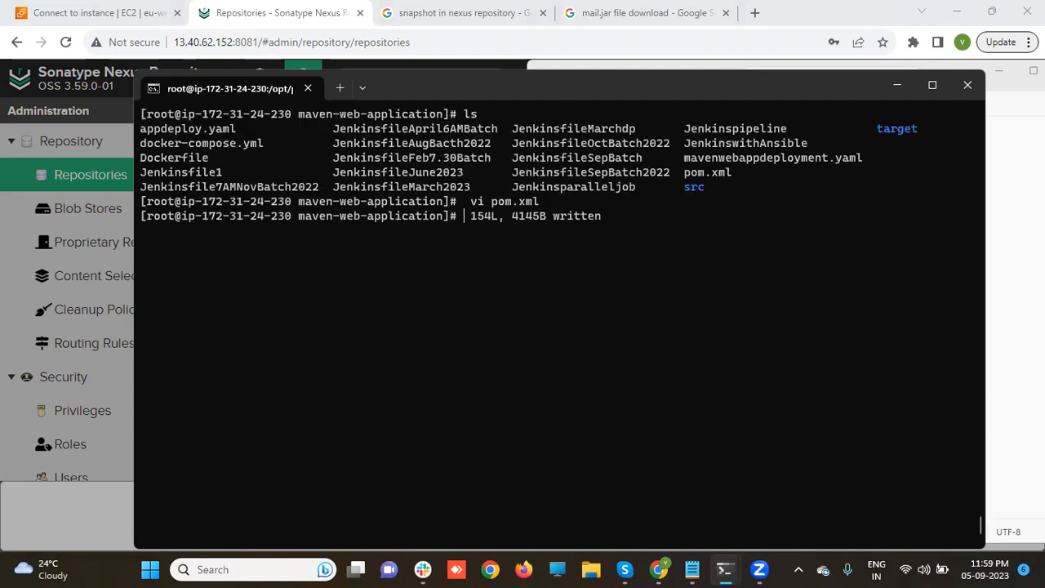
- Go to /opt/apache-maven-3.9.4, then into conf, listing logging, settings.xml and toolchains.xml
key("Return")
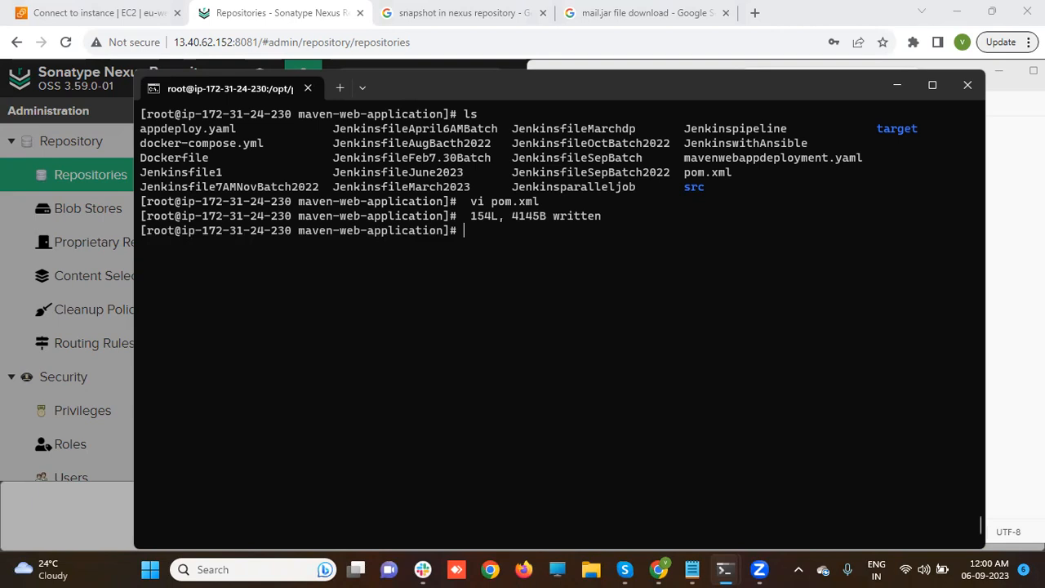
type("cd /opt/")
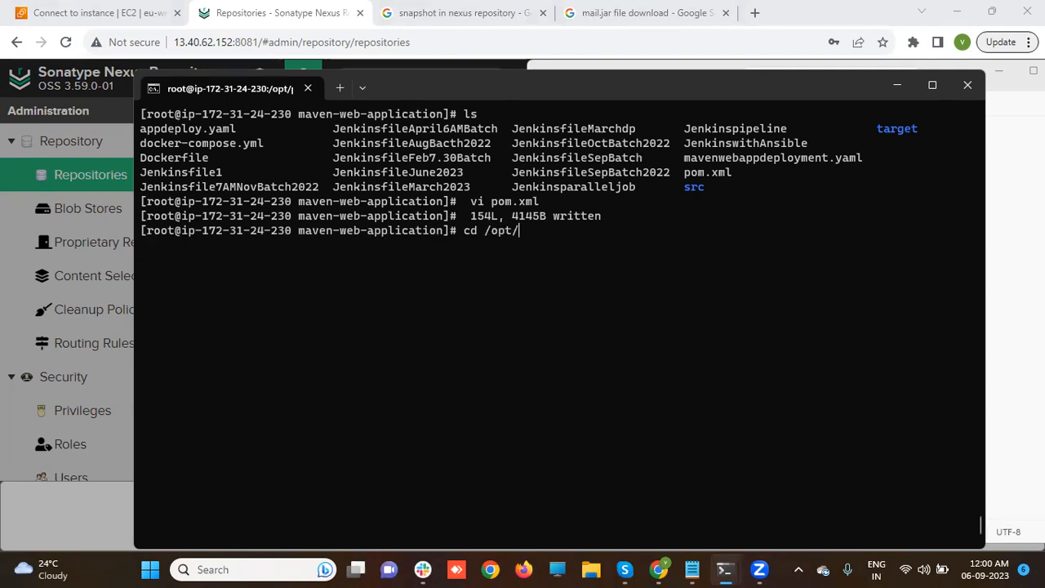
type("a")
key("Tab")
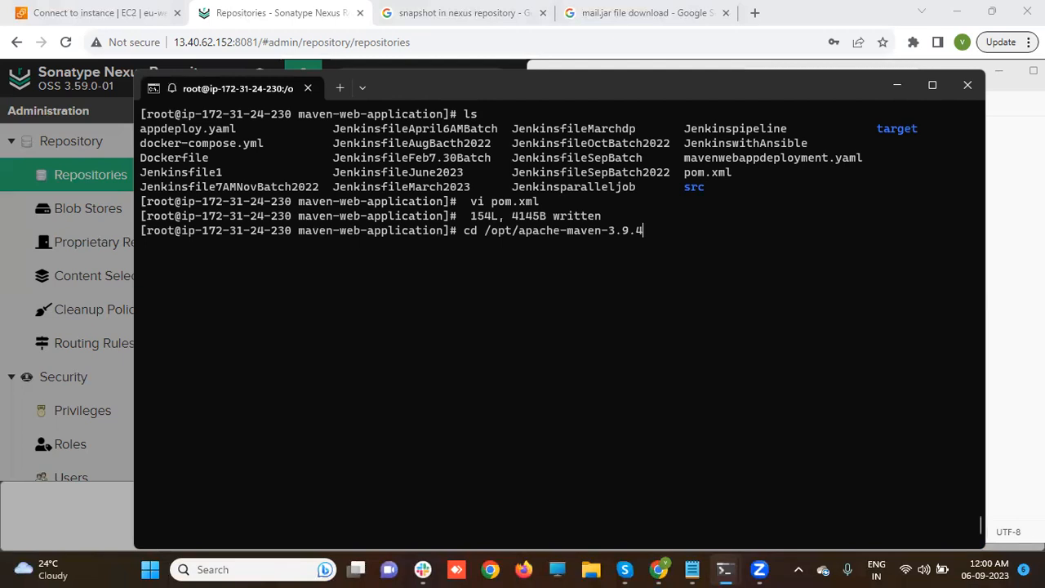
key("Return")
type("ls")
key("Return")
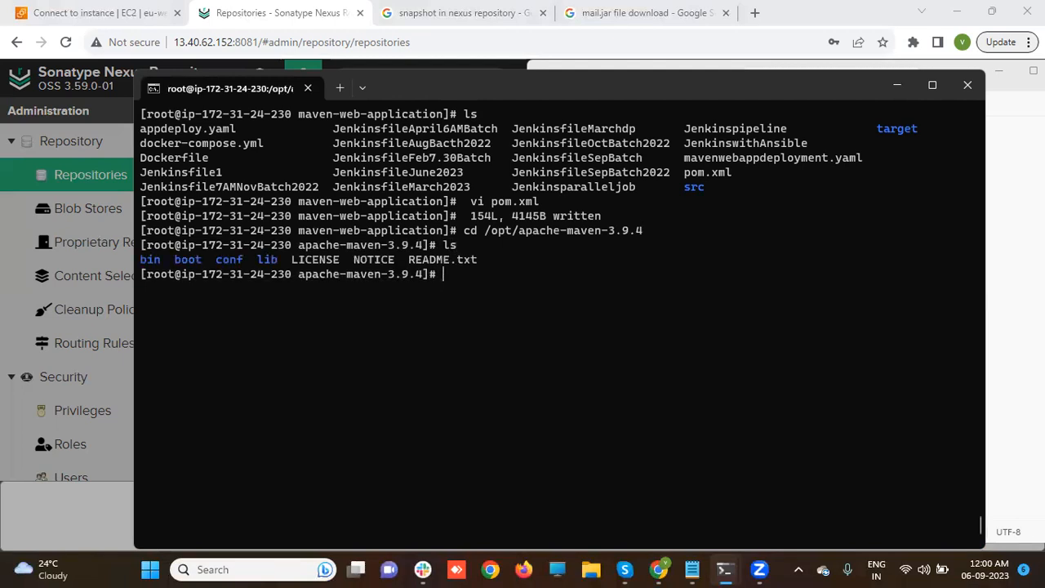
type("cd co")
key("Tab")
key("Return")
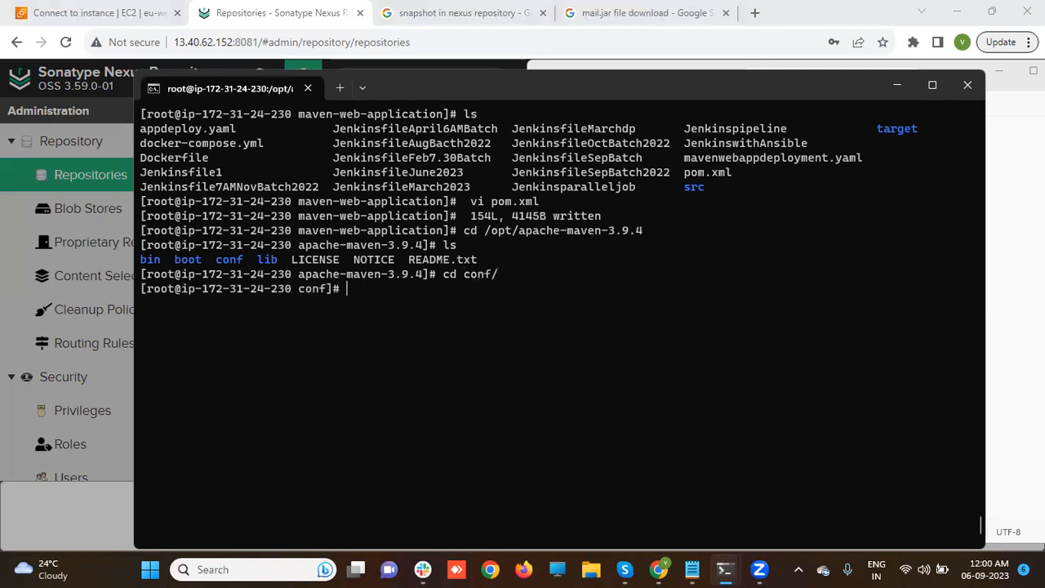
type("ls")
key("Return")
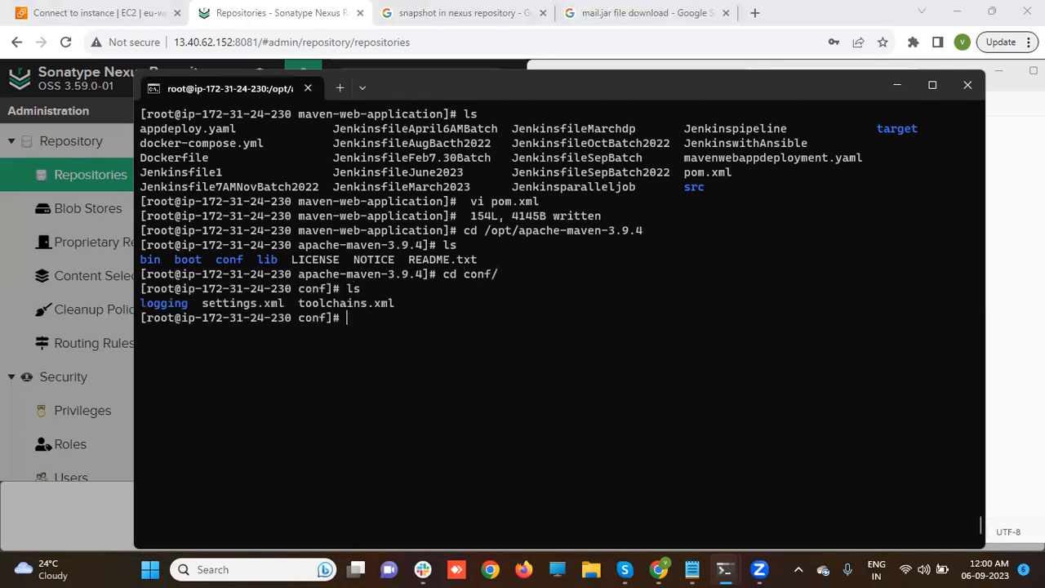
- Open settings.xml in vi and move down through the file
type("vi se")
key("Tab")
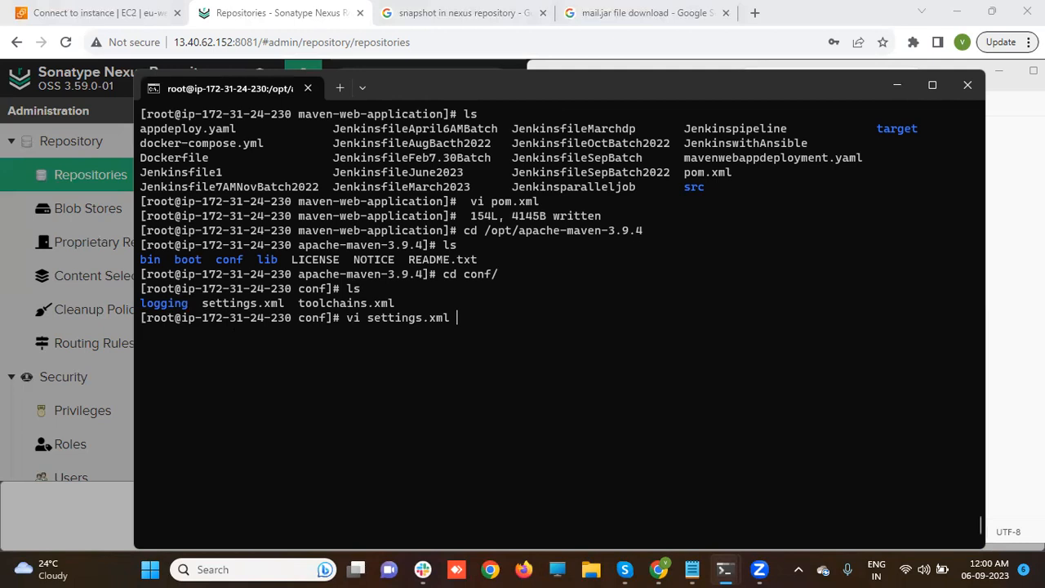
key("Return")
key("Down")
key("Down")
key("Down")
key("Down")
key("Down")
key("Down")
key("Down")
key("Down")
key("Down")
key("Down")
key("Down")
key("Down")
key("Down")
key("Down")
key("Down")
key("Down")
key("Down")
key("Down")
key("Down")
key("Down")
key("Down")
key("Down")
key("Down")
key("Down")
key("Down")
key("Down")
key("Down")
key("Down")
key("Down")
key("Down")
key("Down")
key("Down")
key("Down")
key("Down")
key("Down")
key("Down")
key("Down")
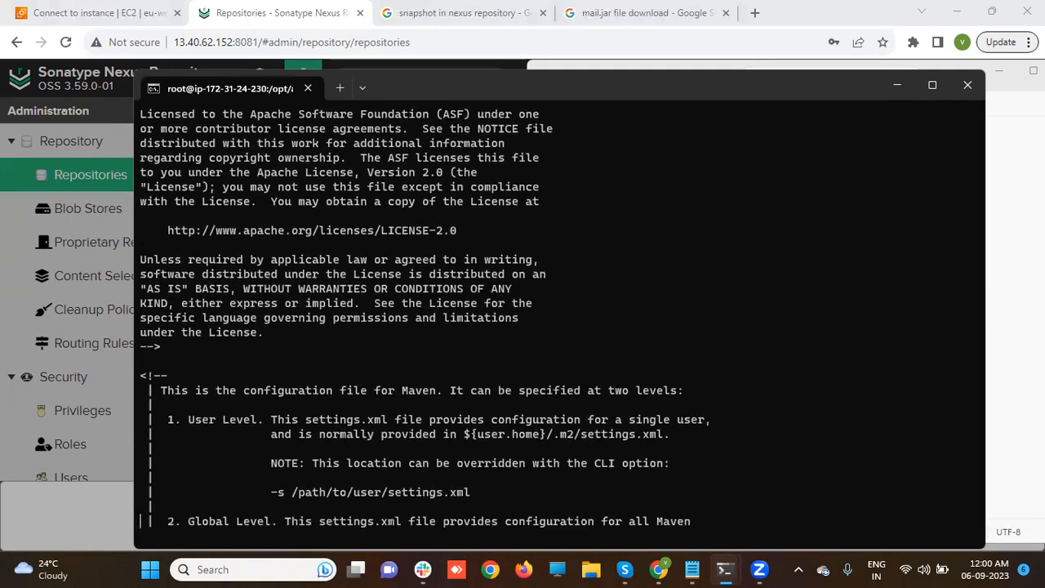
key("Down")
key("Down")
key("Down")
key("Down")
key("Down")
key("Down")
key("Down")
key("Down")
key("Down")
key("Down")
key("Down")
key("Down")
key("Down")
key("Down")
key("Down")
key("Down")
key("Down")
key("Down")
key("Down")
key("Down")
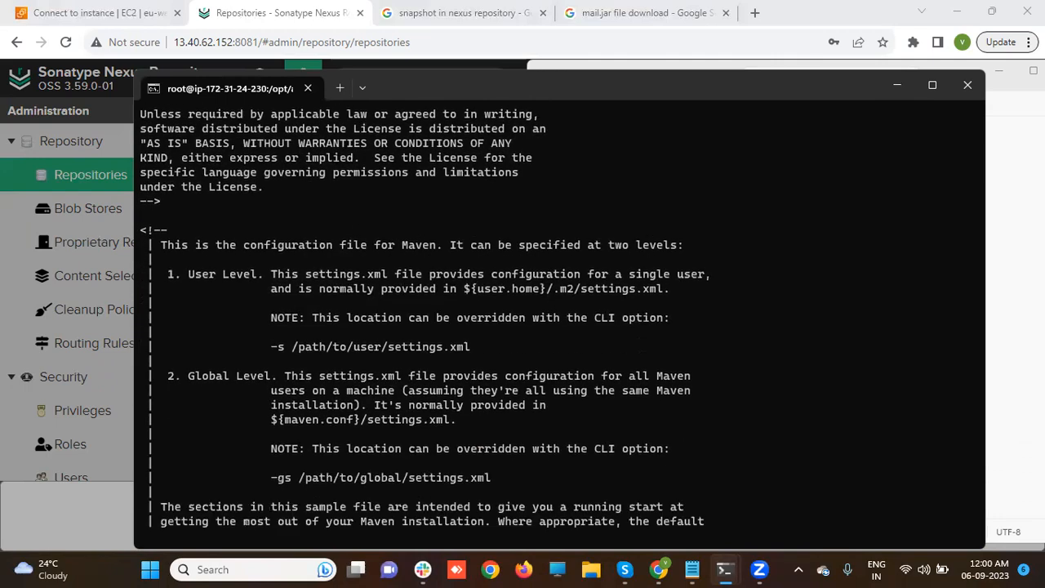
key("Down")
key("Down")
key("Down")
key("Down")
key("Down")
key("Down")
key("Down")
key("Down")
key("Down")
key("Down")
key("Down")
key("Down")
key("Down")
key("Down")
key("Down")
key("Down")
key("Down")
key("Down")
key("Down")
key("Down")
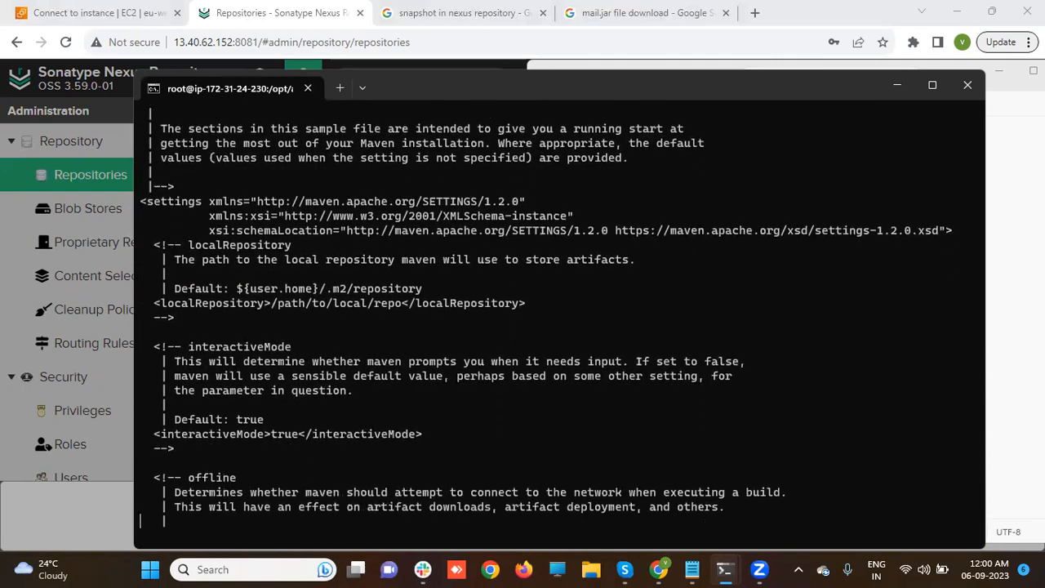
key("Down")
key("Down")
key("Down")
key("Down")
key("Down")
key("Down")
key("Down")
key("Down")
key("Down")
key("Down")
key("Down")
key("Down")
key("Down")
key("Down")
key("Down")
key("Down")
key("Down")
key("Down")
key("Down")
key("Down")
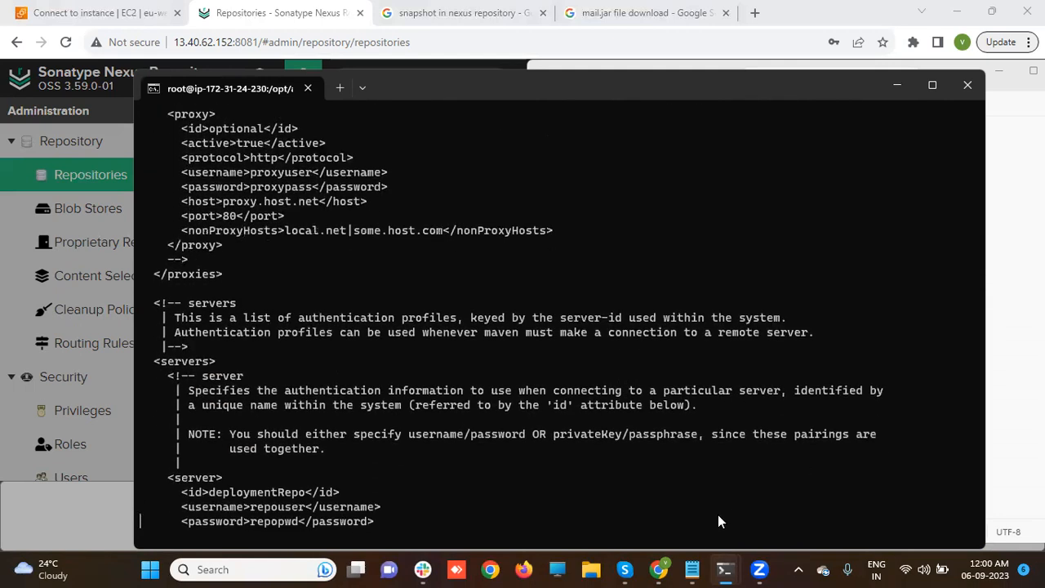
- Begin a <server> entry with <id>nexus in Notepad below the repository URLs
left_click(692, 569)
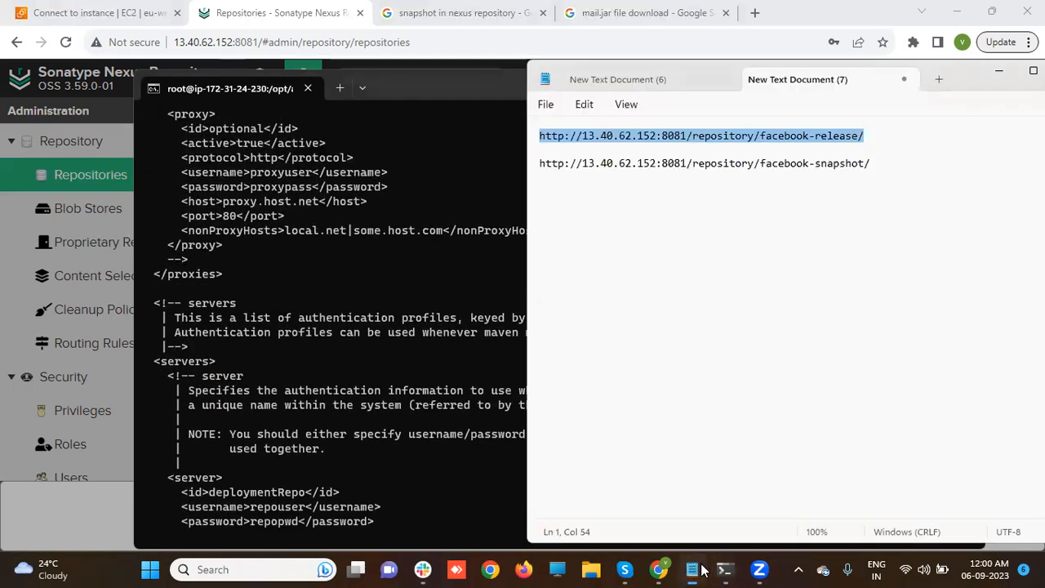
left_click(645, 261)
key("Return")
type("<")
key("BackSpace")
key("BackSpace")
key("Return")
type("<")
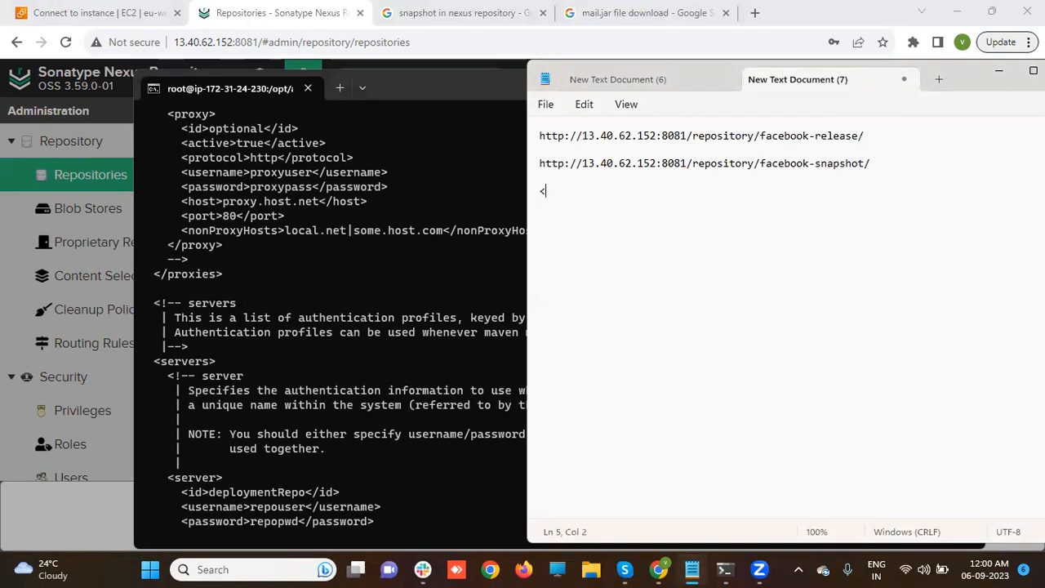
type("server>   <id>nexus</")
- Scroll settings.xml in the terminal to the servers section with its sample entries
left_click(344, 308)
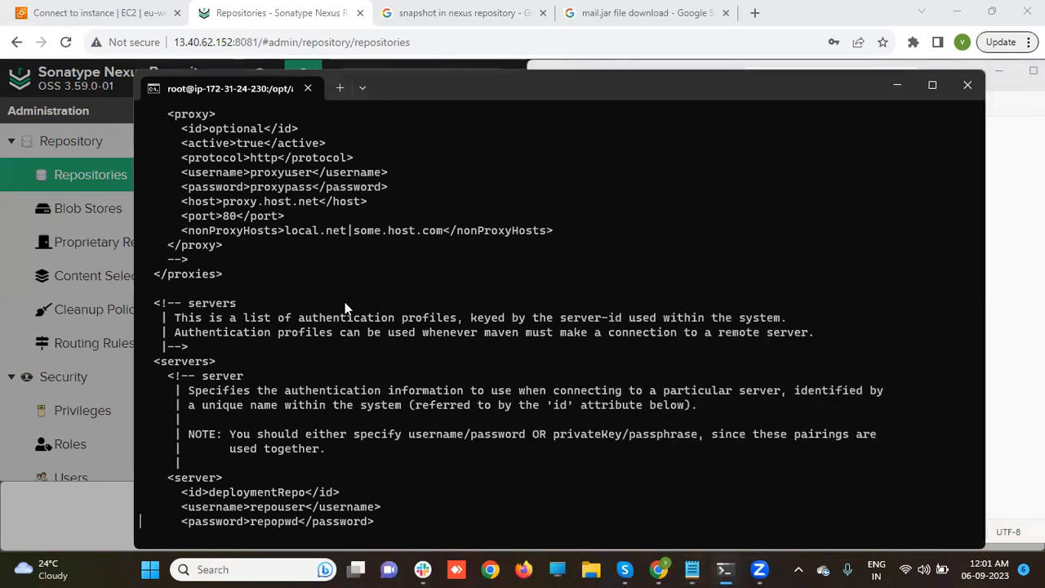
scroll(344, 308, "down", 3)
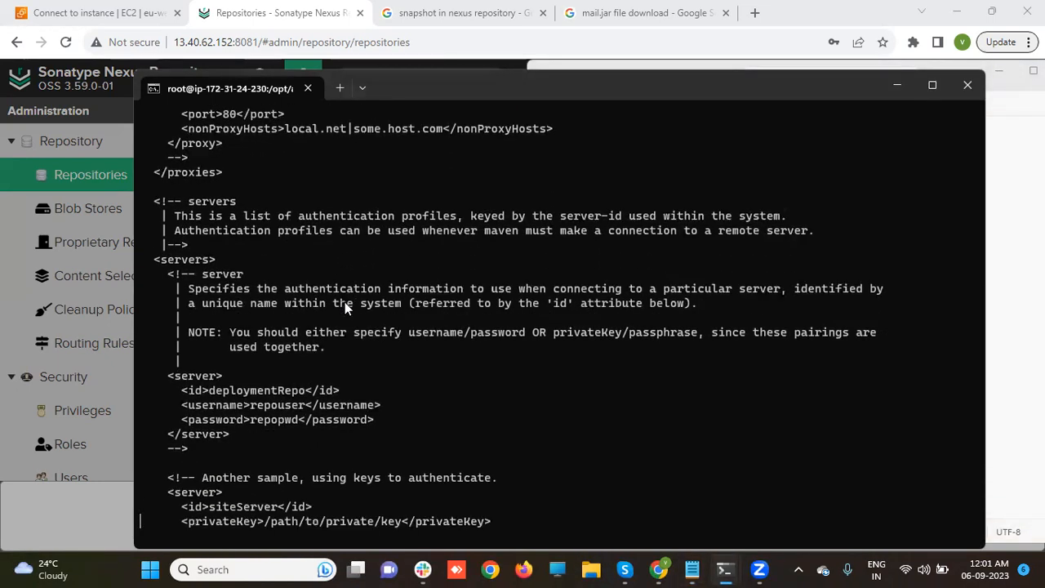
scroll(345, 304, "down", 2)
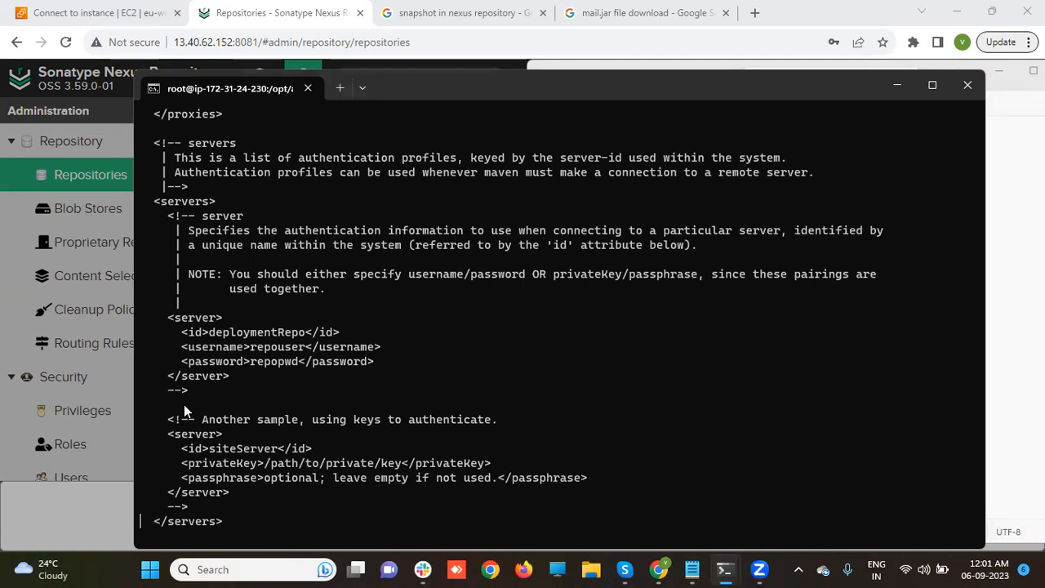
scroll(184, 404, "down", 3)
scroll(183, 405, "down", 7)
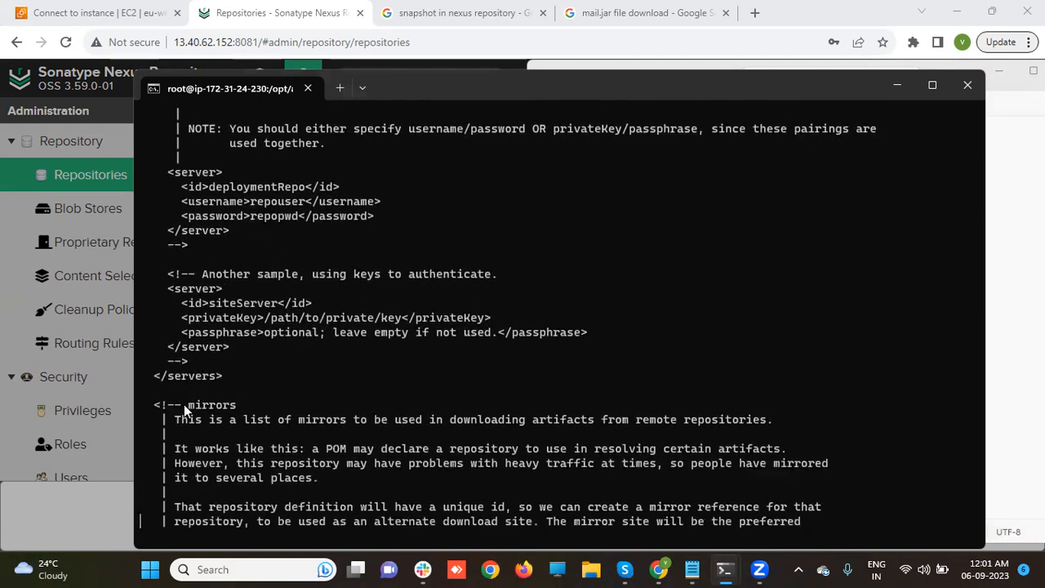
scroll(184, 404, "down", 3)
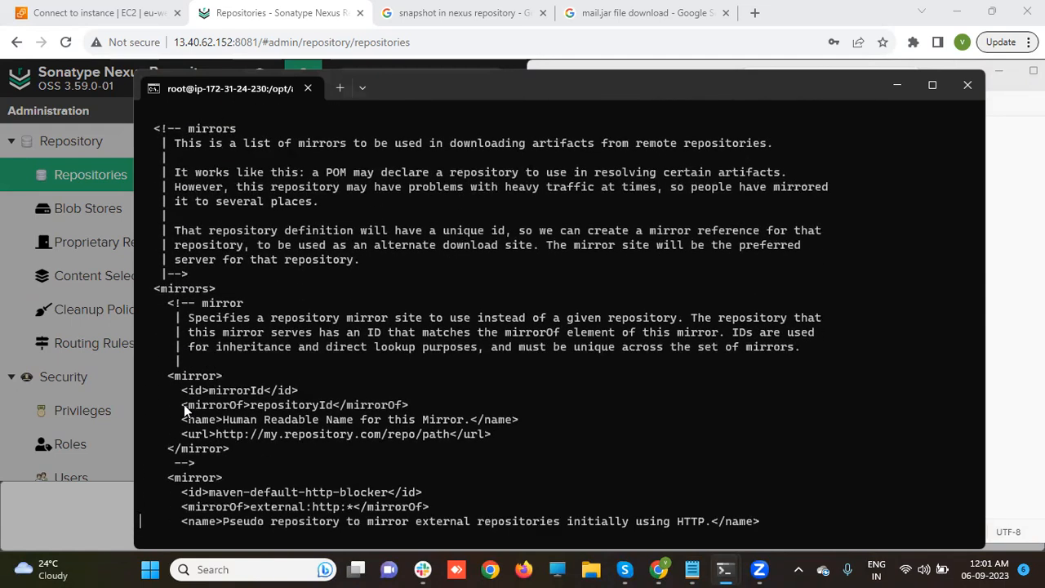
scroll(184, 404, "down", 6)
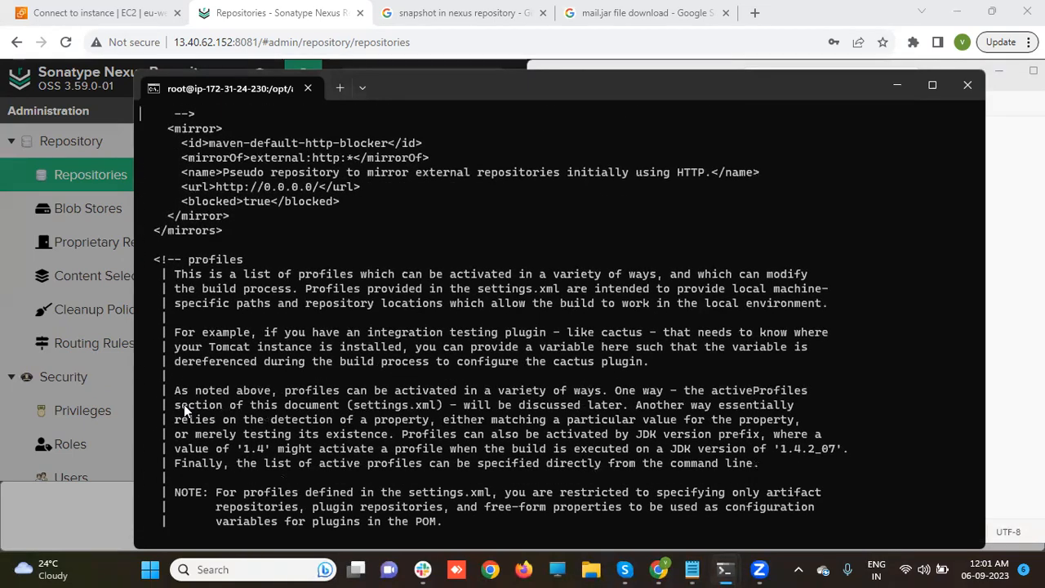
scroll(184, 404, "up", 14)
scroll(184, 405, "up", 2)
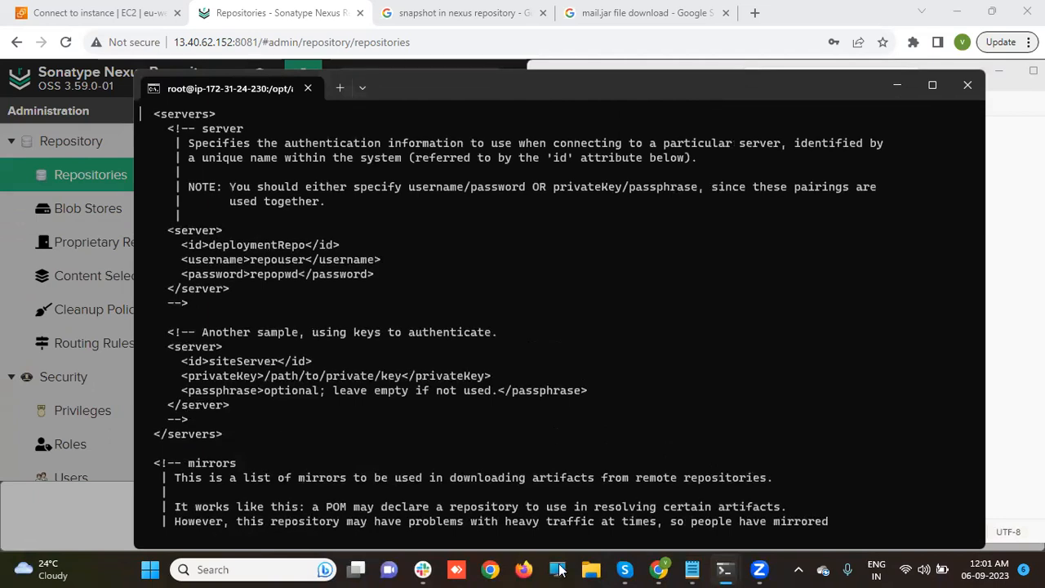
- Finish the nexus server entry with username admin, the repository password and </server>, then select it
left_click(690, 569)
type("id>nexus</id>")
key("Return")
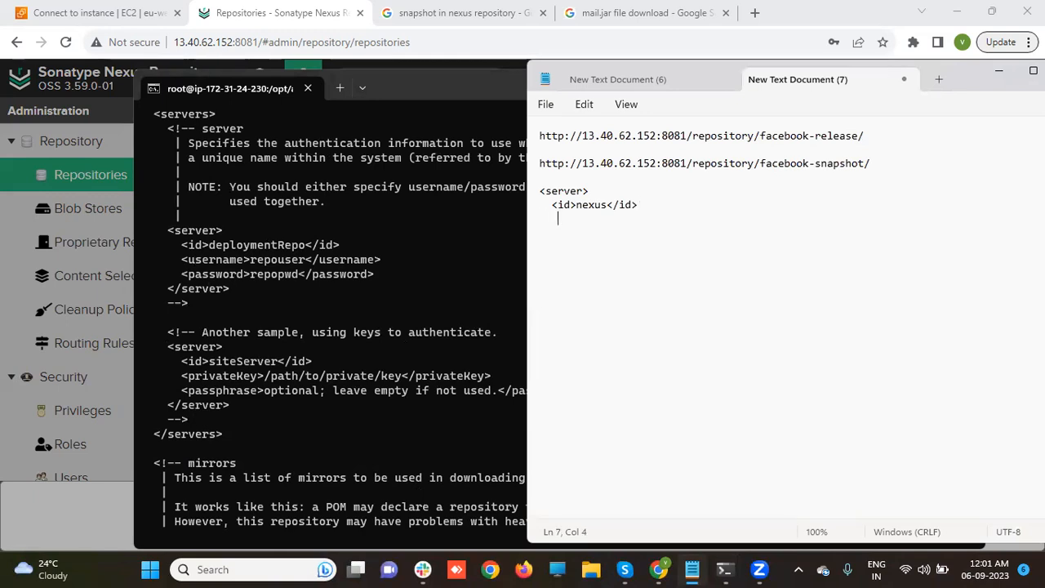
type("<username>admin")
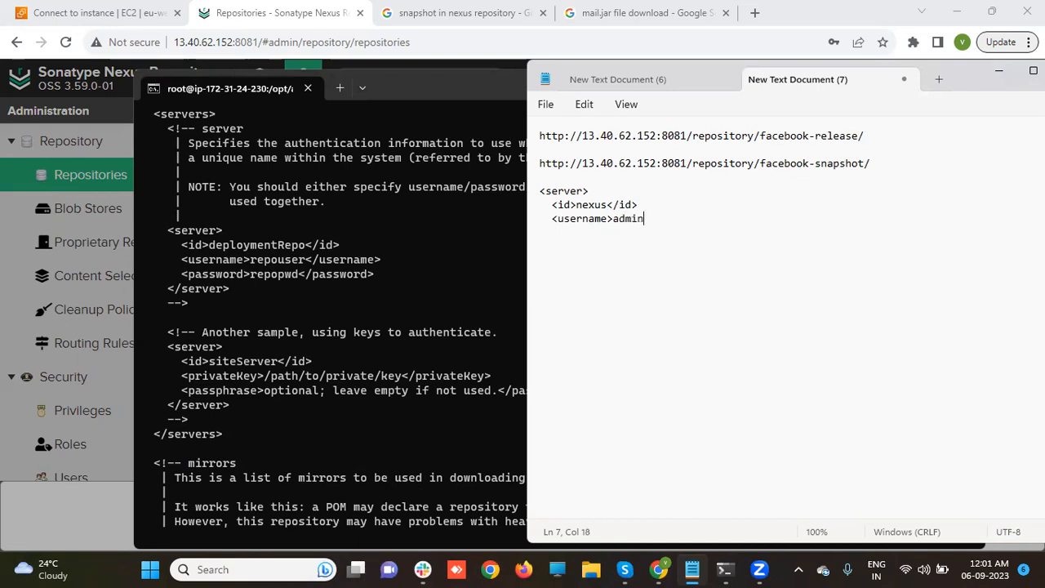
type("</username>")
key("Return")
type("<passwor")
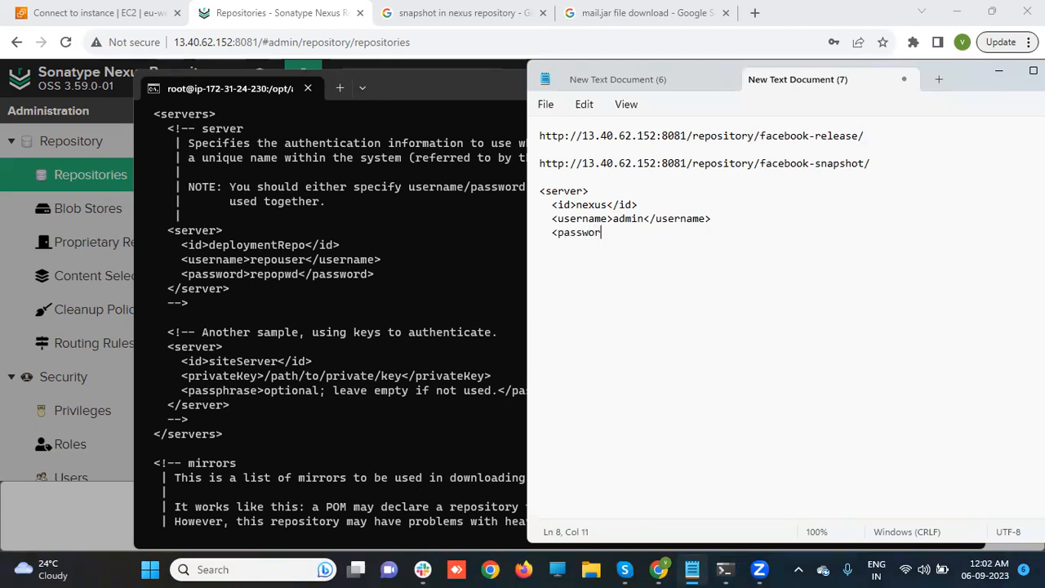
type("d>devops</password>")
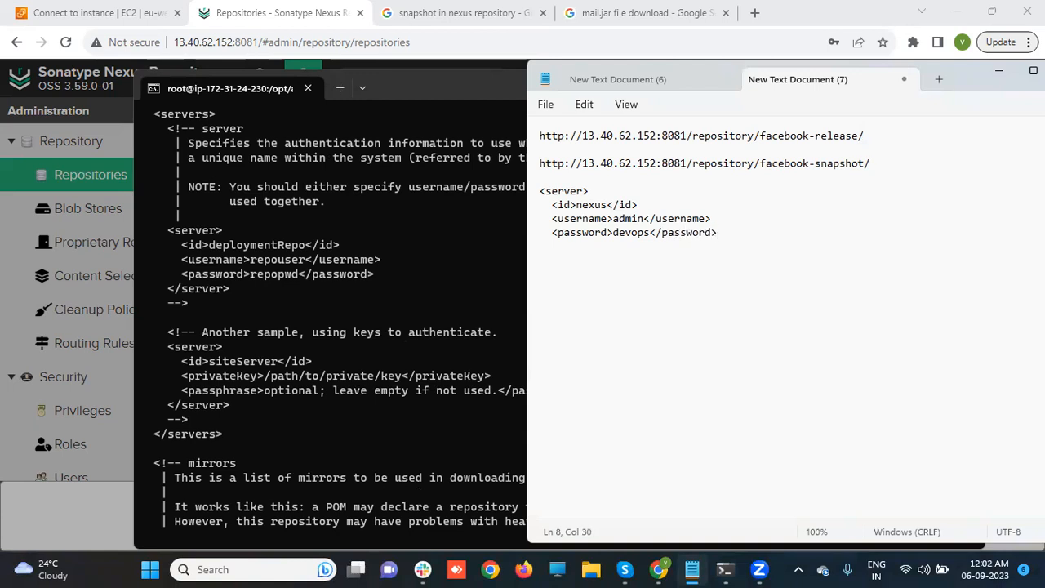
key("Return")
type("</server")
type(">")
key("Return")
left_click_drag(540, 190, 596, 241)
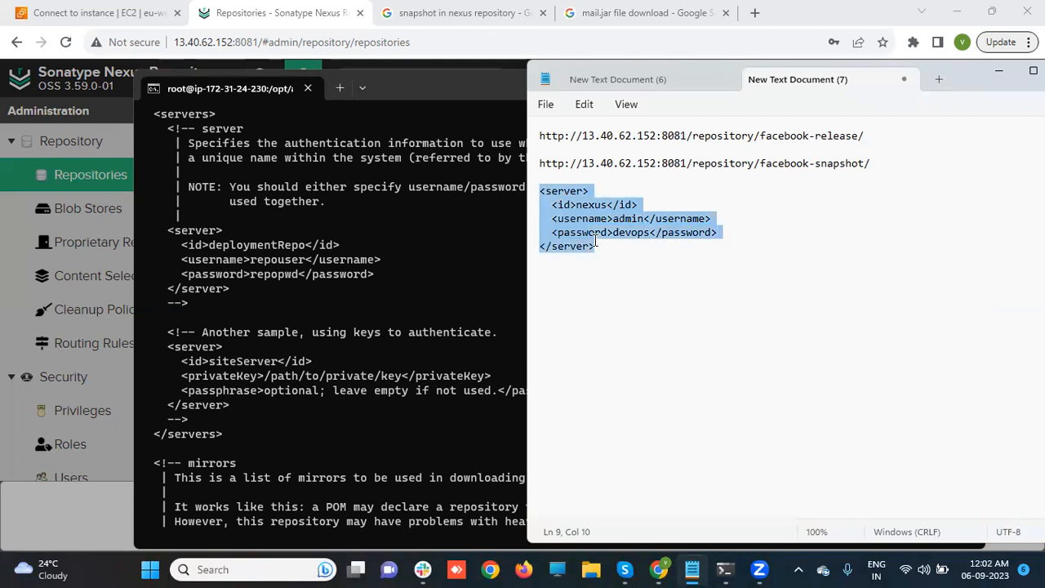
left_click(282, 299)
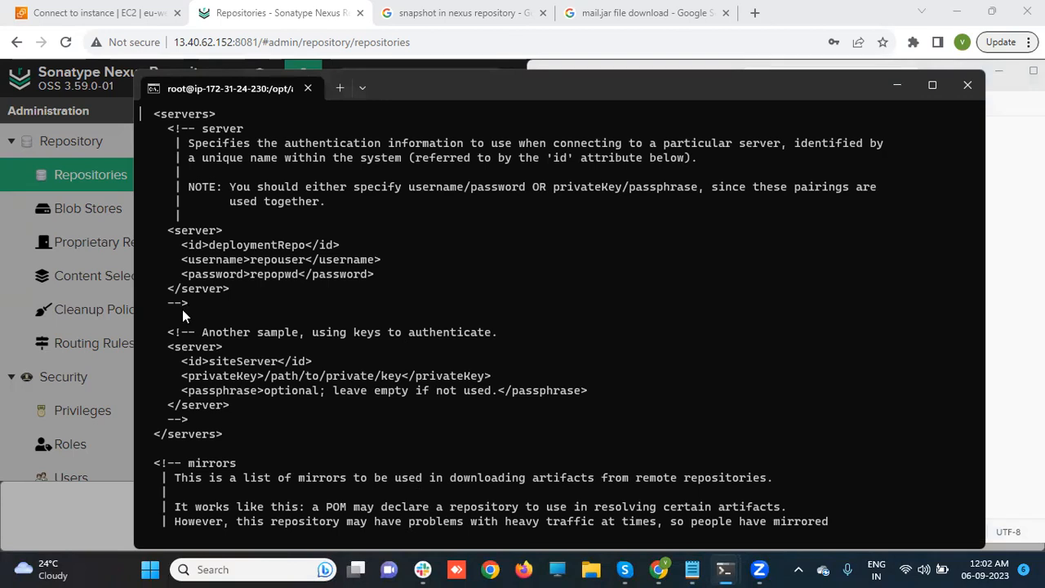
- Paste the nexus server entry between the sample servers in settings.xml, then erase the stray lines
key("i")
key("Right")
key("Right")
key("Right")
key("Right")
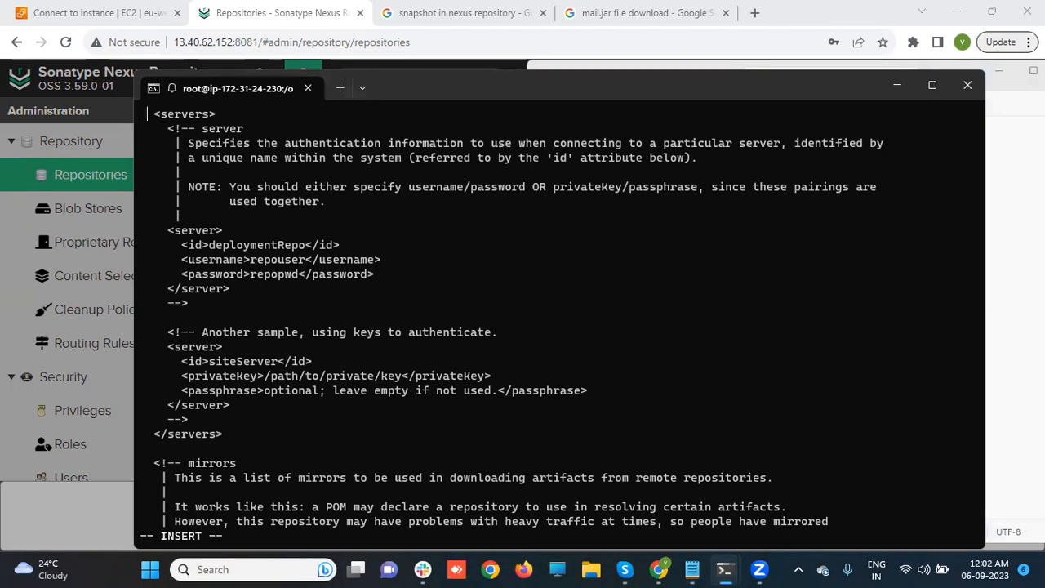
key("Down")
key("Down")
key("Down")
key("Down")
key("Down")
key("Down")
key("Down")
key("Down")
key("Down")
key("Down")
key("Down")
key("Down")
key("Down")
key("Down")
key("Down")
key("Down")
key("Down")
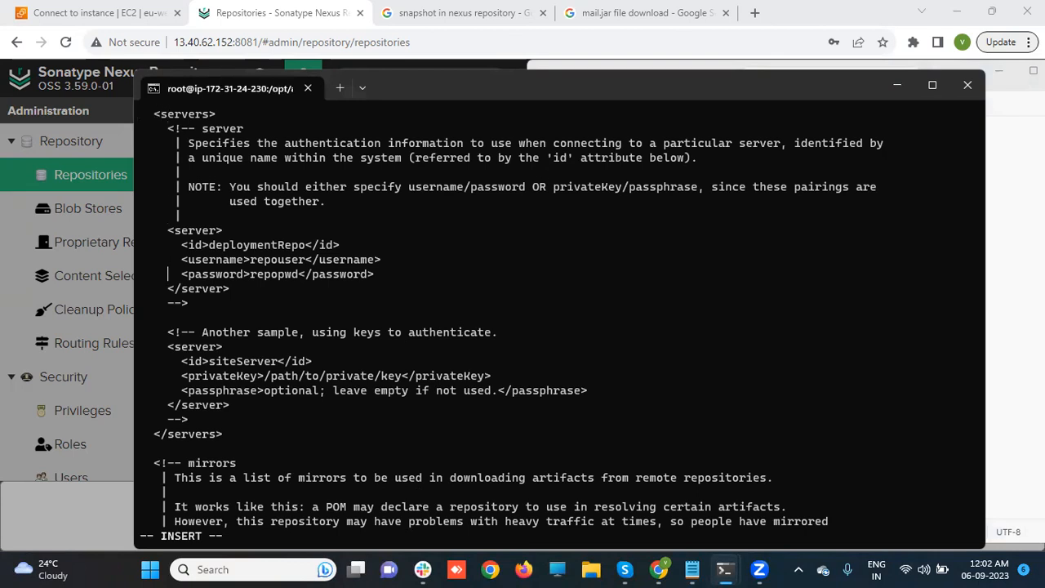
key("Up")
key("Up")
key("Up")
key("Right")
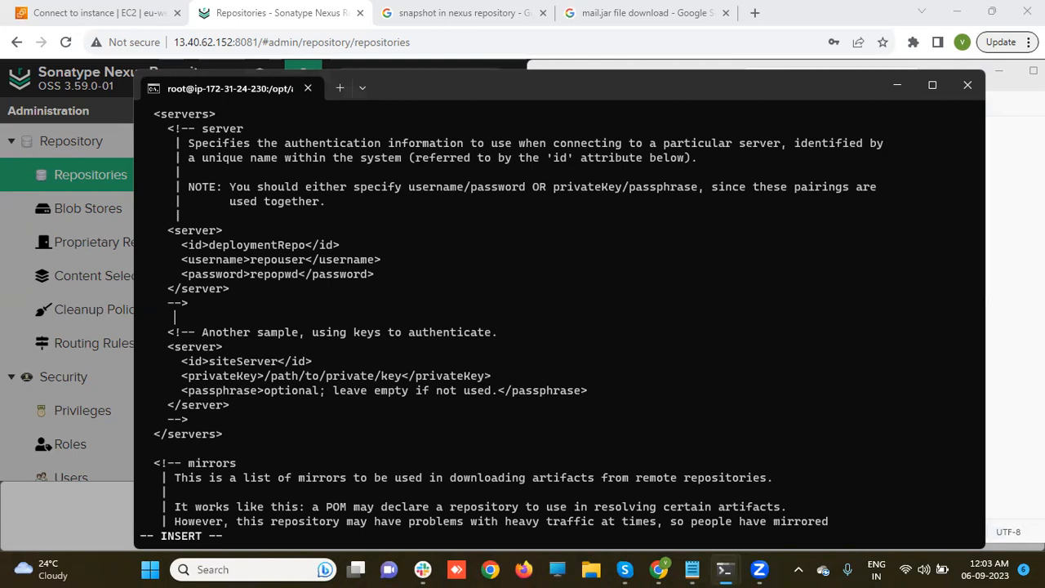
key("ctrl+v")
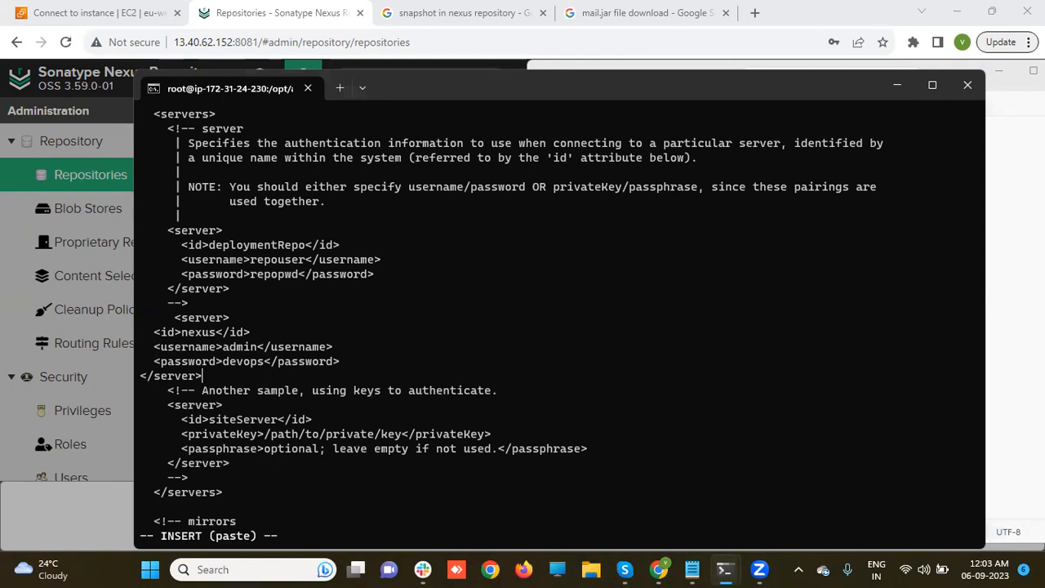
key("ctrl+z")
key("BackSpace")
key("BackSpace")
key("BackSpace")
key("BackSpace")
key("BackSpace")
key("BackSpace")
key("BackSpace")
key("BackSpace")
key("BackSpace")
key("BackSpace")
key("BackSpace")
key("BackSpace")
key("Left")
key("Left")
key("Left")
key("Left")
key("Left")
key("Left")
key("Left")
key("Left")
key("Left")
key("Left")
key("Left")
key("Left")
key("Left")
key("Left")
key("Left")
key("Left")
key("Left")
key("Left")
key("Left")
key("Left")
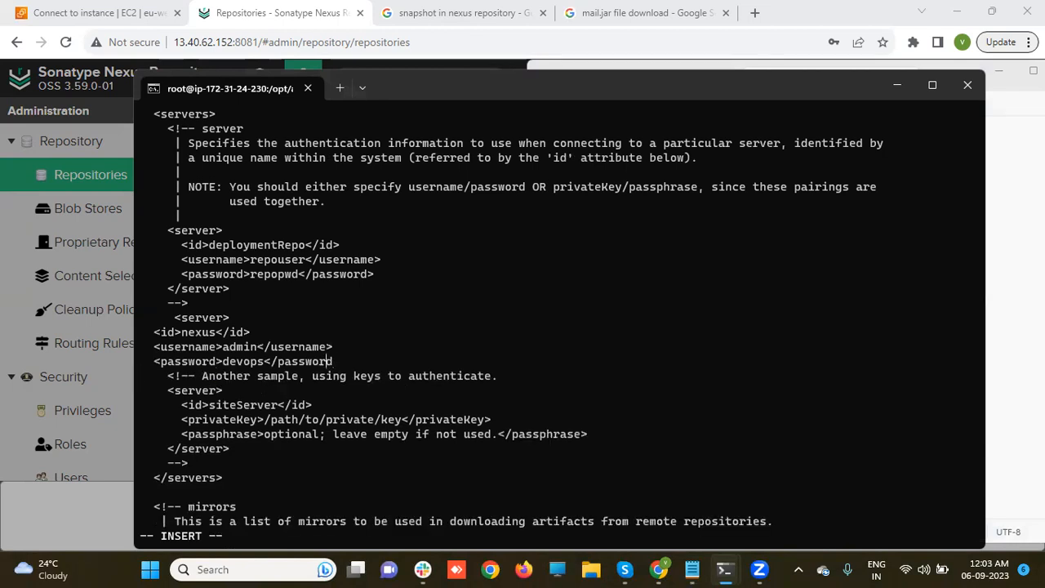
key("Left")
key("Left")
key("Left")
key("Left")
- Delete the misplaced password, username and id nexus lines with d
key("Escape")
key("d")
key("d")
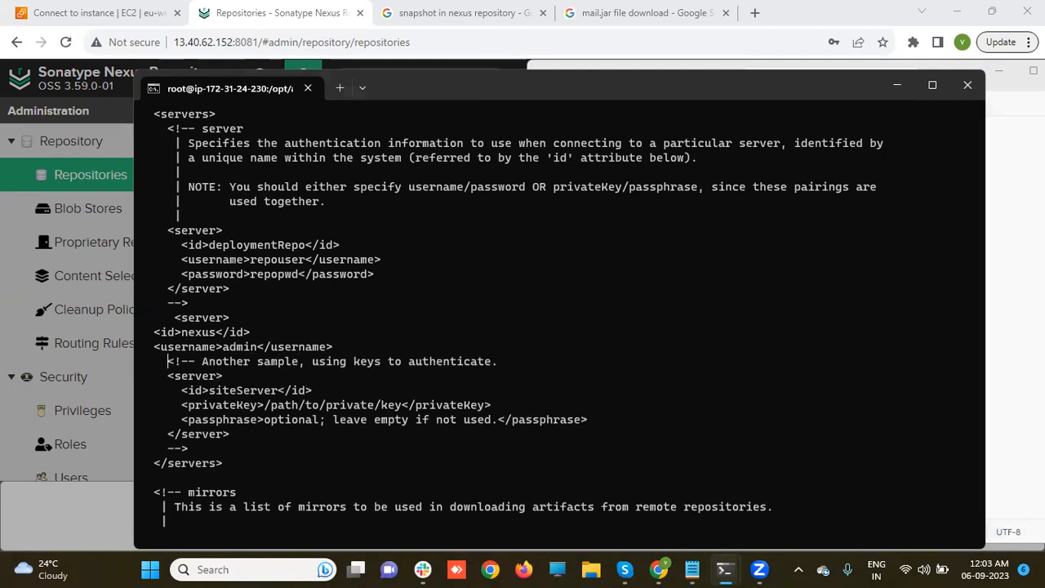
key("Up")
key("Left")
key("Left")
key("d")
key("d")
key("Up")
key("Left")
key("Left")
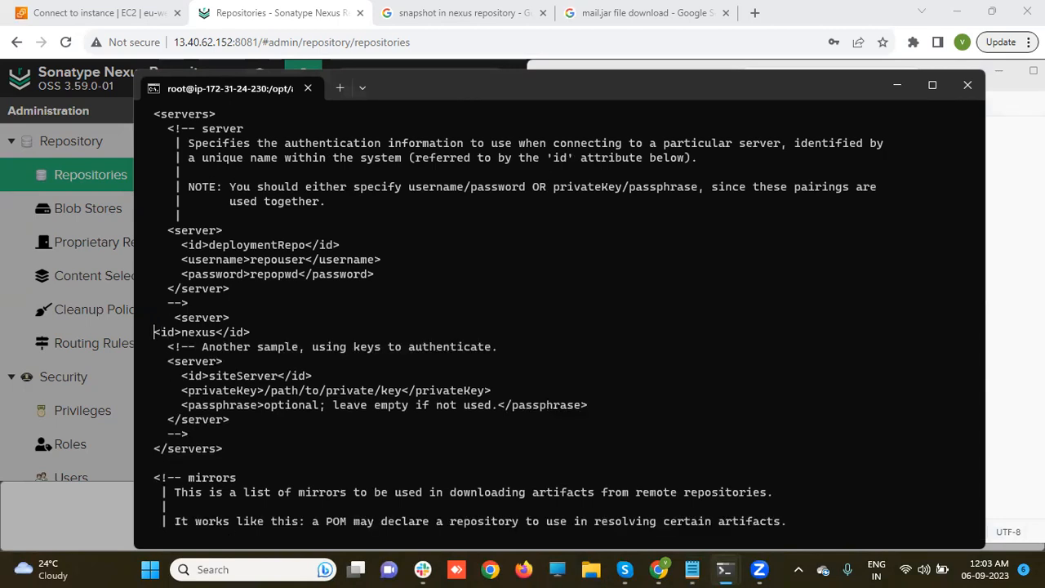
key("d")
key("d")
- Open an empty line after the siteServer sample's comment, just above </servers>
key("Down")
key("Down")
key("Down")
key("Down")
key("Down")
key("Down")
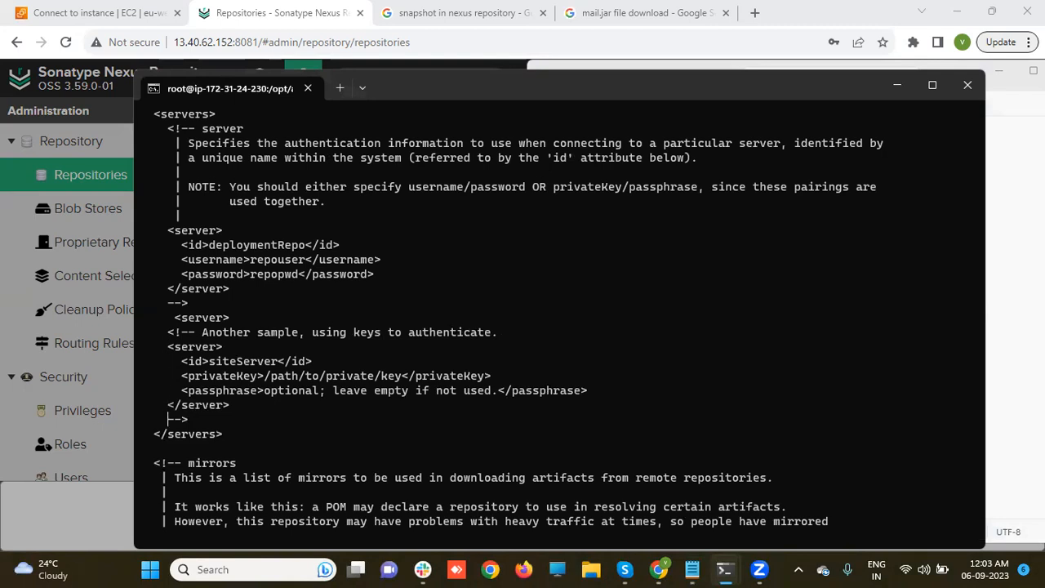
key("Right")
key("Right")
key("Right")
key("a")
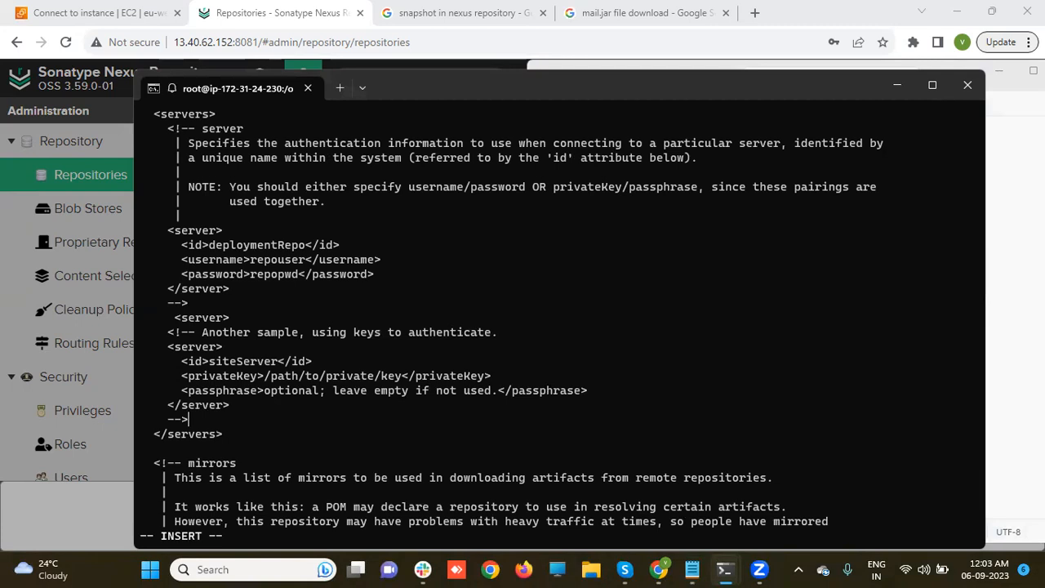
key("Return")
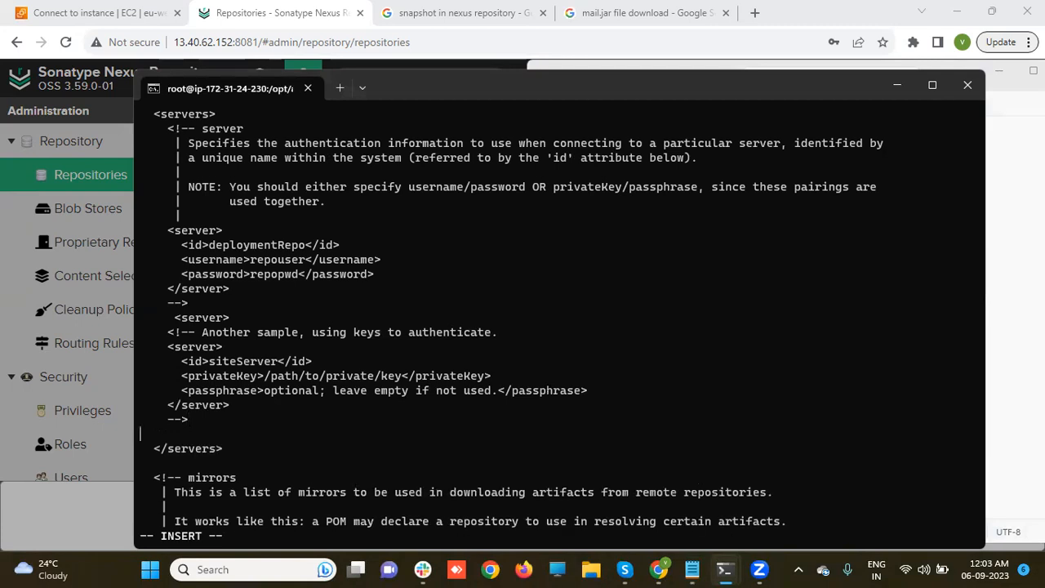
- Paste the nexus server block before </servers> and align the id, username, password and closing lines
key("ctrl+v")
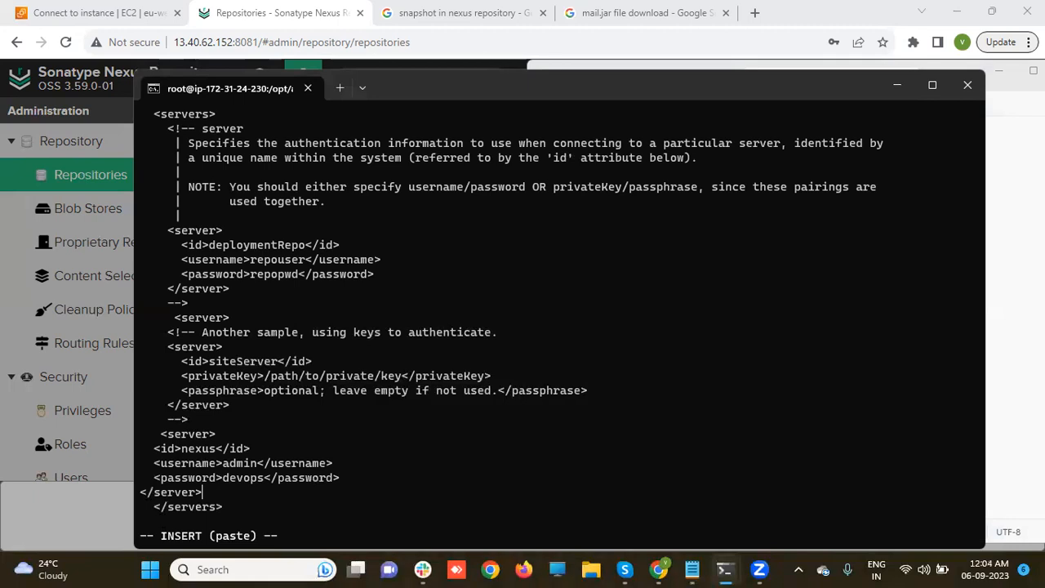
key("Up")
key("Up")
key("Up")
key("Left")
key("Left")
key("Left")
key("Left")
key("Left")
key("Left")
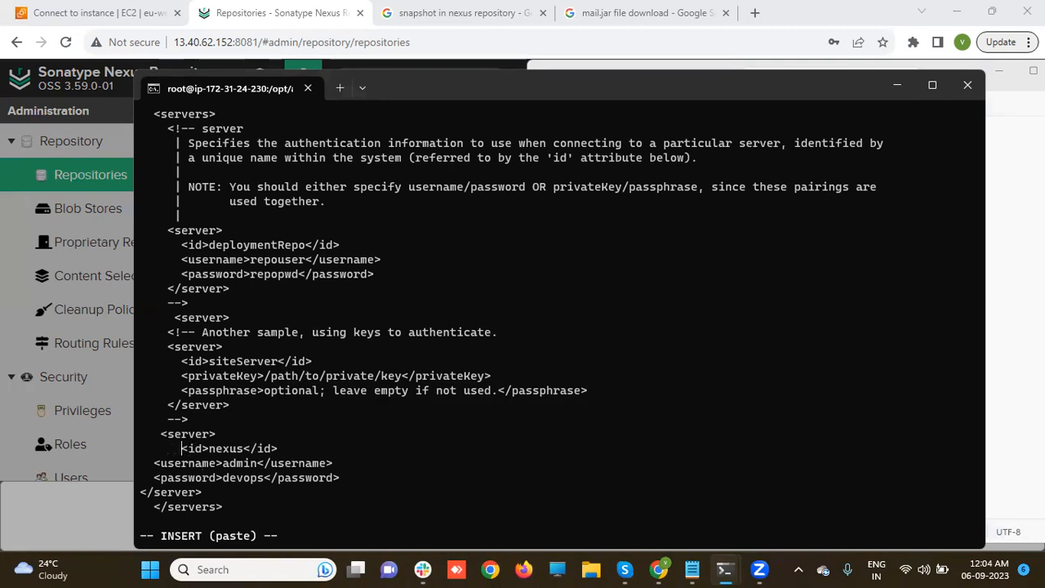
key("Down")
key("Left")
key("Left")
key("Left")
key("Left")
key("Left")
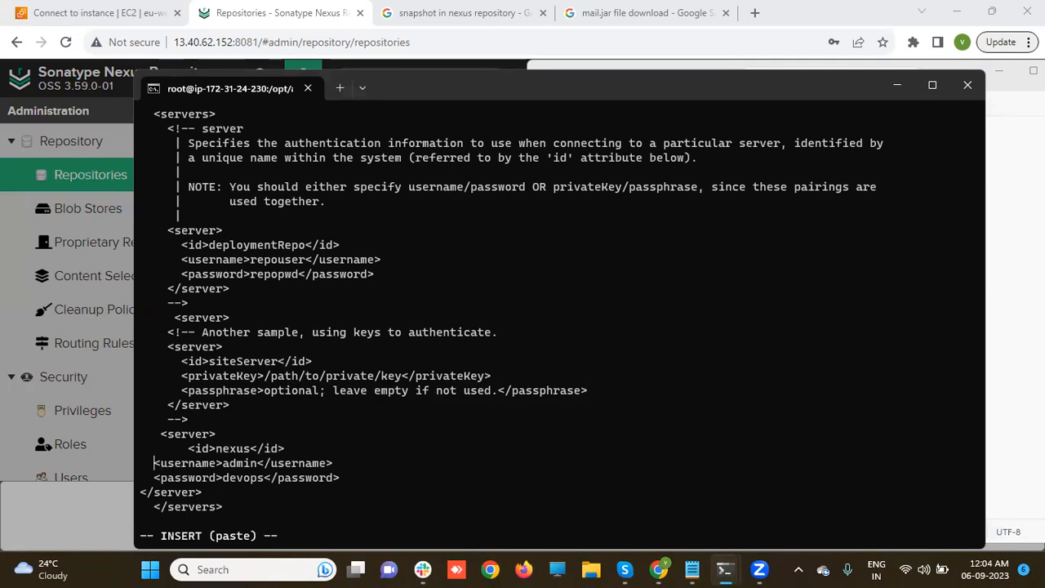
key("Down")
key("Left")
key("Left")
key("Left")
key("Left")
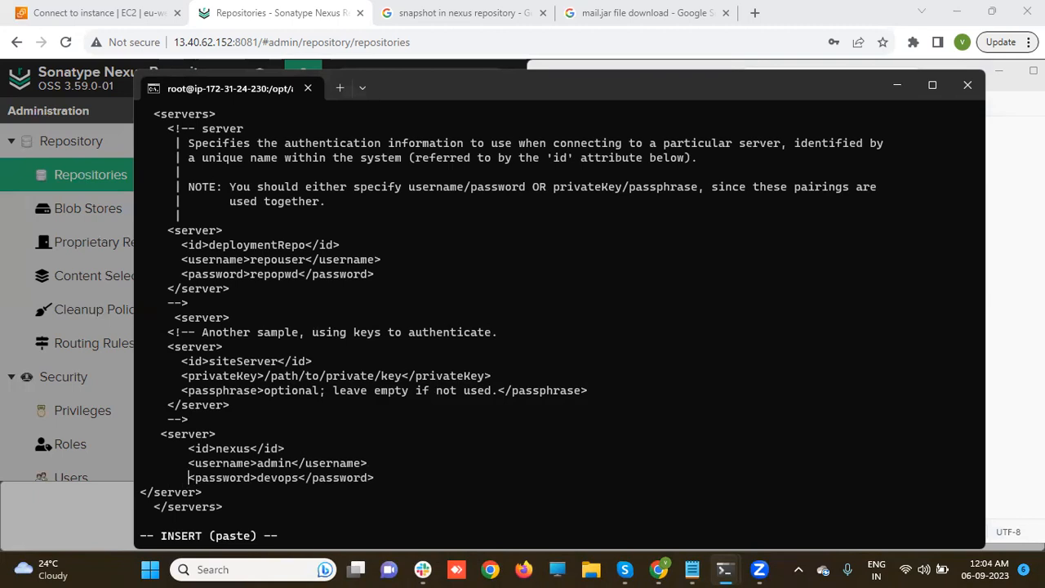
key("Down")
key("Left")
key("Left")
key("Left")
key("Left")
key("Left")
key("Escape")
- Save settings.xml with :wq and change to /opt/projects/
type(":")
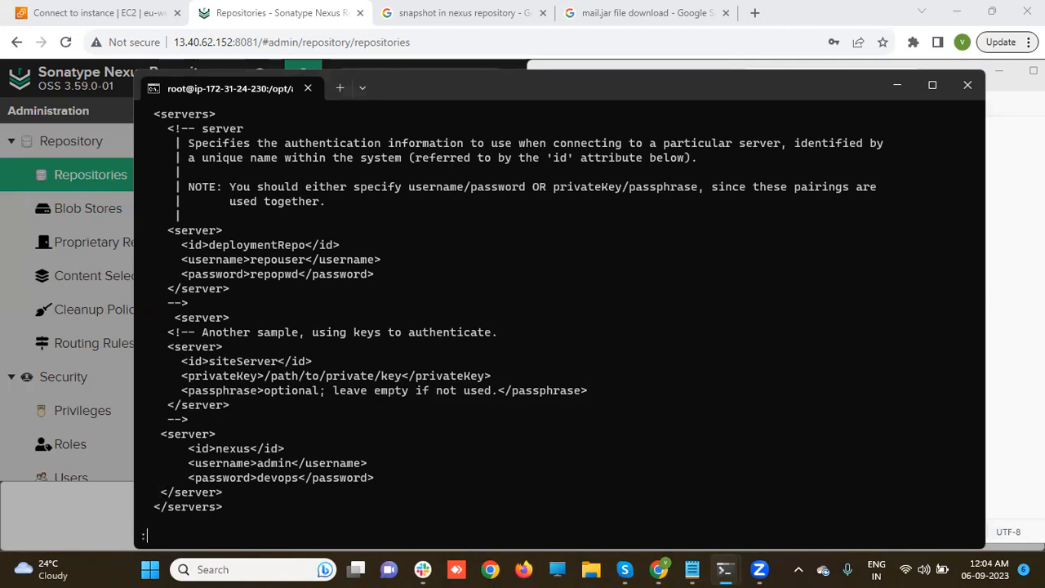
type("wq")
key("Return")
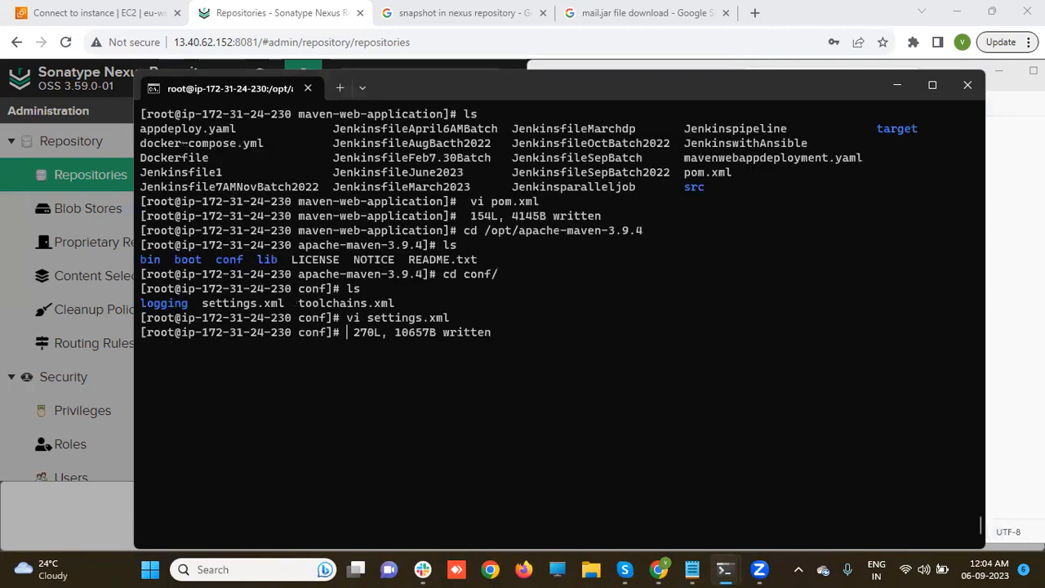
key("Return")
type("cd /")
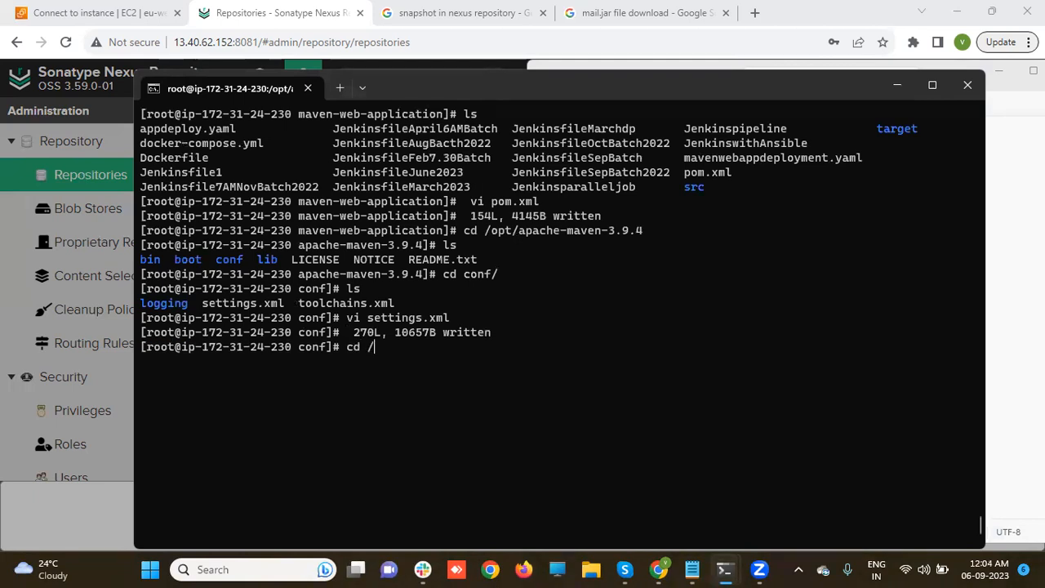
type("opt/projects/")
key("Return")
- Enter the maven-web-application folder and type mvn clean deploy
type("cd m")
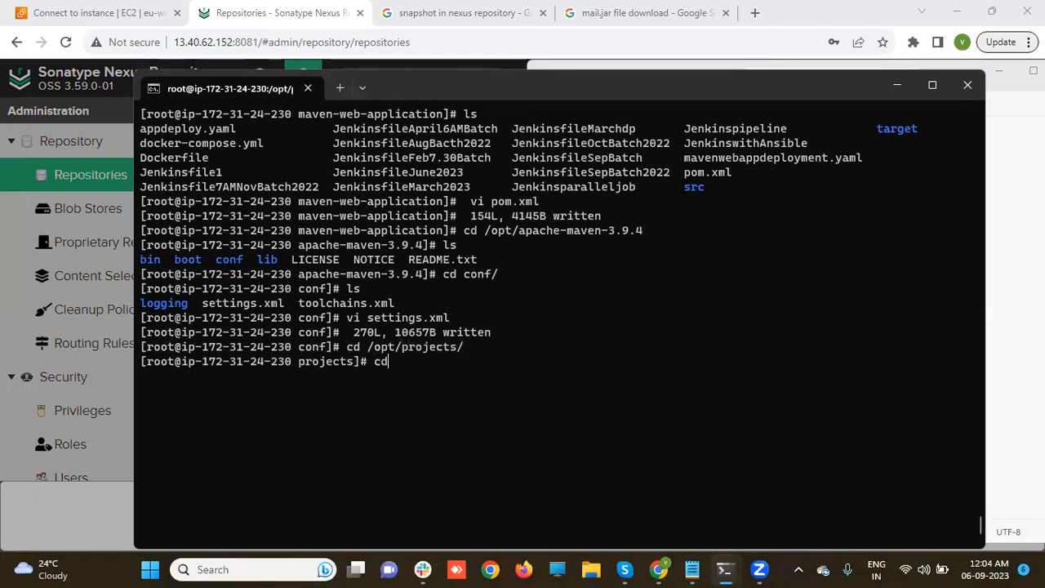
key("Tab")
key("Return")
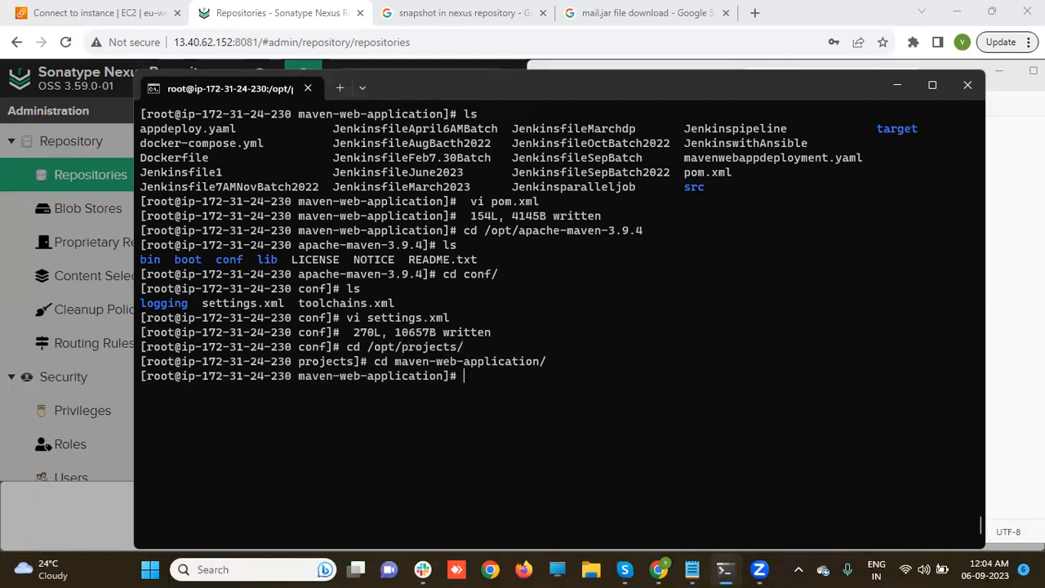
type("mvn clean deploy")
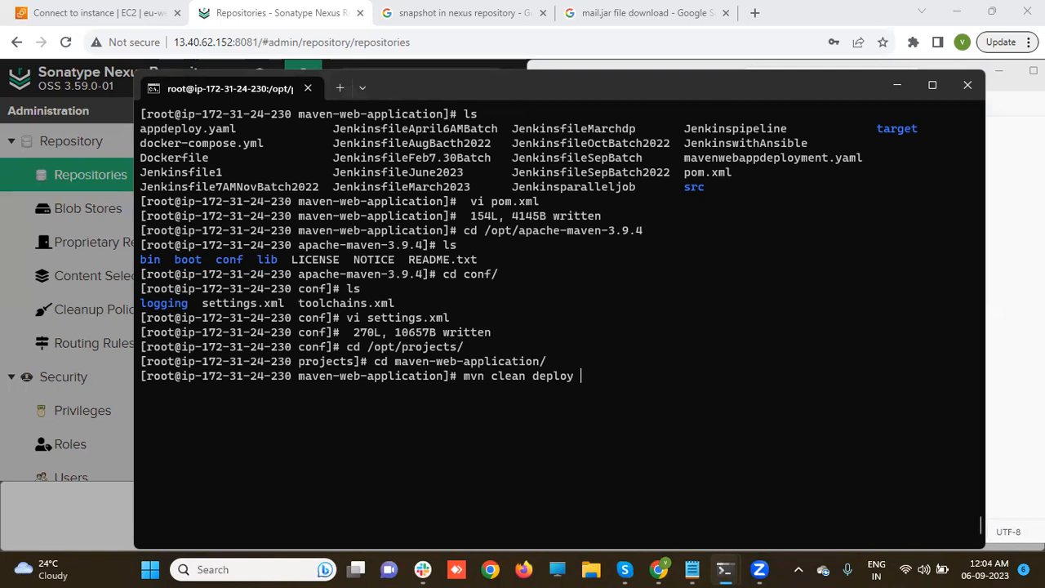
- Run mvn clean deploy, which fails on a settings.xml tag mismatch, and reopen settings.xml in vi
key("Return")
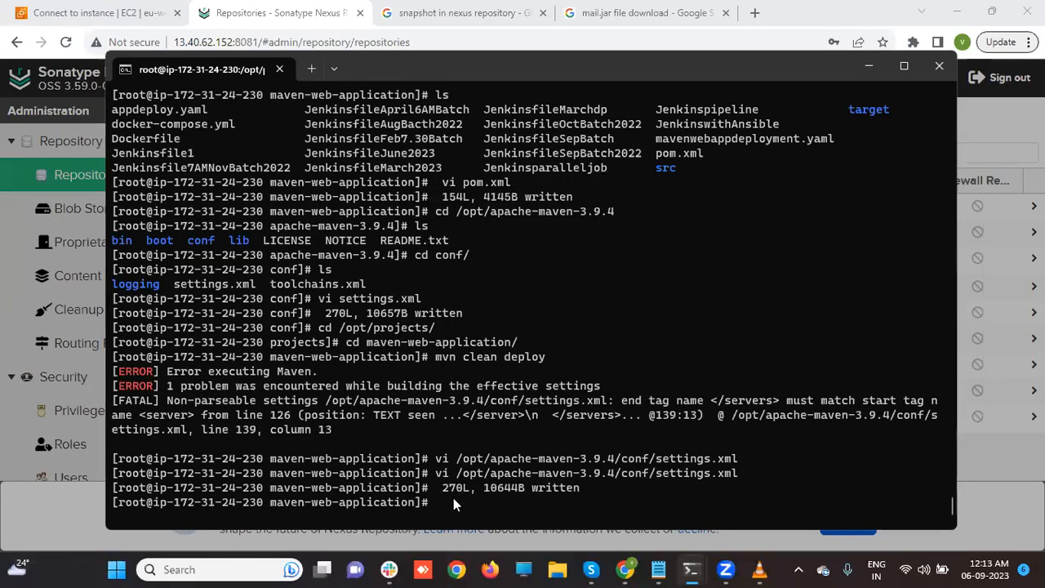
type("vi /")
key("BackSpace")
key("BackSpace")
key("BackSpace")
key("BackSpace")
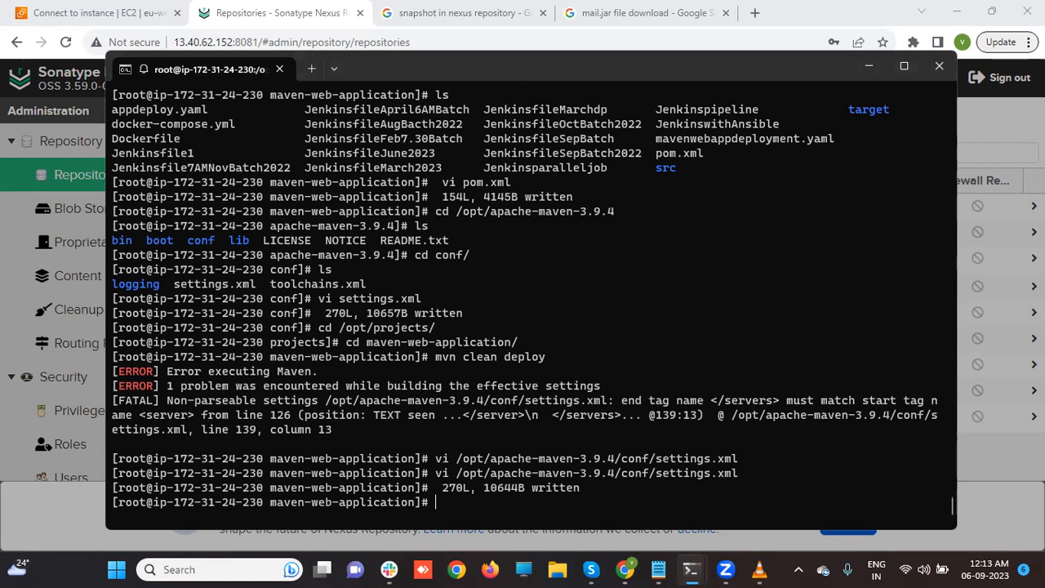
key("Up")
key("Return")
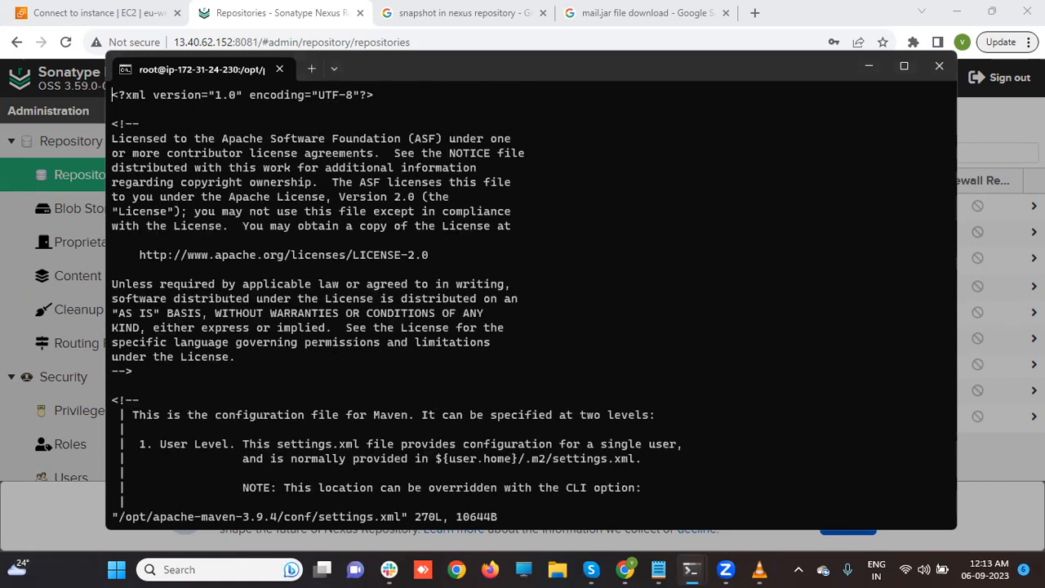
- Review the nexus server entry and its closing tags in the servers section
key("Down")
key("Down")
key("Down")
key("Down")
key("Down")
key("Down")
key("Down")
key("Down")
key("Down")
key("Down")
key("Down")
key("Down")
key("Down")
key("Down")
key("Down")
key("Down")
key("Down")
key("Down")
key("Down")
key("Down")
key("Down")
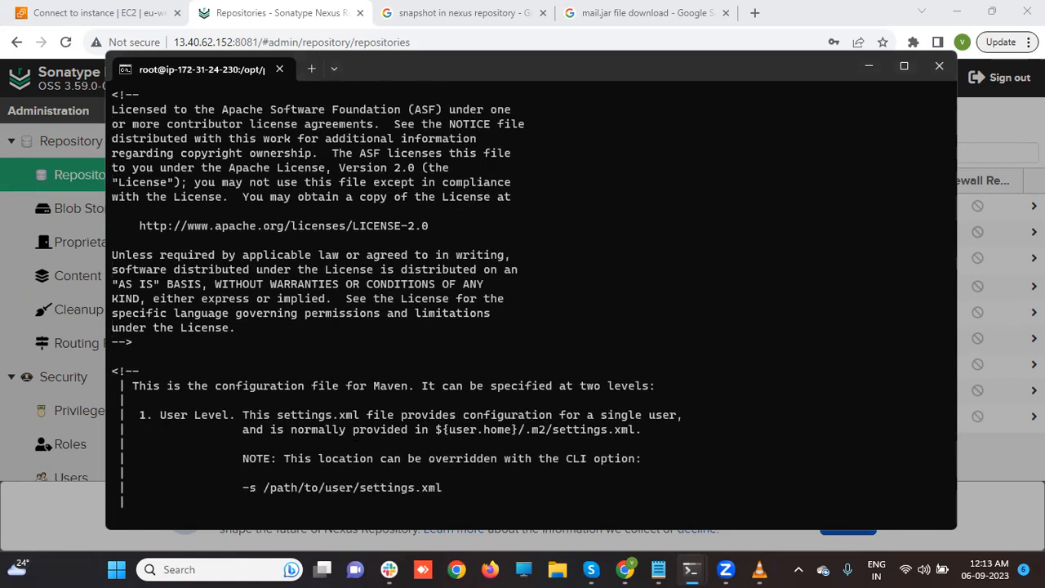
key("Down")
key("Down")
key("Down")
key("Down")
key("Down")
key("Down")
key("Down")
key("Down")
key("Down")
key("Down")
key("Down")
key("Down")
key("Down")
key("Down")
key("Down")
key("Down")
key("Down")
key("Down")
key("Down")
key("Down")
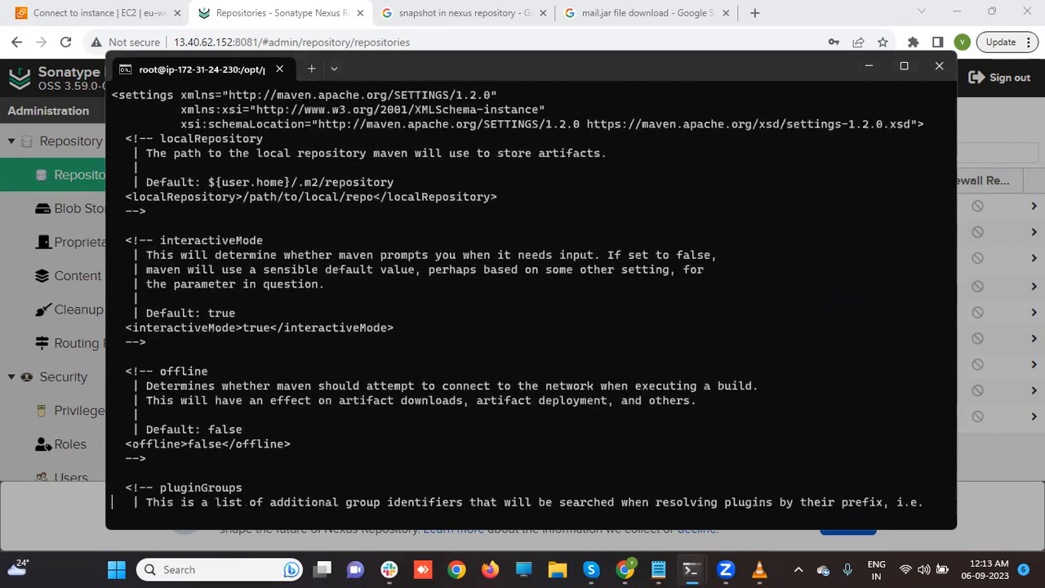
key("Down")
key("Down")
key("Down")
key("Down")
key("Down")
key("Down")
key("Down")
key("Down")
key("Down")
key("Down")
key("Down")
key("Down")
key("Down")
key("Down")
key("Down")
key("Down")
key("Down")
key("Down")
key("Down")
key("Down")
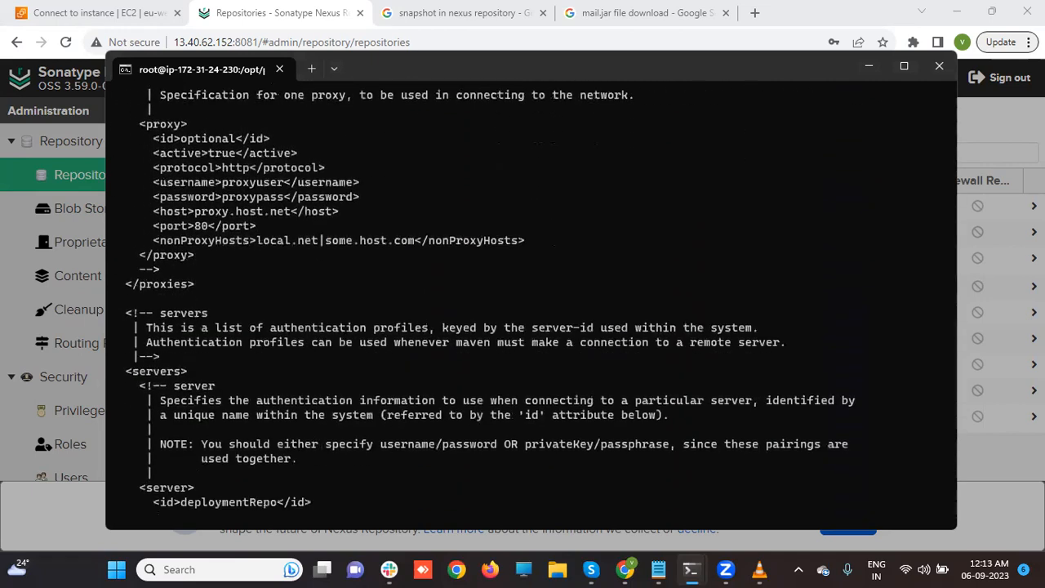
key("Down")
key("Down")
key("Down")
key("Down")
key("Down")
key("Down")
key("Down")
key("Down")
key("Down")
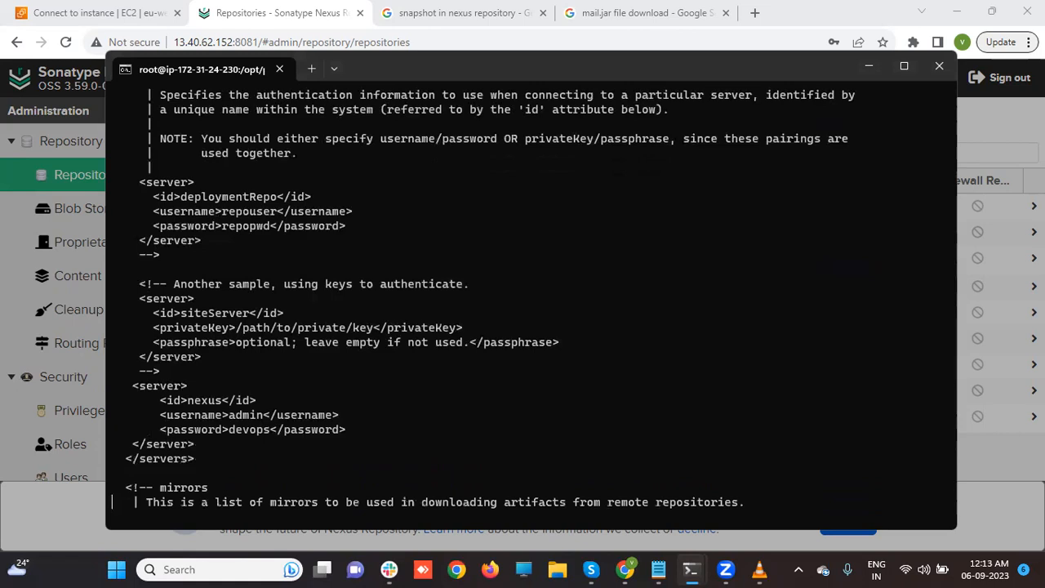
key("Up")
key("Up")
key("Up")
key("Up")
key("Up")
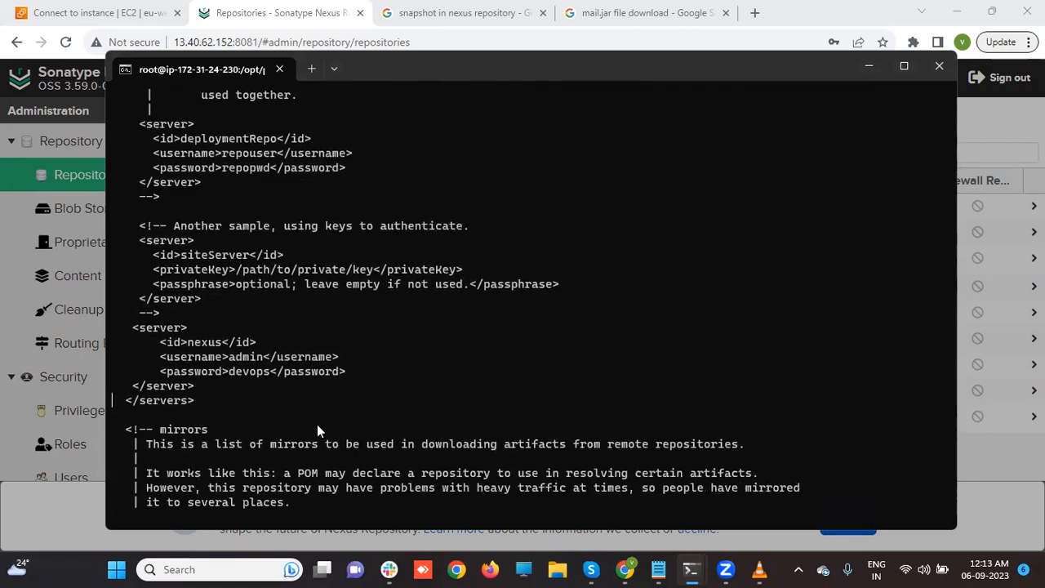
key("Up")
key("Up")
key("Up")
key("Up")
key("Up")
key("Down")
key("Right")
key("Right")
key("Right")
key("Down")
key("Down")
key("Down")
key("Down")
key("Up")
key("Up")
key("Up")
key("Up")
key("Up")
key("Up")
key("Up")
key("Up")
key("Up")
key("Up")
key("Up")
key("Up")
key("Up")
key("Up")
key("Up")
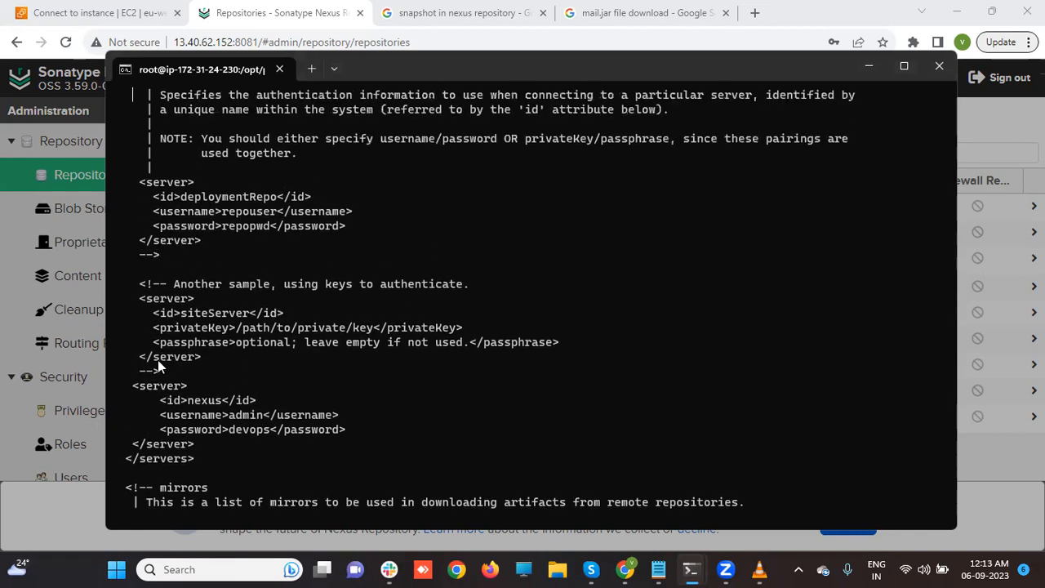
key("Up")
key("Up")
key("Up")
key("Up")
key("Down")
key("Down")
key("Down")
key("Down")
key("Down")
key("Down")
key("Down")
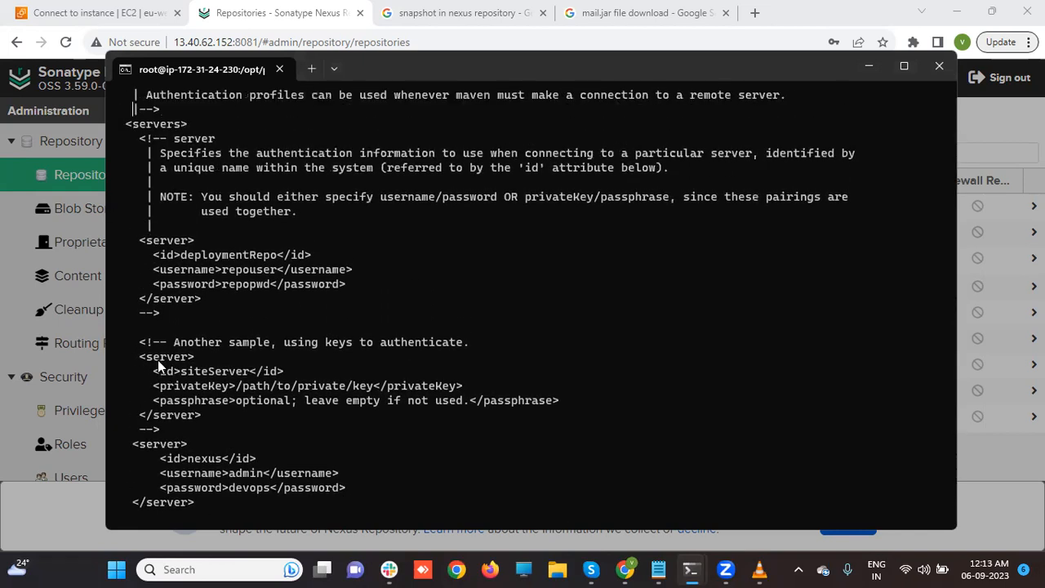
key("Down")
key("Down")
key("Down")
key("Down")
key("Down")
key("Down")
key("Down")
key("Down")
key("Down")
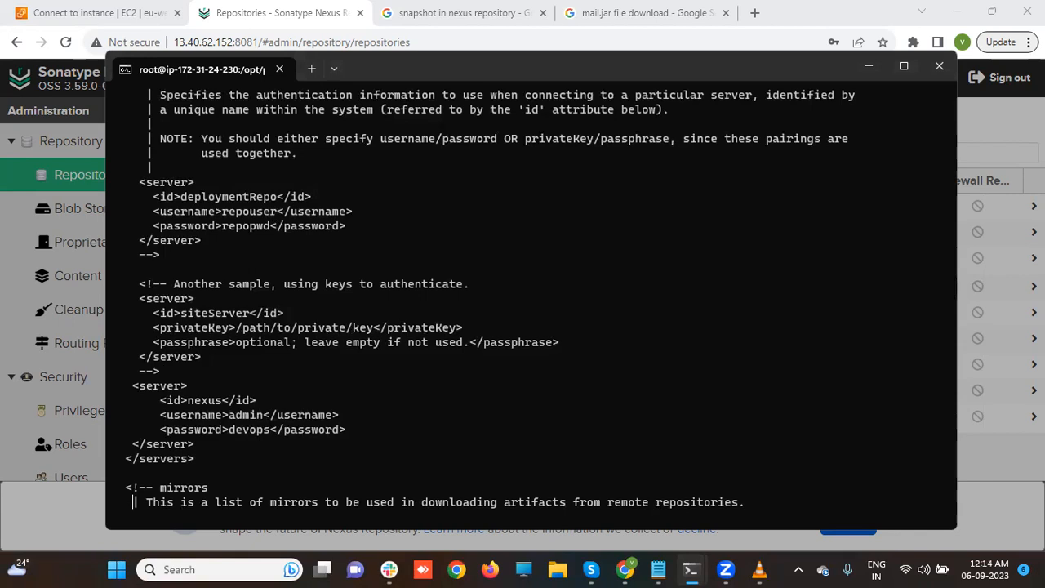
- Quit vi without saving and go to /opt/projects/maven-web-application
type(":q")
key("Return")
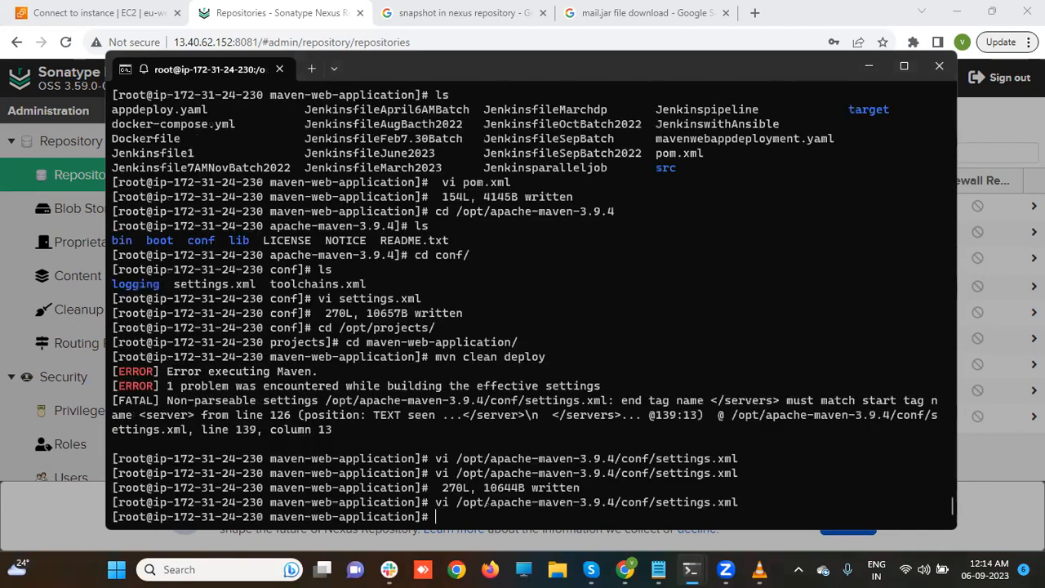
type("cd /opt/")
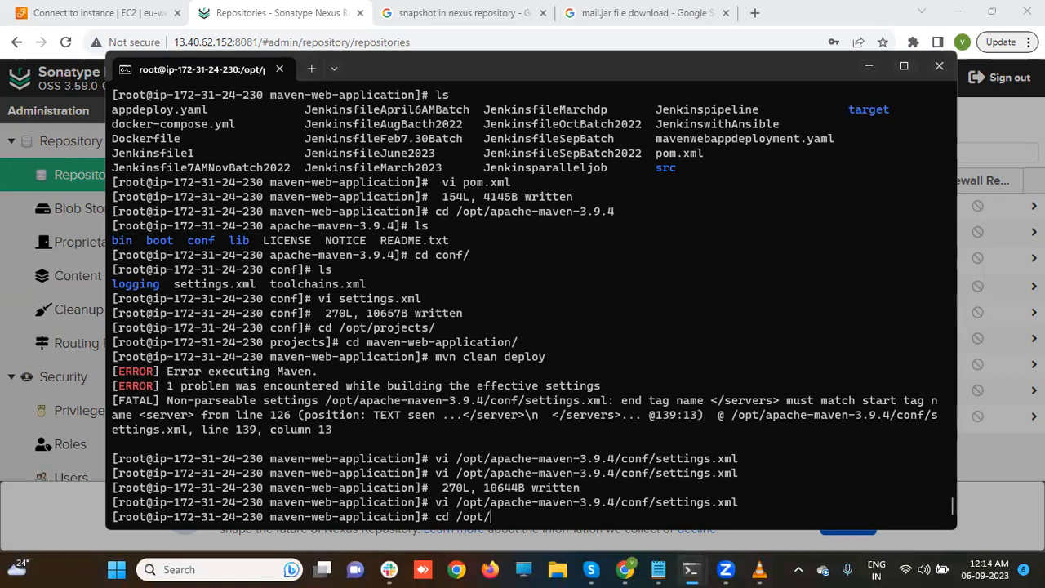
type("projects/ma")
key("Tab")
key("Return")
- List the project folder and rerun mvn clean deploy, which times out on flipkart-snapshot
type("l")
key("Return")
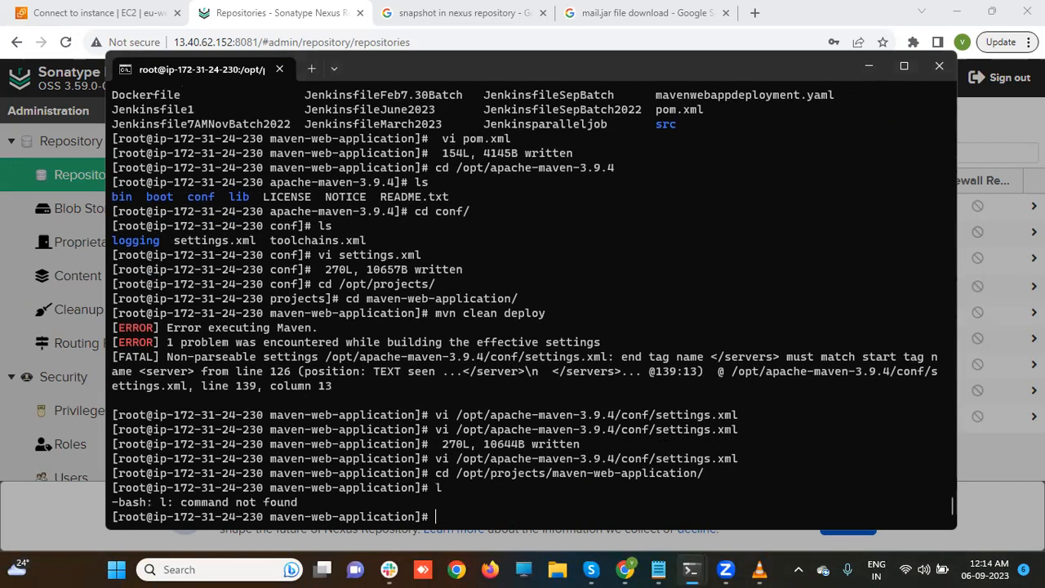
type("ls")
key("Return")
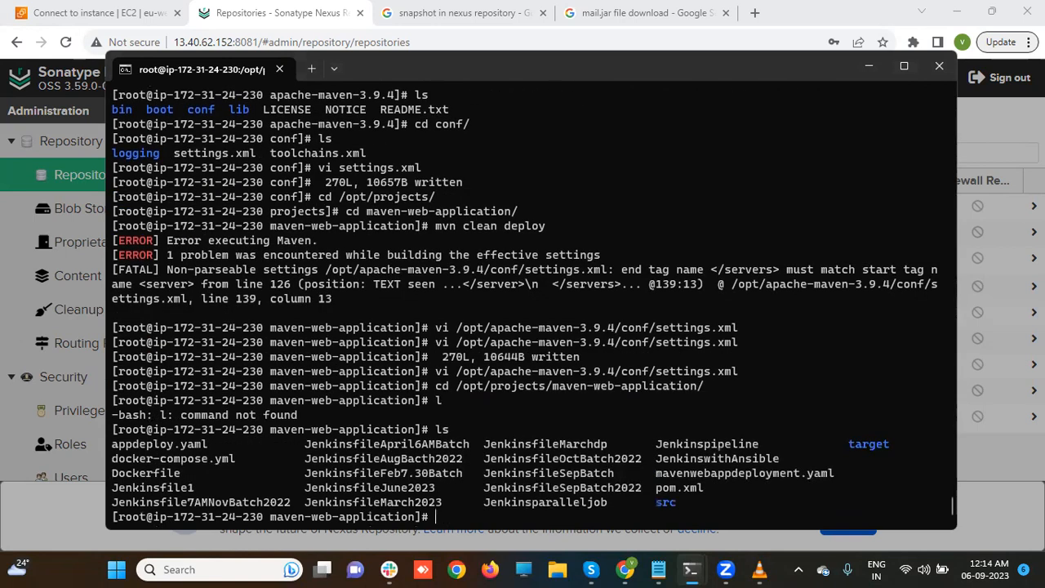
type("mvn clean deploy")
key("Return")
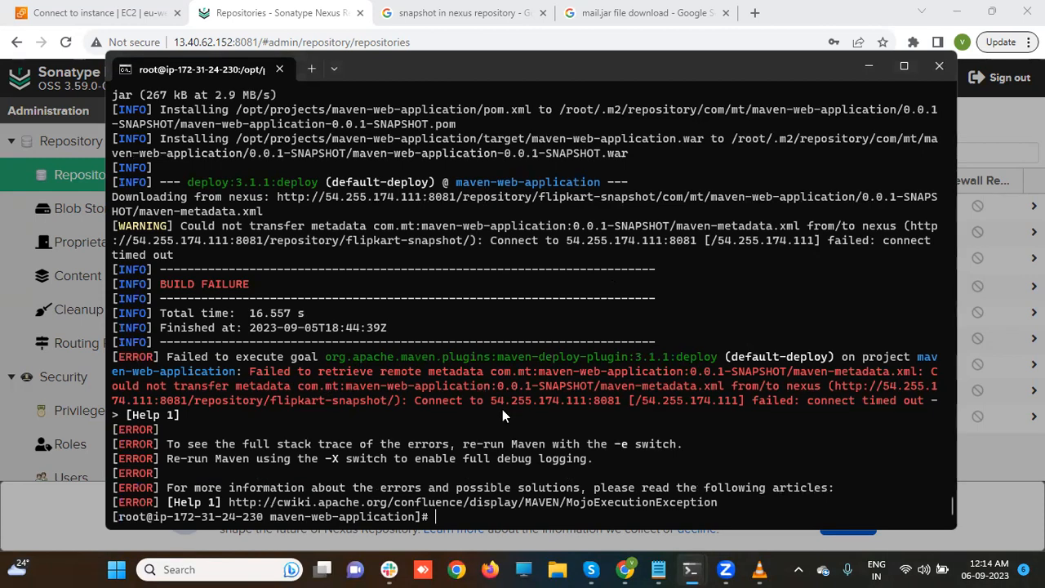
- Reload the Nexus Repositories page, then bring back the terminal showing the failed Maven build
left_click(387, 33)
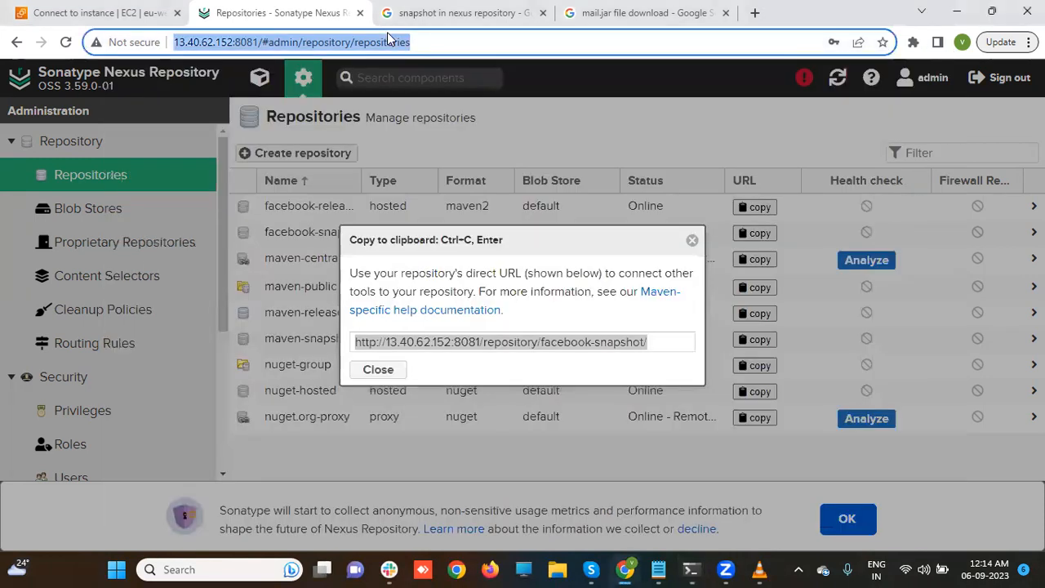
key("Return")
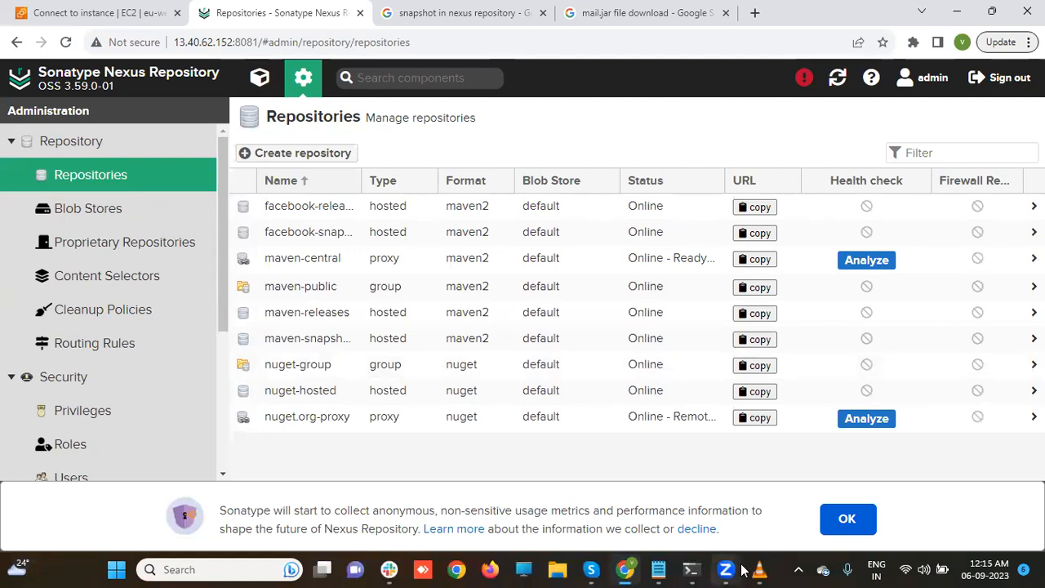
mouse_move(742, 570)
mouse_move(691, 570)
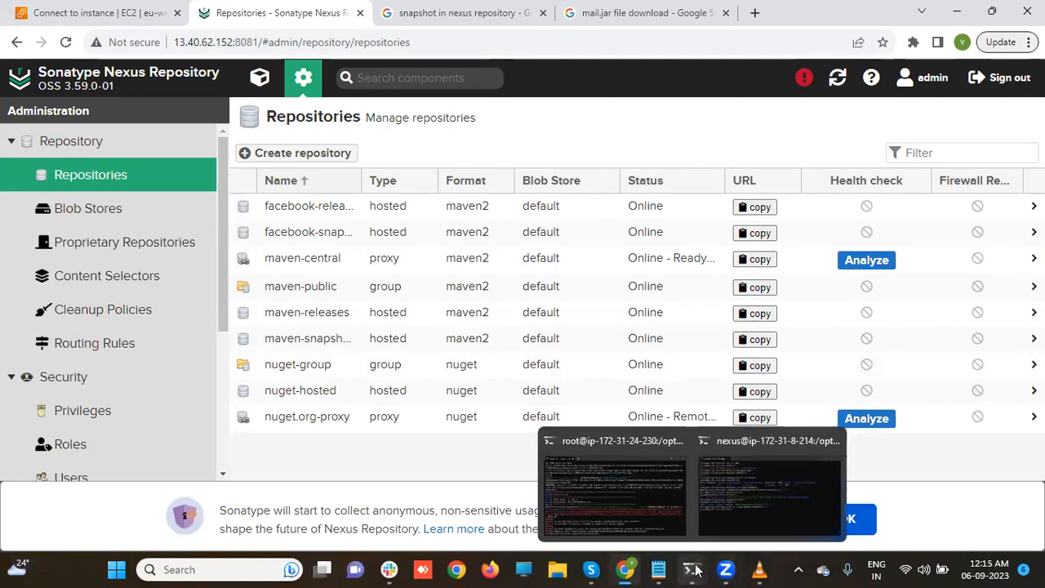
left_click(653, 466)
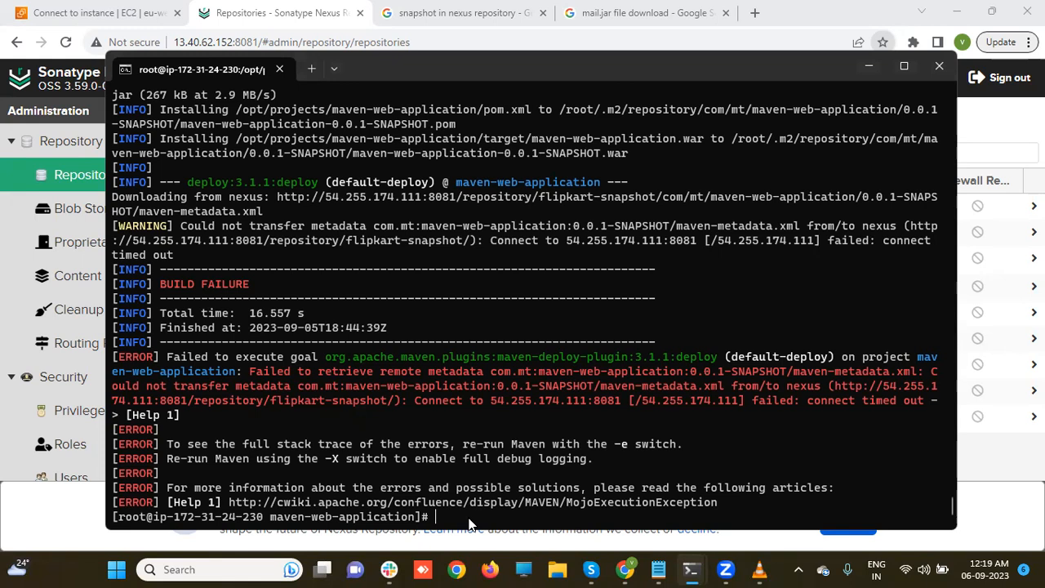
- Switch from the terminal to the AWS EC2 console's Instances list
left_click(866, 67)
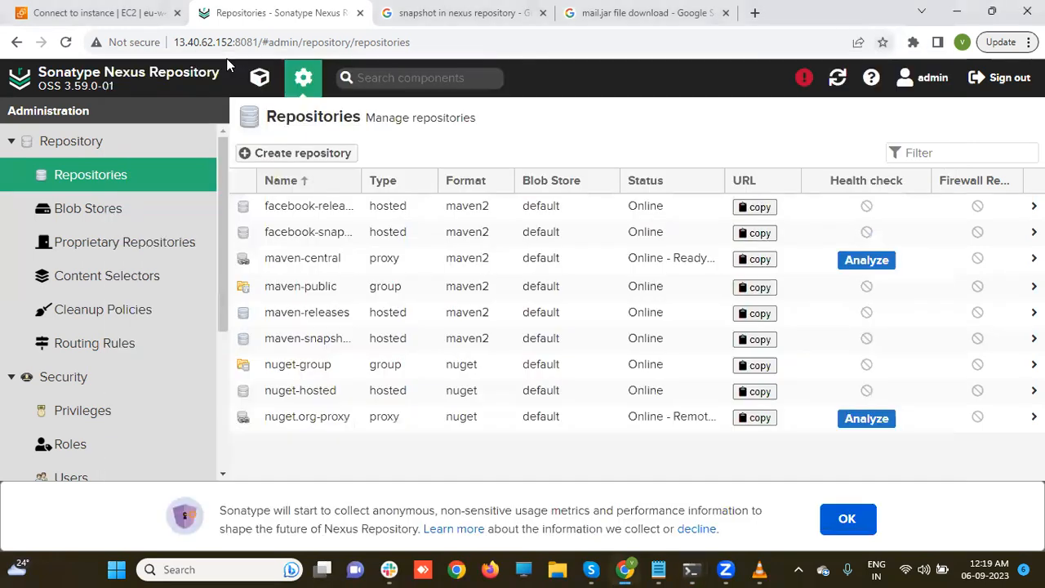
left_click(137, 13)
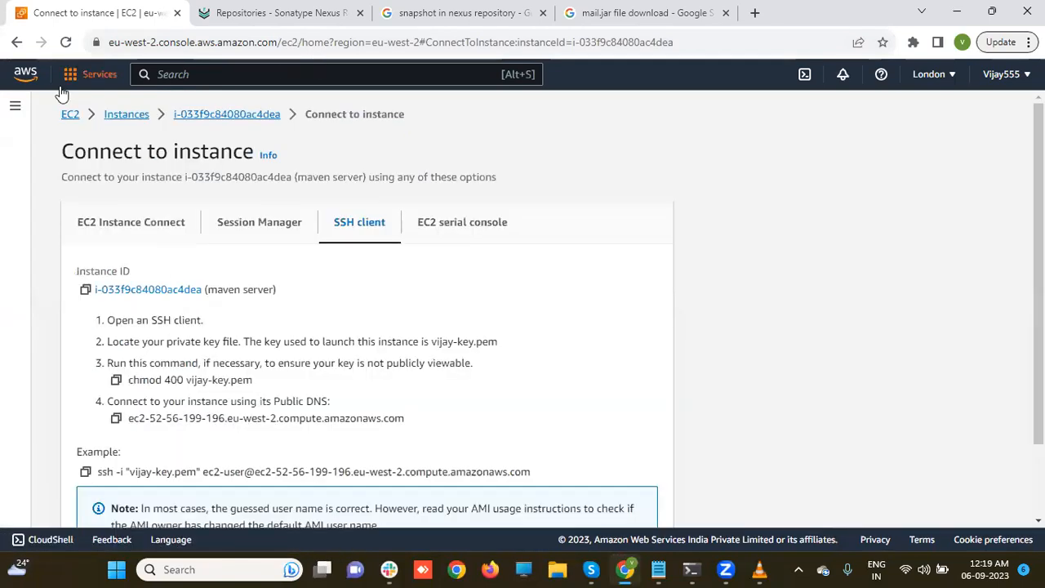
left_click(120, 115)
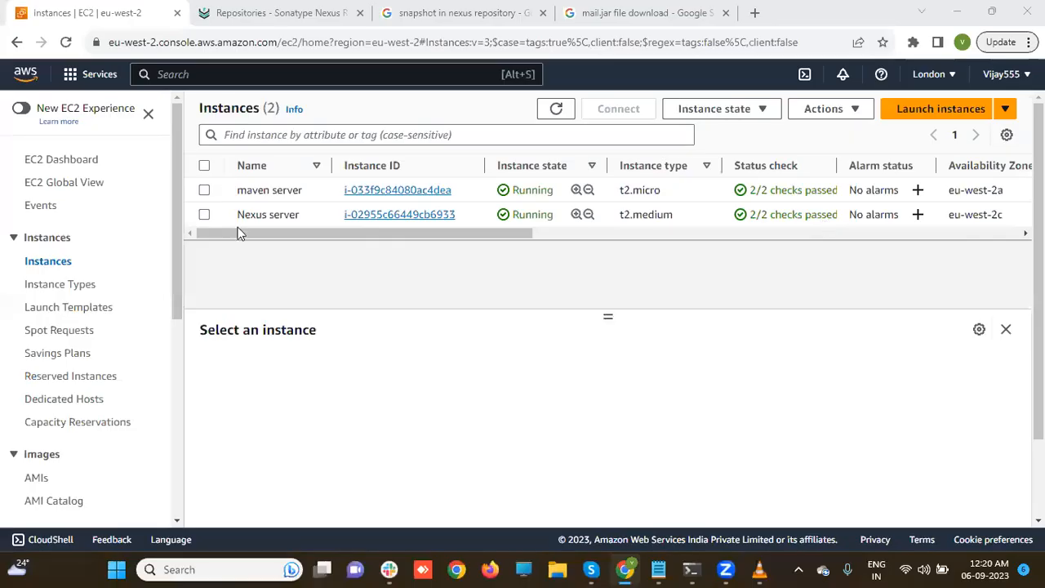
- Select the Nexus server instance and highlight its private IPv4 address 172.31.8.214
left_click(204, 216)
left_click(204, 215)
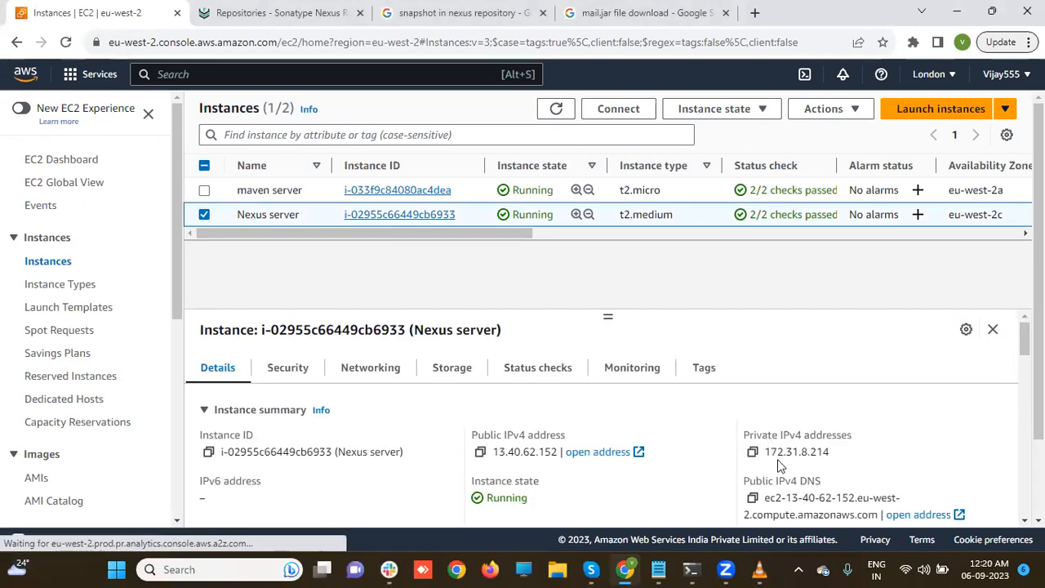
left_click_drag(764, 451, 835, 455)
key("ctrl+c")
left_click(659, 569)
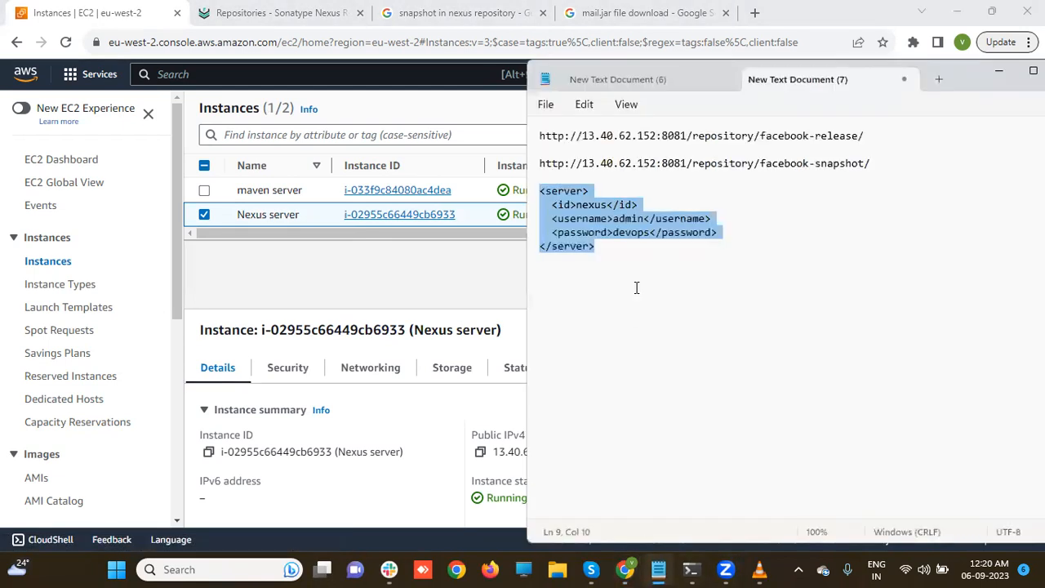
- Replace 13.40.62.152 with 172.31.8.214 in both the release and snapshot URLs in Notepad
left_click(583, 136)
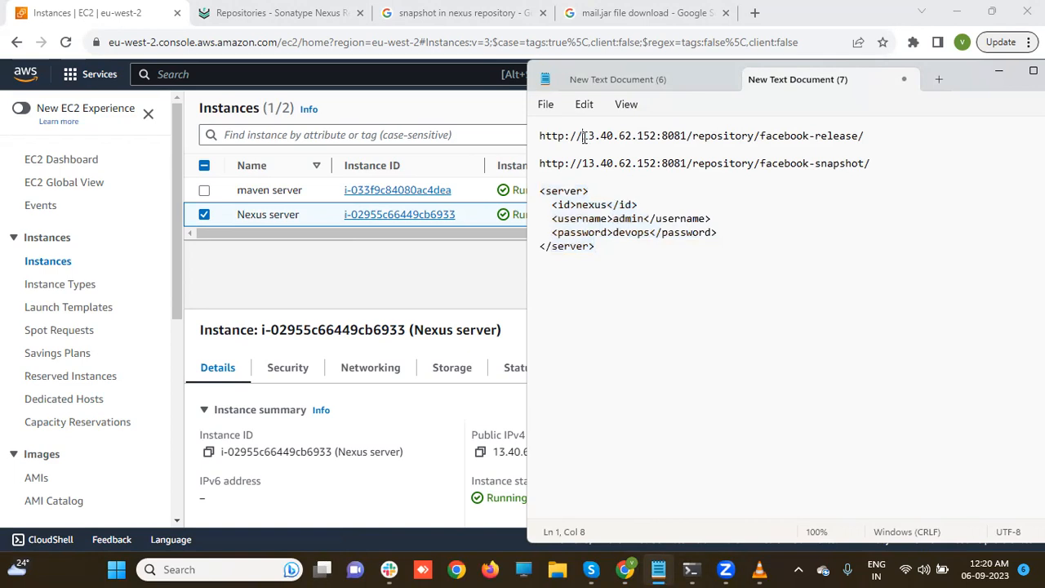
left_click_drag(583, 137, 582, 163)
key("ctrl+v")
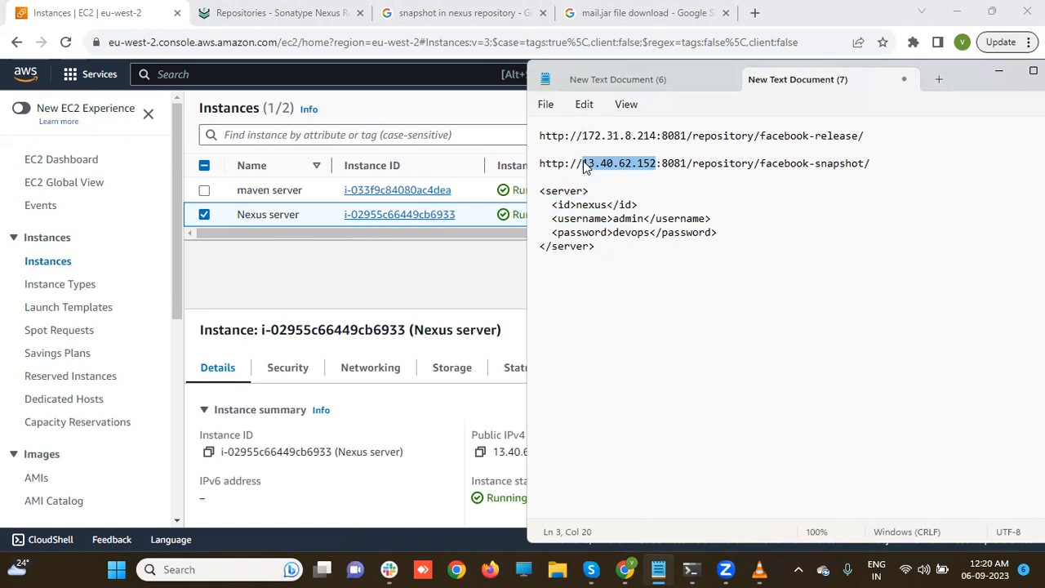
key("ctrl+v")
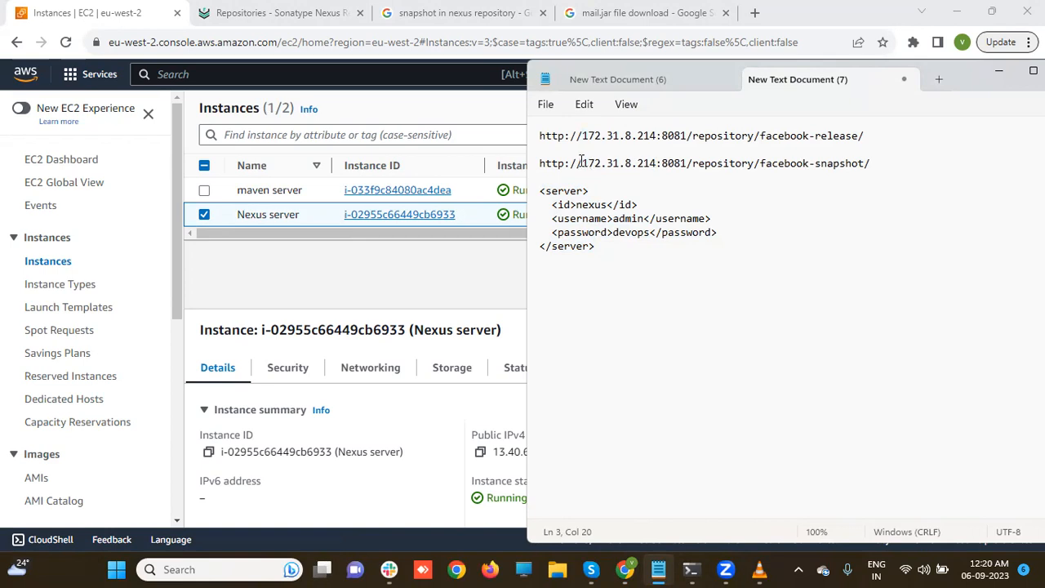
mouse_move(691, 569)
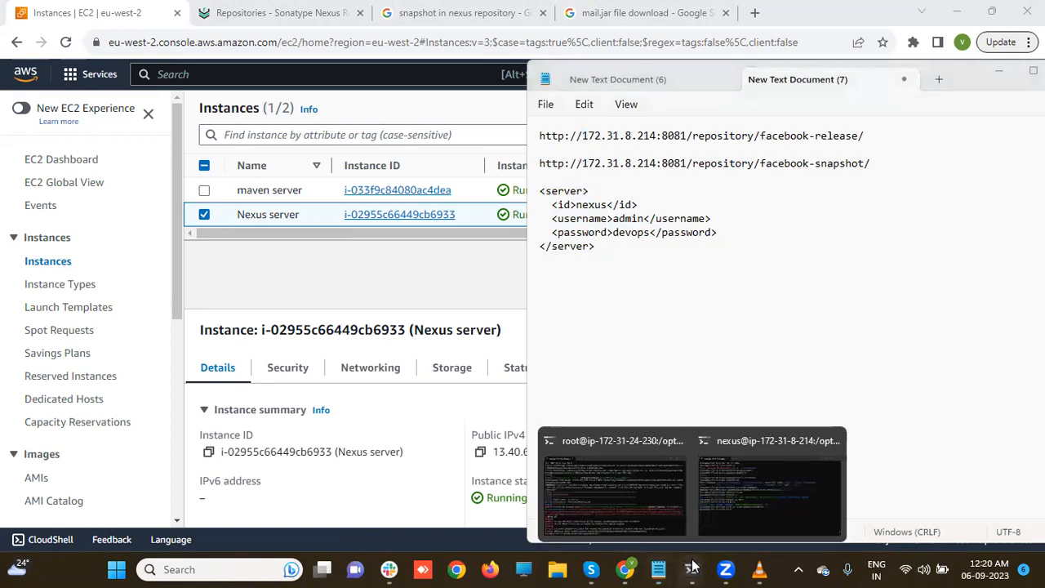
left_click(627, 483)
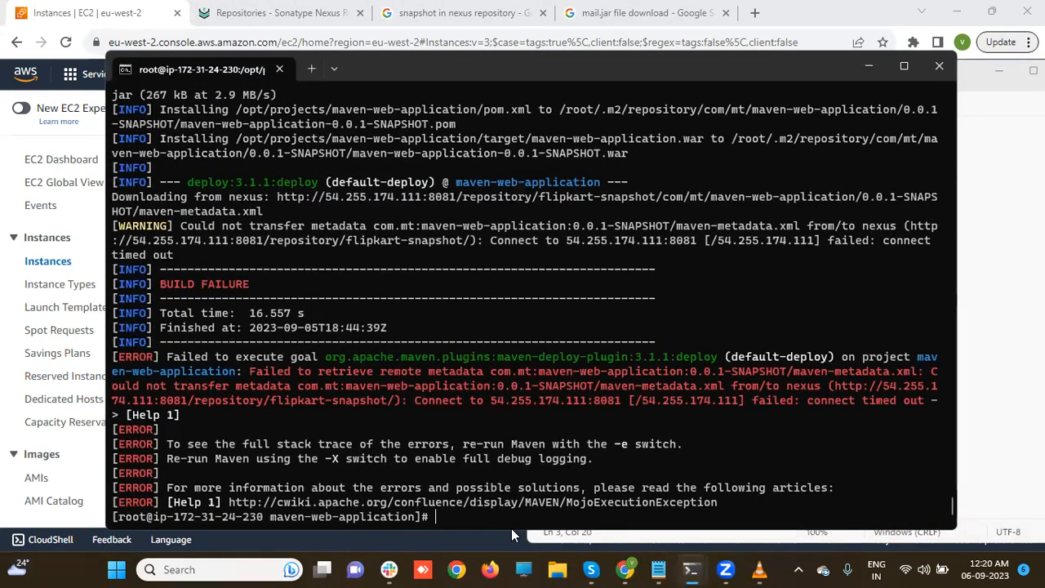
- Open /opt/projects/maven-web-application/pom.xml in vi and move to its repository url lines
type("vi /opt/a")
key("Tab")
type("/conf/")
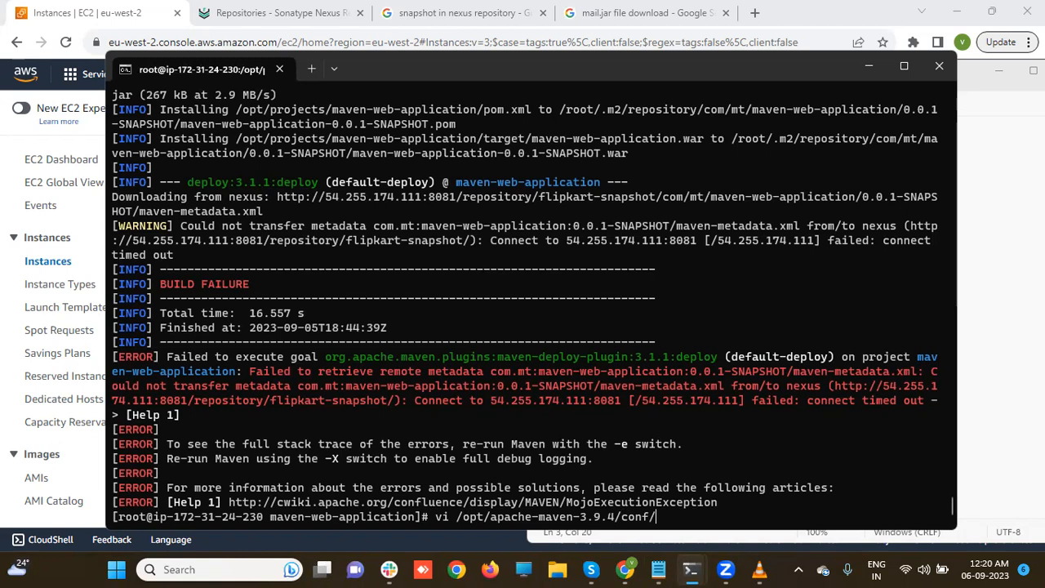
key("BackSpace")
key("BackSpace")
key("BackSpace")
key("BackSpace")
key("BackSpace")
key("BackSpace")
key("BackSpace")
key("BackSpace")
key("BackSpace")
key("BackSpace")
key("BackSpace")
key("BackSpace")
key("BackSpace")
key("BackSpace")
key("BackSpace")
key("BackSpace")
key("BackSpace")
key("BackSpace")
key("BackSpace")
key("BackSpace")
key("BackSpace")
key("BackSpace")
key("BackSpace")
key("BackSpace")
key("BackSpace")
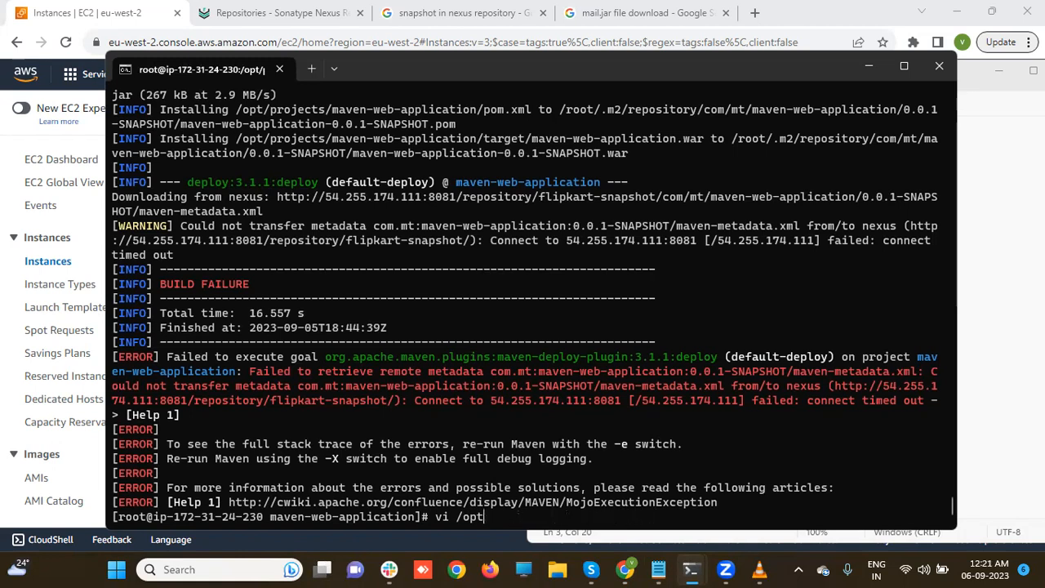
type("/projects/")
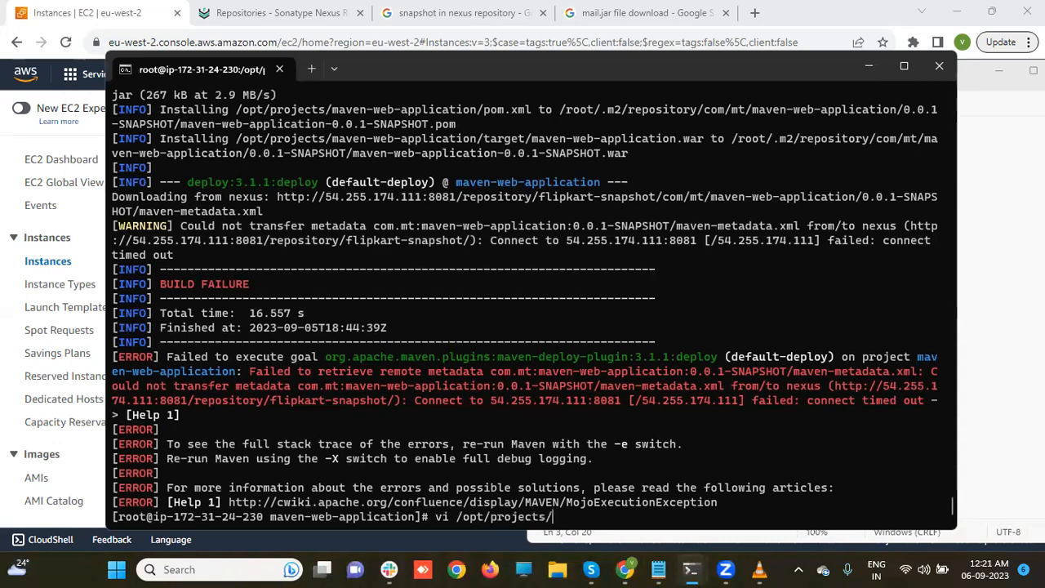
type("maven-web-application/")
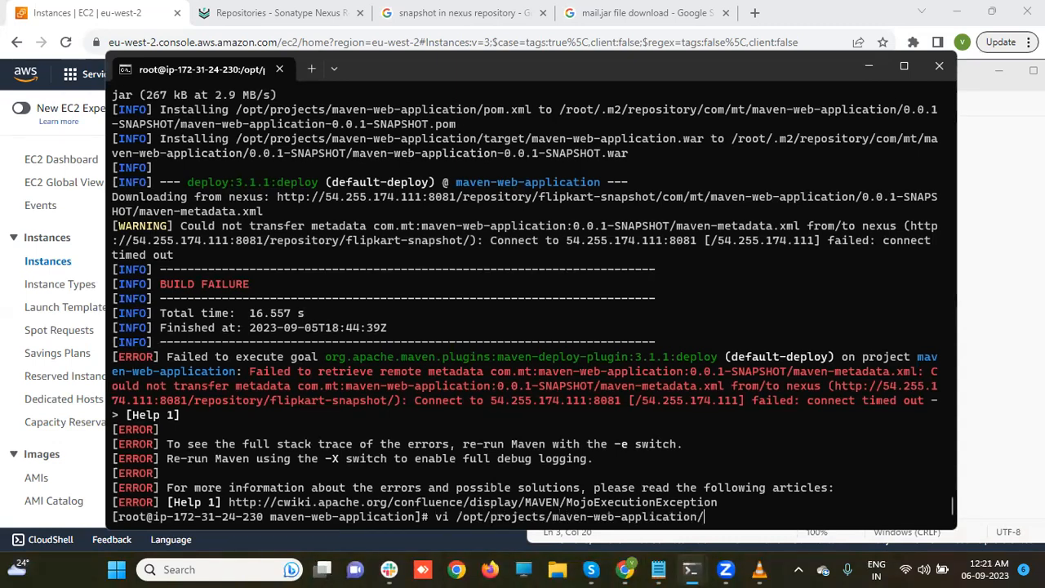
type("pom.xml")
key("Return")
key("Down")
key("Down")
key("Down")
key("Down")
key("Down")
key("Down")
key("Down")
key("Down")
key("Down")
key("Down")
key("Down")
key("Down")
key("Down")
key("Down")
key("Down")
key("Down")
key("Down")
key("Down")
key("Down")
key("Down")
key("Down")
key("Down")
key("Down")
key("Down")
key("Down")
key("Down")
key("Down")
key("Down")
key("Down")
key("Down")
key("Down")
key("Down")
key("Down")
key("Down")
key("Down")
key("Down")
key("Down")
key("Down")
key("Down")
key("Down")
key("Down")
key("Down")
key("Down")
key("Down")
key("Down")
key("Down")
key("Down")
key("Down")
key("Down")
key("Down")
key("Down")
key("Down")
key("Down")
key("Down")
key("Down")
key("Down")
key("Down")
key("Down")
key("Down")
key("Down")
key("Down")
key("Down")
key("Down")
key("Down")
key("Down")
key("Down")
key("Down")
key("Down")
key("Down")
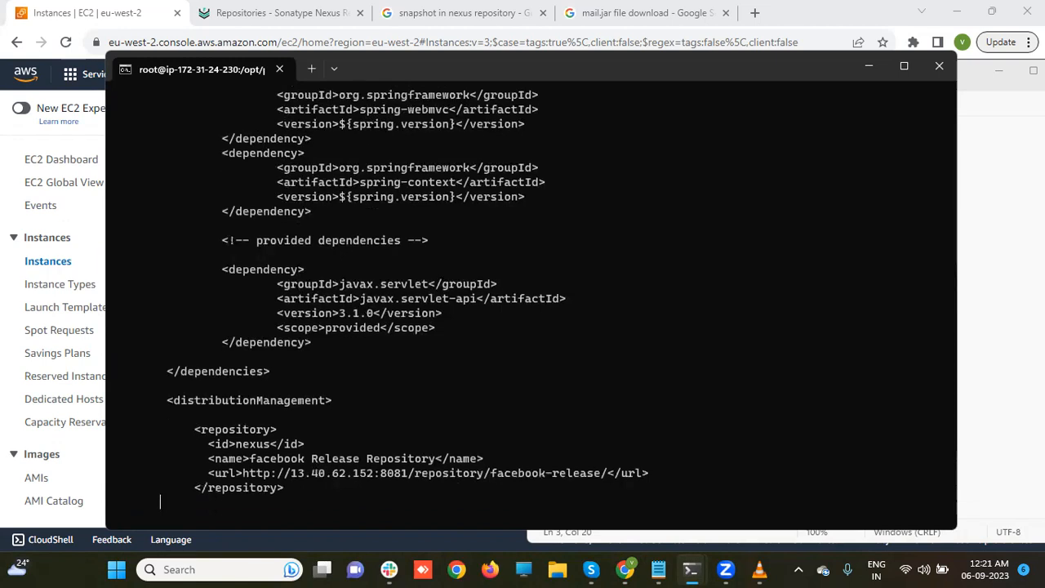
key("Down")
key("Down")
key("Up")
key("Up")
key("Up")
key("Up")
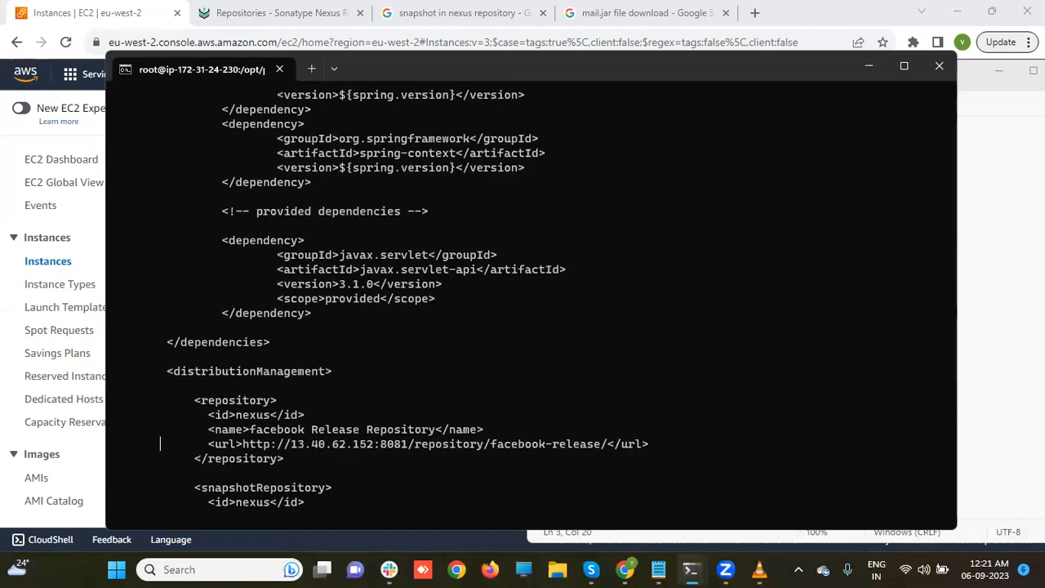
- Replace the release repository url with the facebook-release URL on 172.31.8.214
left_click(659, 570)
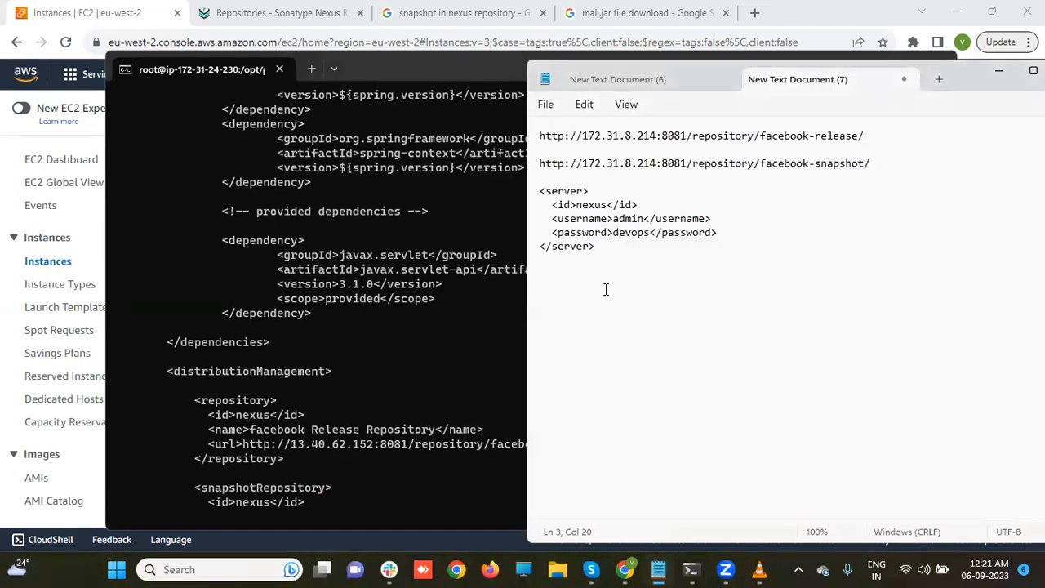
left_click_drag(541, 135, 874, 126)
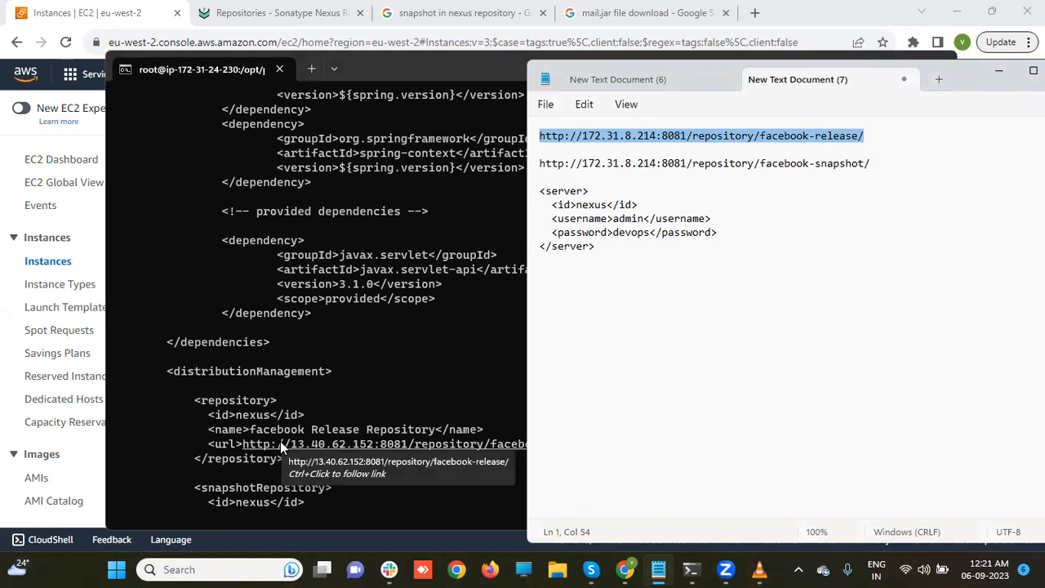
left_click(231, 443)
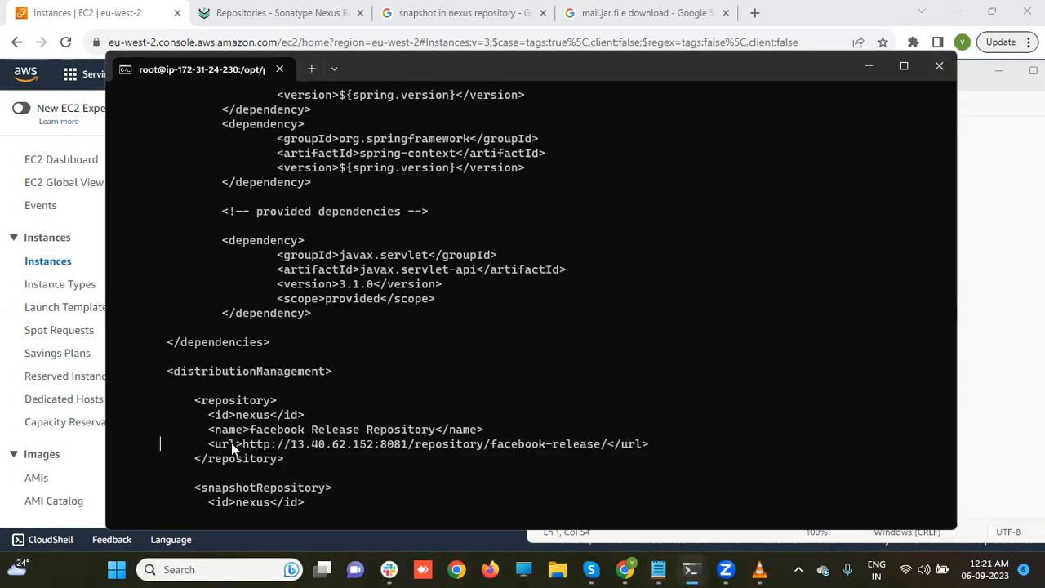
key("i")
key("Right")
key("Right")
key("Right")
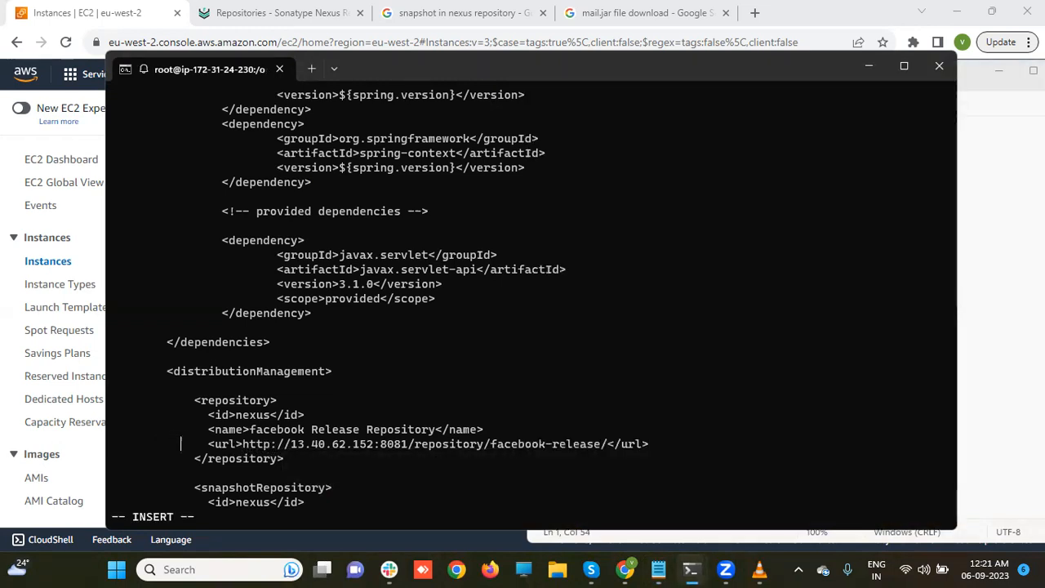
key("Right")
key("Right")
key("Right")
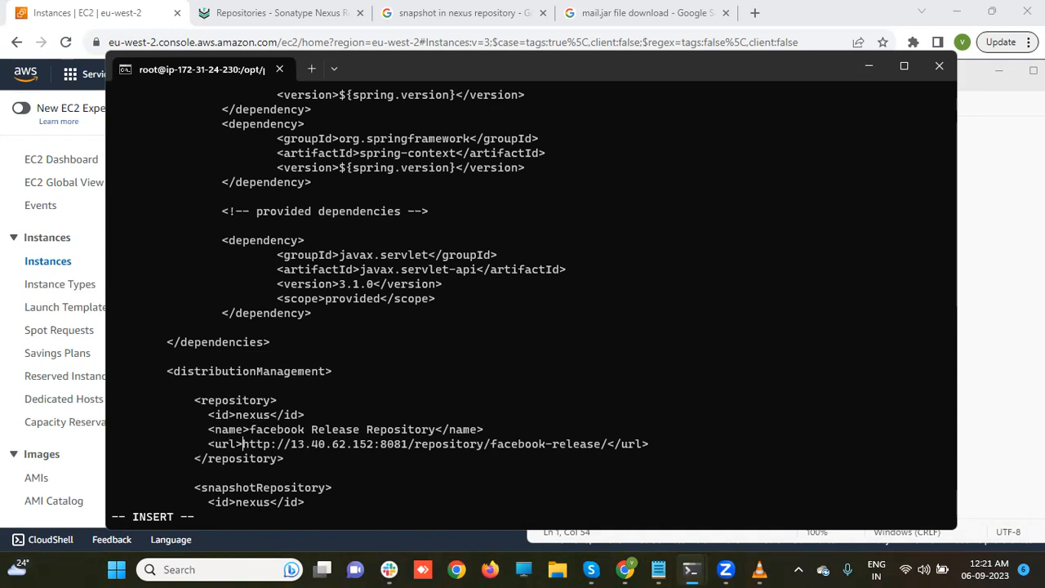
key("Delete")
key("Delete")
key("Delete")
key("Delete")
key("Delete")
key("Delete")
key("Delete")
key("Delete")
key("Delete")
key("Delete")
key("Delete")
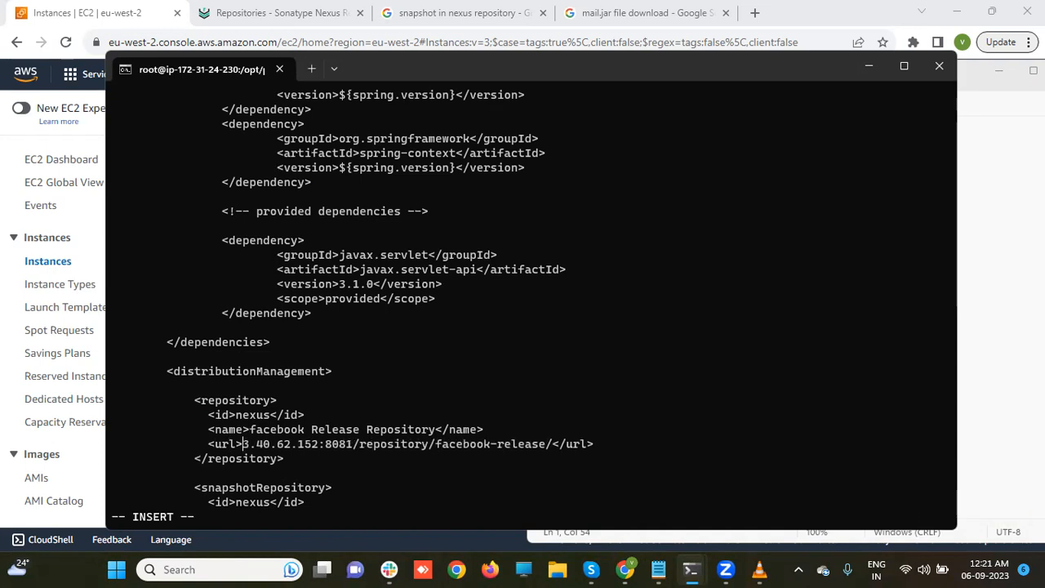
key("Delete")
key("Delete")
key("Delete")
key("Delete")
key("Delete")
key("Delete")
key("Delete")
key("Delete")
key("Delete")
key("Delete")
key("Delete")
key("Delete")
key("Delete")
key("Delete")
key("Delete")
key("Delete")
key("Delete")
key("Delete")
key("Delete")
key("Delete")
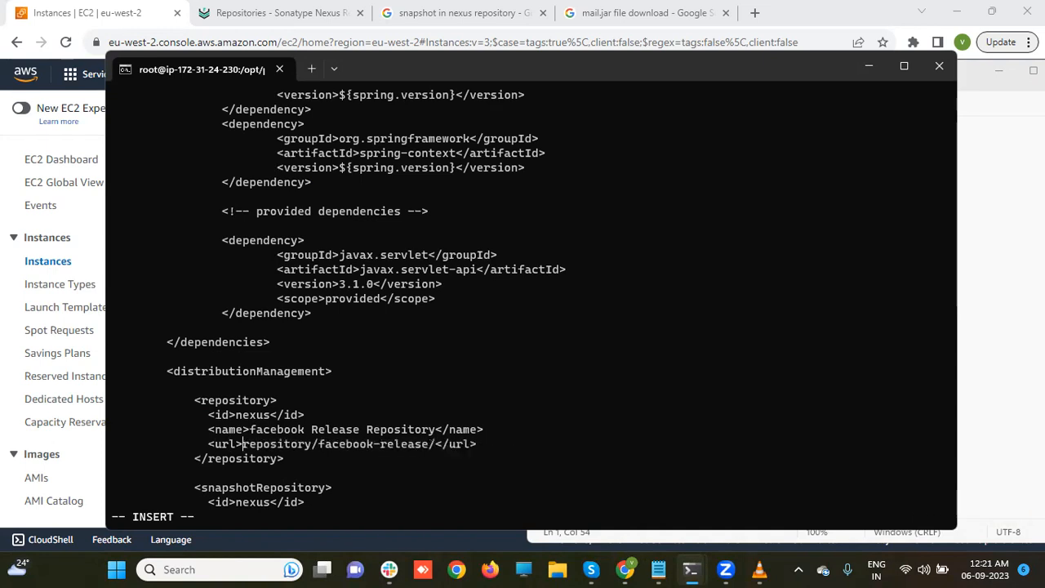
key("Delete")
key("Delete")
key("Delete")
key("Delete")
key("Delete")
key("Delete")
key("Delete")
key("Delete")
key("Delete")
key("Delete")
key("Delete")
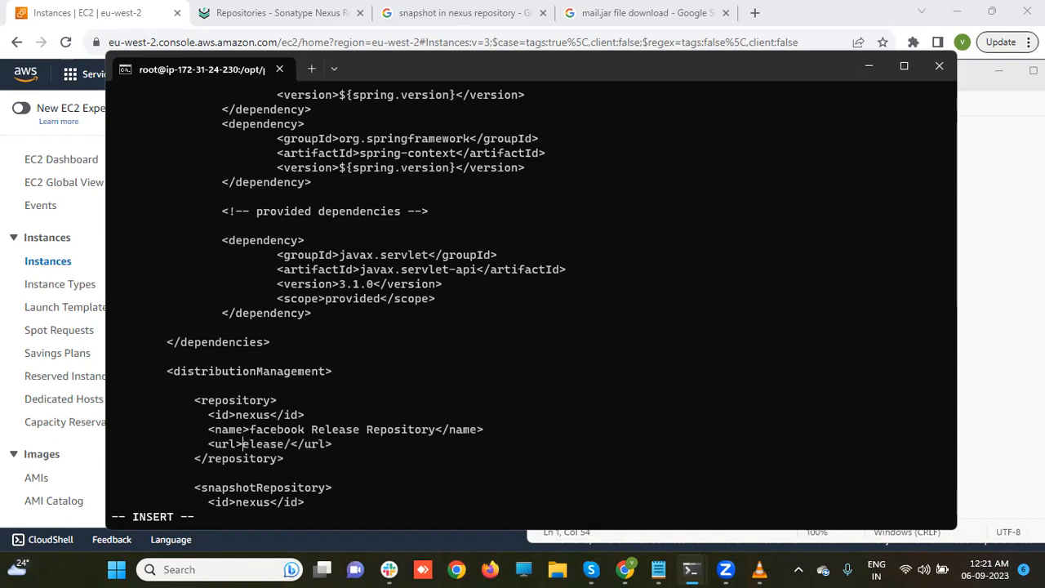
key("Delete")
key("Delete")
key("Delete")
key("Delete")
type("http://172.31.8.214:8081/repository/facebook-release/")
key("Down")
key("Down")
key("Down")
key("Down")
key("Down")
key("Down")
key("Down")
key("Down")
key("Down")
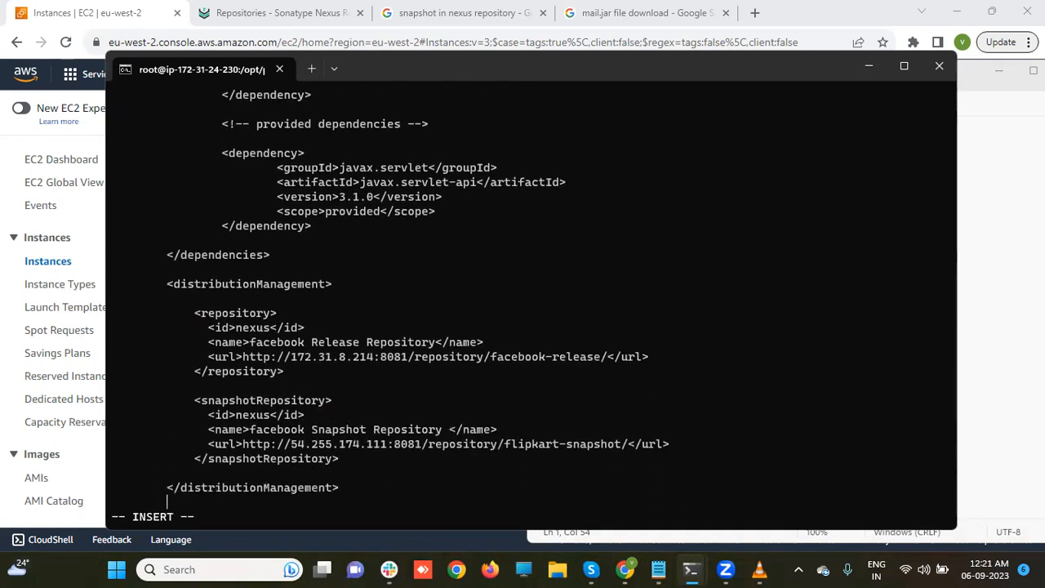
left_click(658, 569)
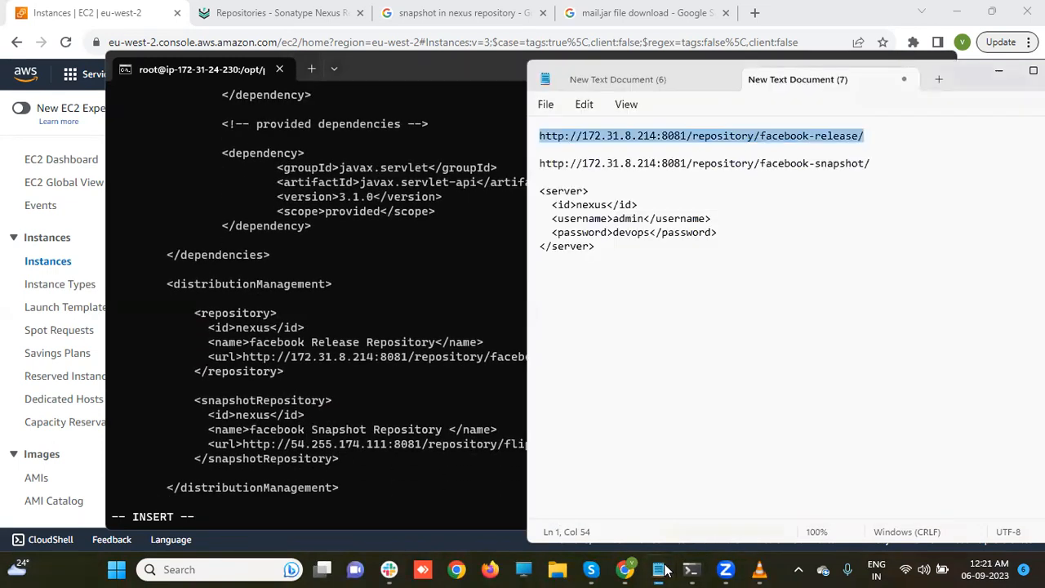
left_click(539, 163)
key("shift+Down")
key("ctrl+c")
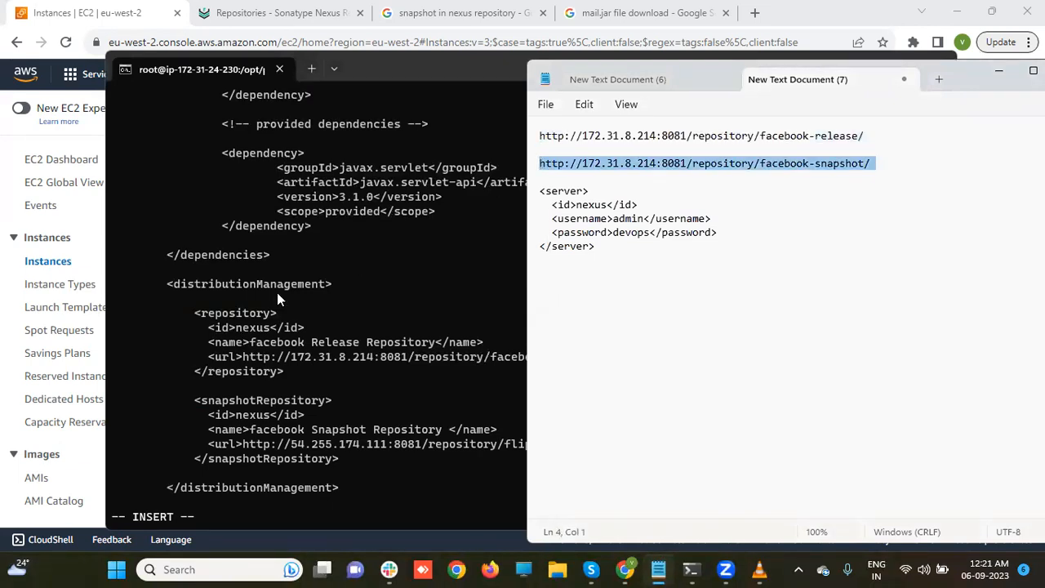
left_click(248, 433)
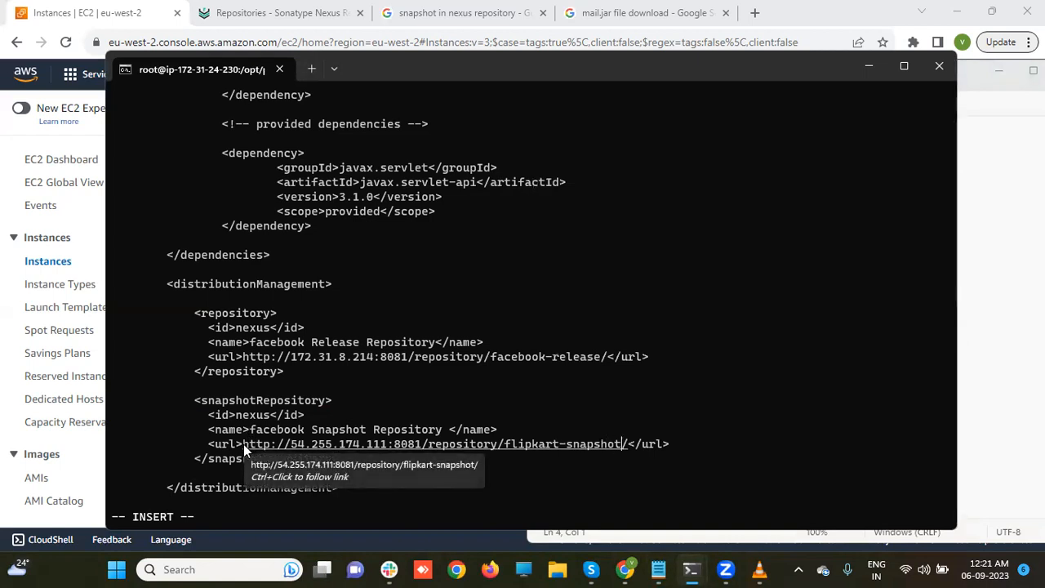
key("BackSpace")
key("BackSpace")
key("BackSpace")
key("BackSpace")
key("BackSpace")
key("BackSpace")
key("BackSpace")
key("BackSpace")
key("BackSpace")
key("BackSpace")
key("BackSpace")
key("BackSpace")
key("BackSpace")
key("BackSpace")
key("BackSpace")
key("BackSpace")
key("BackSpace")
key("BackSpace")
key("BackSpace")
key("BackSpace")
key("BackSpace")
key("BackSpace")
key("BackSpace")
key("BackSpace")
key("BackSpace")
key("BackSpace")
key("BackSpace")
key("BackSpace")
key("BackSpace")
key("BackSpace")
key("BackSpace")
key("BackSpace")
key("BackSpace")
key("BackSpace")
key("BackSpace")
key("BackSpace")
key("BackSpace")
key("BackSpace")
key("BackSpace")
key("BackSpace")
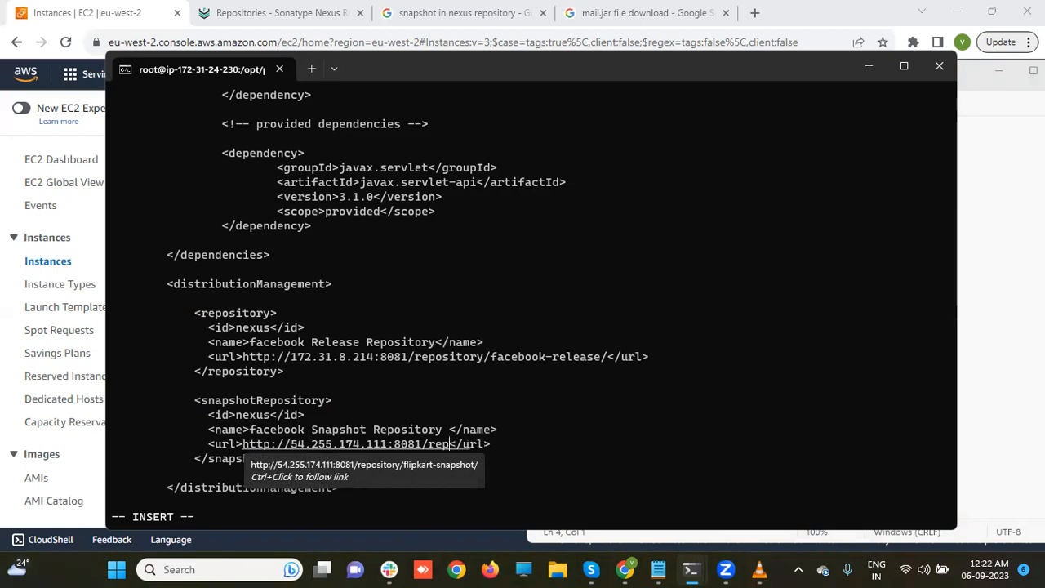
key("BackSpace")
key("BackSpace")
key("BackSpace")
key("BackSpace")
key("BackSpace")
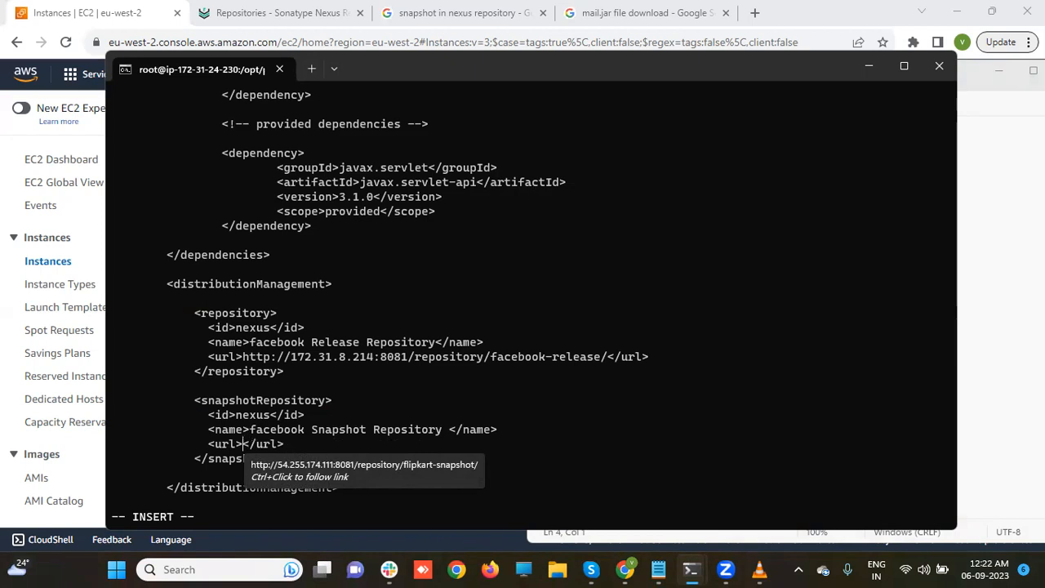
key("ctrl+v")
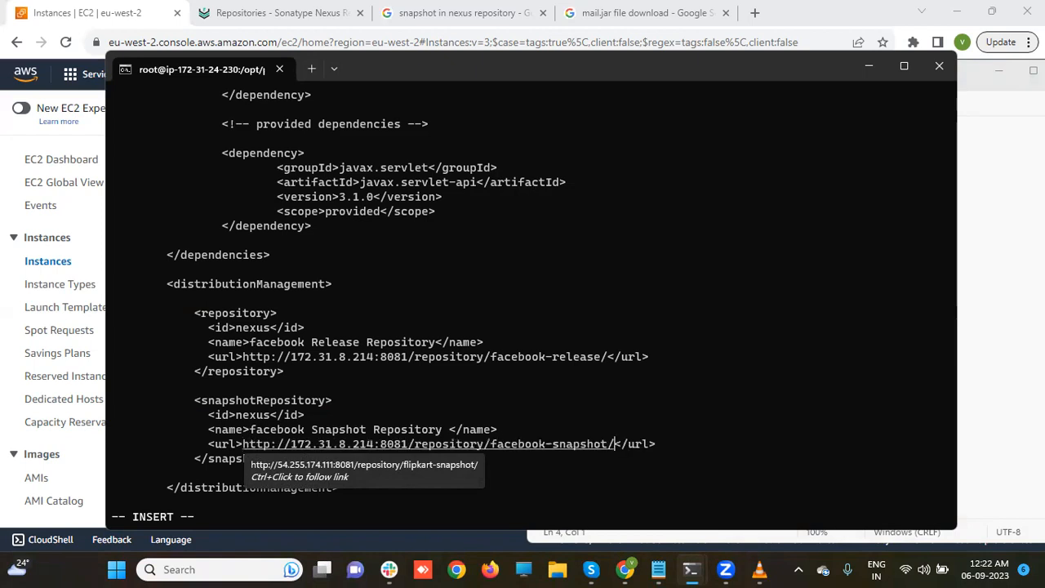
key("Escape")
type("wq")
key("Return")
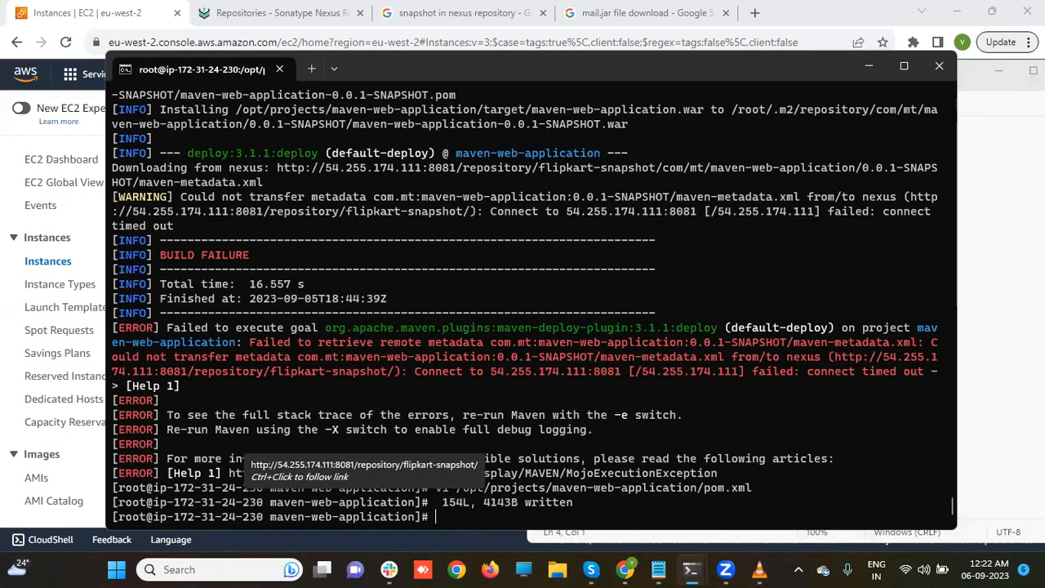
- From /opt/projects/maven-web-application, rerun mvn clean deploy to push the snapshot to Nexus
type("cd /opt/projects/m")
key("Tab")
key("Return")
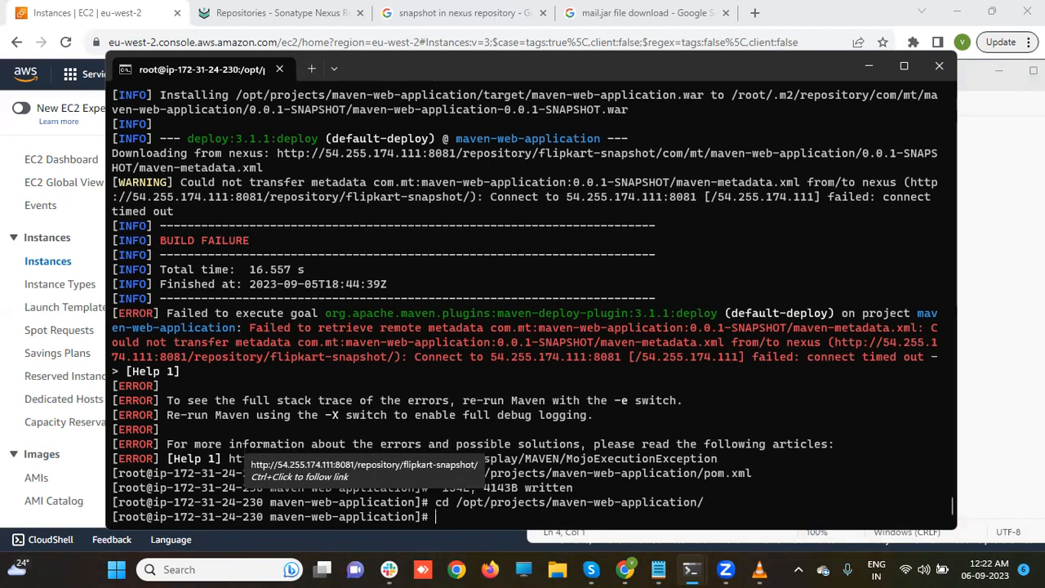
key("Up")
key("Up")
key("Up")
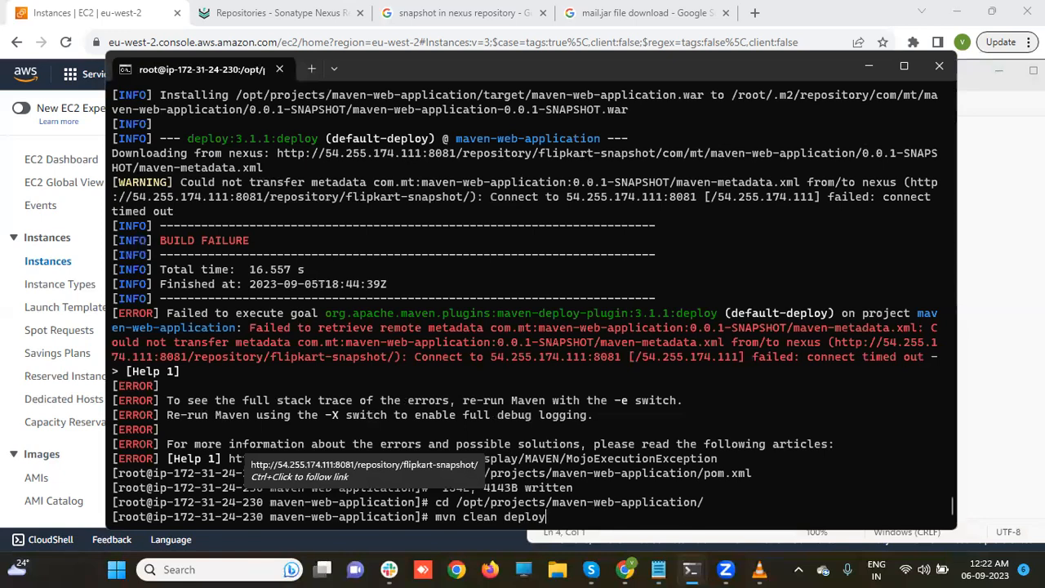
key("Return")
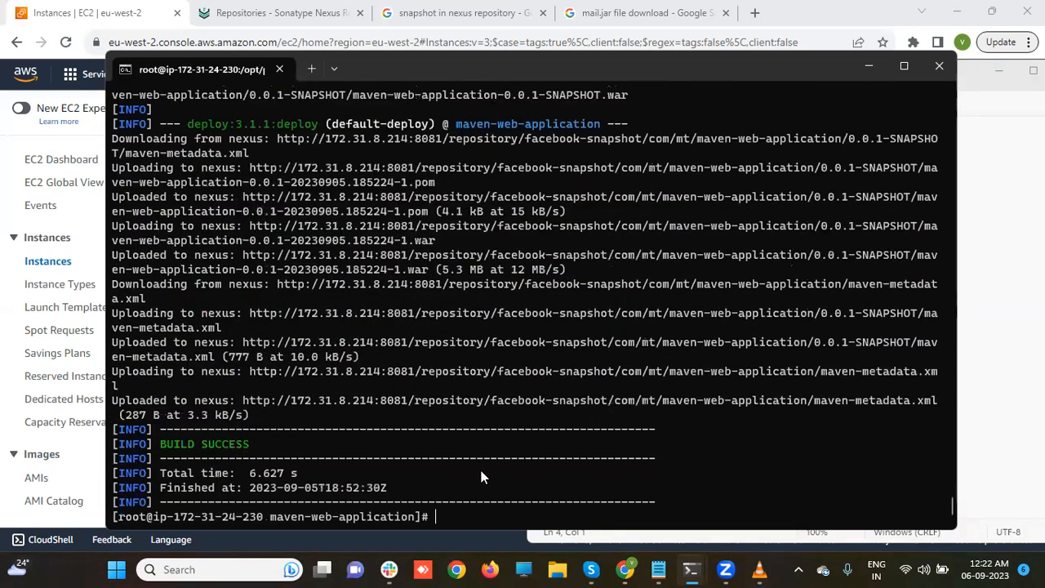
- Open the facebook-snapshot repository's settings from the Nexus Repositories list
left_click(868, 63)
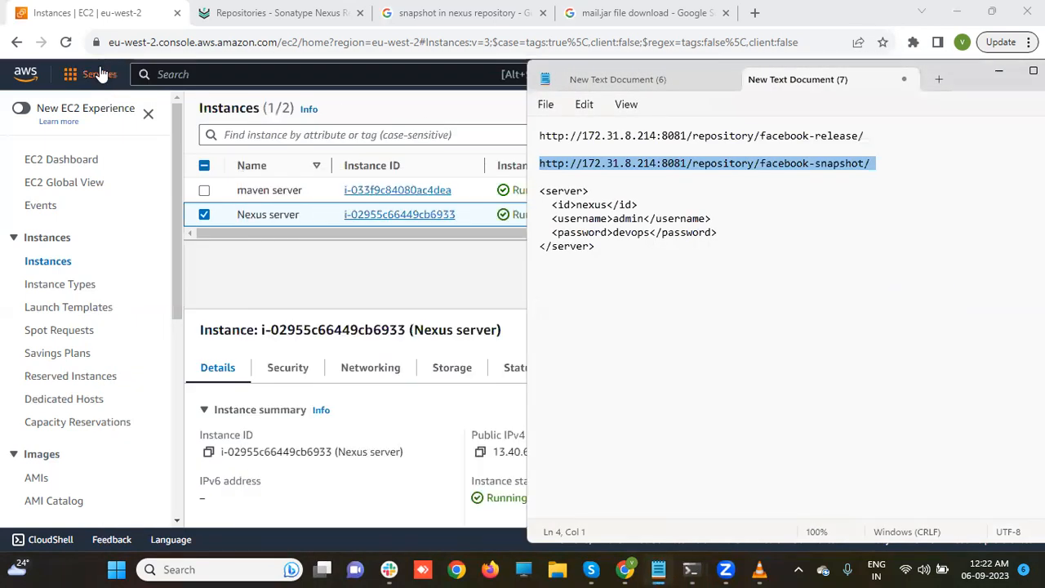
left_click(235, 11)
left_click(235, 12)
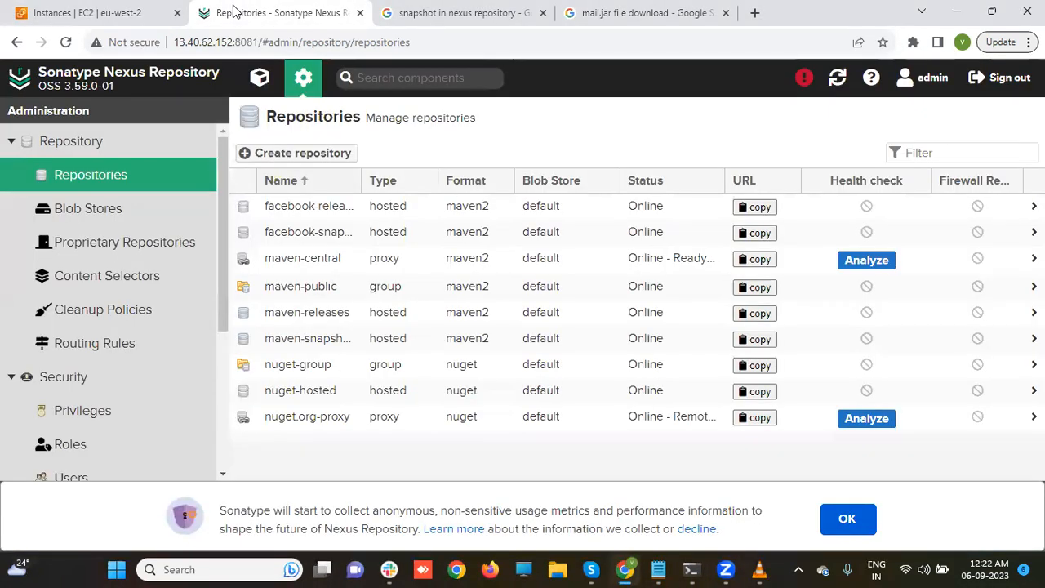
left_click(101, 176)
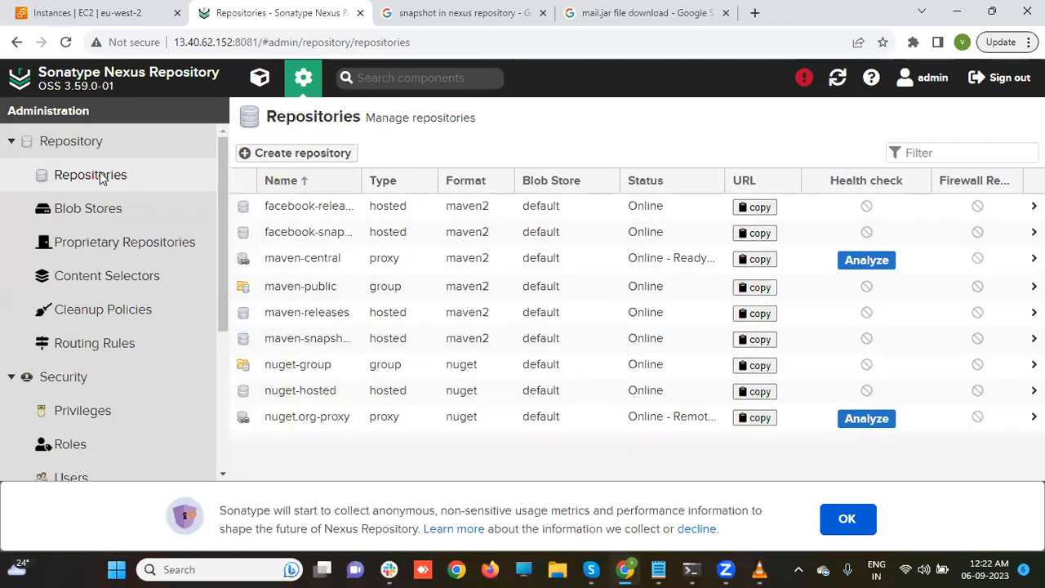
left_click(289, 233)
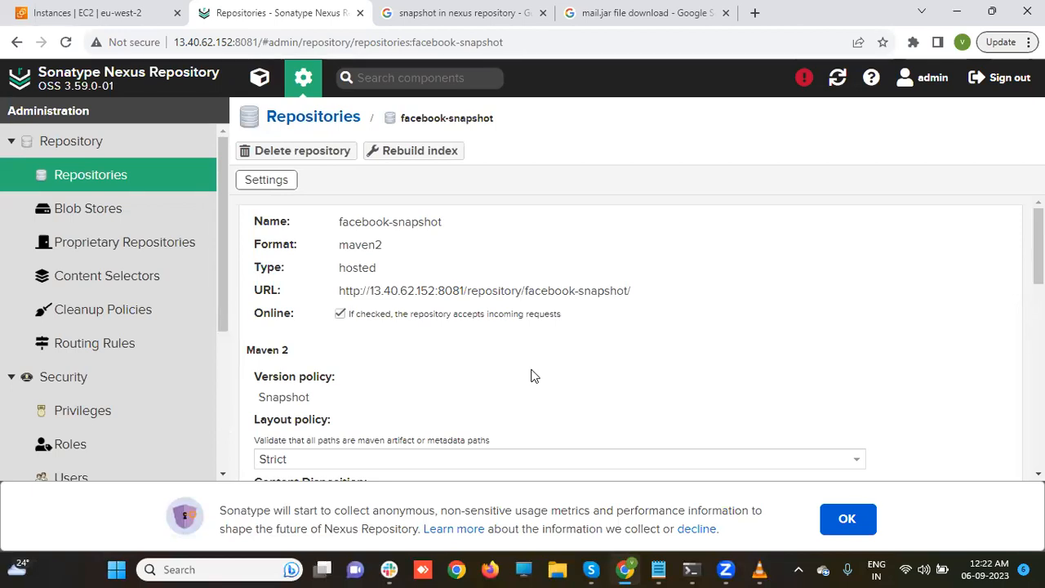
scroll(634, 339, "down", 10)
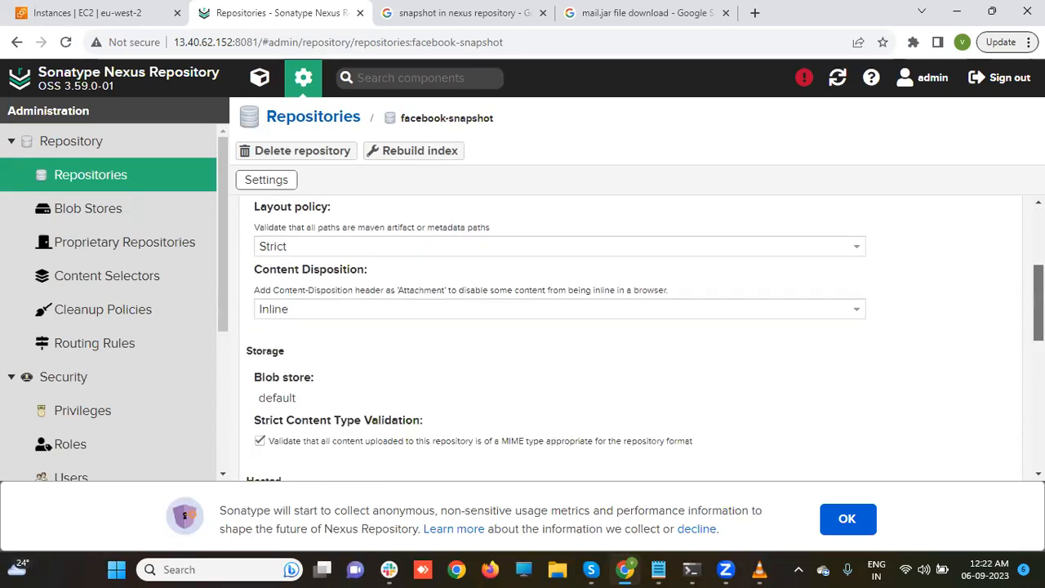
left_click_drag(1040, 429, 459, 135)
- Browse facebook-snapshot to show com/mt/maven-web-application/0.0.1-SNAPSHOT
left_click(244, 79)
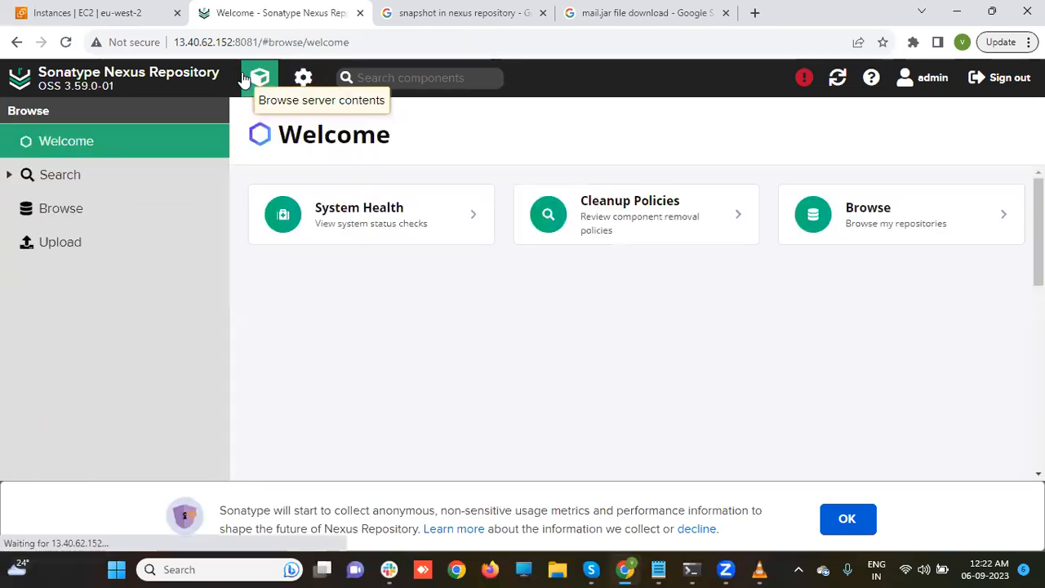
left_click(71, 211)
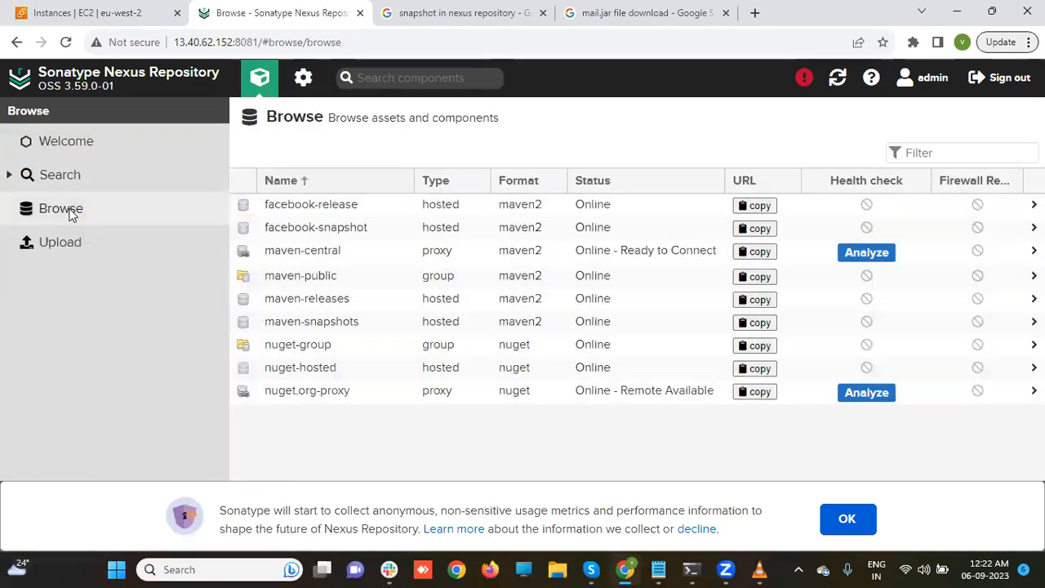
left_click(342, 231)
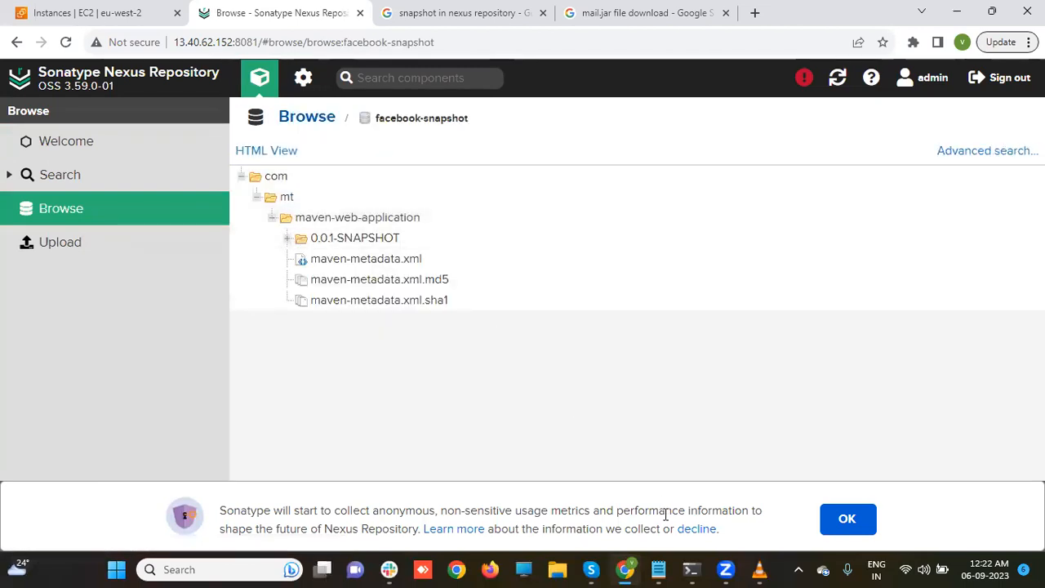
- Rerun mvn clean deploy in the root terminal for a second snapshot
mouse_move(690, 569)
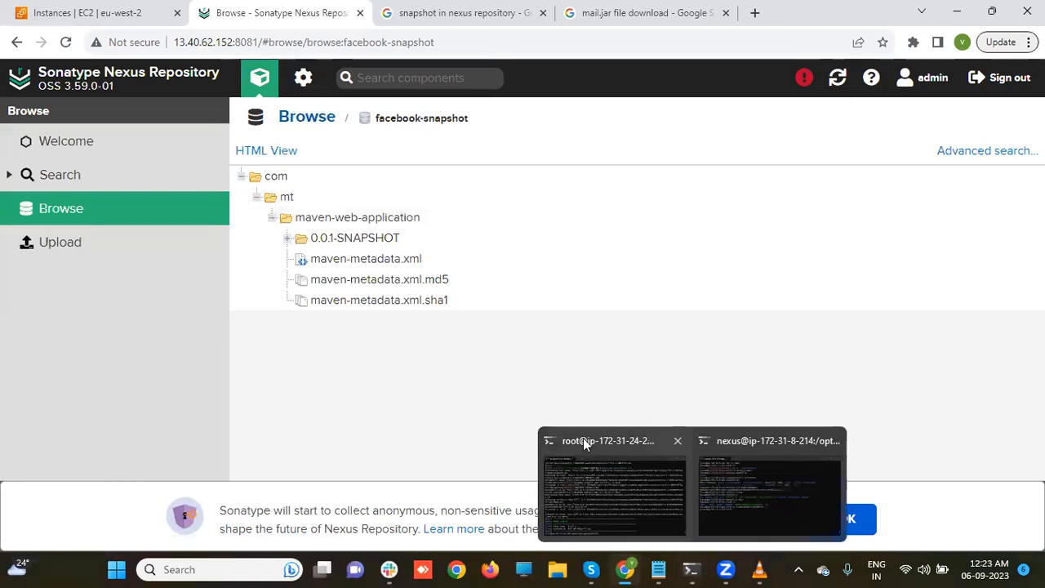
left_click(596, 494)
key("Up")
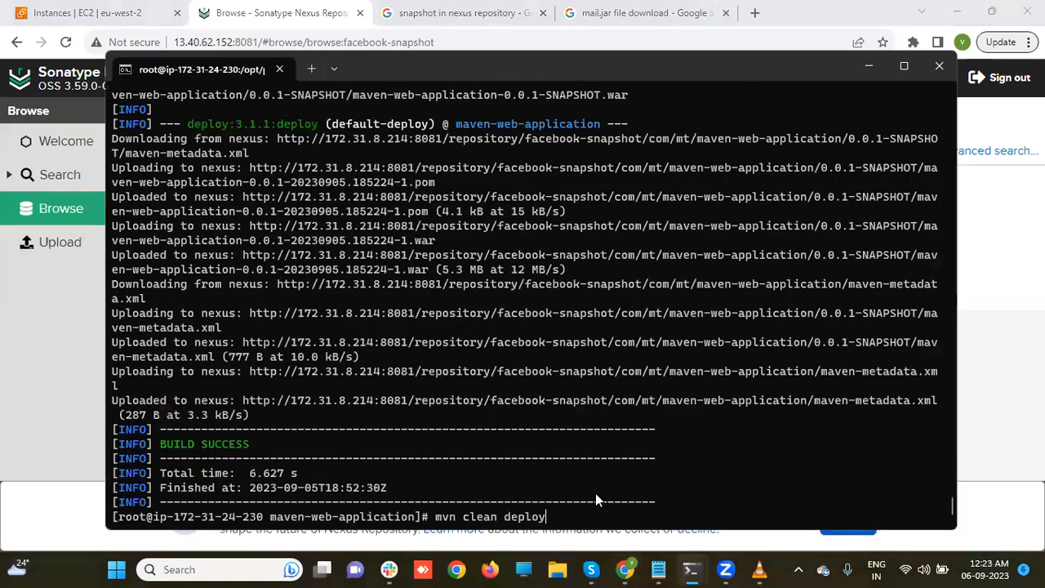
key("Return")
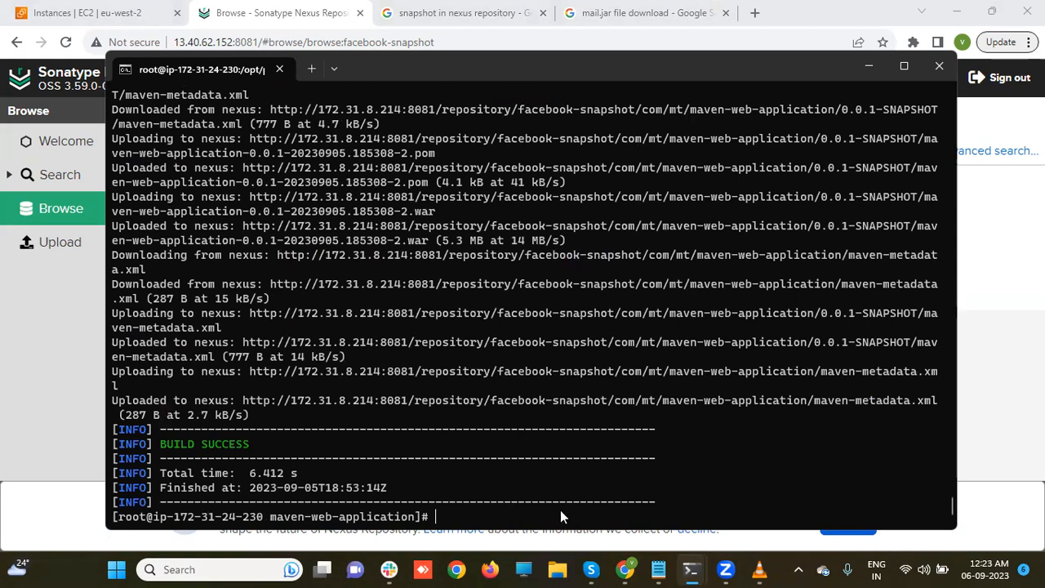
- Browse facebook-snapshot and expand 0.0.1-SNAPSHOT to show builds 185224-1 and 185308-2
left_click(52, 405)
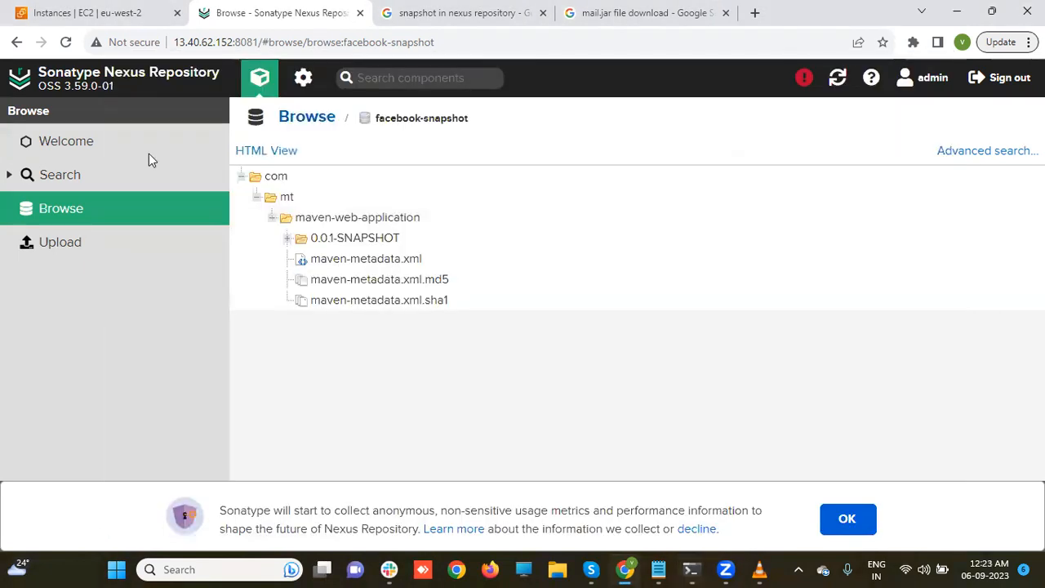
left_click(210, 39)
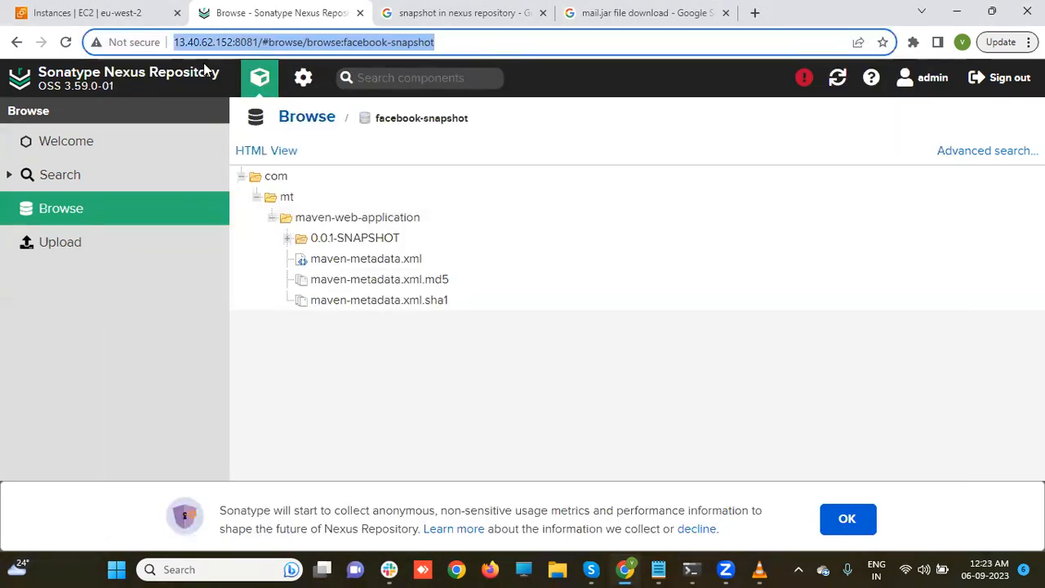
left_click(256, 117)
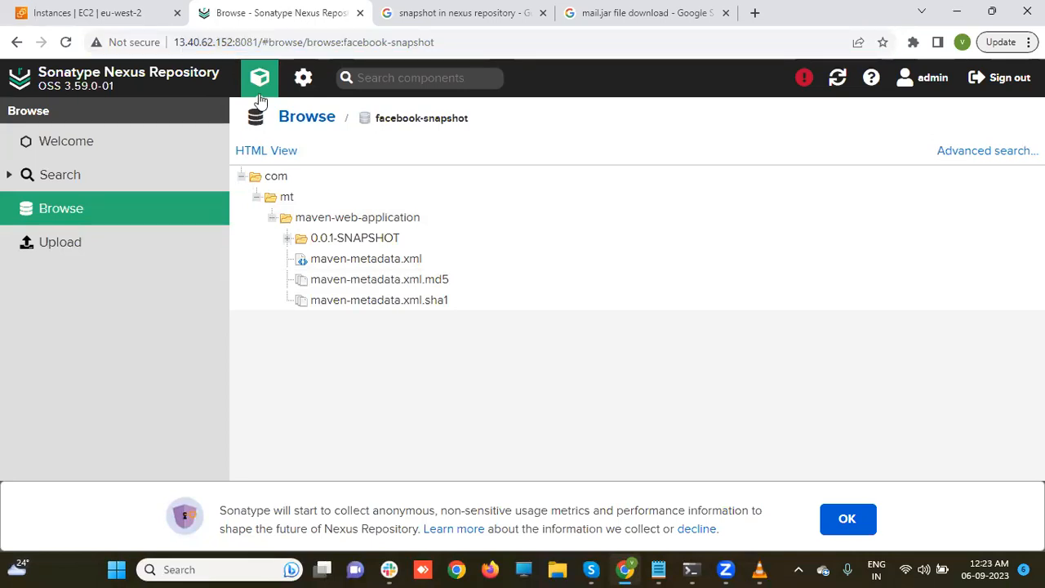
left_click(260, 78)
left_click(109, 207)
left_click(302, 229)
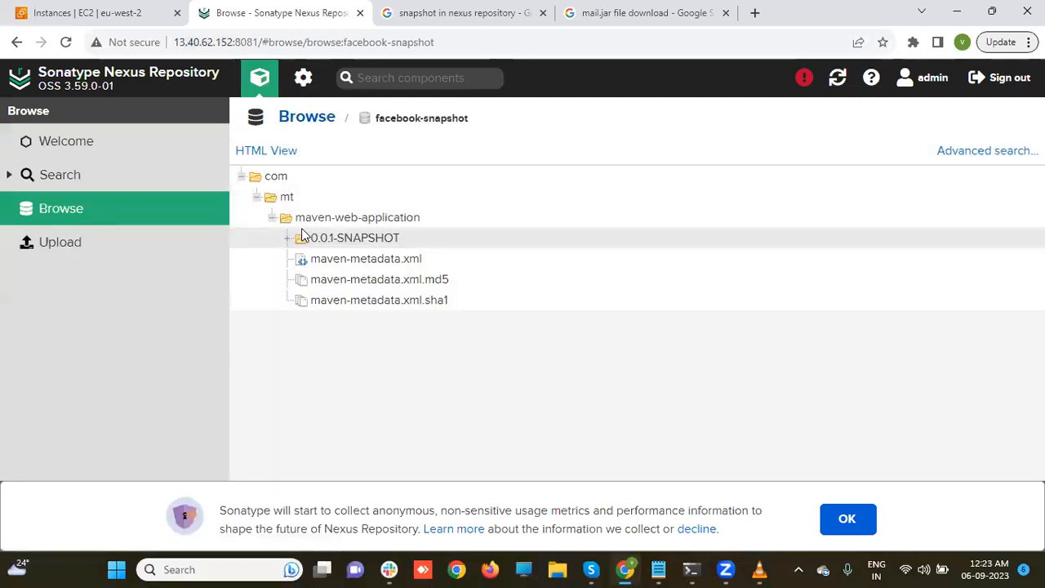
left_click(289, 240)
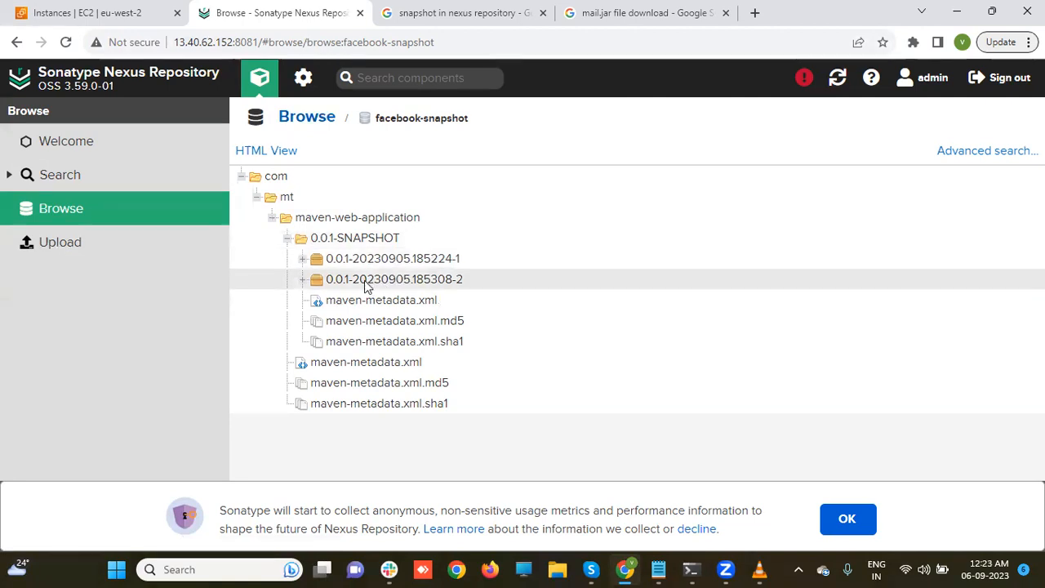
- Run mvn clean deploy a third time in the root terminal
mouse_move(691, 569)
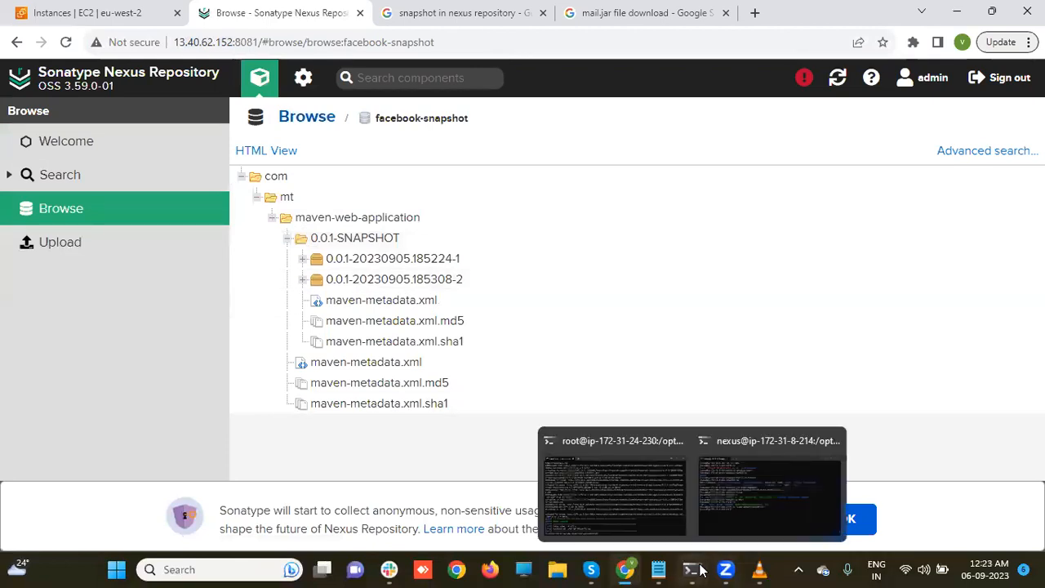
left_click(614, 509)
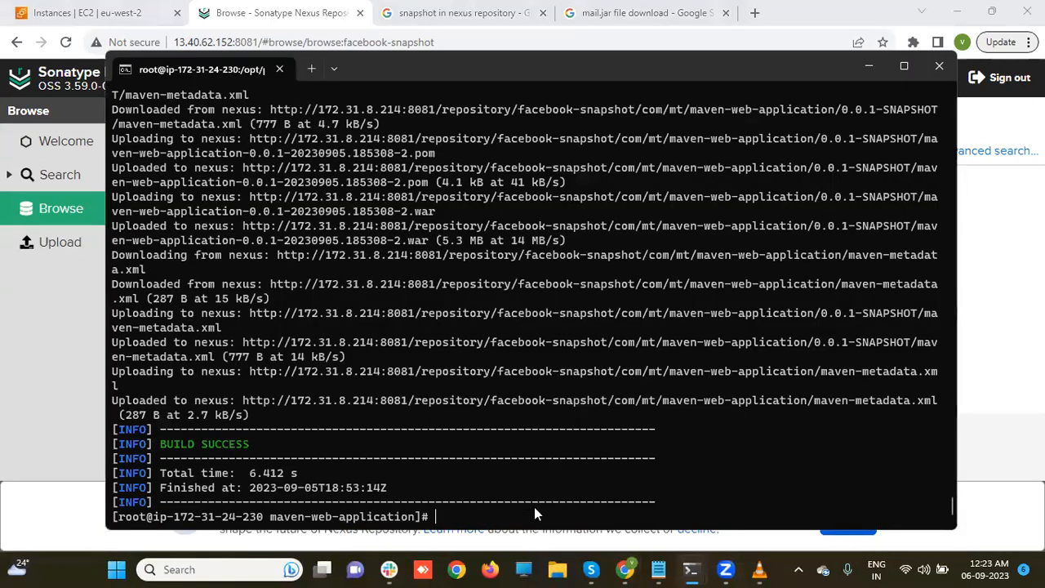
key("Up")
key("Return")
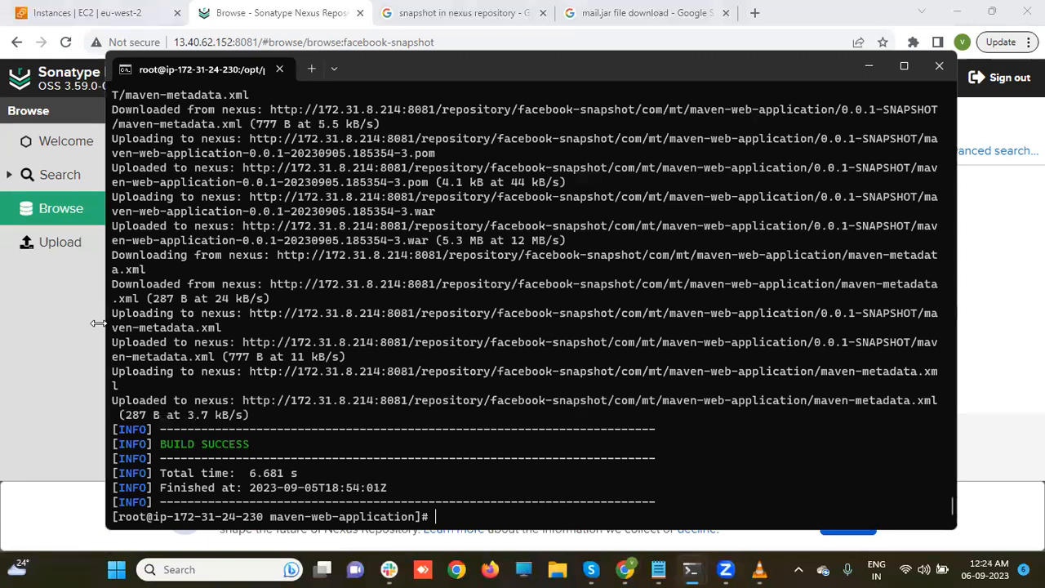
- Browse facebook-snapshot's 0.0.1-SNAPSHOT to confirm the third build 0.0.1-20230905.185354-3
left_click(38, 324)
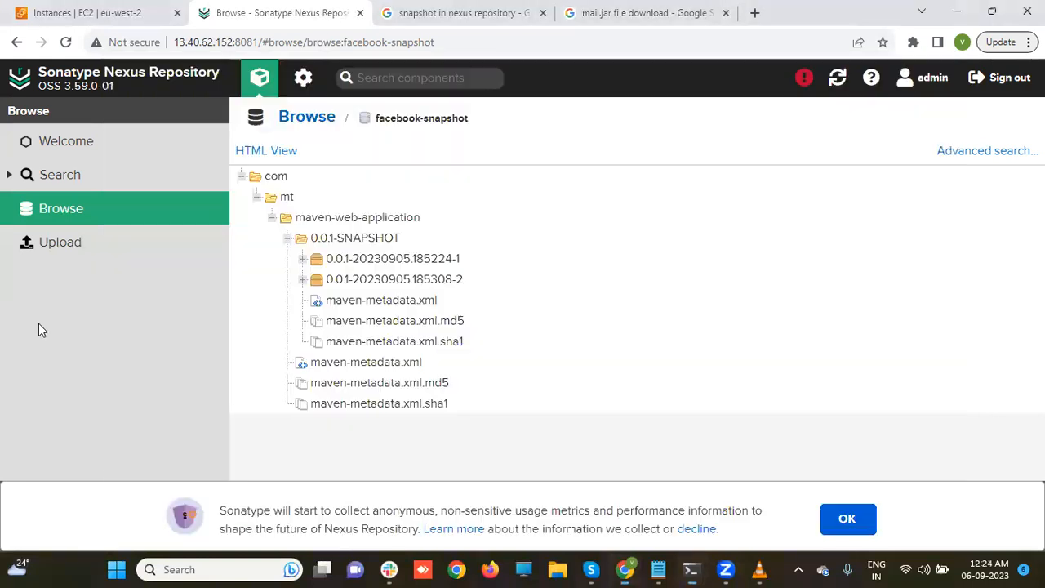
left_click(260, 86)
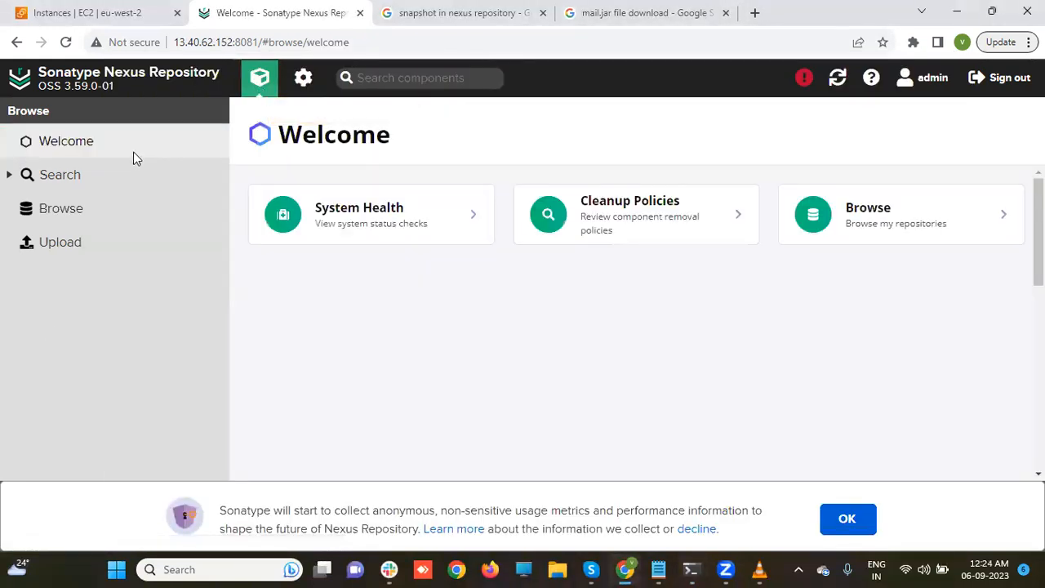
left_click(100, 208)
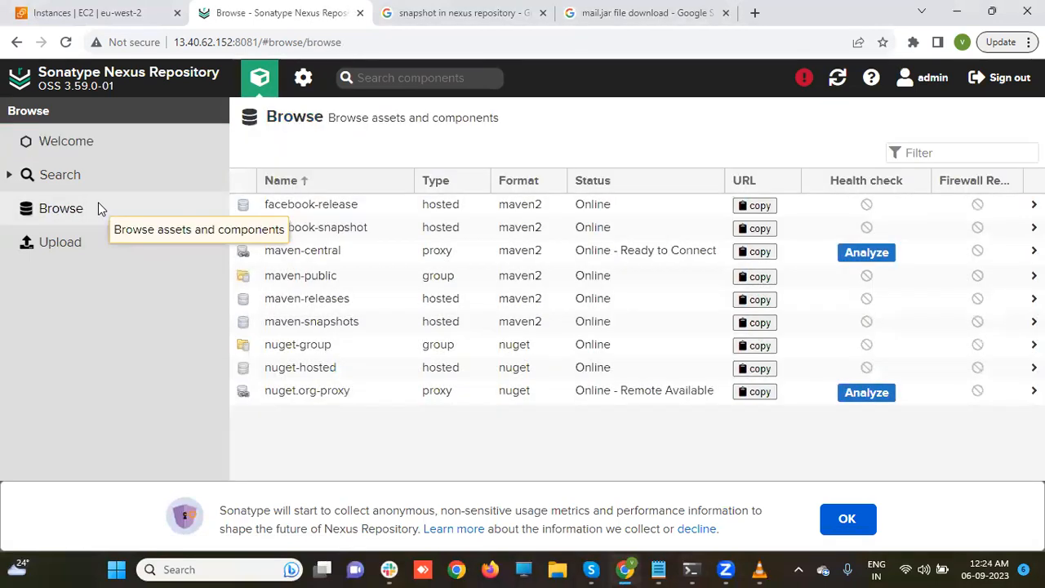
left_click(316, 226)
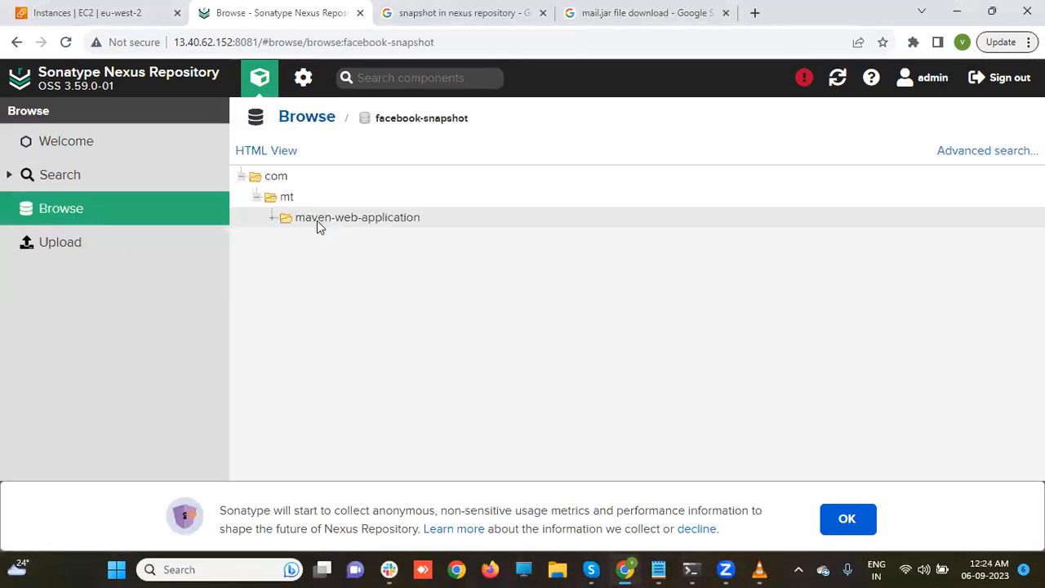
left_click(290, 237)
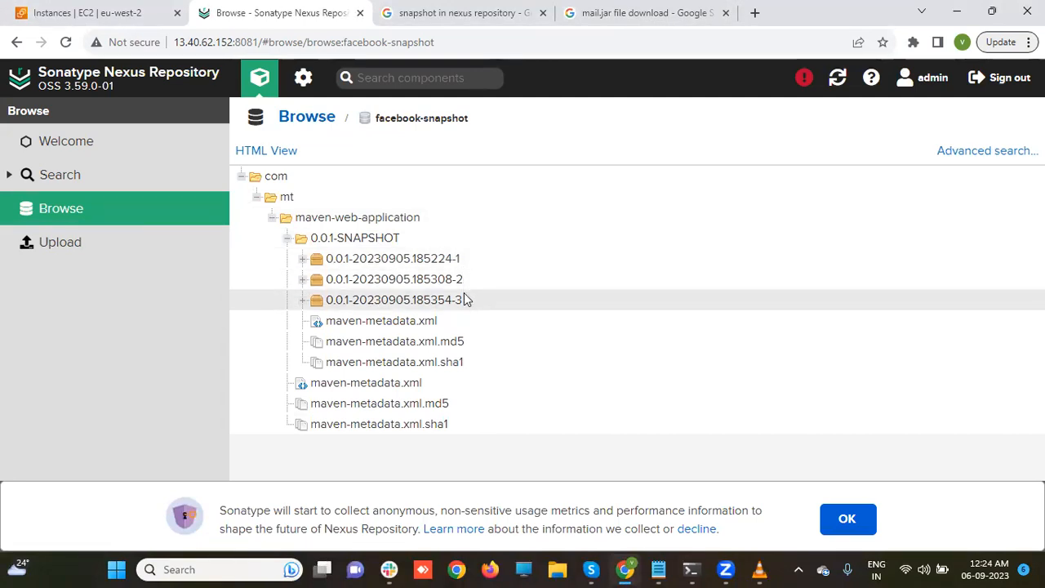
- Dismiss the usage-metrics notice and browse facebook-release, which has no components
left_click(859, 513)
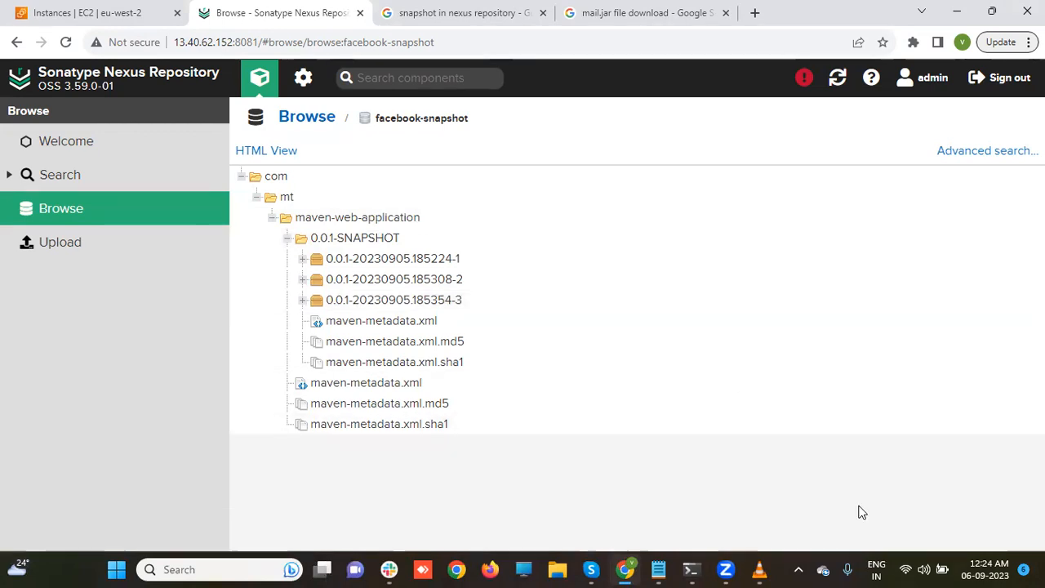
left_click(68, 210)
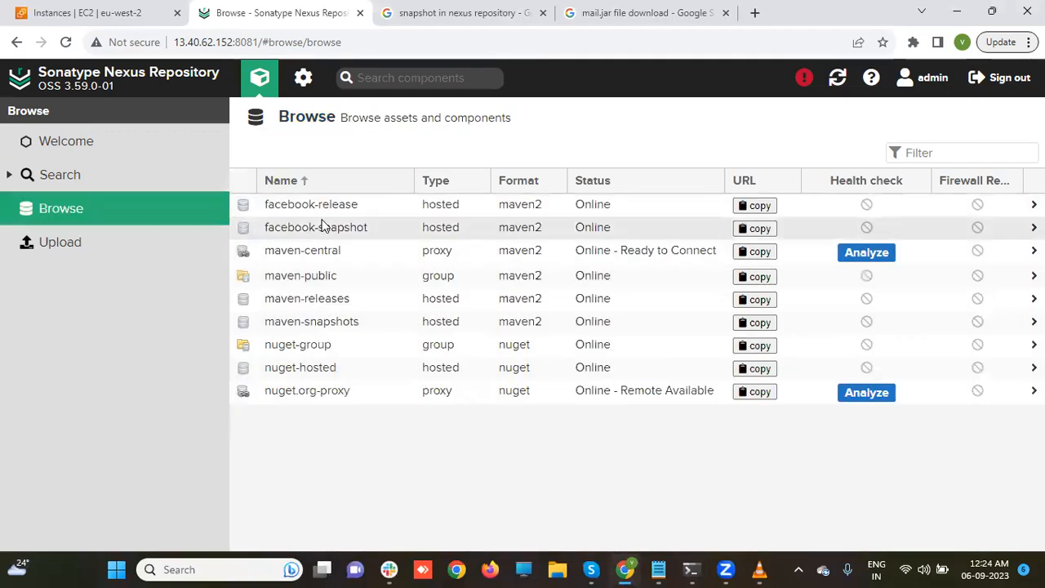
left_click(330, 211)
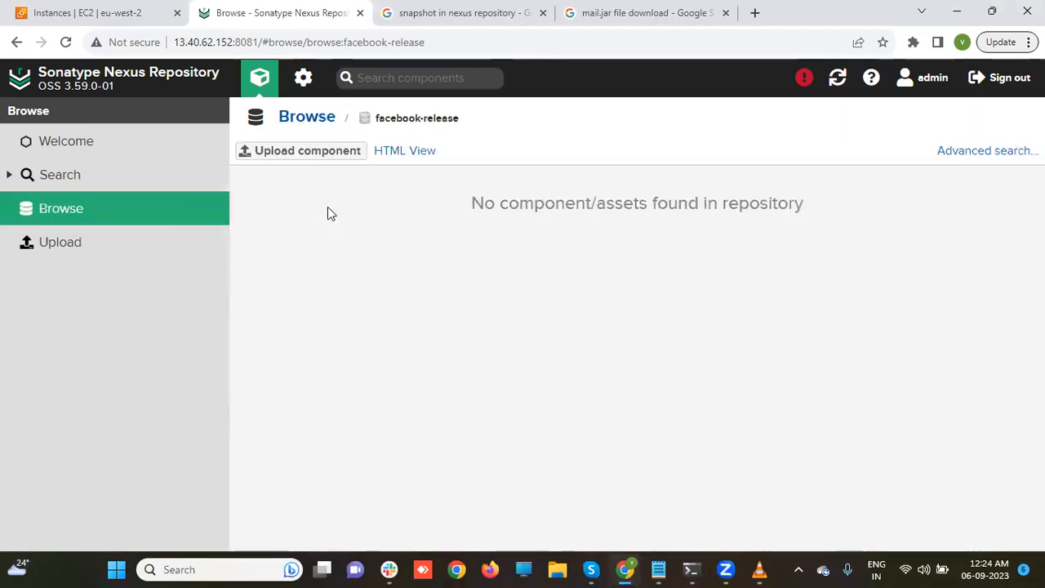
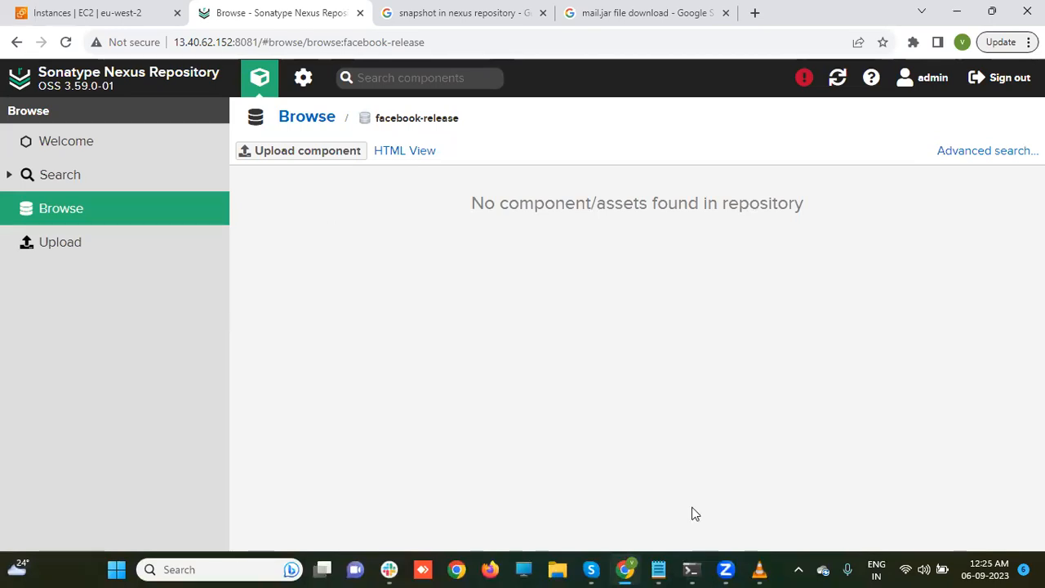
- Confirm facebook-release shows no components, then return to the root server terminal
mouse_move(695, 570)
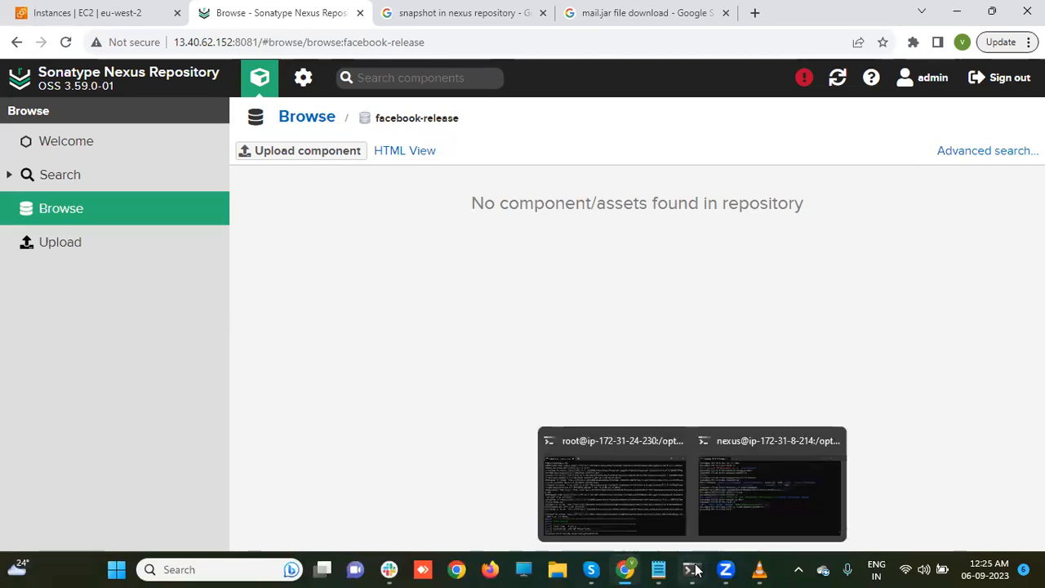
left_click(637, 494)
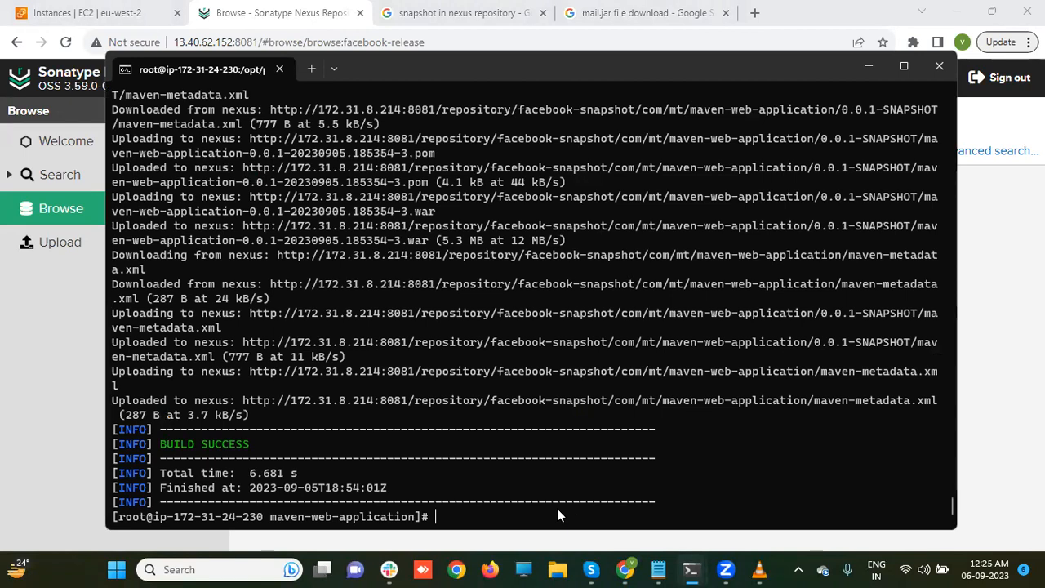
- Edit the pom.xml version from 0.0.1-SNAPSHOT to 1.0.0 in vi
type("ls")
key("Return")
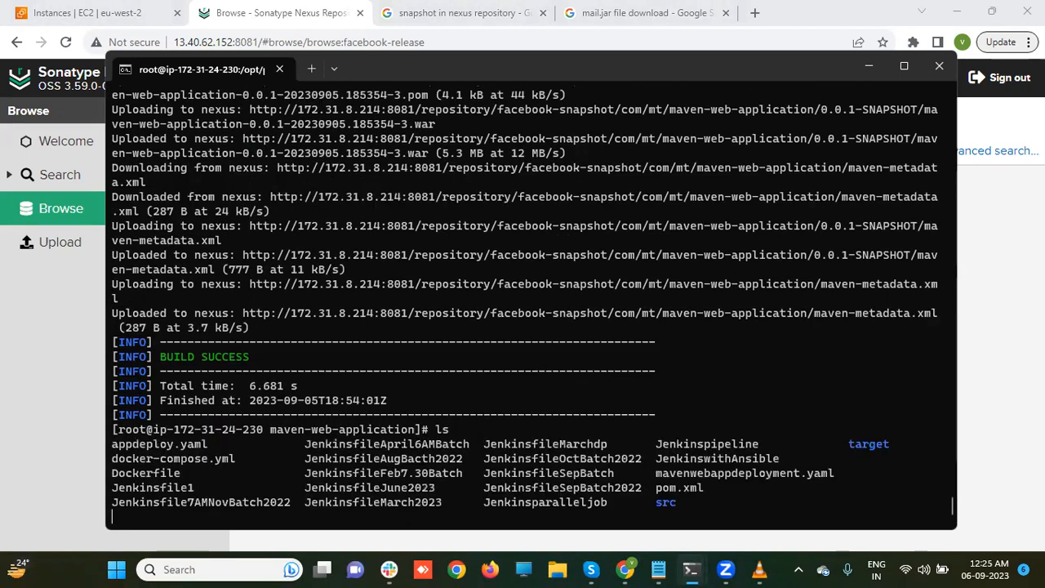
type("vi pom.xml")
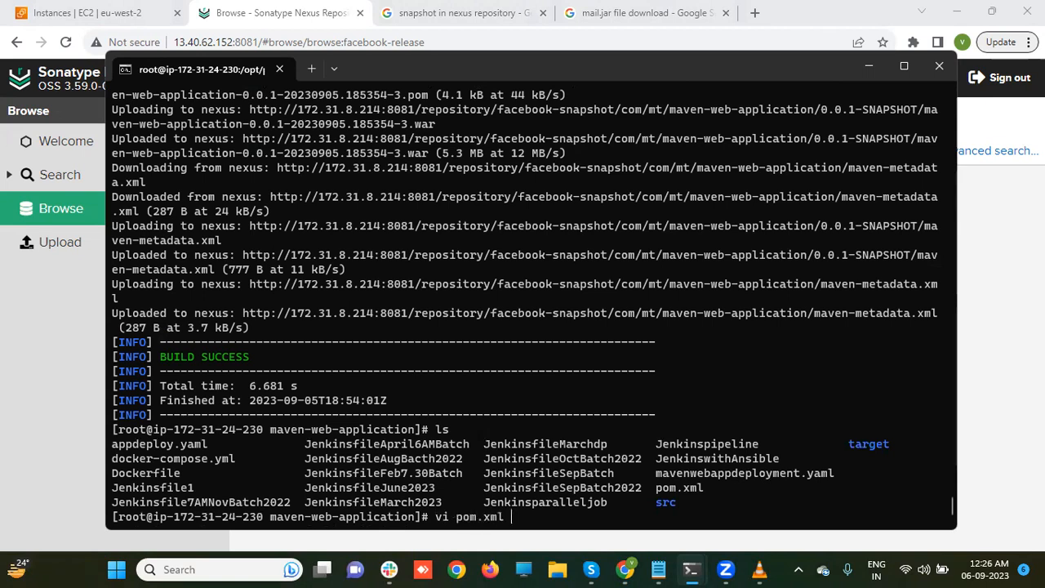
key("Return")
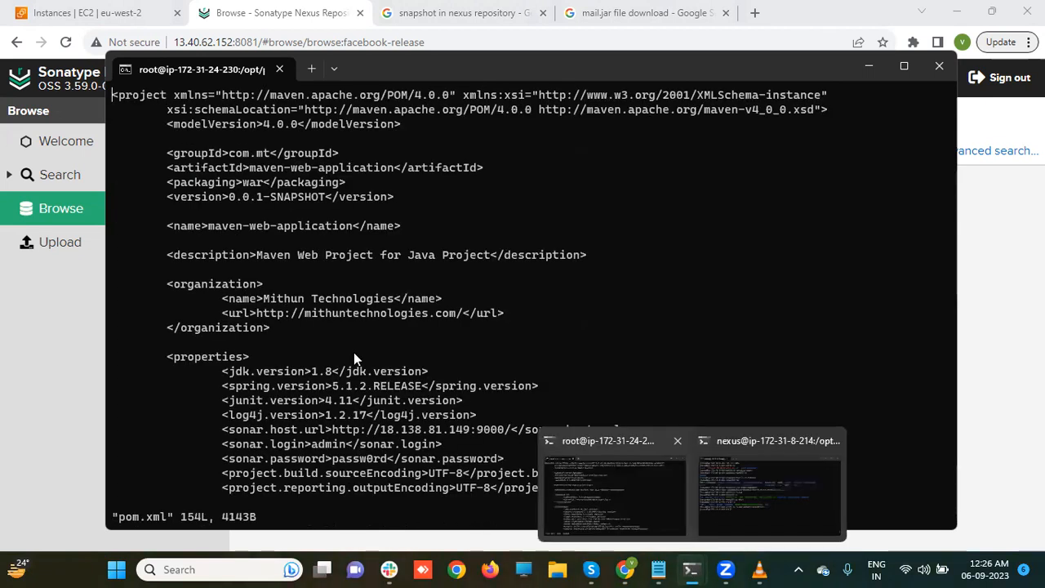
key("i")
key("Down")
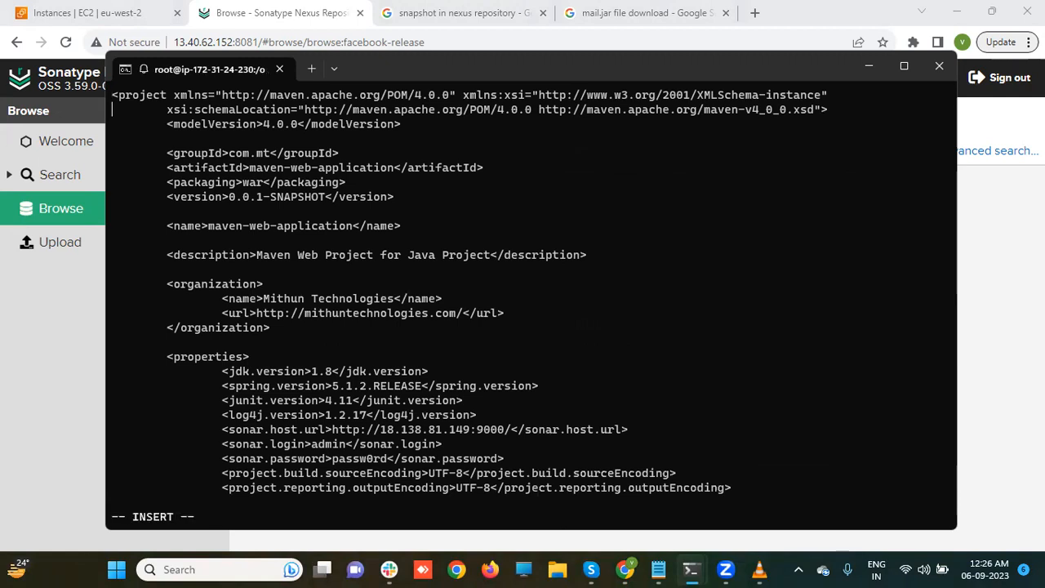
key("Down")
key("Down")
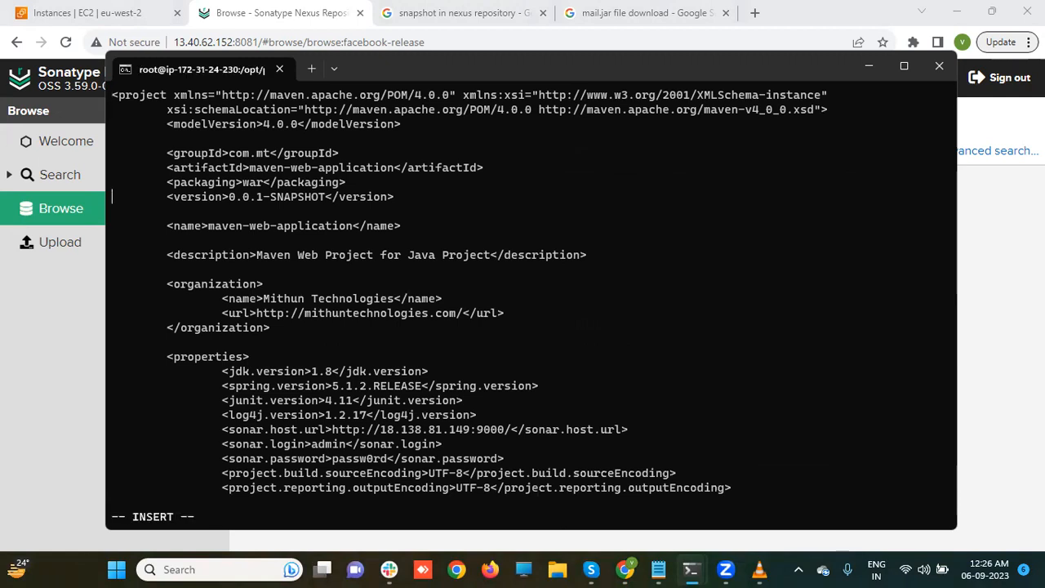
key("Right")
key("Right")
key("Right")
key("Right")
key("Right")
key("Right")
key("Right")
key("Right")
key("Right")
key("Right")
key("Right")
key("Right")
key("Right")
key("Right")
key("Delete")
key("Delete")
key("Delete")
key("Delete")
key("Delete")
key("Delete")
key("Delete")
key("Delete")
key("Delete")
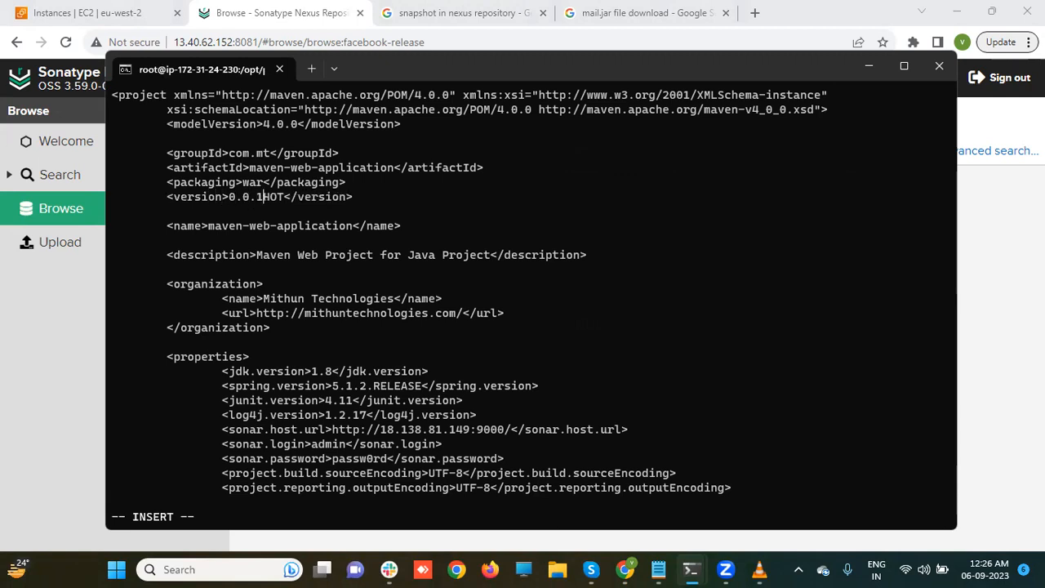
key("Left")
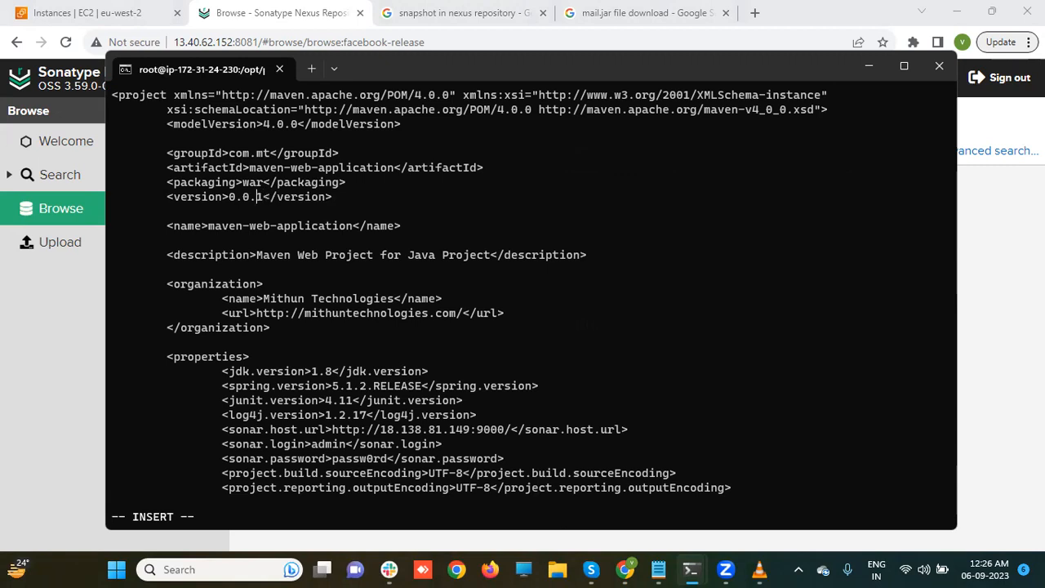
key("Delete")
type("0")
key("Left")
key("Left")
key("Left")
key("Left")
key("Left")
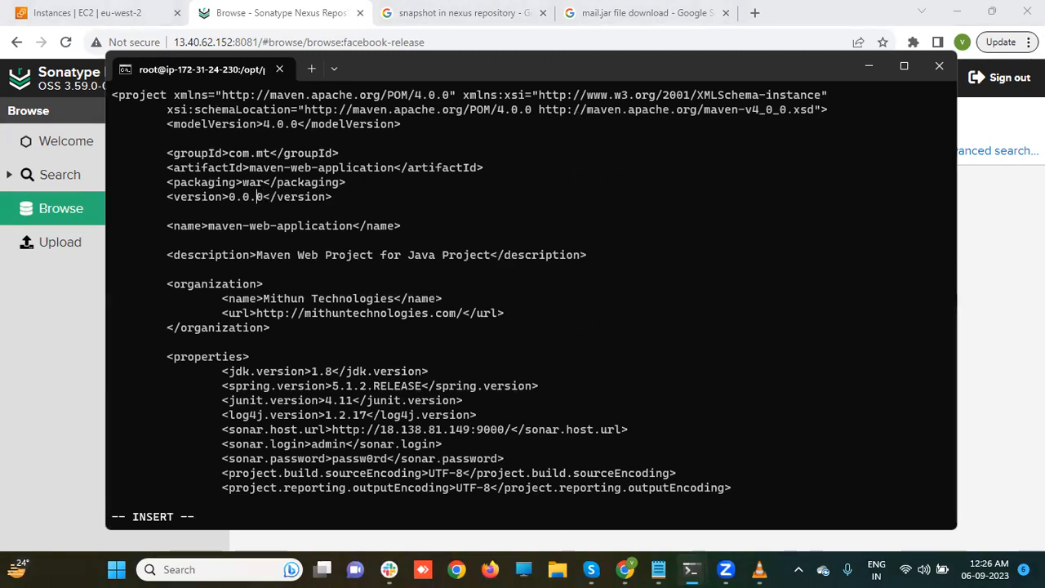
key("Delete")
type("1")
- Save pom.xml and run mvn clean deploy for version 1.0.0
key("Escape")
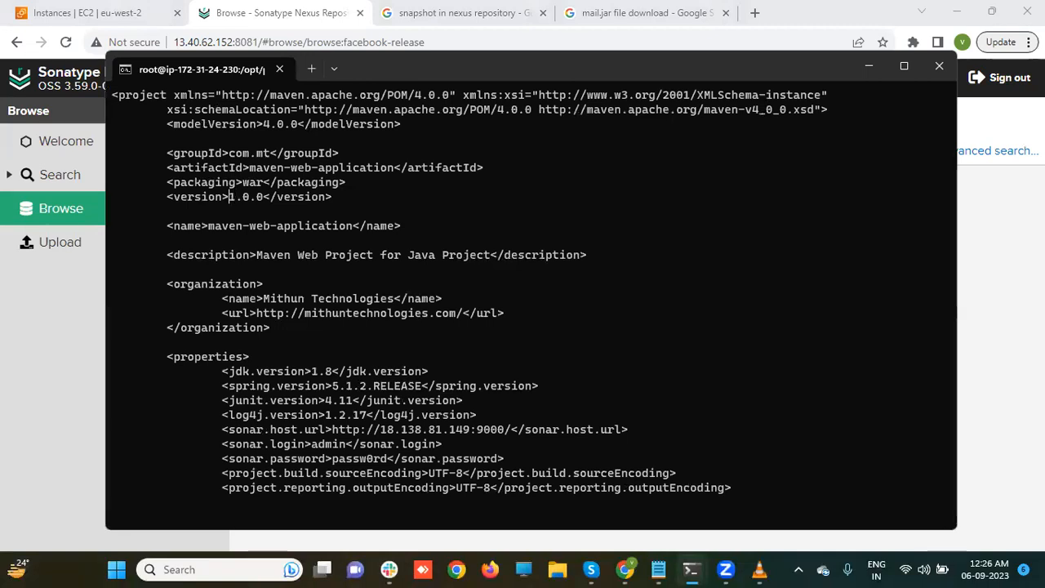
type(":wq")
key("Return")
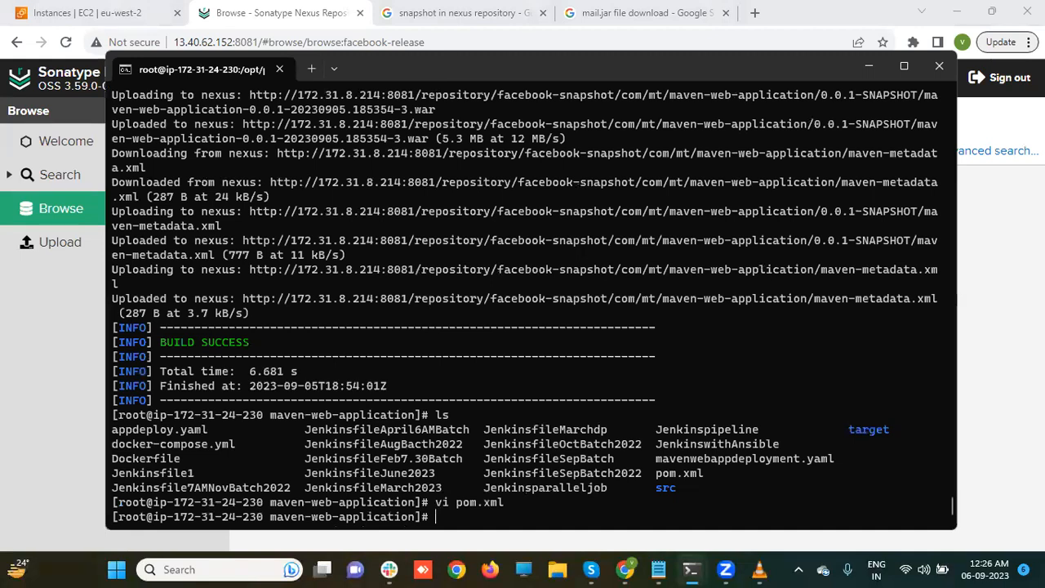
type("mvn ")
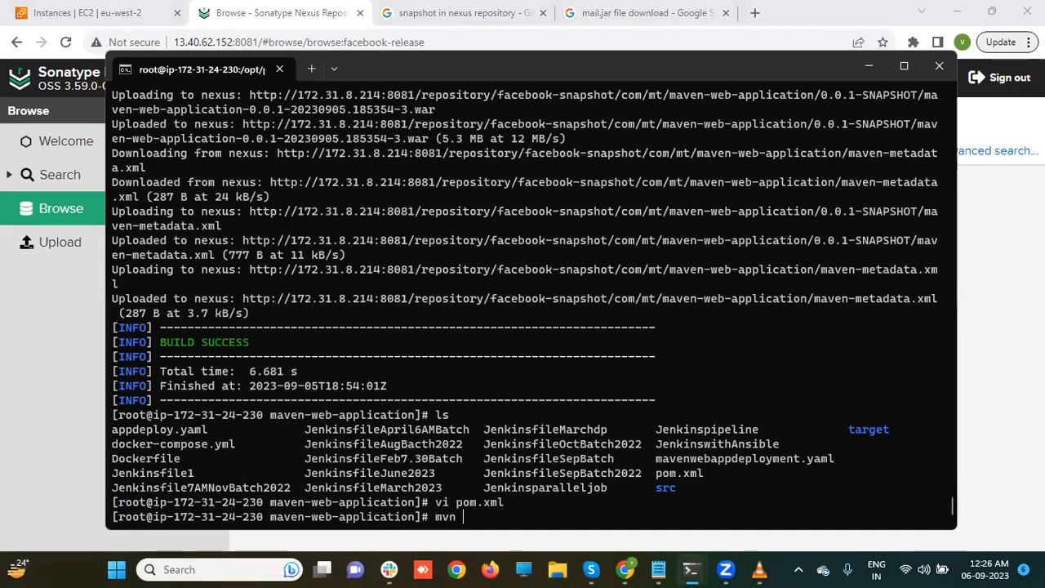
type("clean deploy")
key("Return")
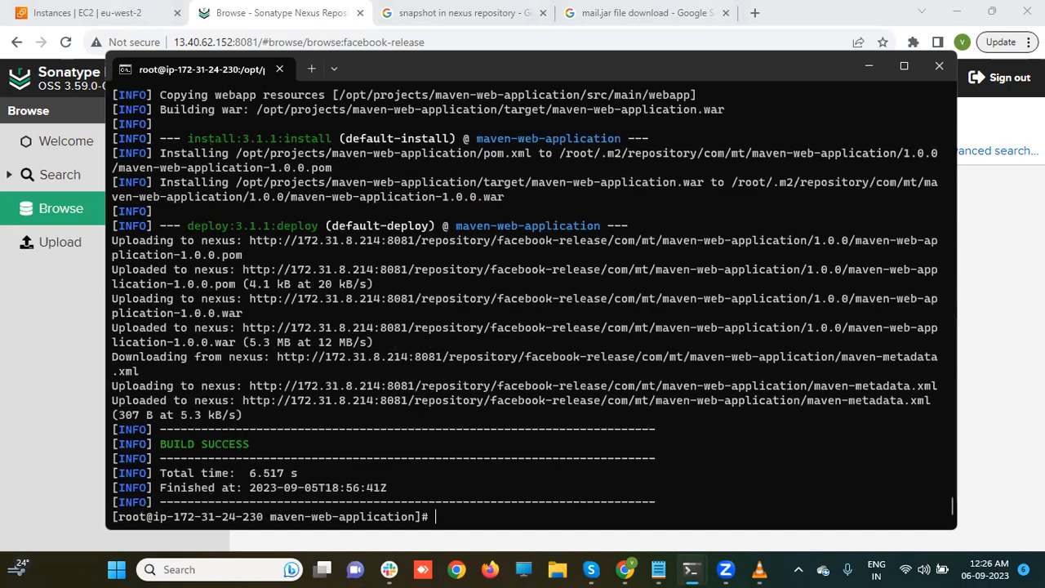
- Browse facebook-release to find maven-web-application 1.0.0, then return to the root terminal
left_click(26, 336)
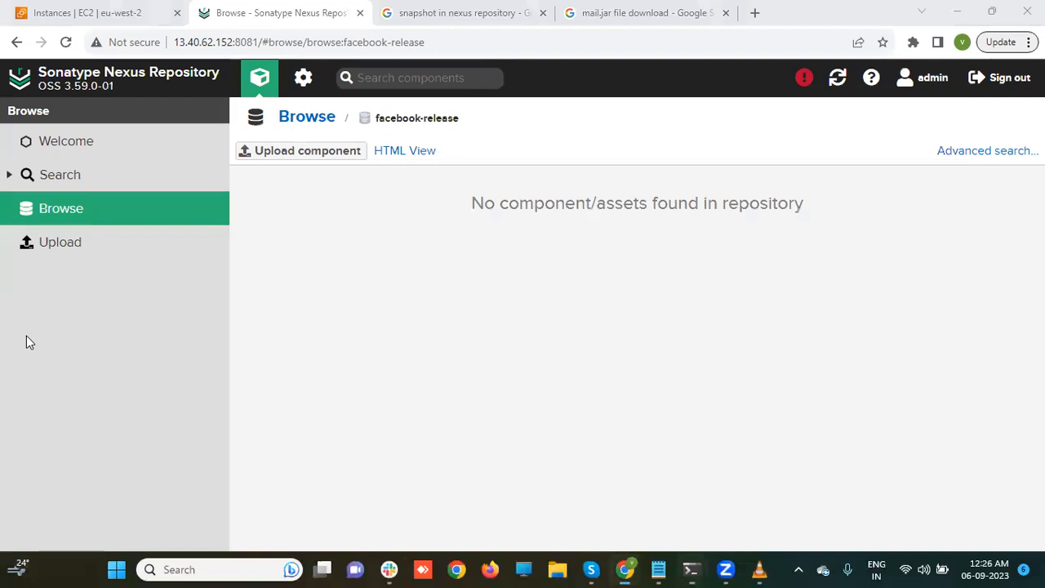
left_click(79, 215)
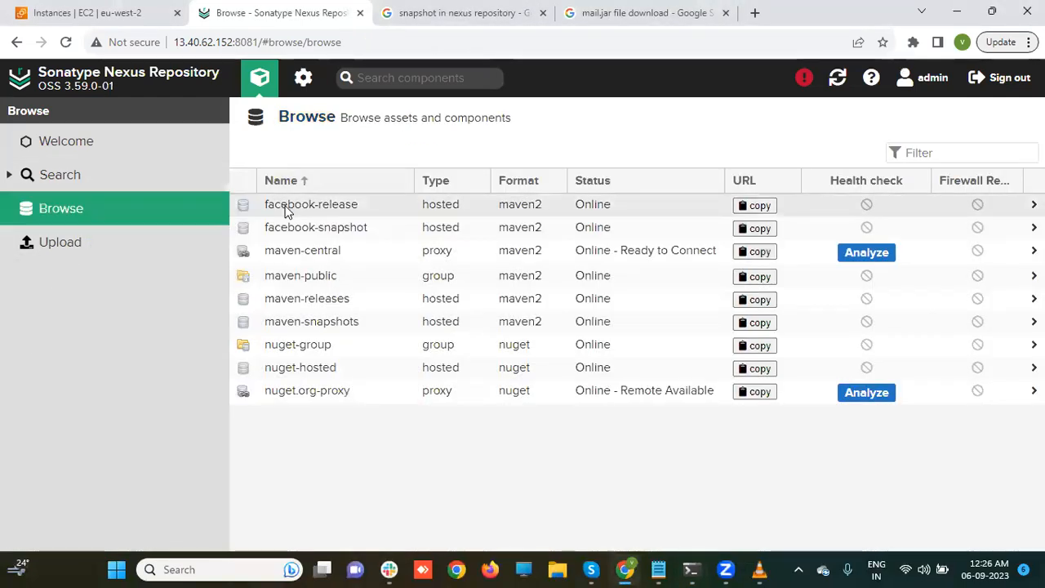
left_click(286, 210)
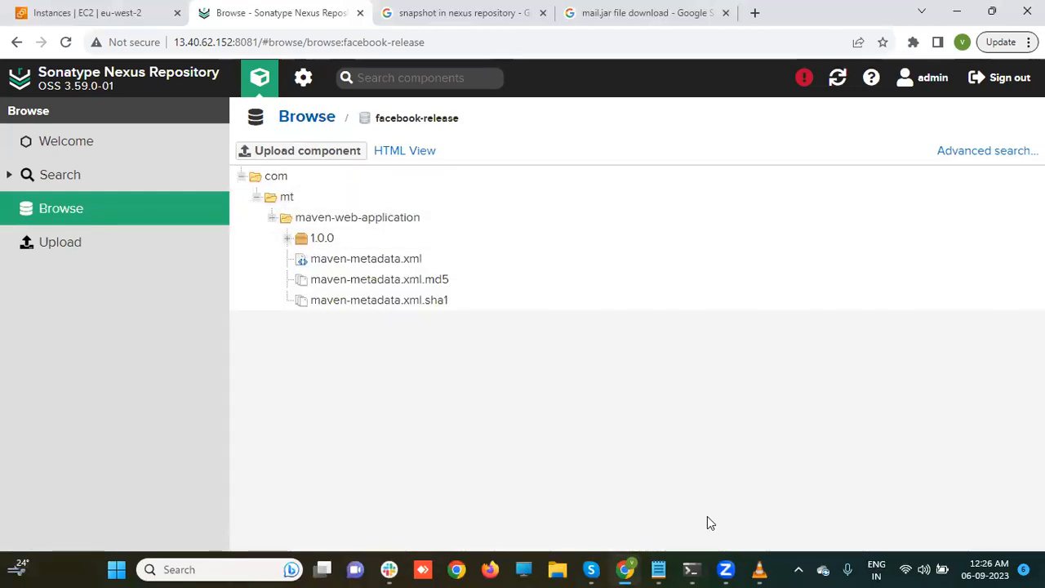
left_click(691, 570)
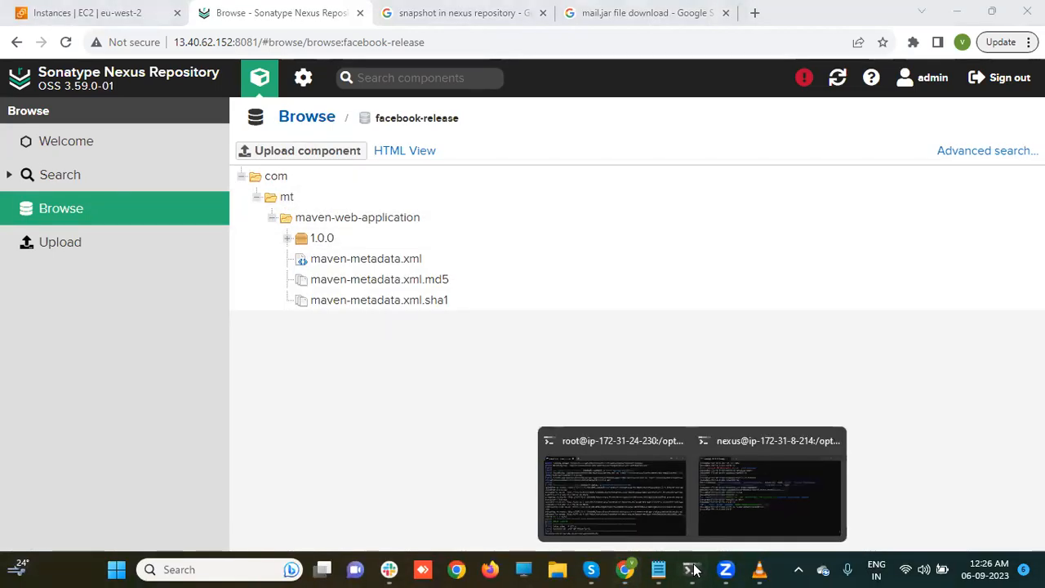
left_click(628, 508)
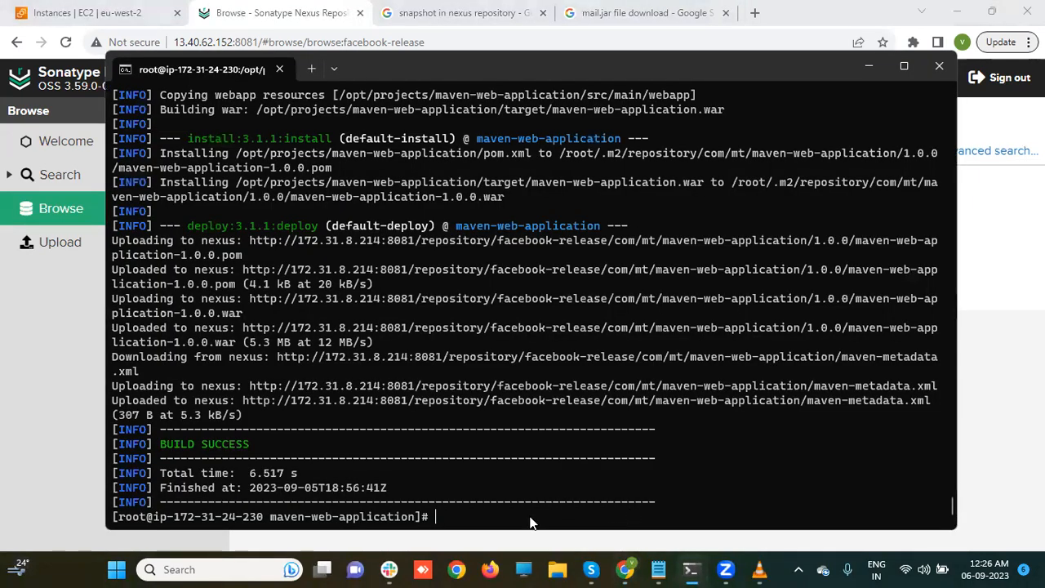
- Rerun mvn clean deploy for 1.0.0 and highlight the resulting status 400 error
key("Up")
key("Return")
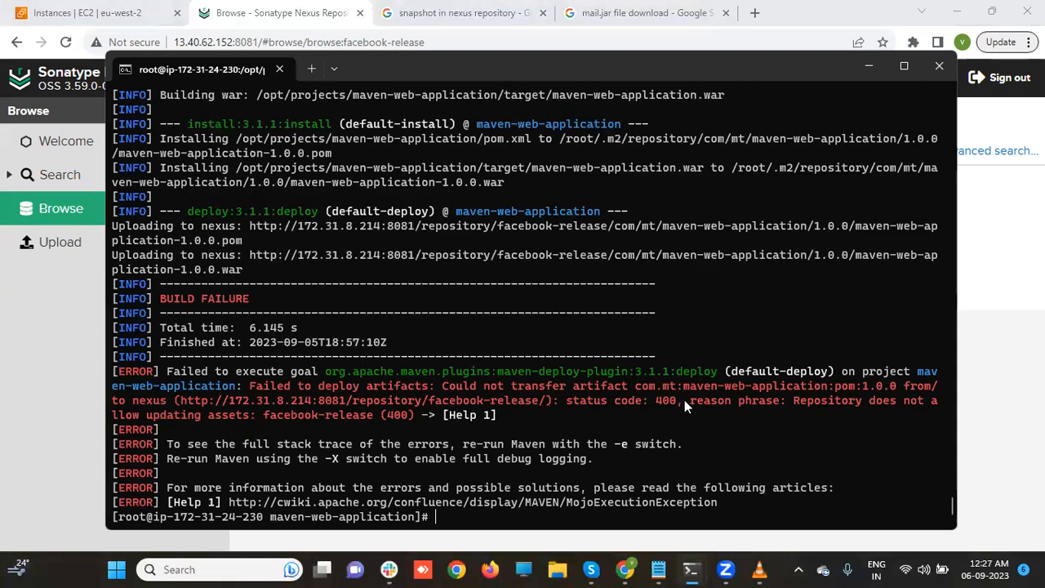
left_click_drag(675, 400, 653, 399)
- Change the pom.xml version from 1.0.0 to 1.1.0 in vi
left_click(485, 515)
type("vi pom.xml")
key("Return")
key("Down")
key("Down")
key("Down")
key("Down")
key("Down")
key("Down")
key("Down")
key("Down")
key("Up")
key("Right")
key("Right")
key("Right")
key("Right")
key("Right")
key("Right")
key("Right")
key("Right")
key("Right")
key("Right")
key("x")
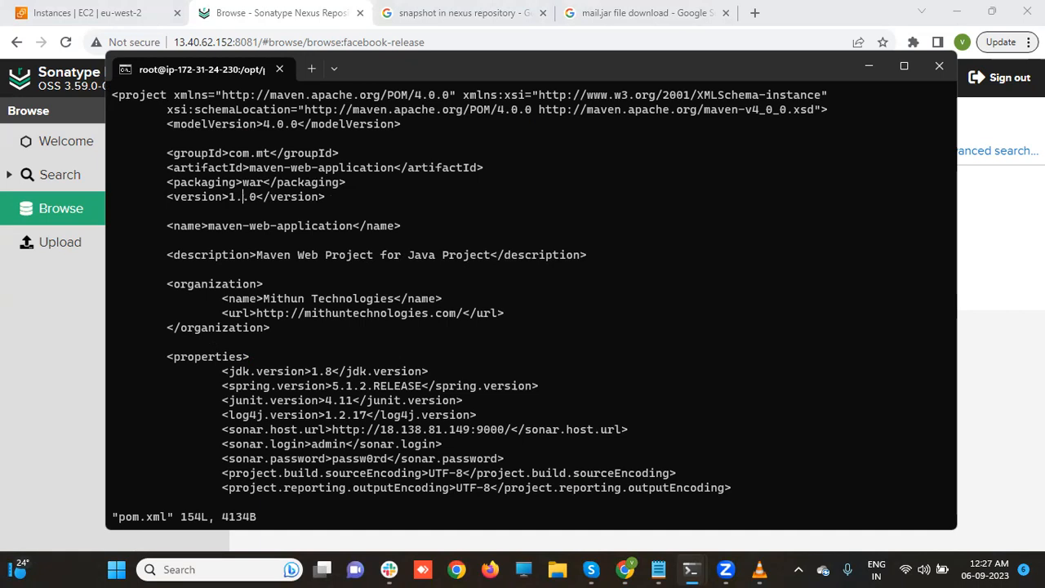
type("ion>1.")
- Save pom.xml and deploy version 1.1.0 with mvn clean deploy
key("Escape")
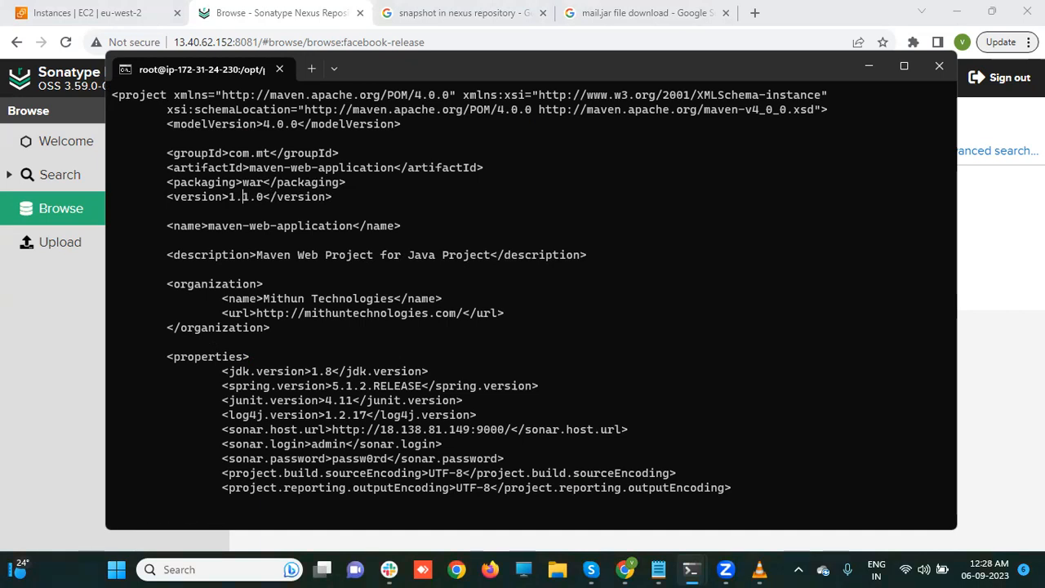
type(":wq")
key("Return")
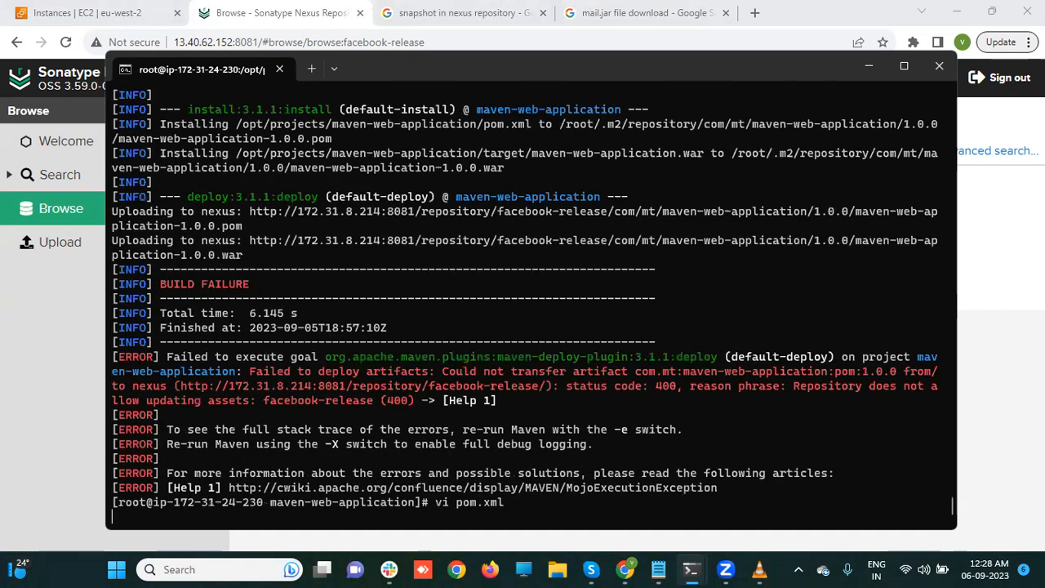
type("mvn clean deploy")
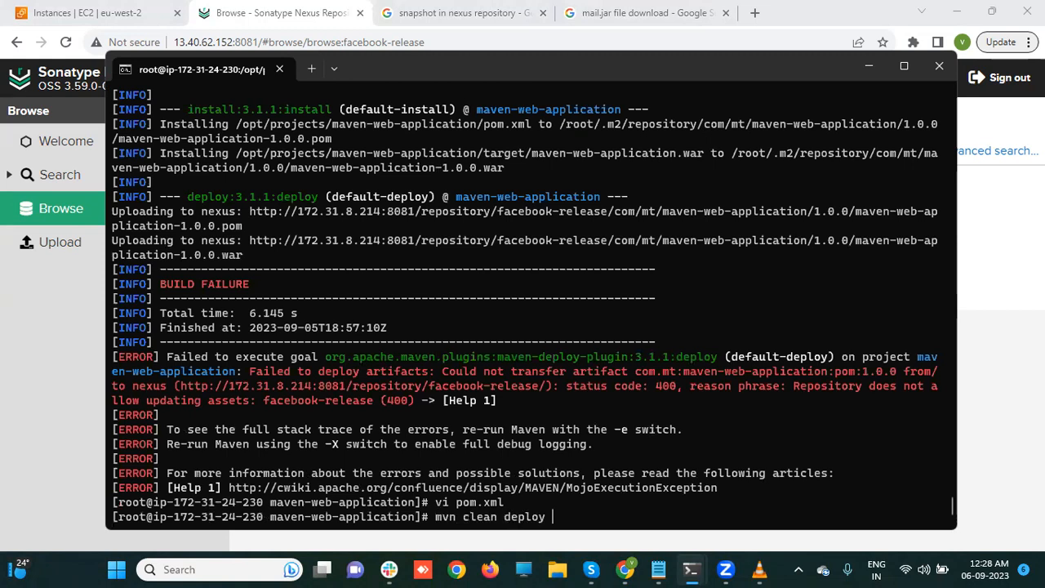
key("Return")
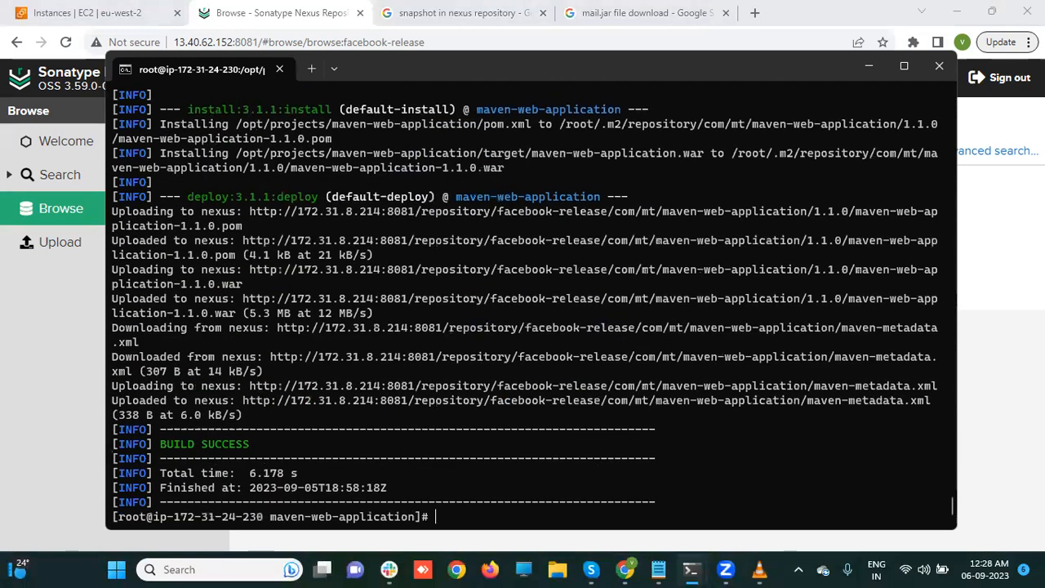
- Check facebook-release lists both 1.0.0 and 1.1.0 folders, then return to the root terminal
left_click(16, 379)
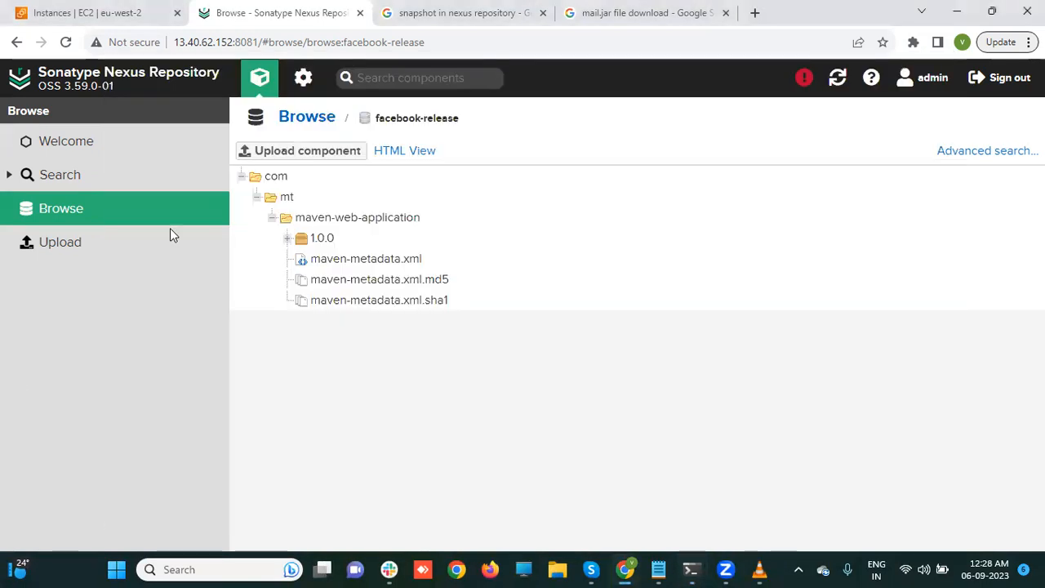
left_click(124, 208)
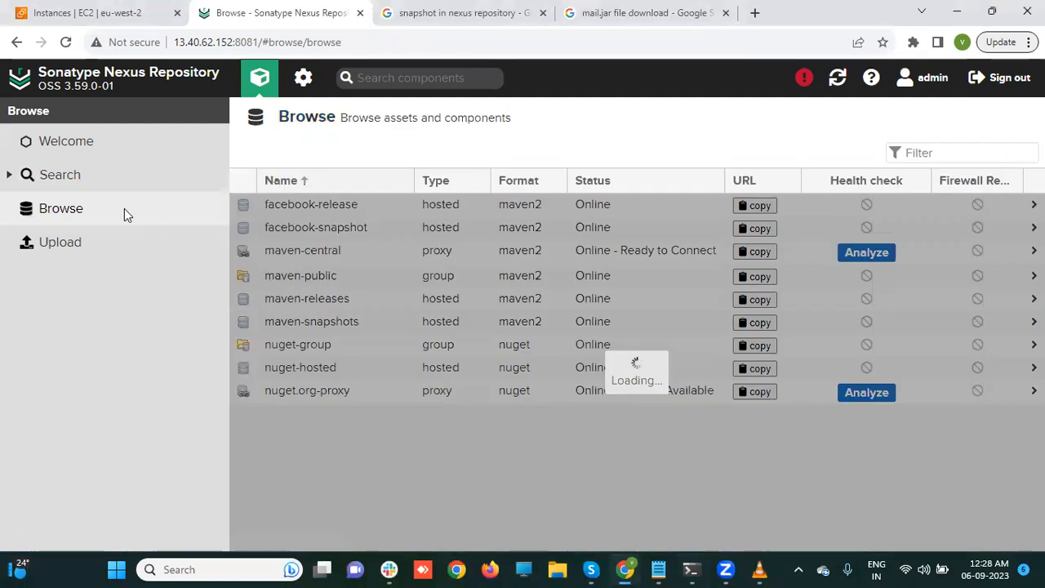
left_click(282, 204)
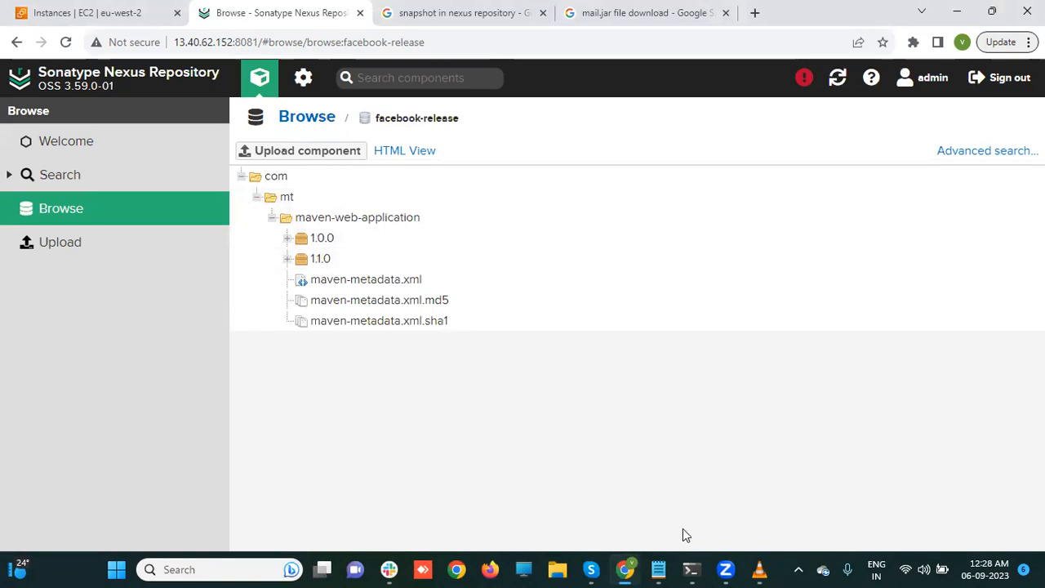
left_click(691, 569)
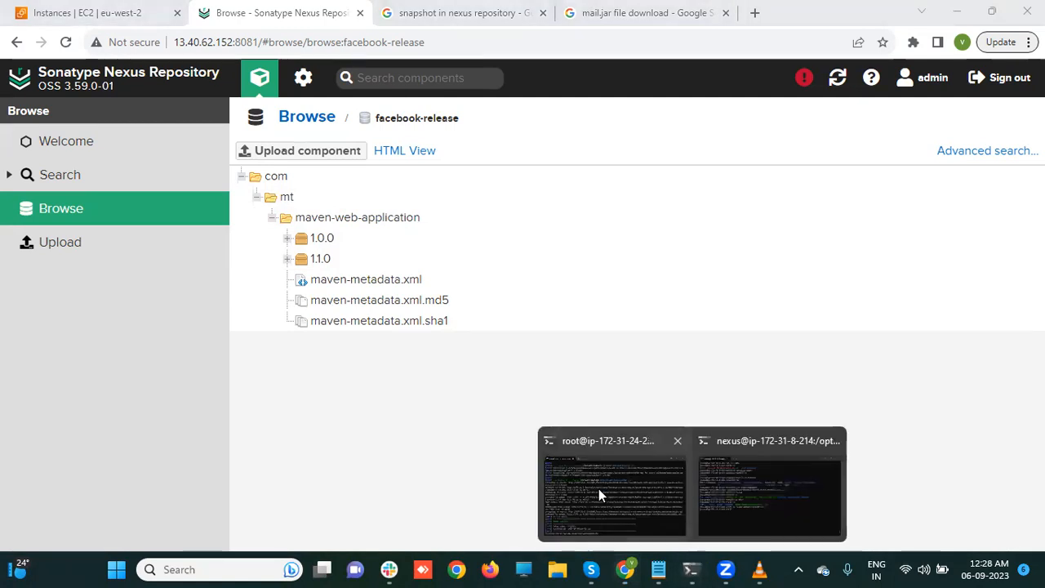
left_click(598, 488)
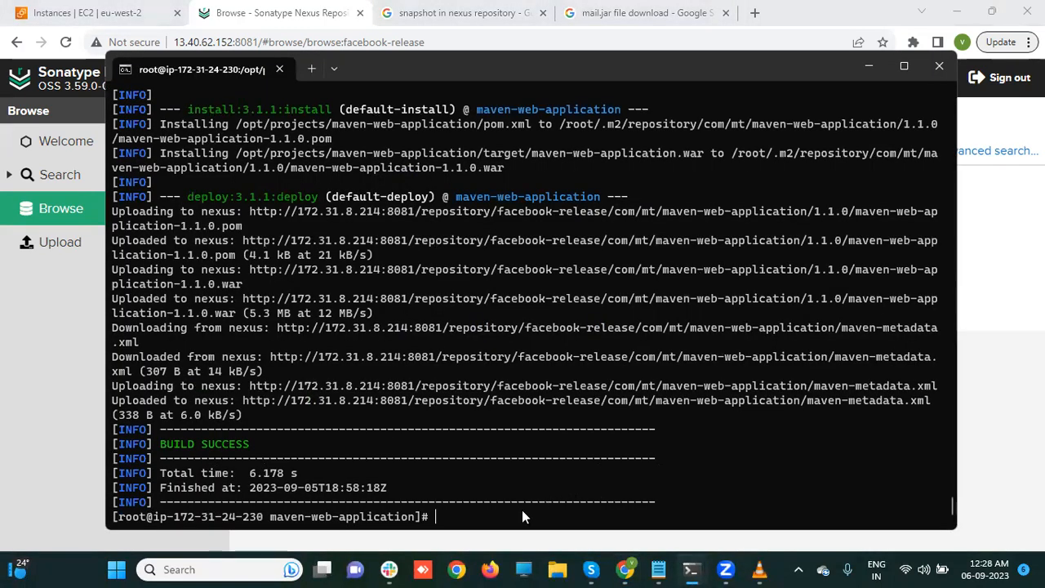
- Rerun the 1.1.0 deploy, see it fail with status 400, and minimize the terminal
key("Up")
key("Return")
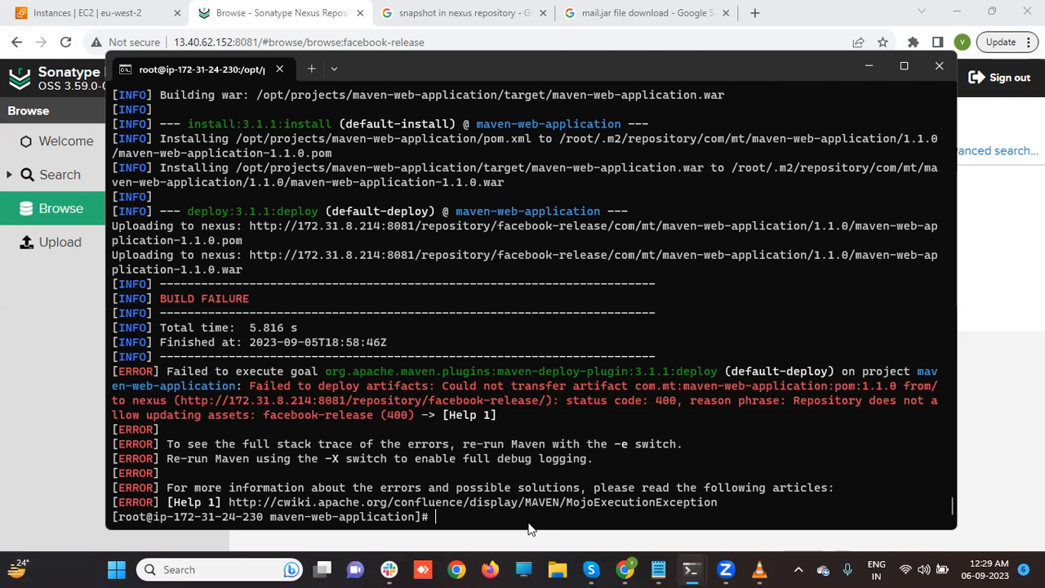
left_click(78, 375)
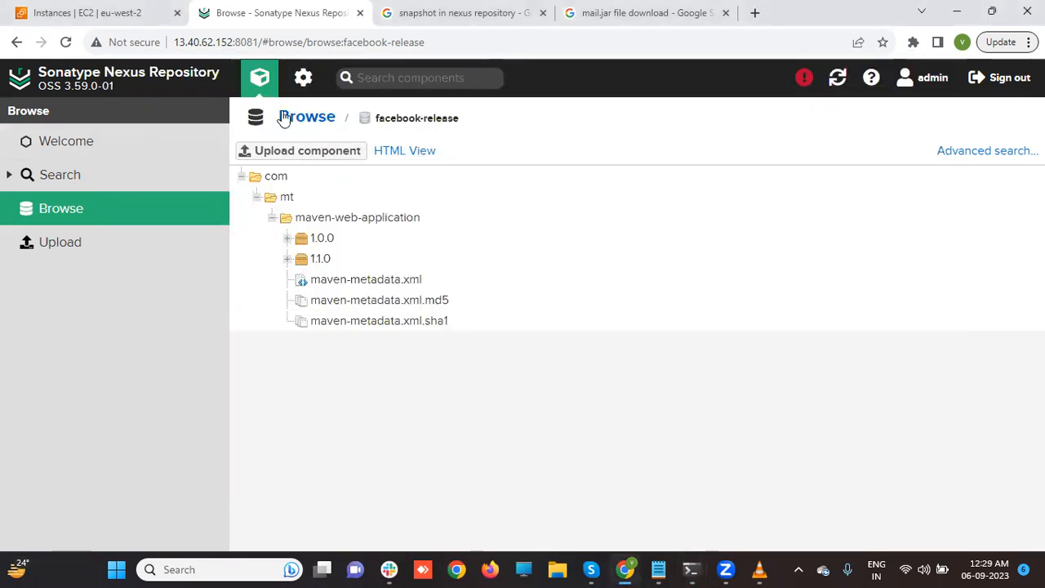
- Inspect facebook-snapshot's settings, highlighting its Snapshot version policy, then go to the Welcome page
left_click(303, 79)
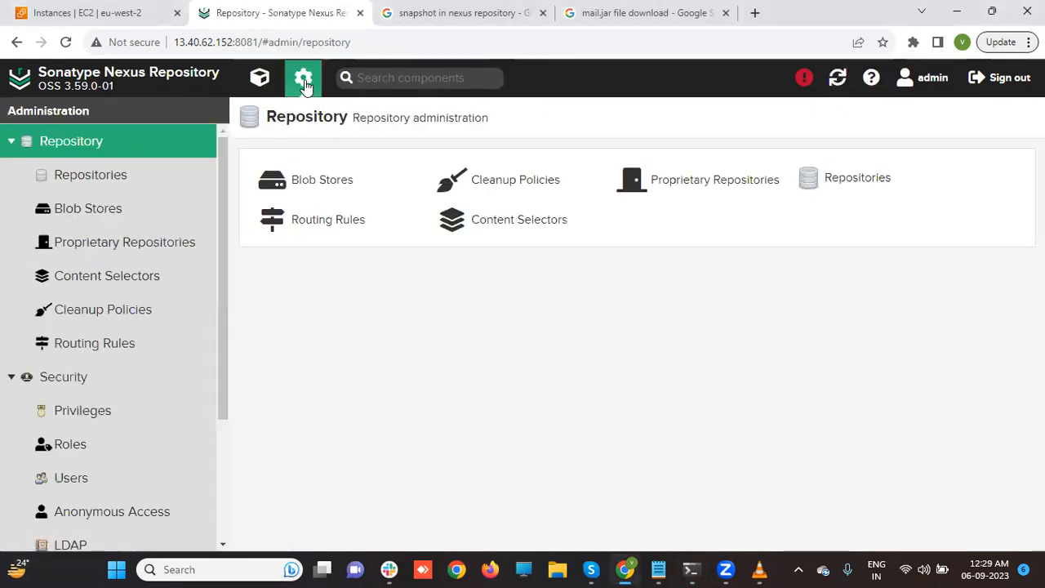
left_click(136, 175)
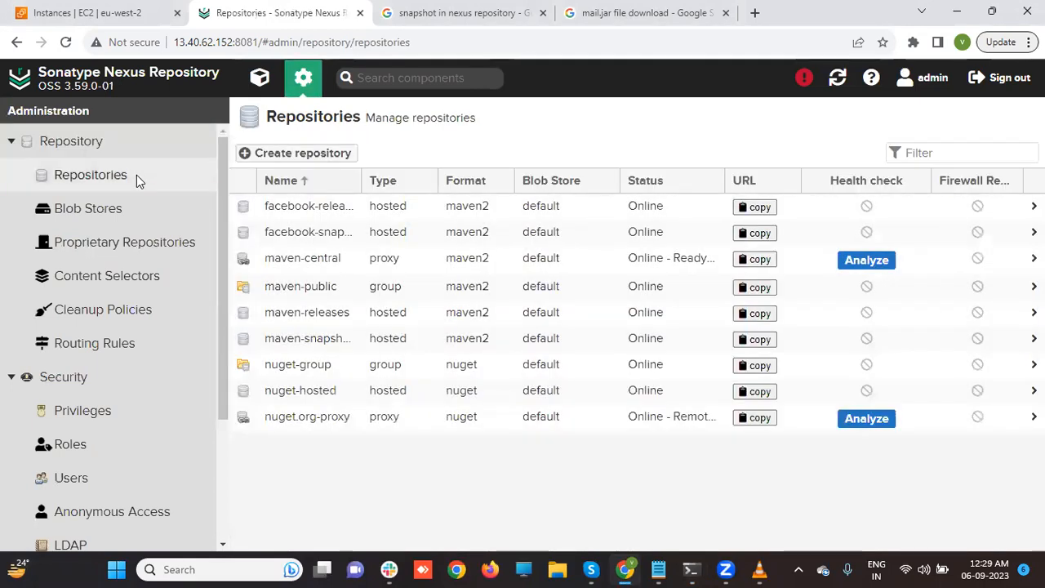
left_click(301, 234)
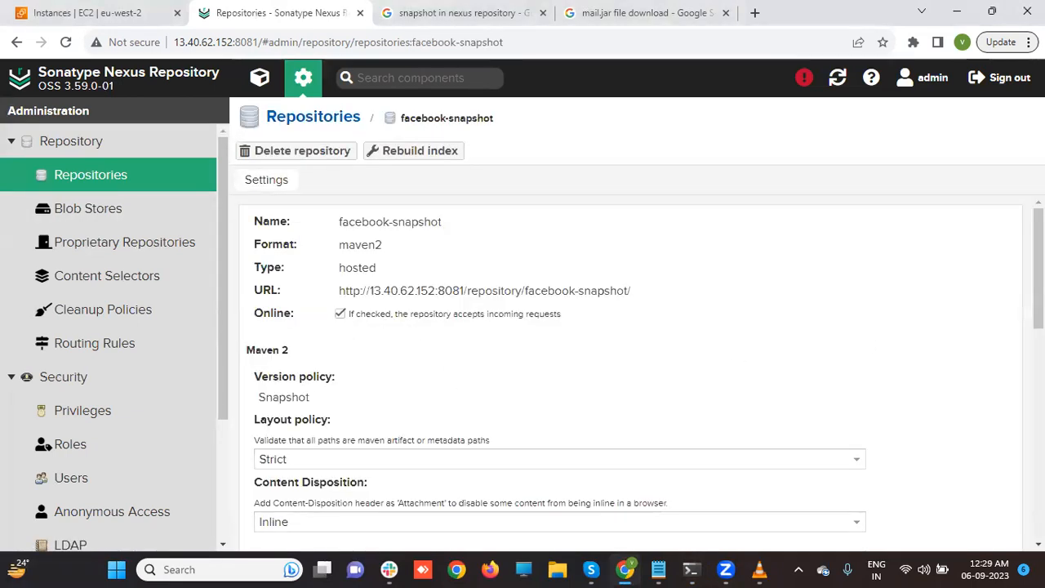
scroll(991, 333, "down", 2)
scroll(646, 373, "down", 5)
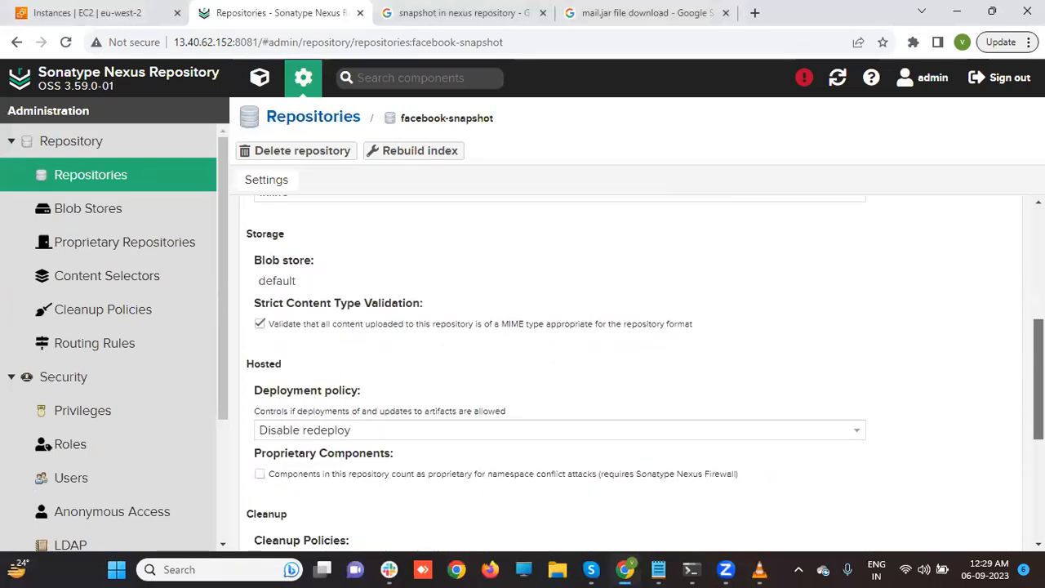
scroll(1015, 515, "down", 1)
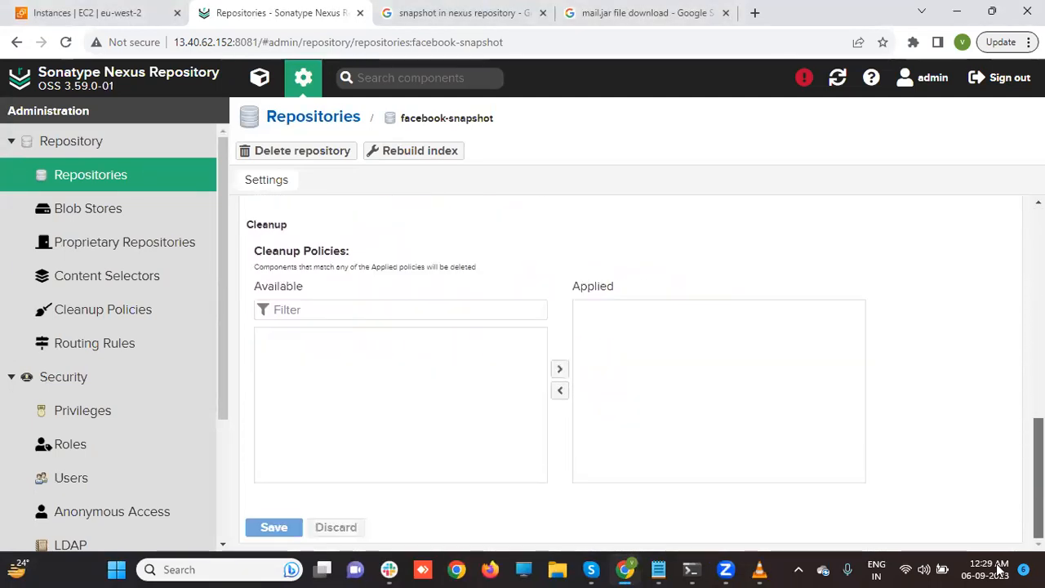
scroll(1014, 538, "up", 5)
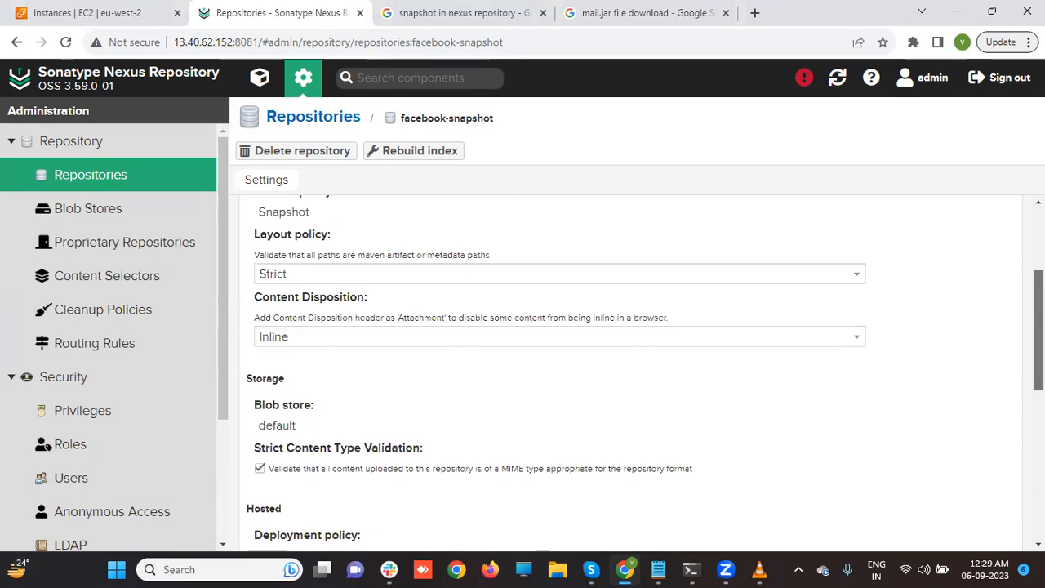
scroll(633, 374, "up", 3)
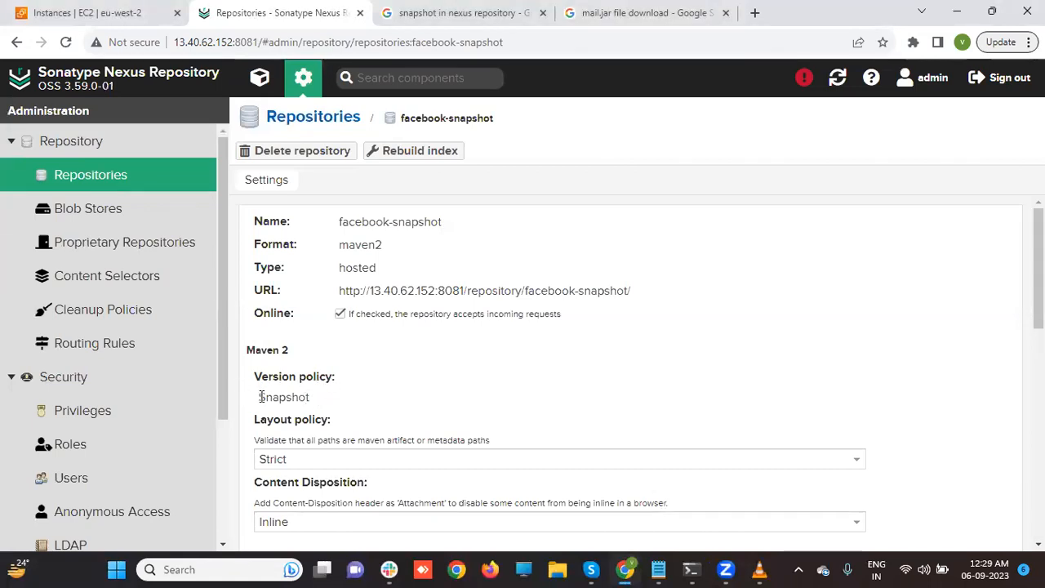
left_click_drag(259, 396, 355, 386)
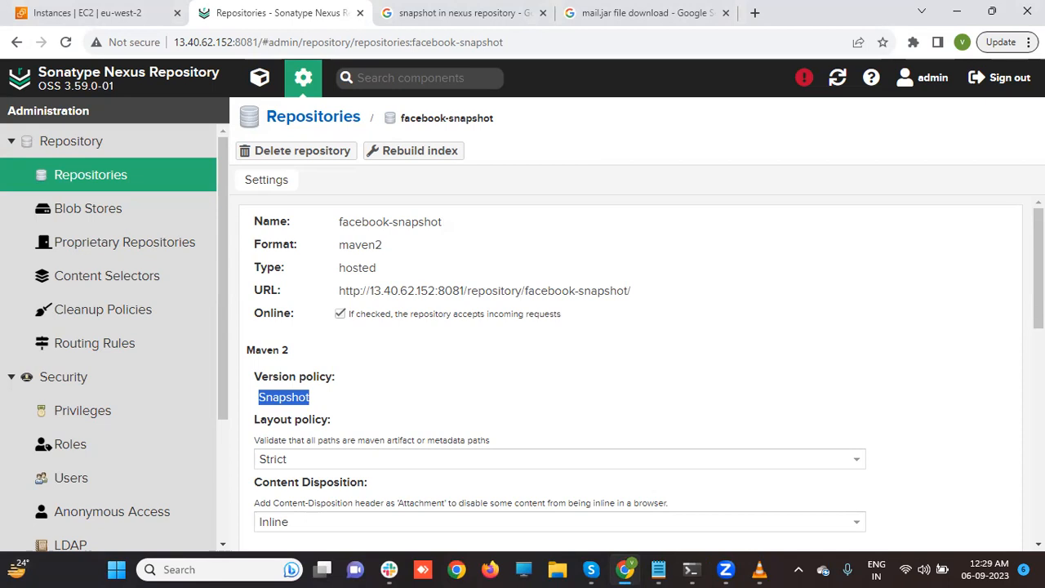
left_click(156, 187)
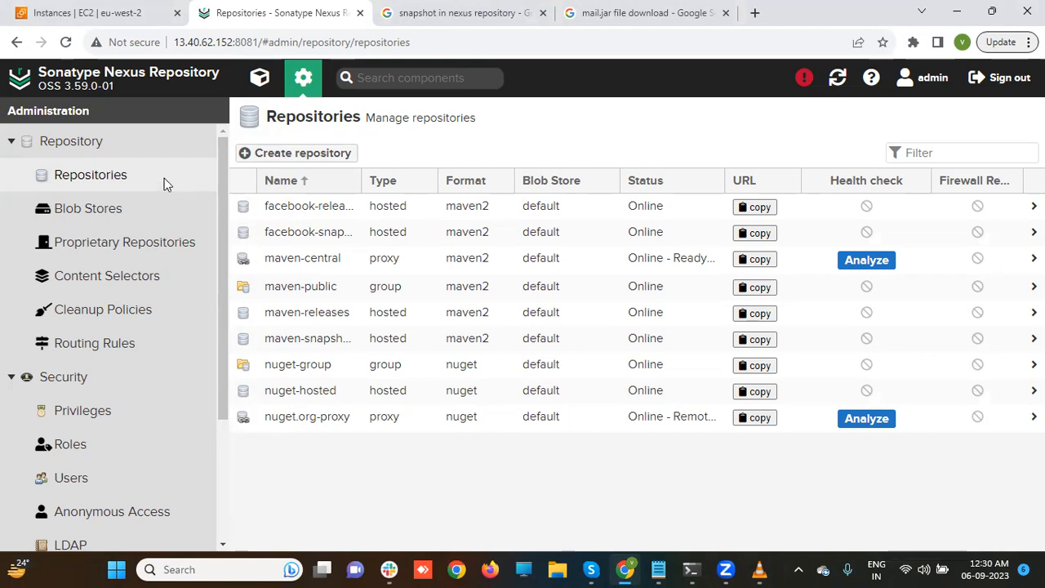
left_click(263, 95)
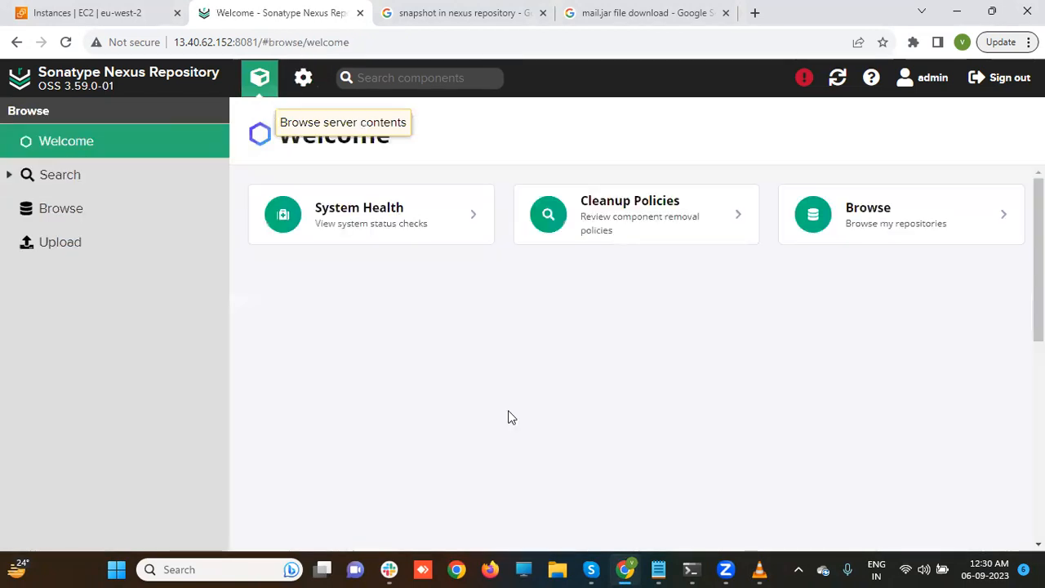
- In Administration > Repositories, switch facebook-release's Deployment policy to Allow redeploy and save
mouse_move(691, 563)
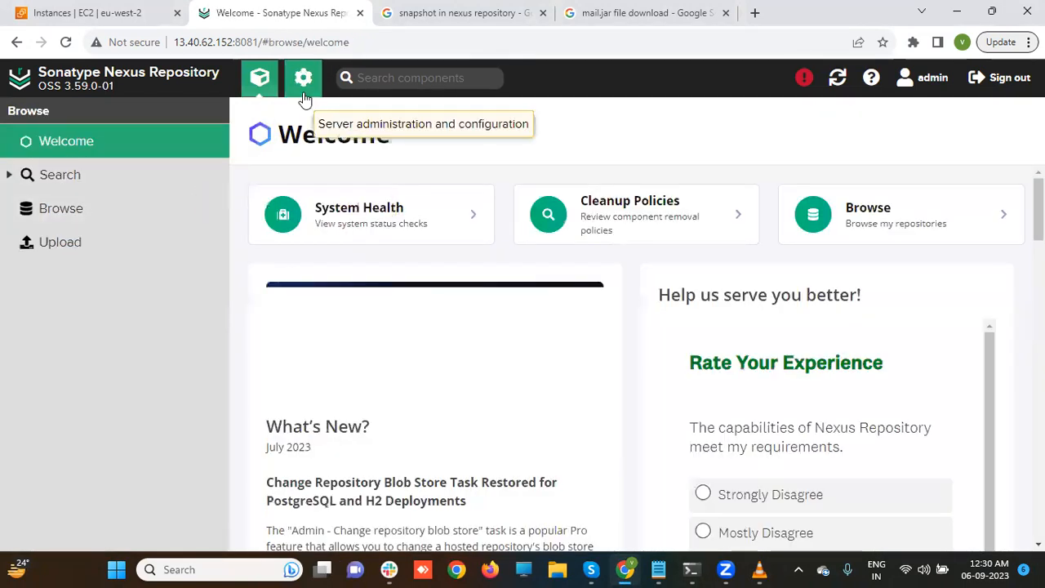
left_click(304, 96)
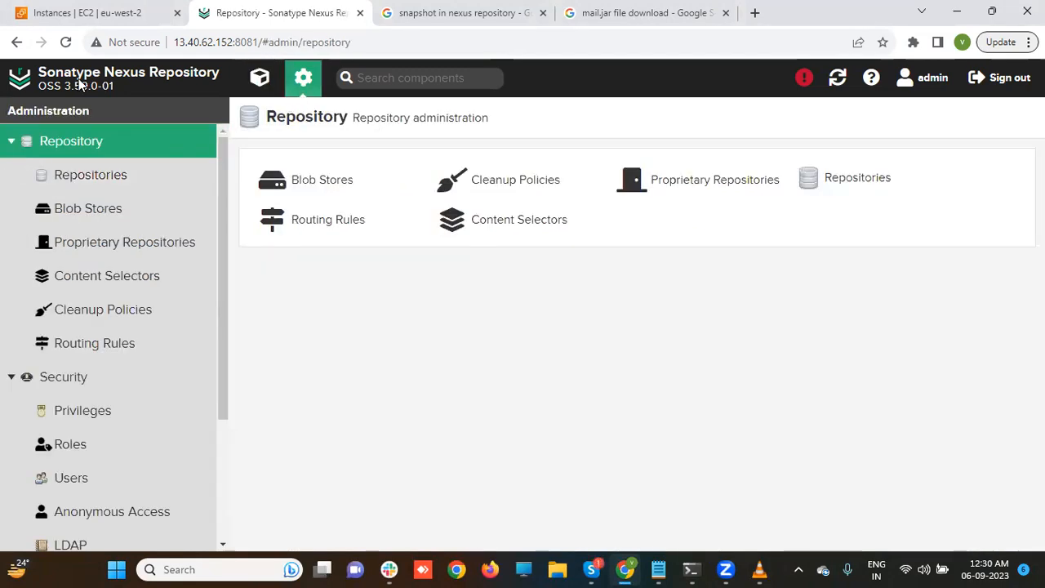
left_click(84, 175)
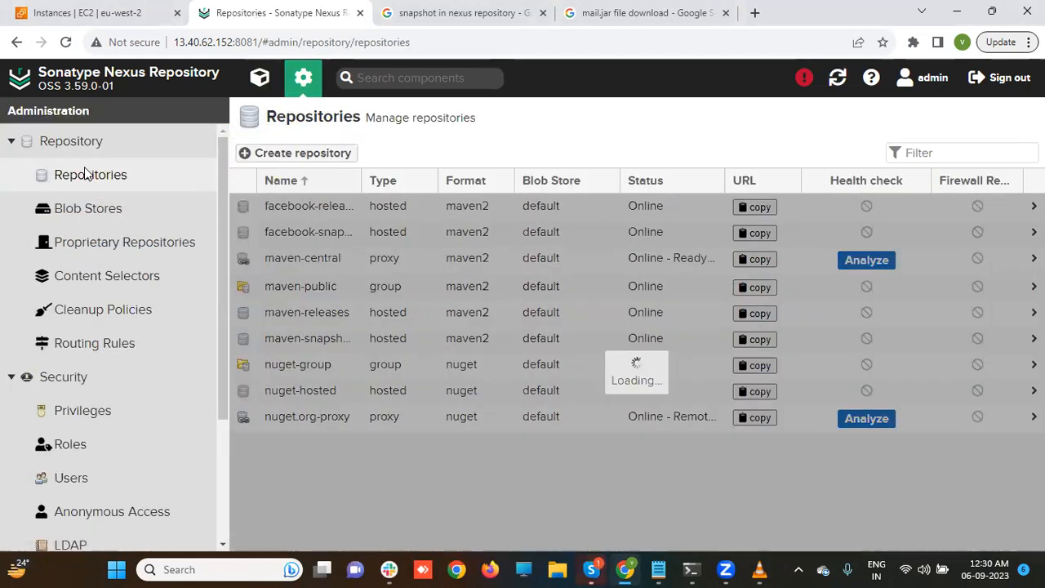
left_click(299, 210)
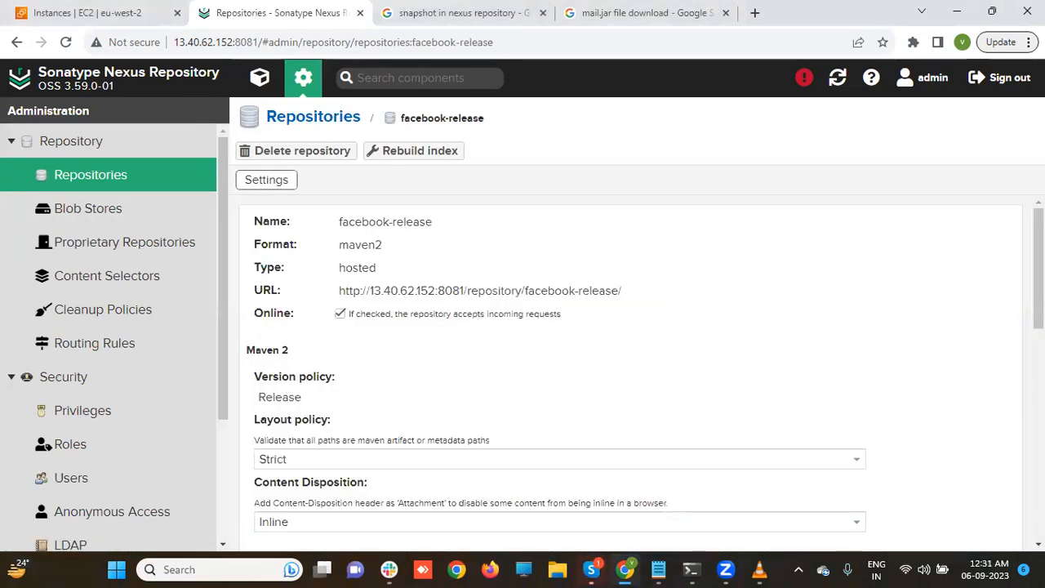
scroll(531, 411, "down", 6)
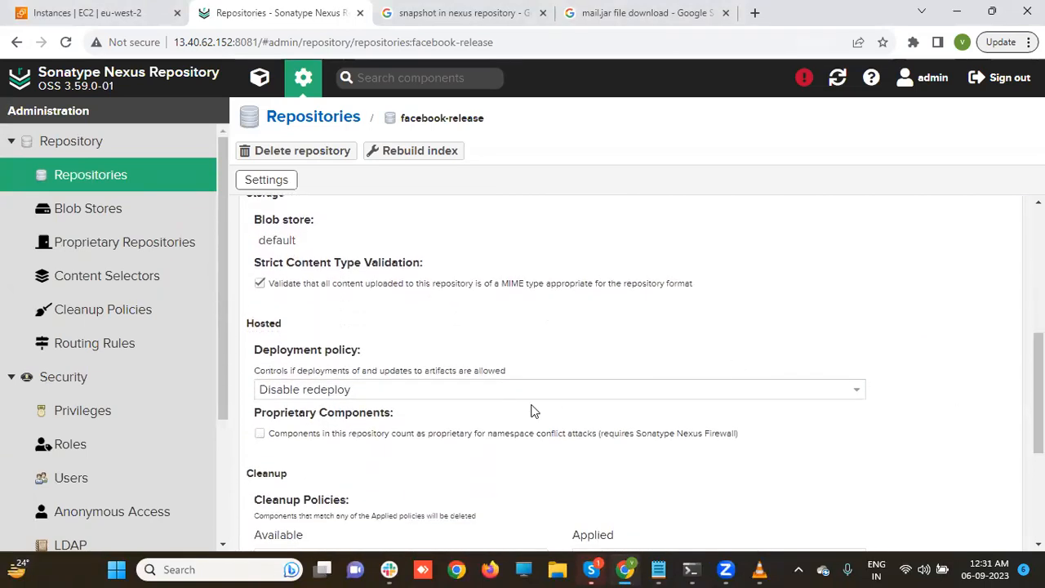
left_click(428, 391)
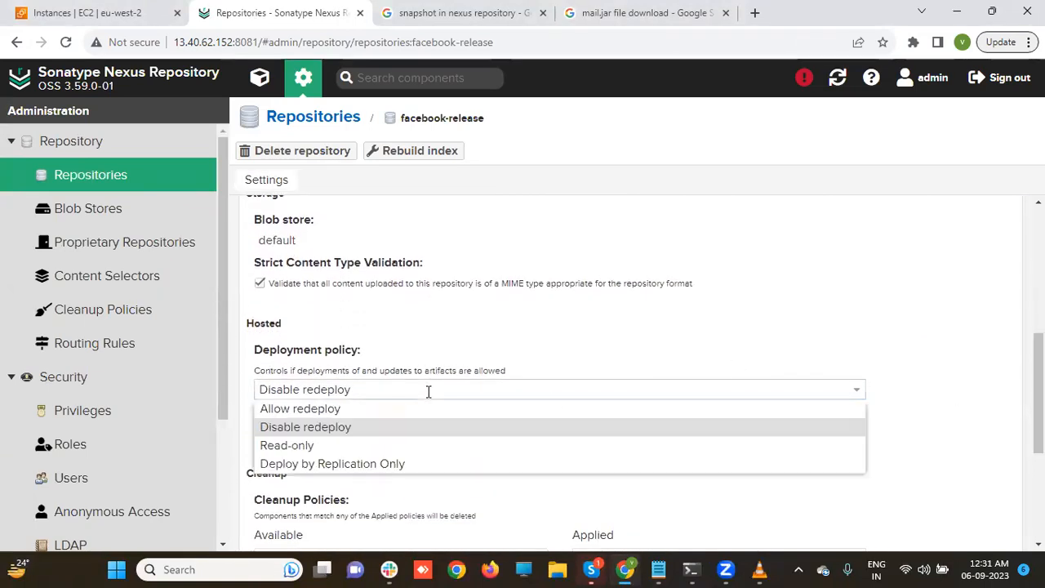
left_click(340, 410)
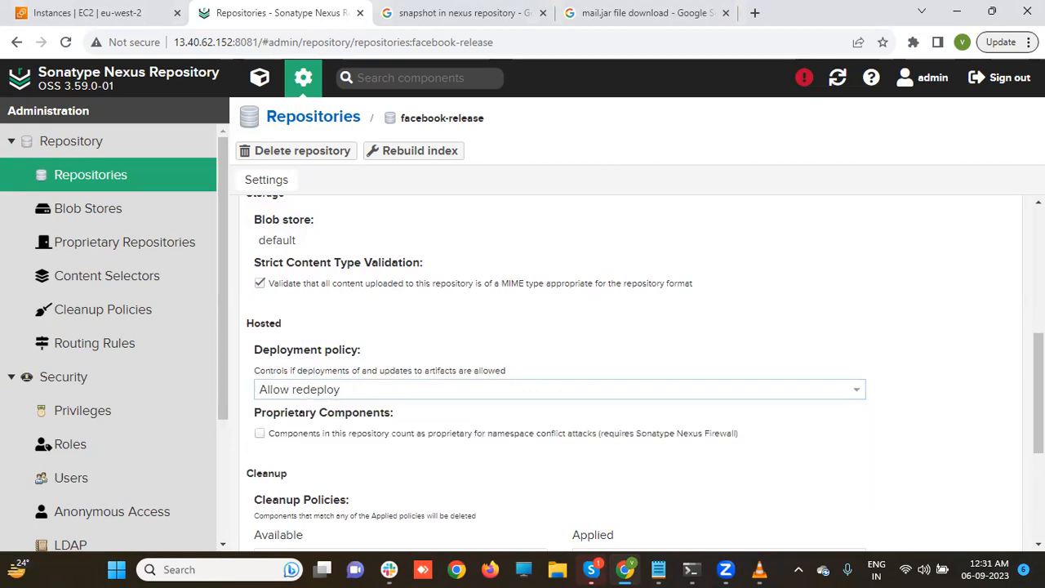
scroll(1012, 369, "down", 3)
left_click(275, 528)
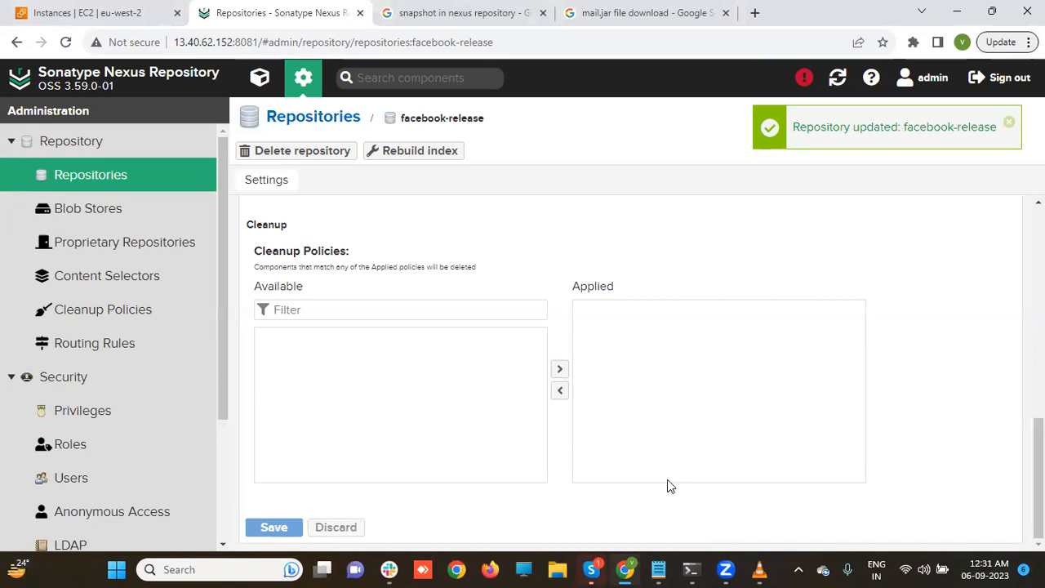
- Reopen pom.xml in vi and save it unchanged at version 1.1.0
mouse_move(701, 565)
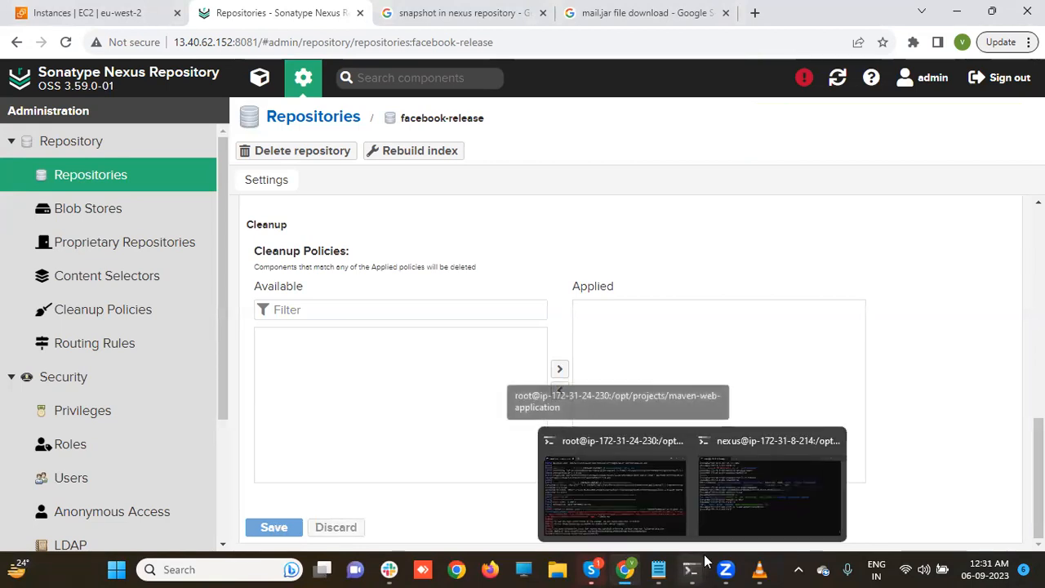
left_click(590, 518)
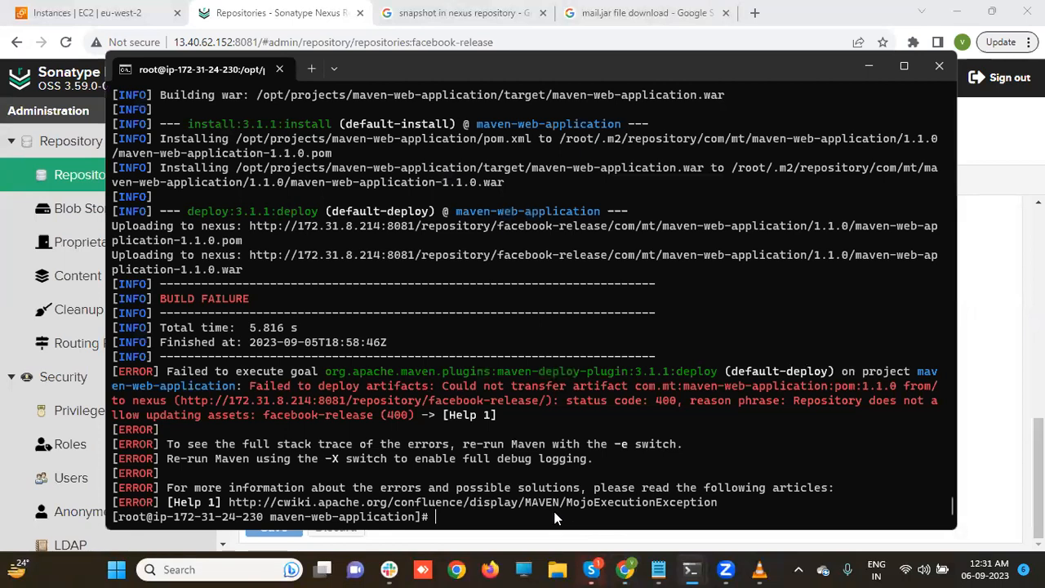
type("mvn")
key("BackSpace")
key("BackSpace")
key("BackSpace")
key("BackSpace")
type("vi pom.xml")
key("Return")
key("Down")
key("Down")
key("Down")
key("Down")
key("Down")
key("Down")
key("Down")
key("Right")
key("Right")
key("Right")
key("Right")
key("Right")
key("Right")
key("Right")
key("Right")
key("Right")
key("Right")
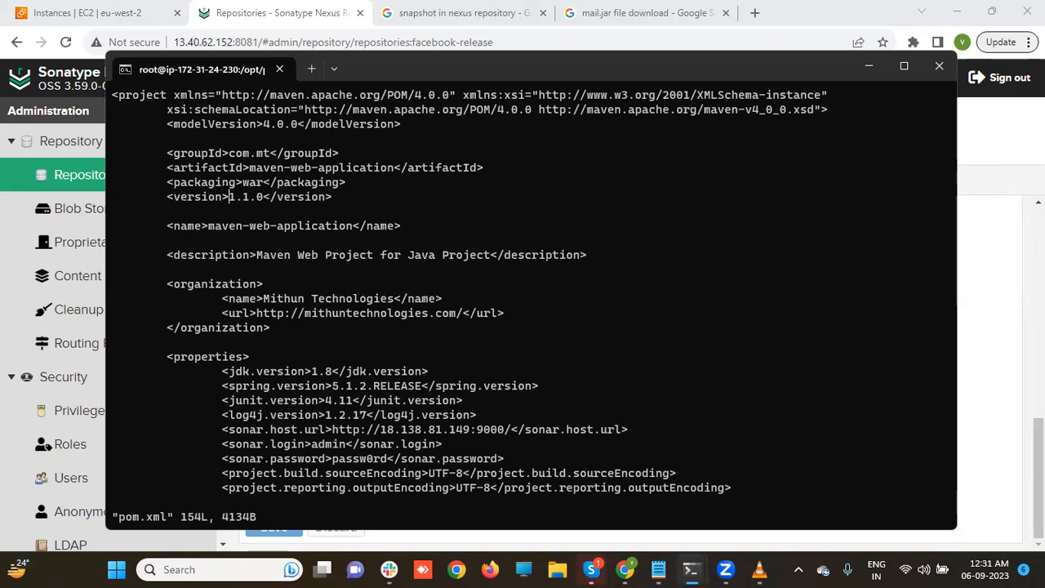
key("i")
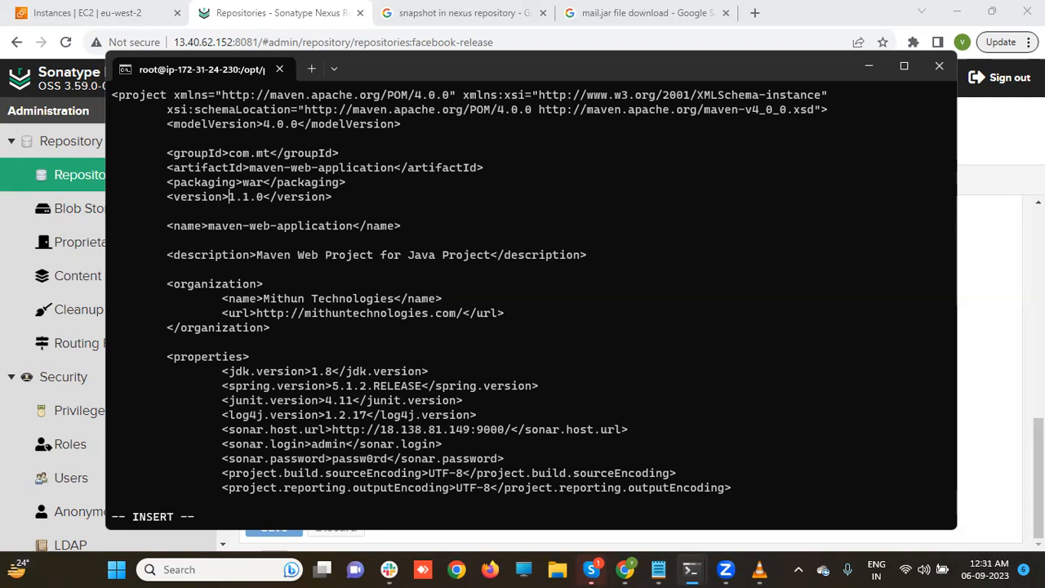
key("Escape")
type(":wq")
key("Return")
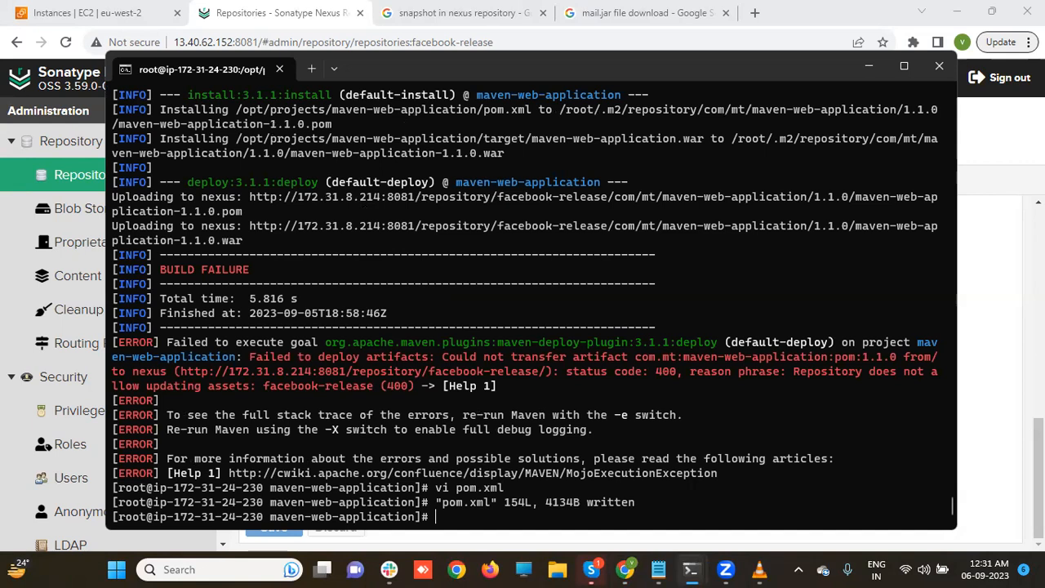
- Rerun mvn clean deploy, now succeeding for 1.1.0, and minimize the terminal
type("mvn clean deploy")
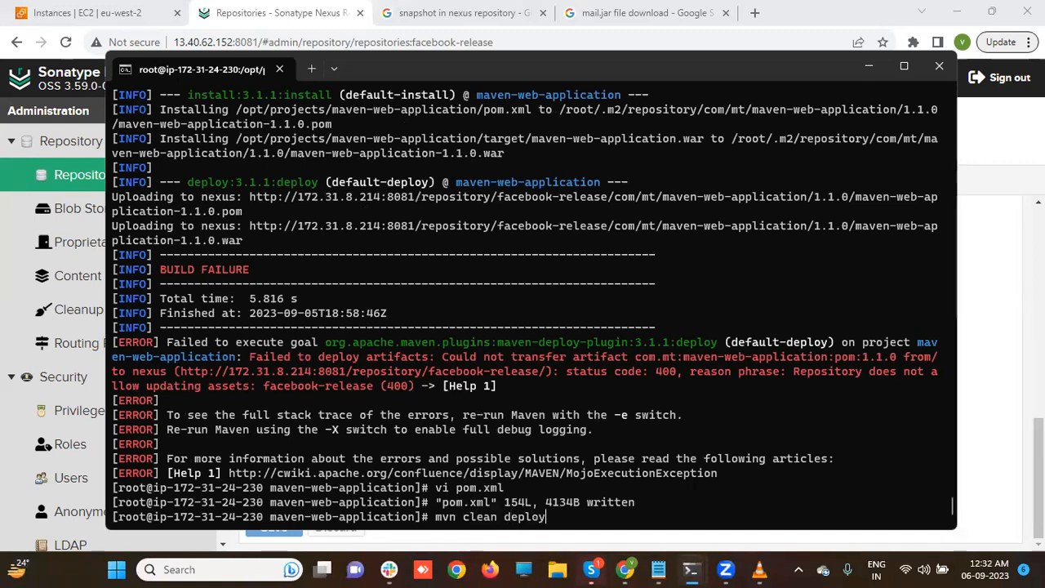
key("Return")
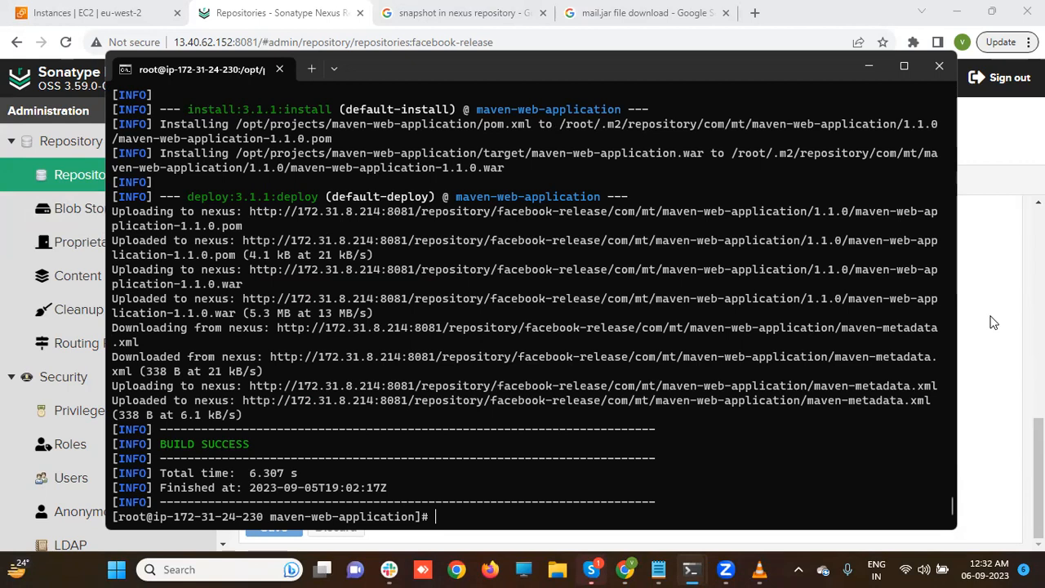
left_click(869, 66)
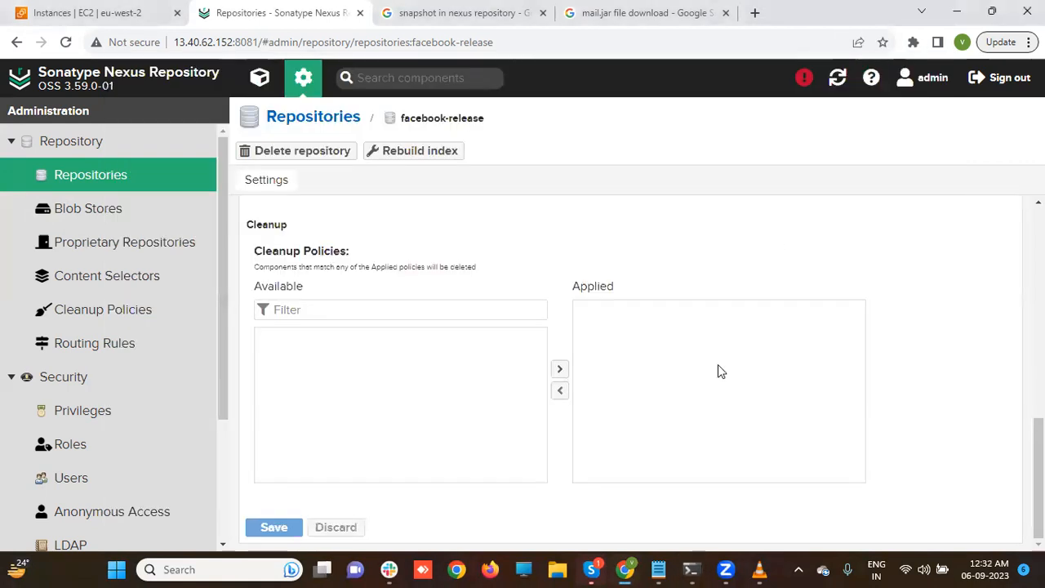
- Set the facebook-release deployment policy to Allow redeploy
scroll(718, 369, "up", 3)
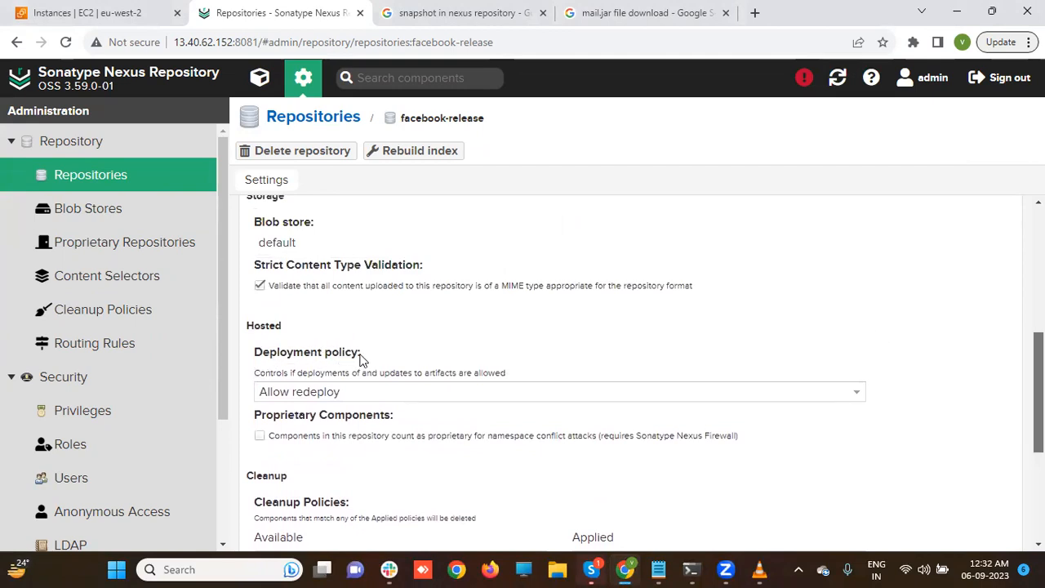
left_click(365, 393)
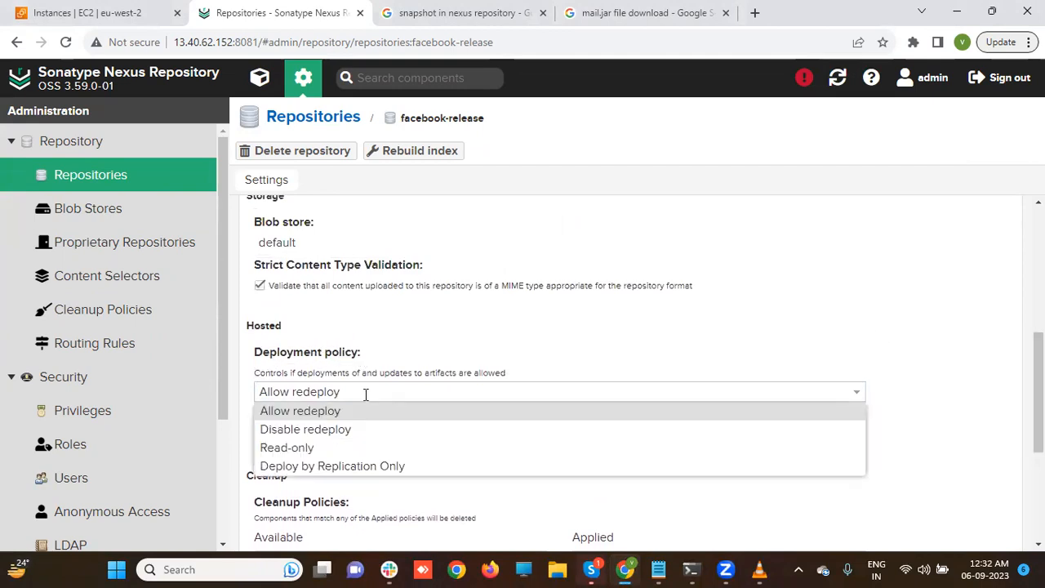
left_click(302, 413)
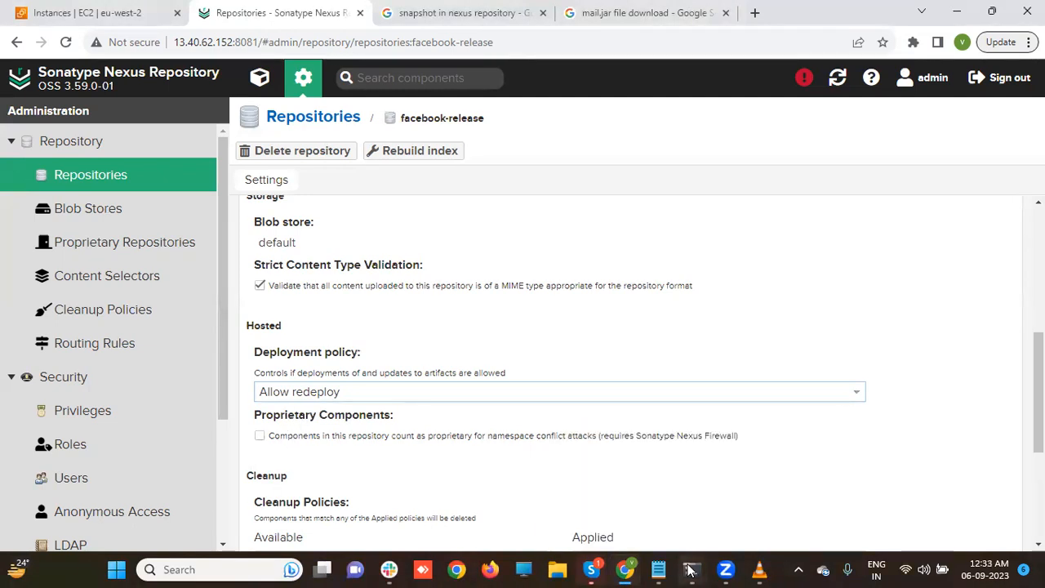
- Open /opt/apache-maven-3.9.4/conf/settings.xml in vi on the root server terminal
mouse_move(690, 569)
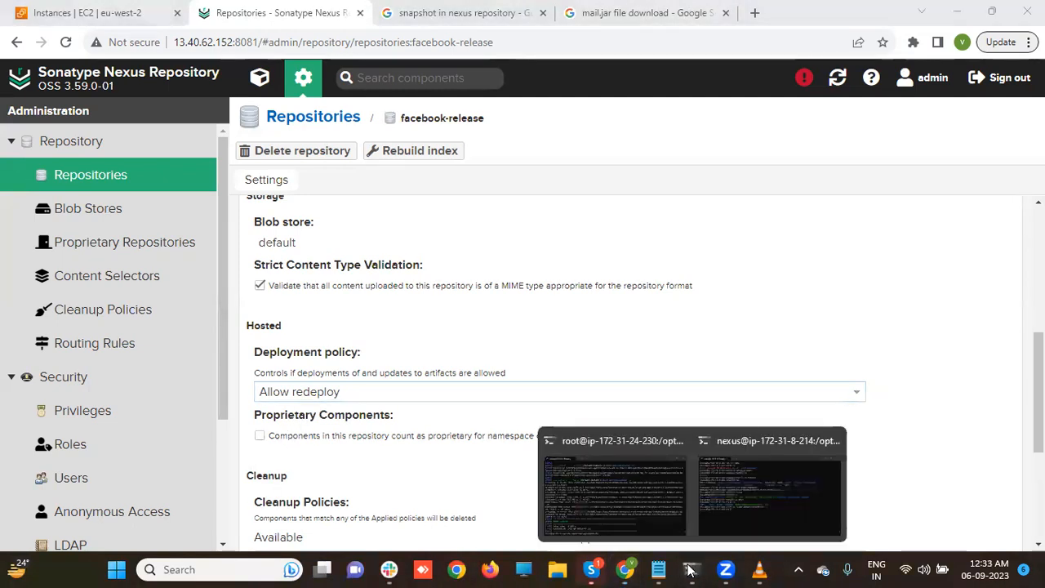
left_click(659, 525)
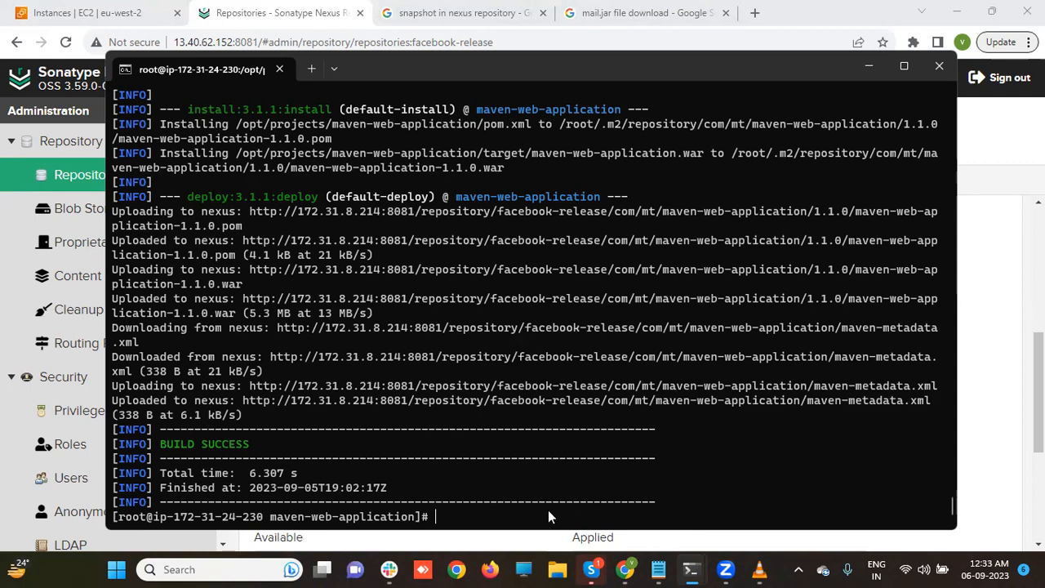
type("vi /opt/a")
key("Tab")
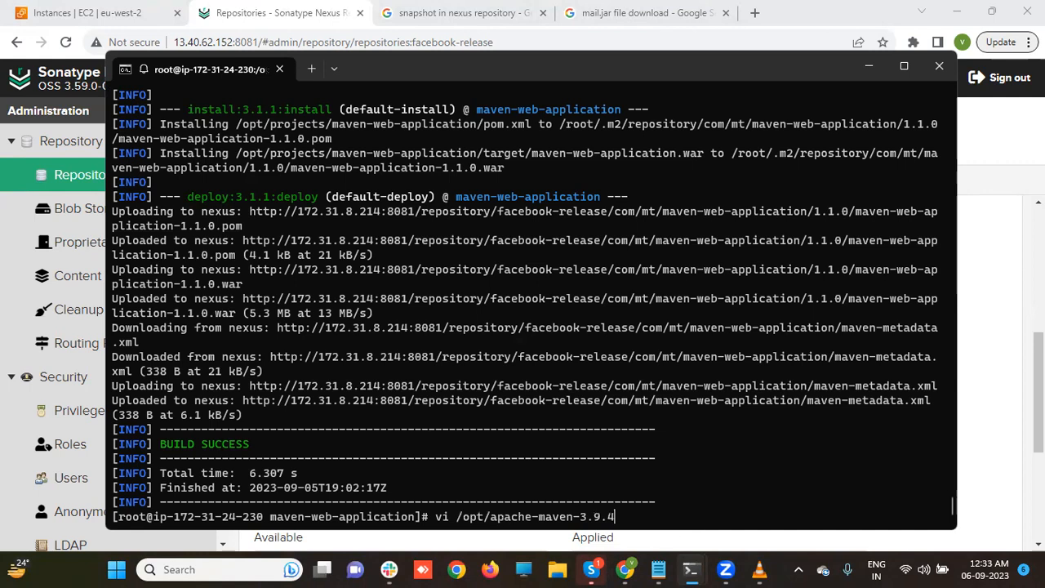
type("/")
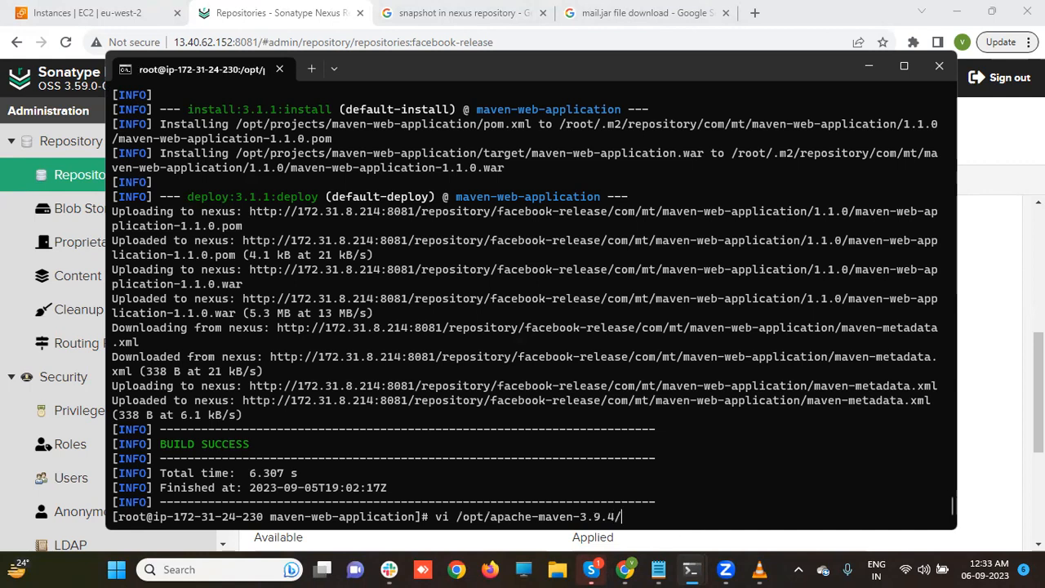
type("c")
key("Tab")
type("s")
key("Tab")
key("Return")
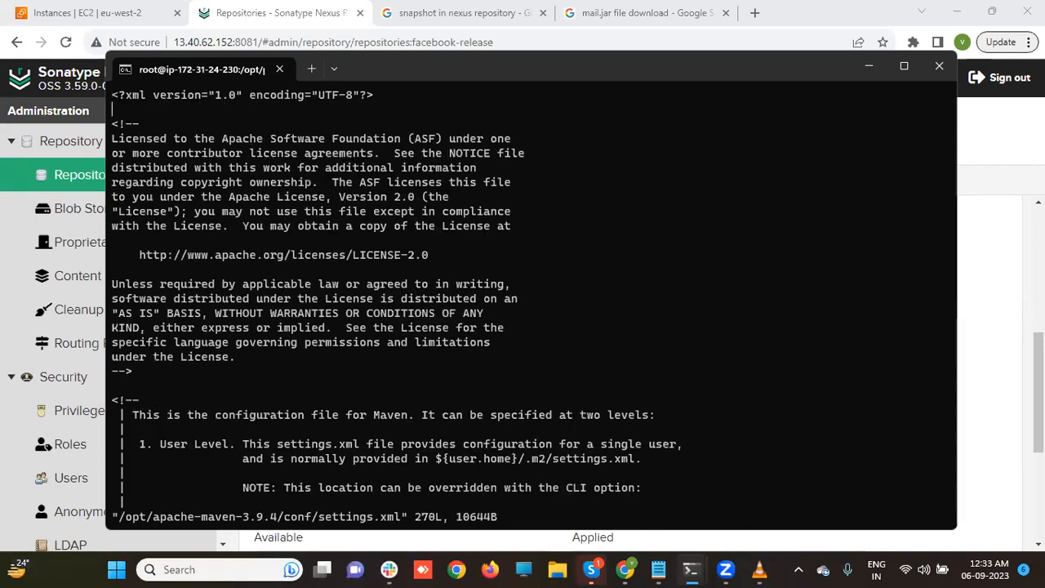
- Append an extra character to the nexus server password, then save with :wq
scroll(531, 302, "down", 9)
scroll(523, 302, "down", 15)
scroll(111, 501, "down", 7)
key("Up")
key("Up")
key("Up")
key("Up")
key("Up")
key("Up")
key("Up")
key("Up")
key("Up")
key("Up")
key("Up")
key("Up")
key("Up")
key("Up")
key("Up")
key("Up")
key("Up")
key("Up")
key("Up")
key("Up")
key("Up")
key("Up")
key("Up")
key("Up")
key("Up")
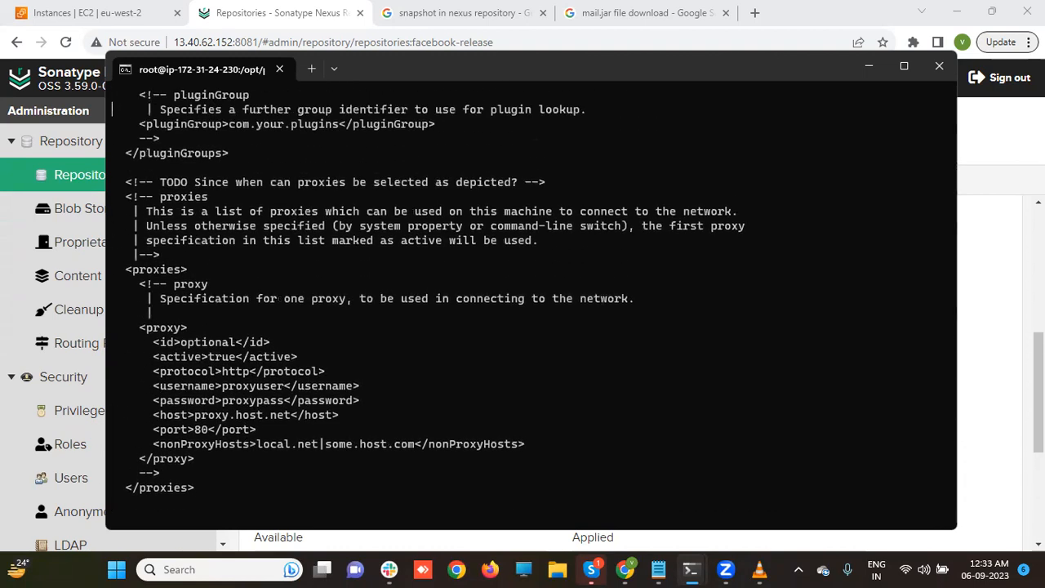
scroll(530, 302, "down", 7)
scroll(112, 502, "down", 11)
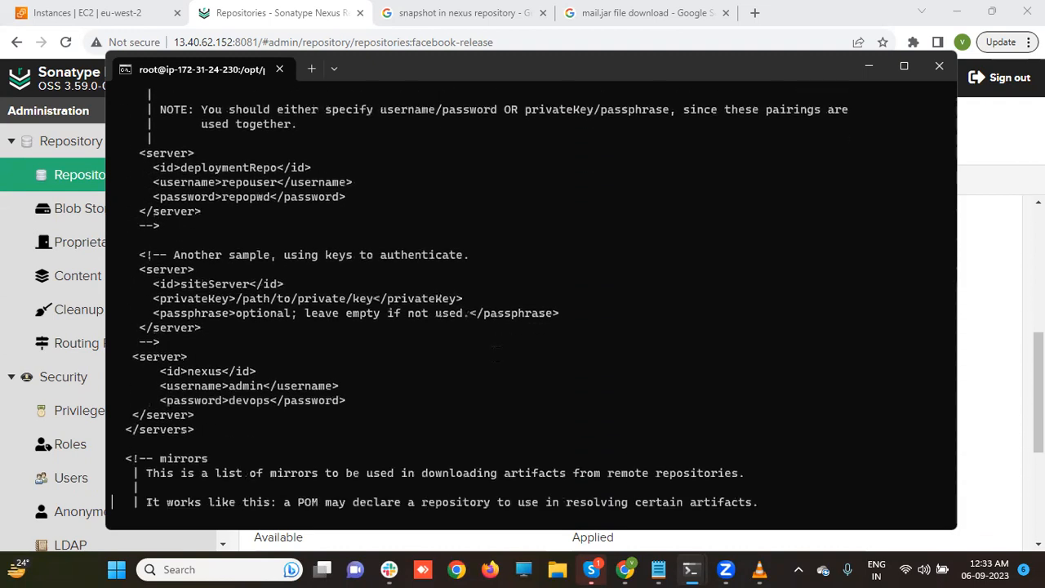
scroll(111, 501, "down", 1)
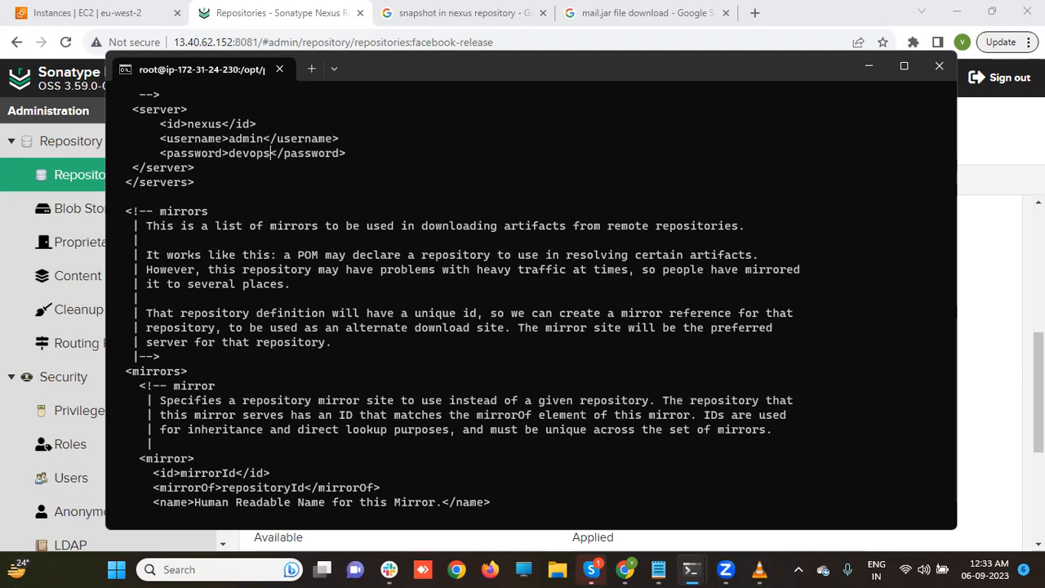
key("s")
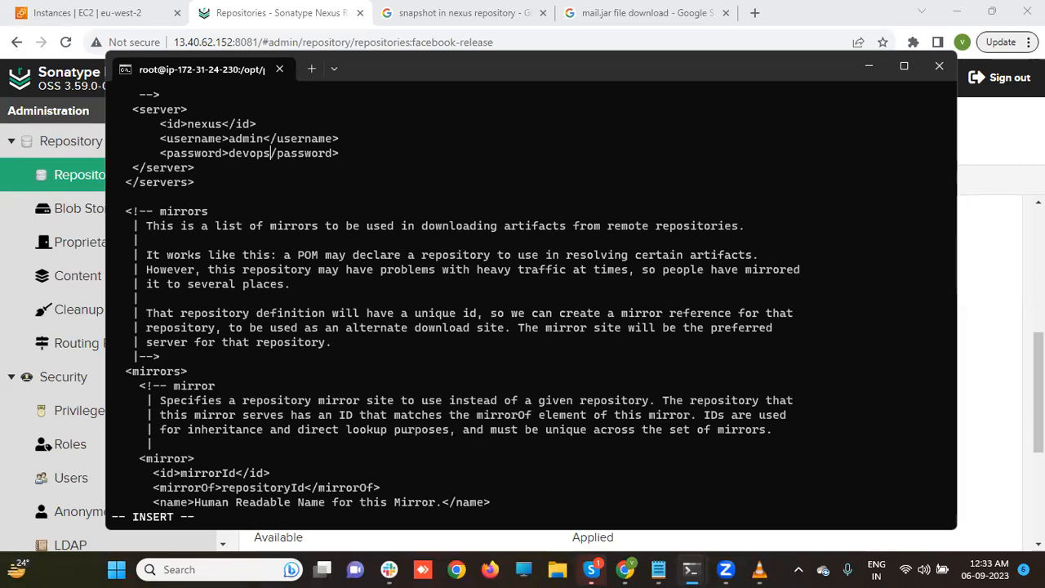
key("Escape")
key("u")
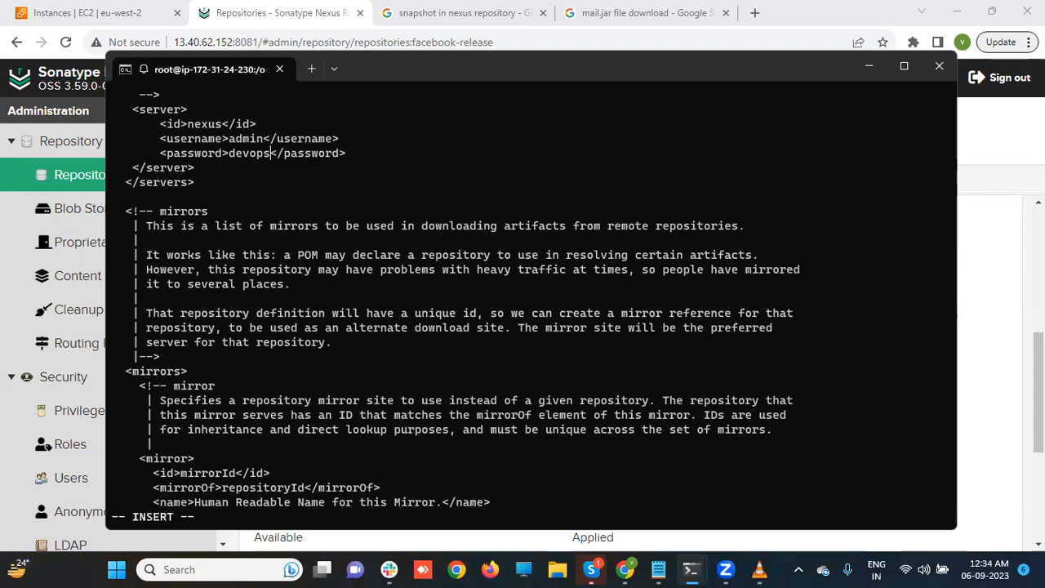
type("s")
key("Escape")
type(":wq")
key("Return")
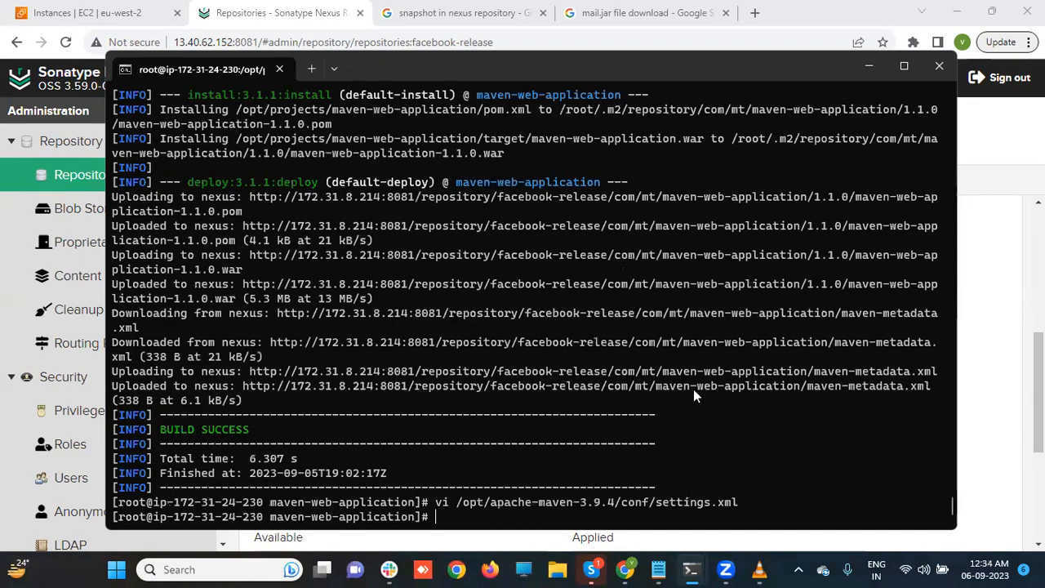
- Run mvn clean deploy from /opt/projects/maven-web-application
type("cd /opt/projects/")
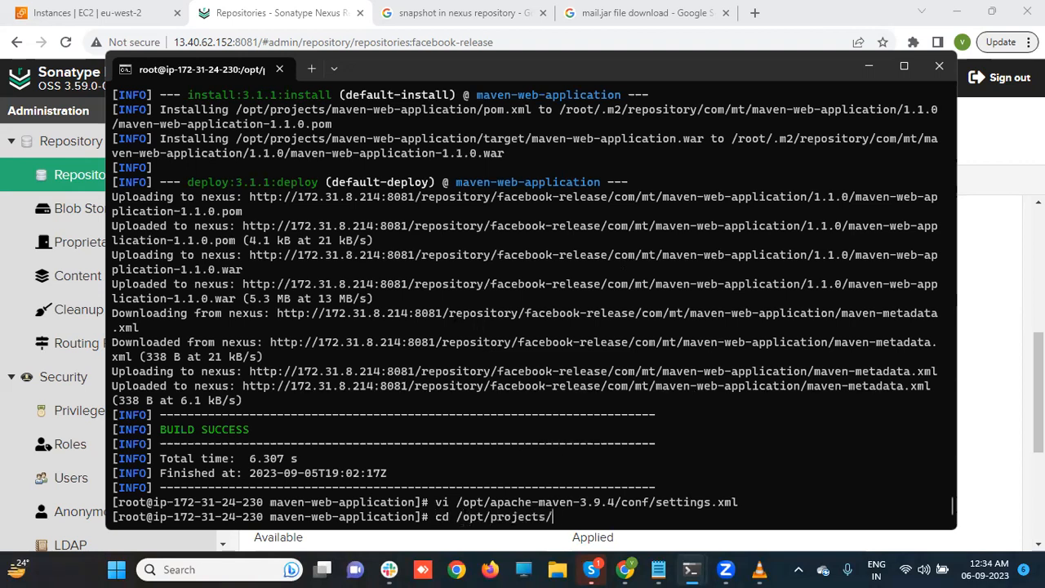
type("m")
key("Tab")
key("Return")
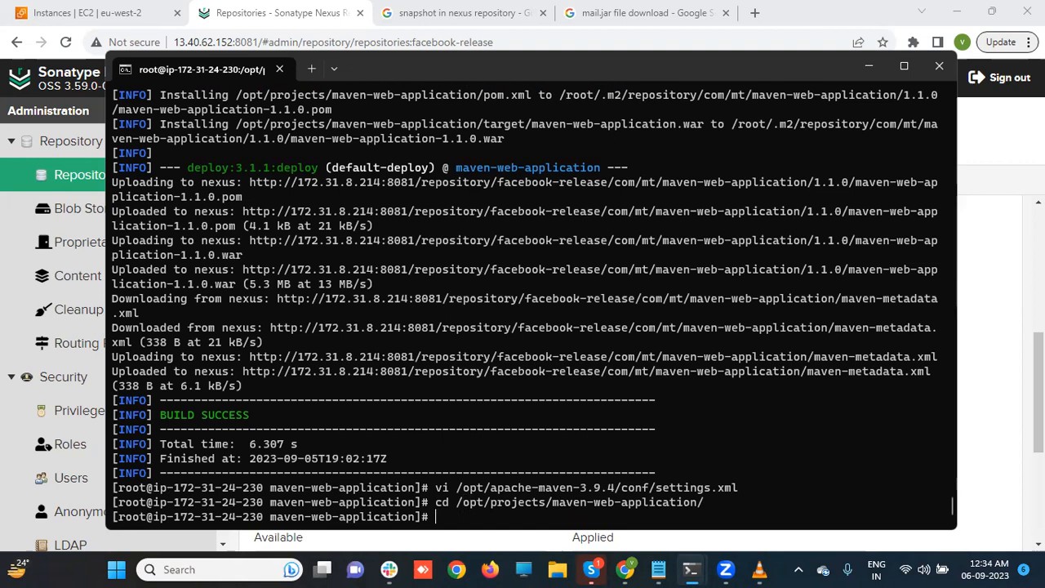
type("mvn clean deploy")
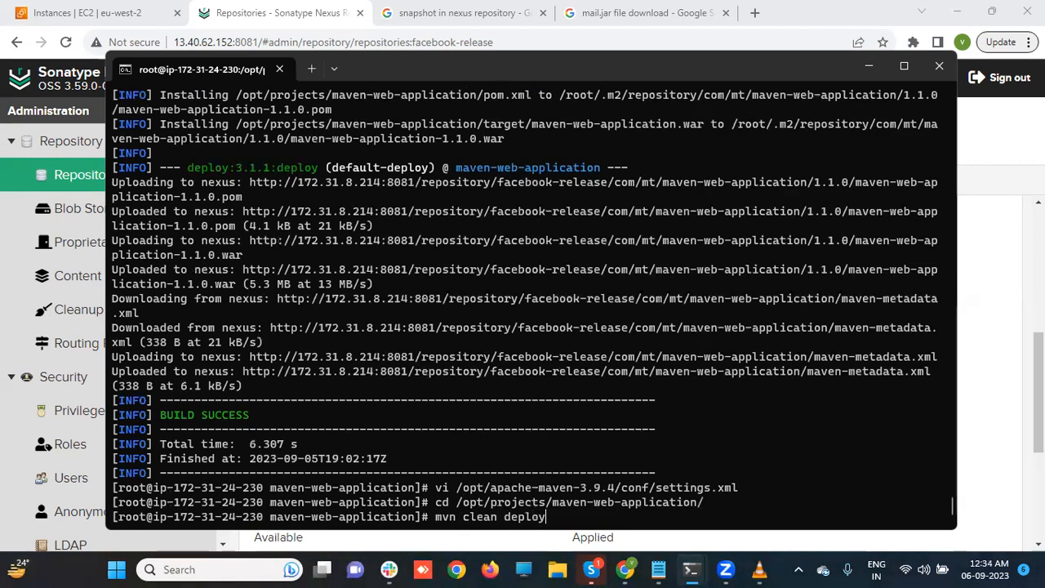
key("Return")
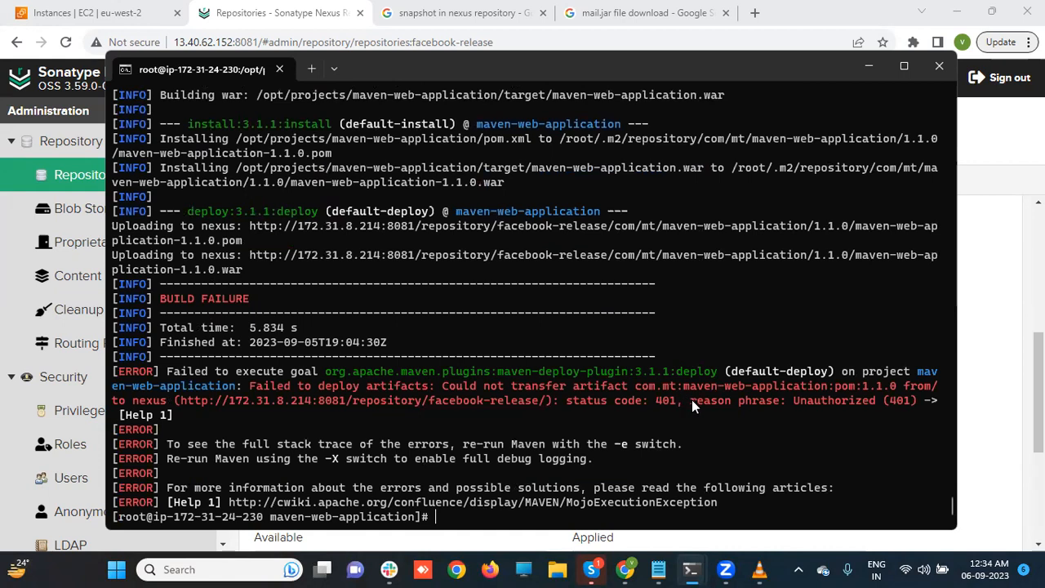
- Highlight the 'Failed to deploy artifacts' 401 Unauthorized error text, then start a vi command
left_click_drag(692, 399, 765, 406)
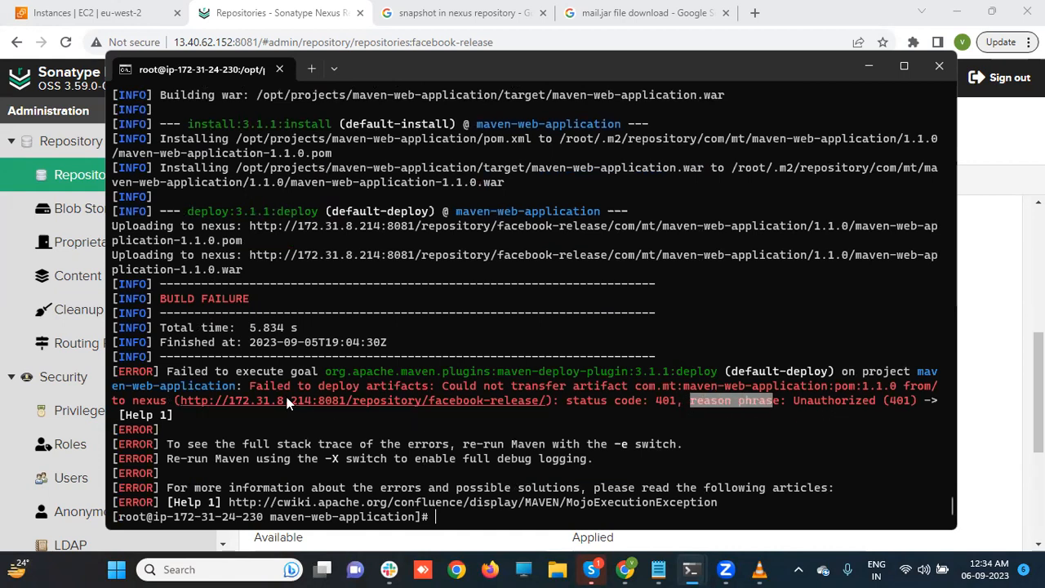
left_click_drag(250, 386, 397, 393)
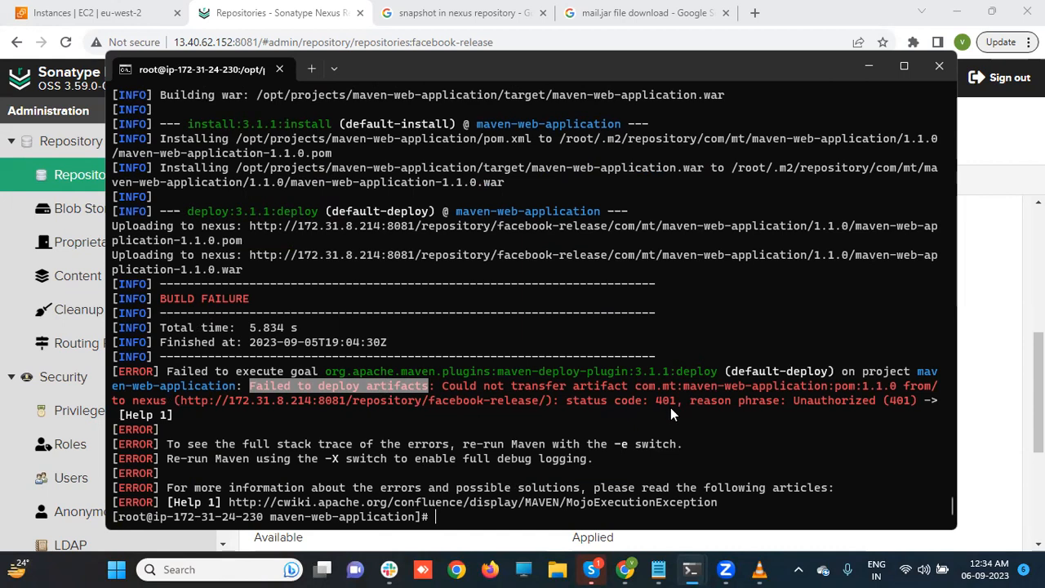
left_click_drag(796, 401, 855, 408)
left_click(854, 408)
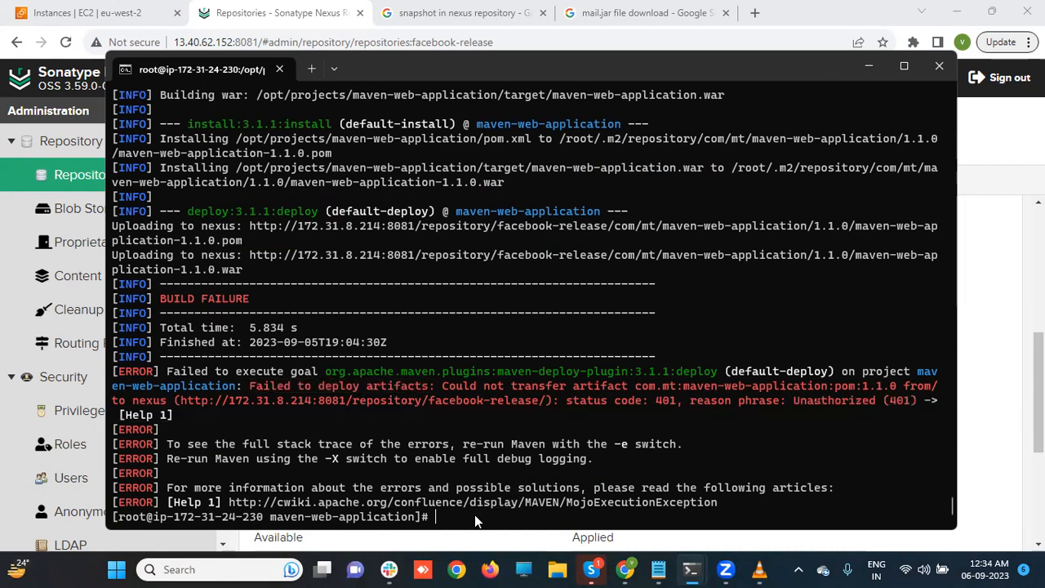
type("vi /opt/a")
- Open /opt/apache-maven-3.9.4/conf/settings.xml in vi
key("Tab")
type("/c")
key("Tab")
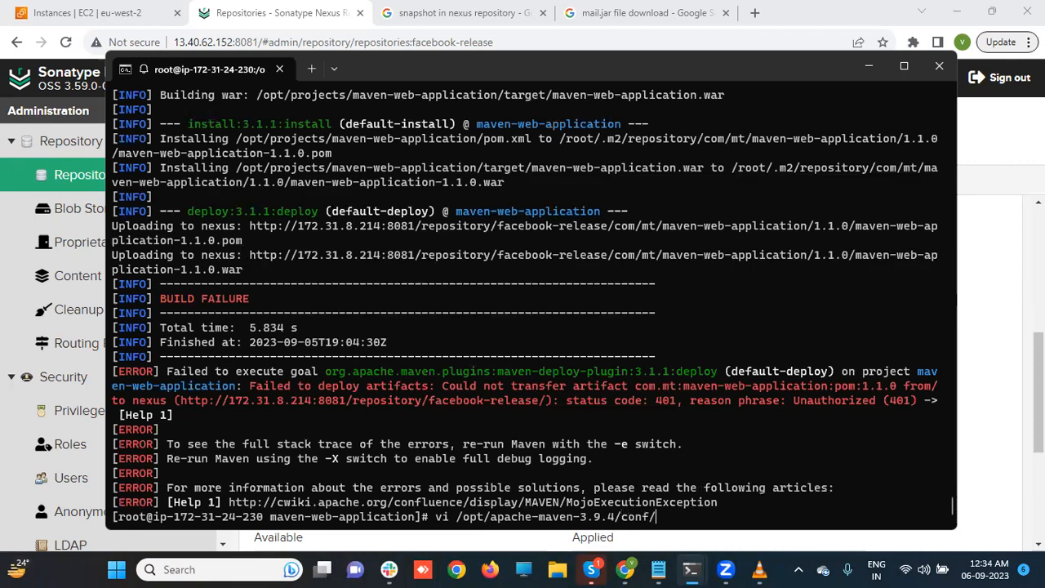
type("s")
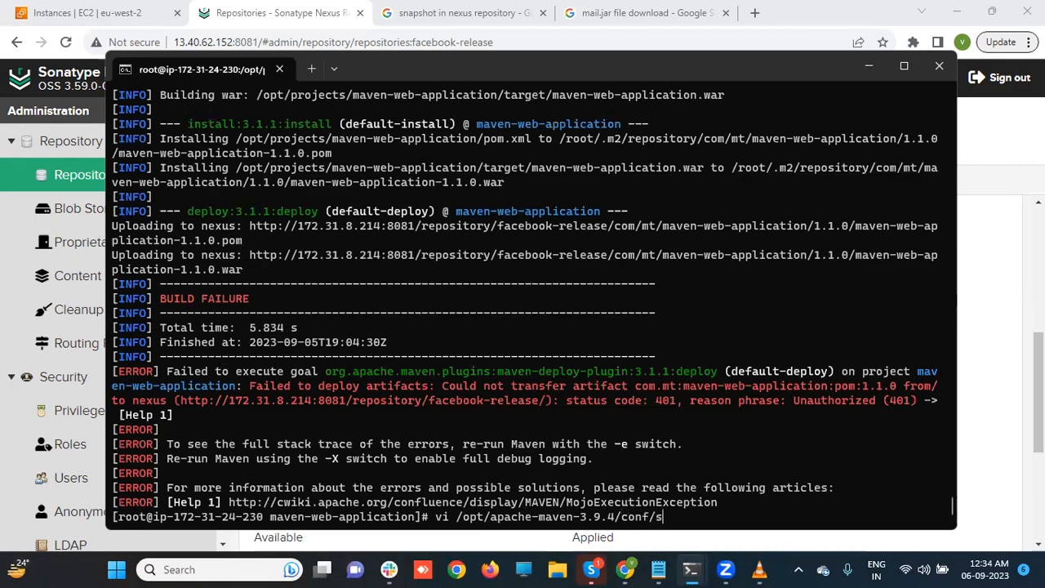
key("Tab")
key("Return")
- Delete the extra character from the nexus server password and save with :wq
key("Down")
key("Down")
key("Down")
key("Down")
key("Down")
key("Down")
key("Down")
key("Down")
key("Down")
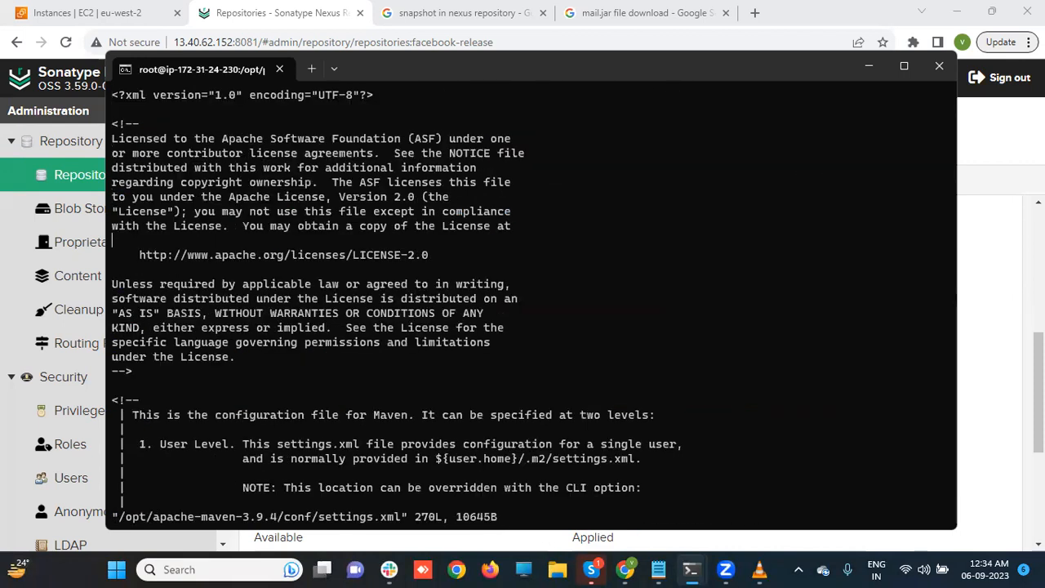
key("Down")
key("Down")
key("Down")
key("Down")
key("Down")
key("Down")
key("Down")
key("Down")
key("Down")
key("Down")
key("Down")
key("Down")
key("Down")
key("Down")
key("Down")
key("Down")
key("Down")
key("Down")
key("Down")
key("Down")
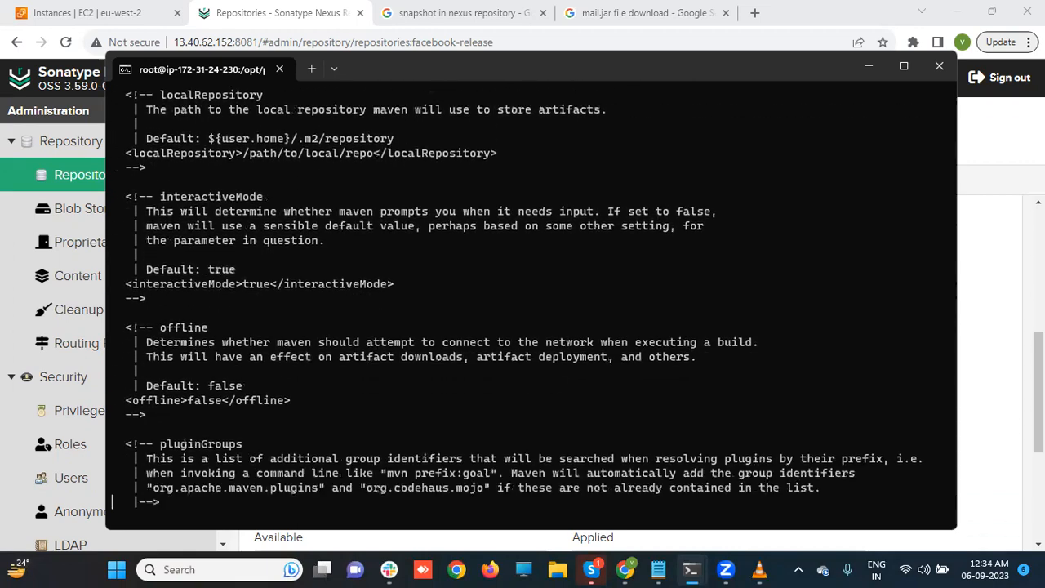
key("Down")
key("Down")
key("Down")
key("Down")
key("Down")
key("Down")
key("Down")
key("Down")
key("Down")
key("Down")
key("Down")
key("Down")
key("Down")
key("Down")
key("Down")
key("Down")
key("Down")
key("Down")
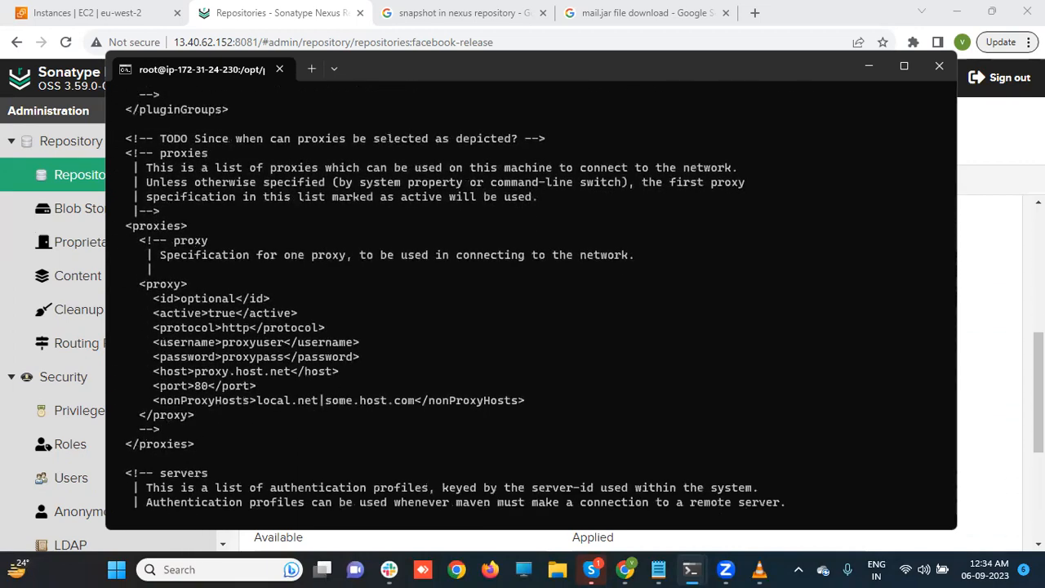
key("Down")
key("Down")
key("Down")
key("Down")
key("Down")
key("Down")
key("Down")
key("Down")
key("Down")
key("Down")
key("Down")
key("Down")
key("Down")
key("Down")
key("Down")
key("Down")
key("Down")
key("Down")
key("Down")
key("Down")
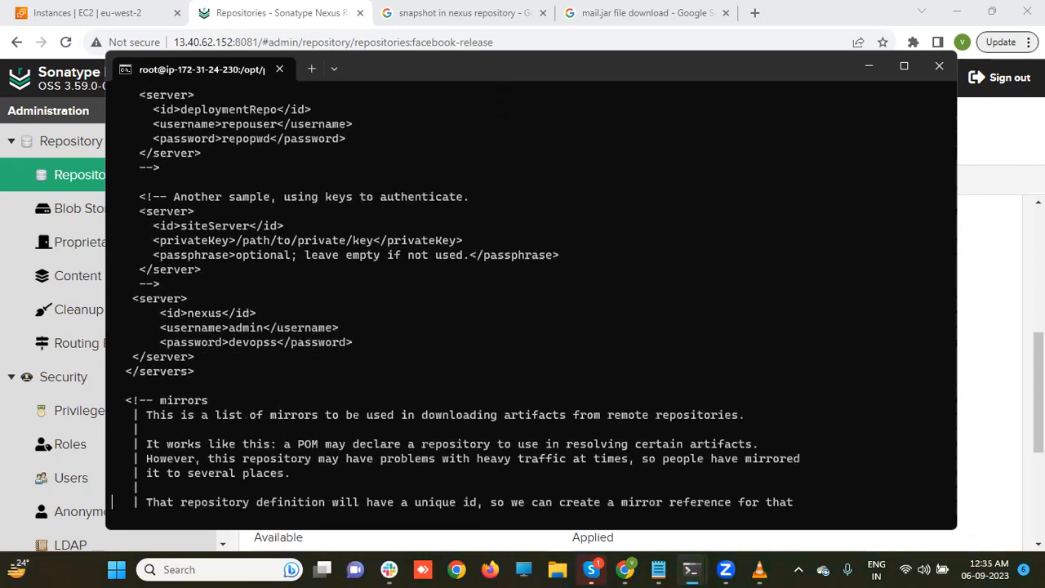
key("Down")
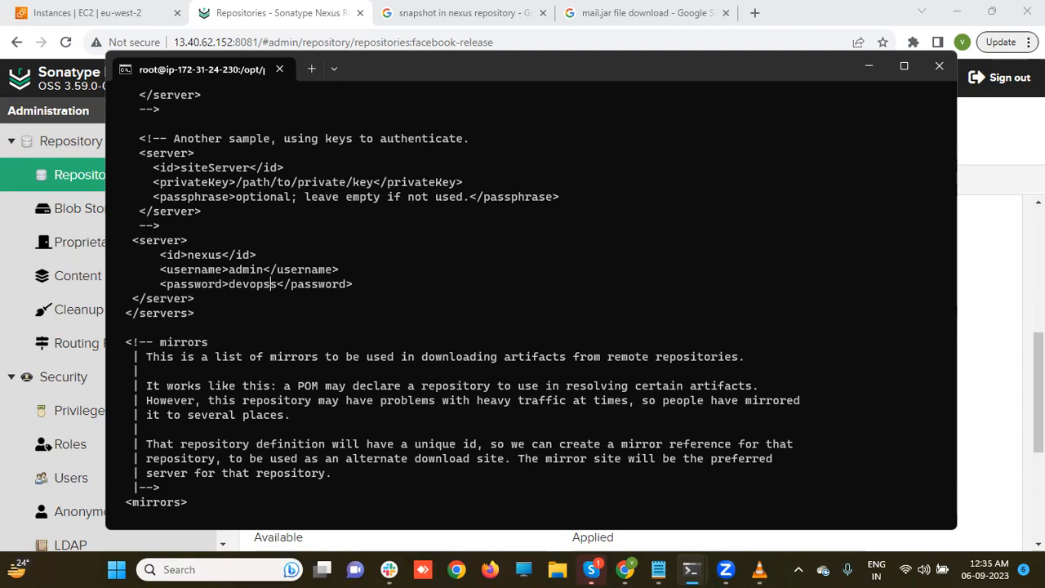
key("i")
key("Delete")
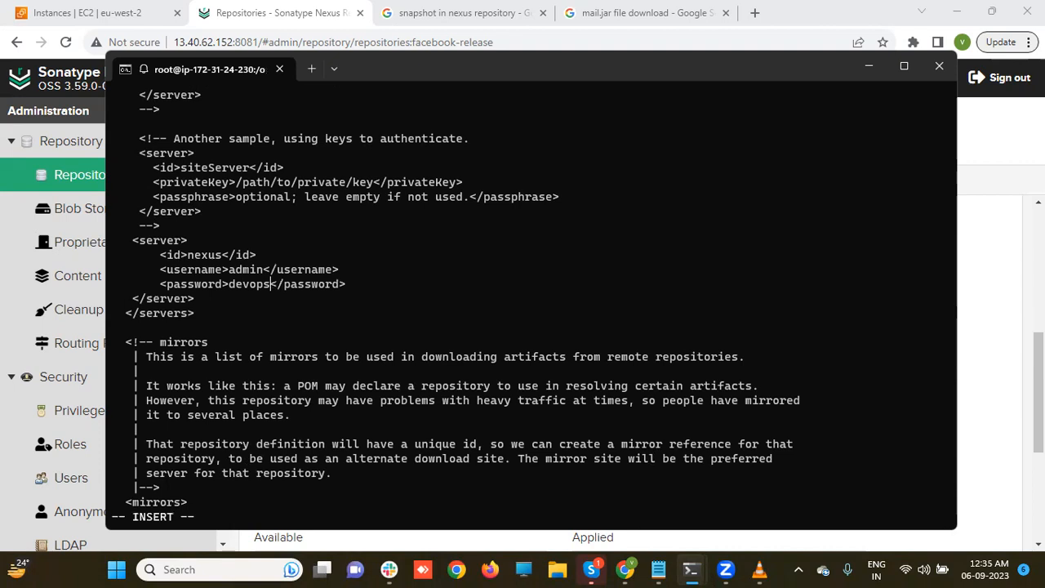
key("Escape")
type(":wq")
key("Return")
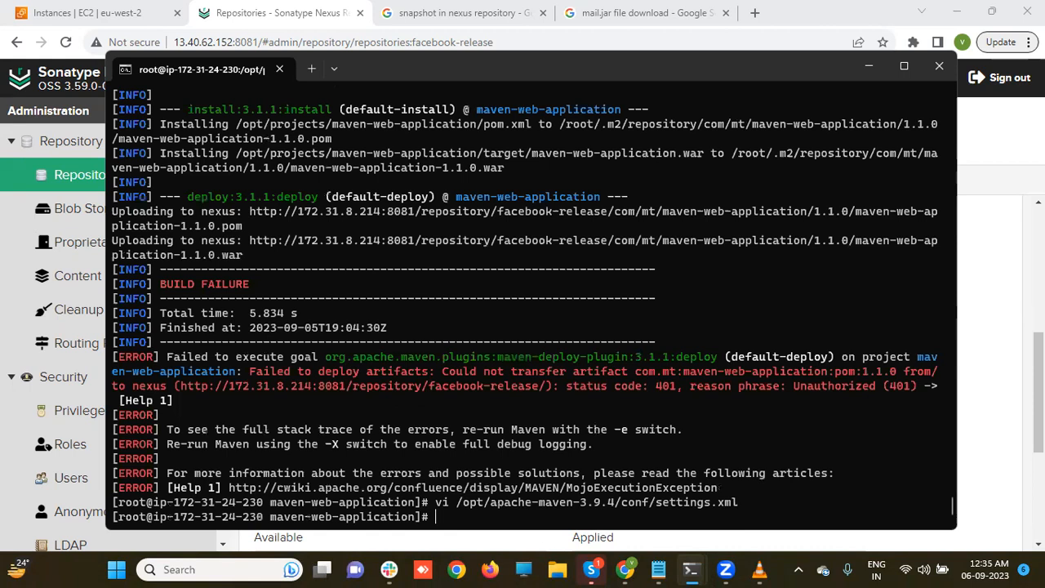
- Rerun mvn clean deploy in /opt/projects/maven-web-application, now ending in BUILD SUCCESS
key("Up")
key("Up")
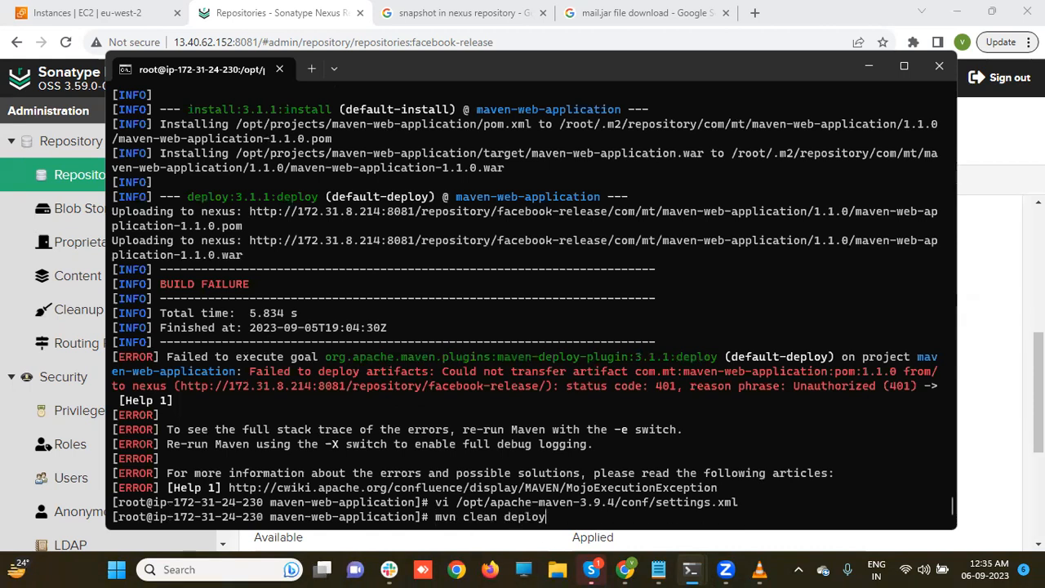
key("BackSpace")
key("BackSpace")
key("BackSpace")
key("BackSpace")
key("BackSpace")
key("BackSpace")
key("BackSpace")
key("BackSpace")
key("BackSpace")
key("BackSpace")
key("BackSpace")
key("BackSpace")
key("BackSpace")
key("BackSpace")
key("BackSpace")
key("BackSpace")
type("cd /opt/projects/")
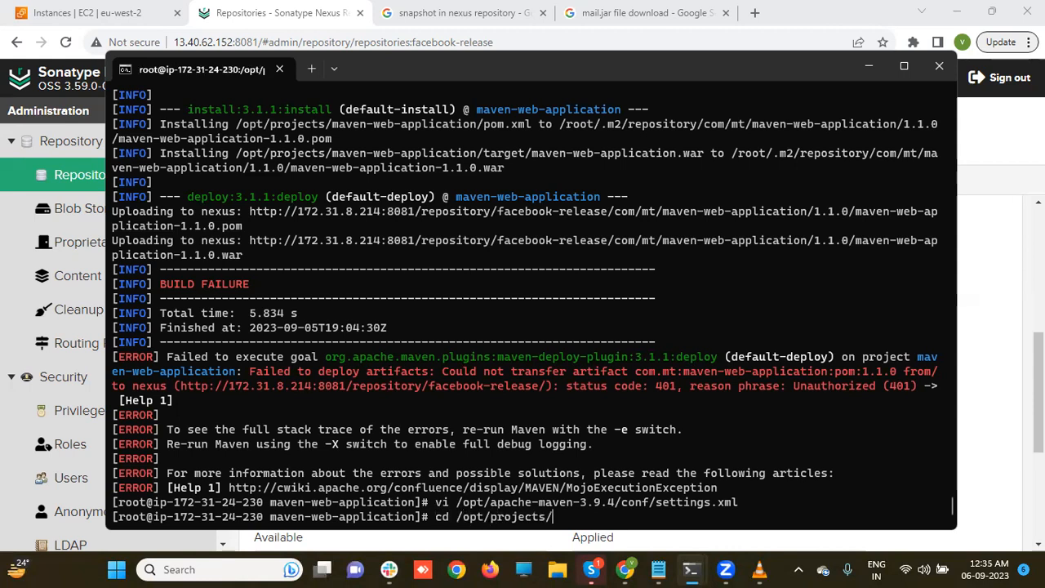
key("Tab")
key("Return")
type("mvn clean deploy")
key("Return")
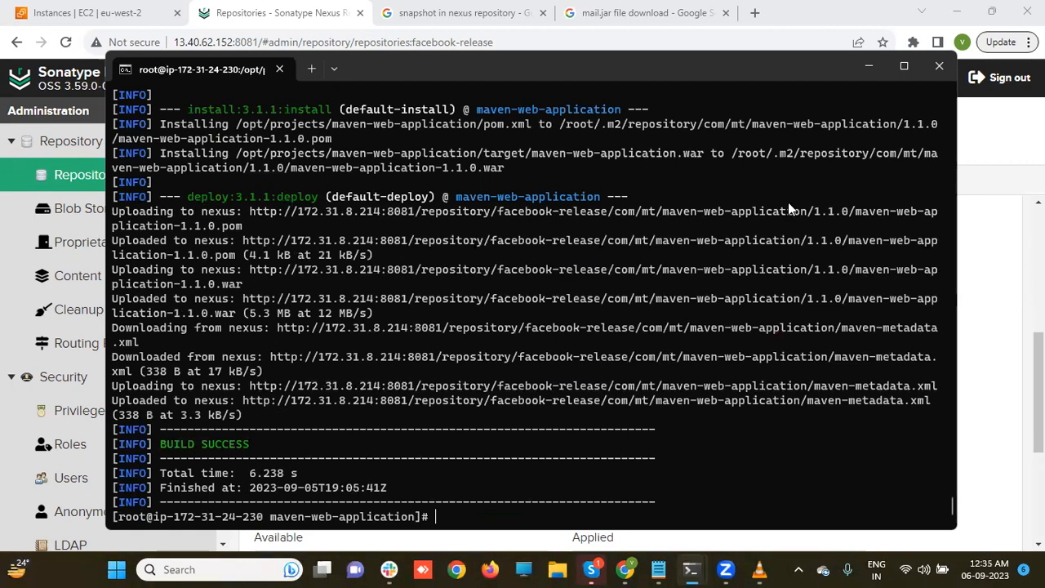
left_click(983, 146)
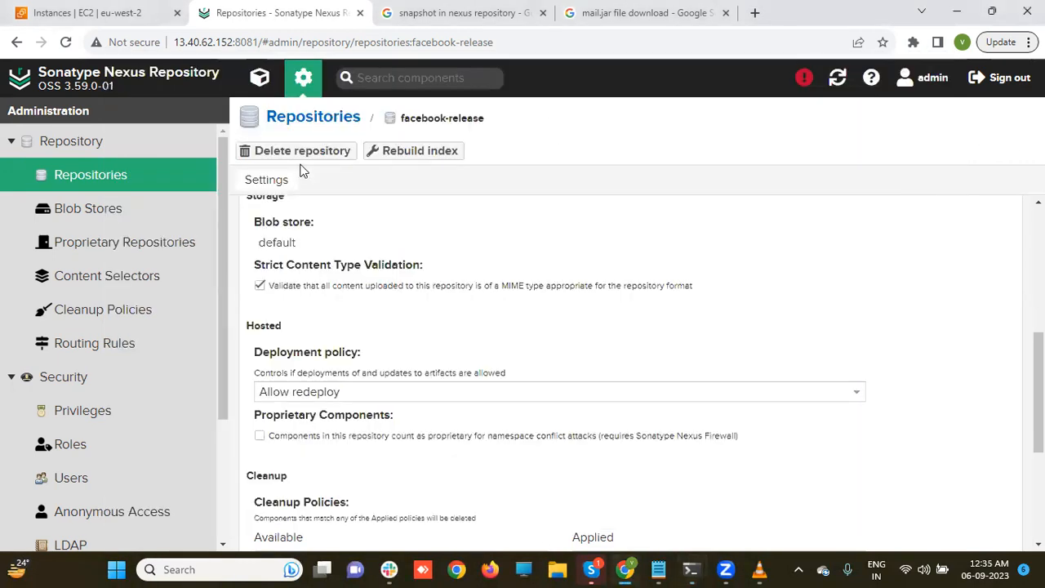
- Under Repository > Repositories, create a repository using the maven2 (hosted) recipe
left_click(62, 149)
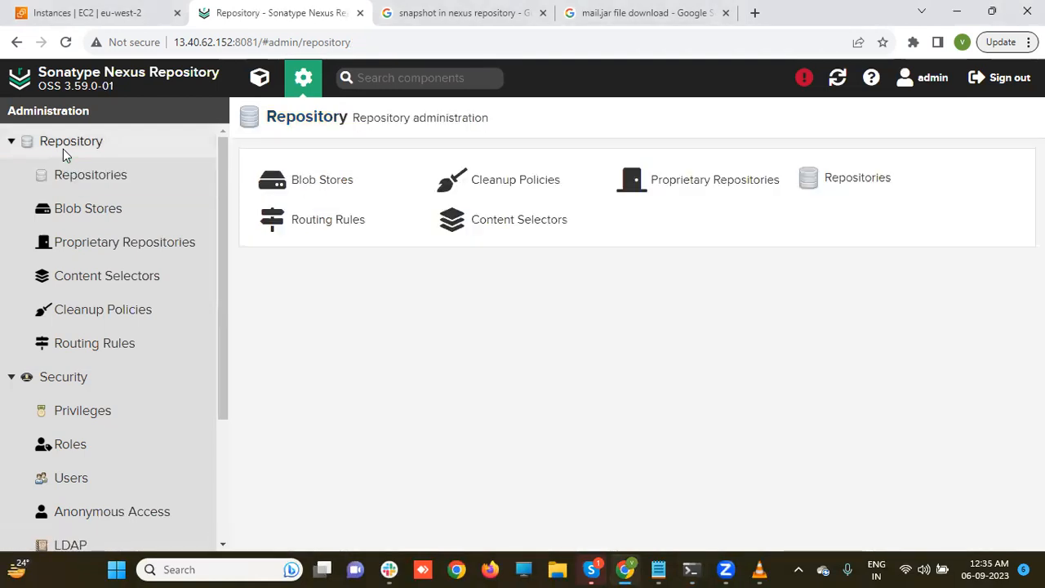
left_click(70, 176)
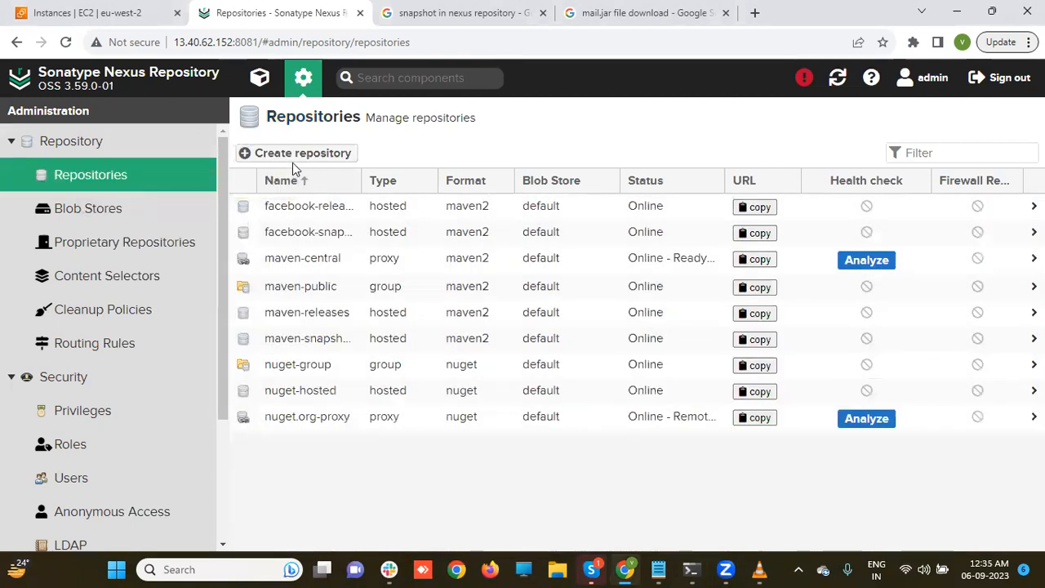
left_click(292, 155)
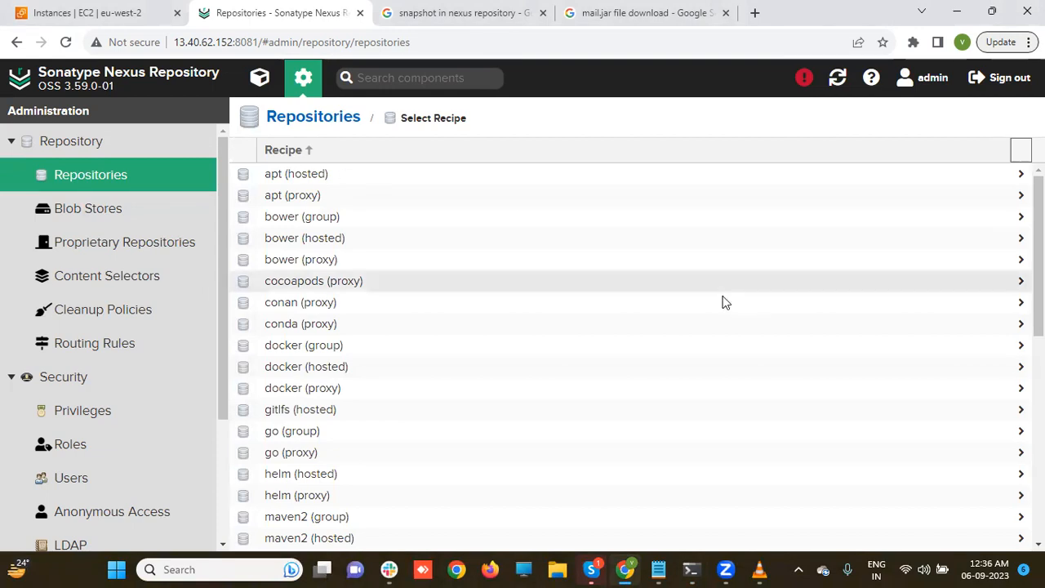
scroll(702, 373, "down", 3)
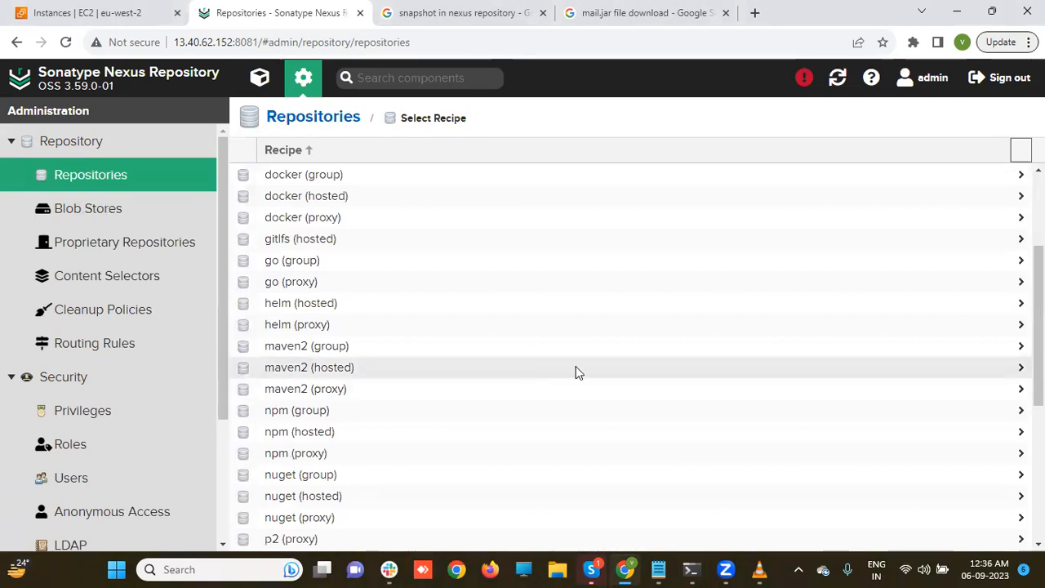
left_click(499, 375)
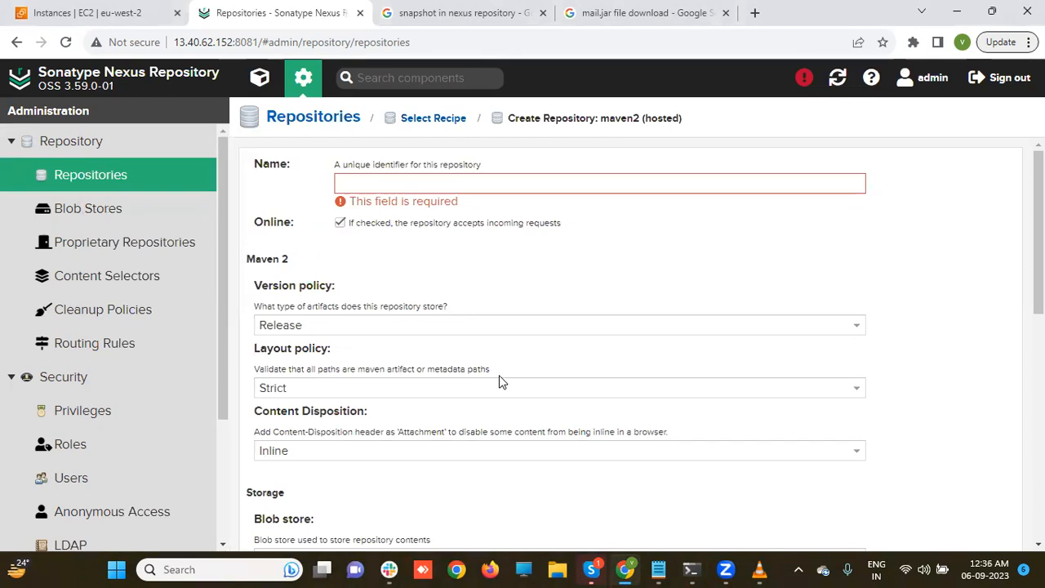
- Name the repository mss-remoterepo, choose the Mixed version policy, and create it
left_click(486, 182)
type("ms")
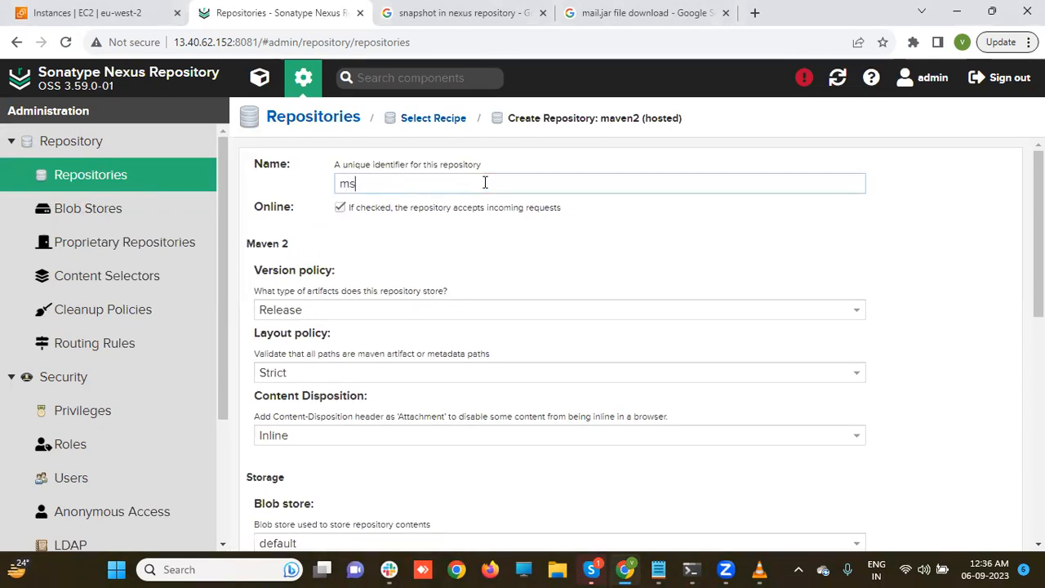
type("s-reposo")
key("BackSpace")
key("BackSpace")
key("BackSpace")
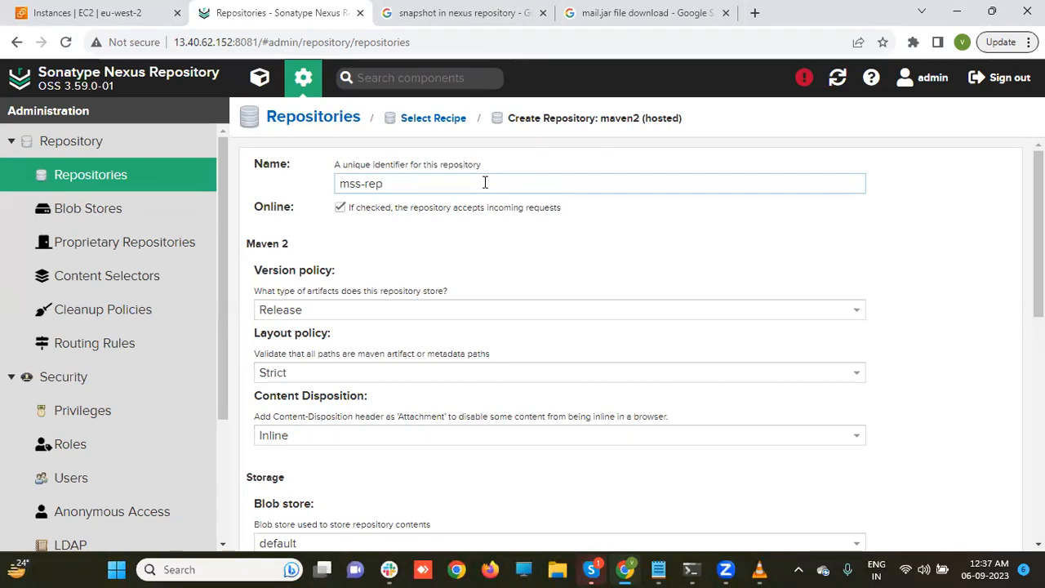
type("moterepo")
left_click(347, 308)
left_click(310, 367)
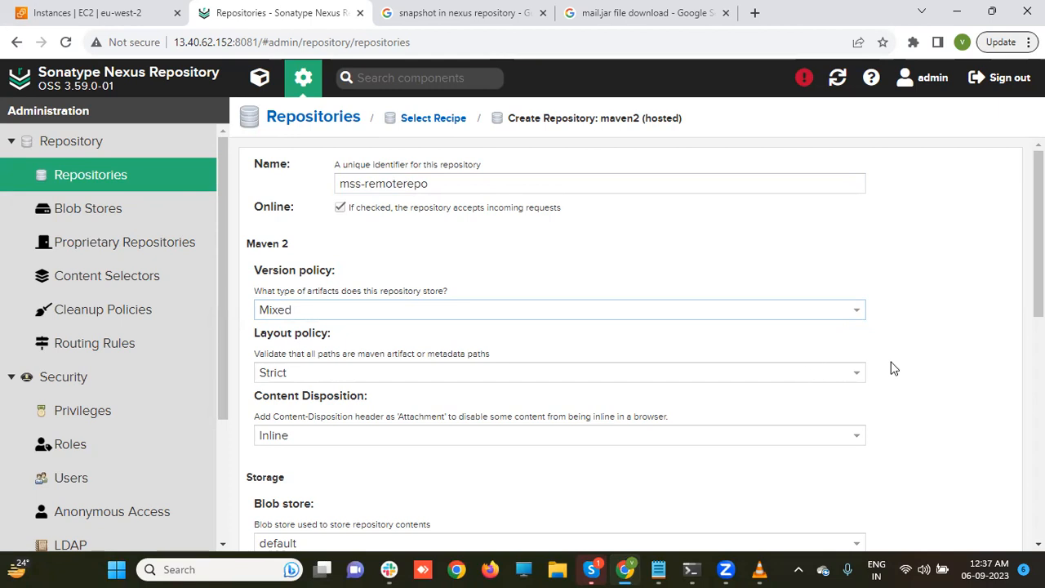
scroll(560, 343, "down", 5)
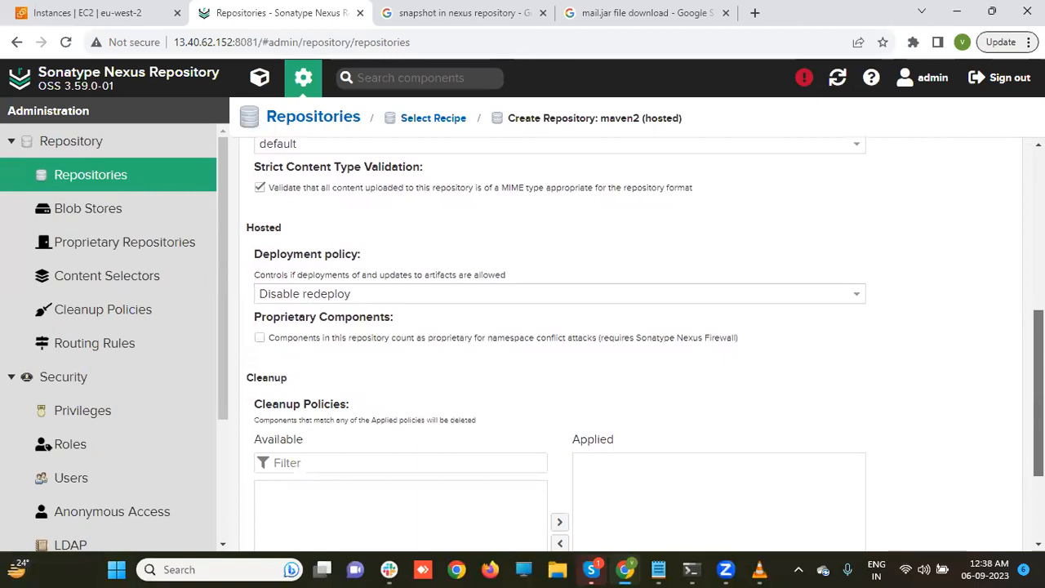
scroll(560, 343, "down", 2)
left_click(326, 525)
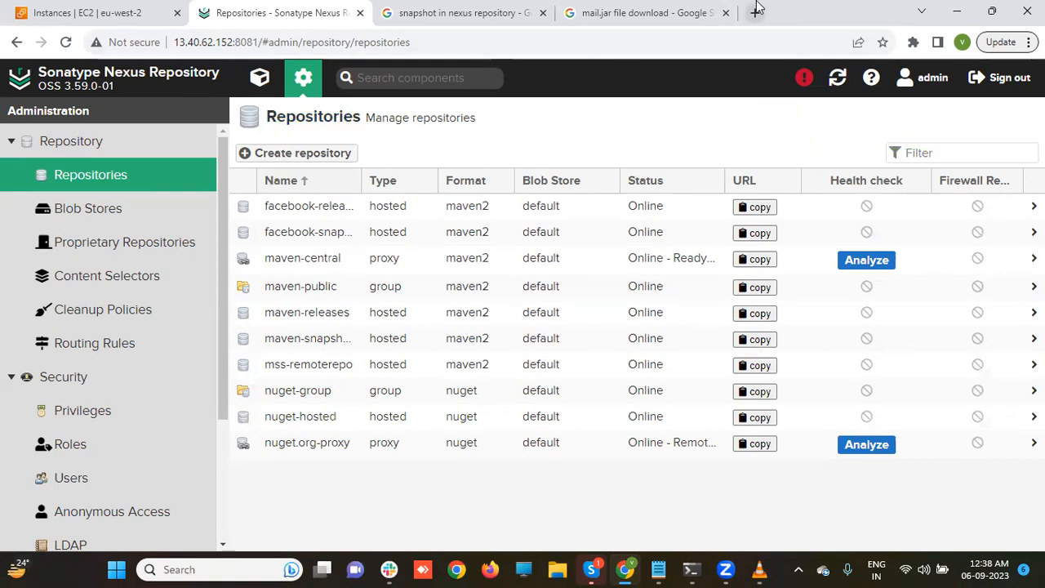
- Download mail/mail.jar.zip from the java2s page and confirm it in Chrome's downloads
left_click(701, 7)
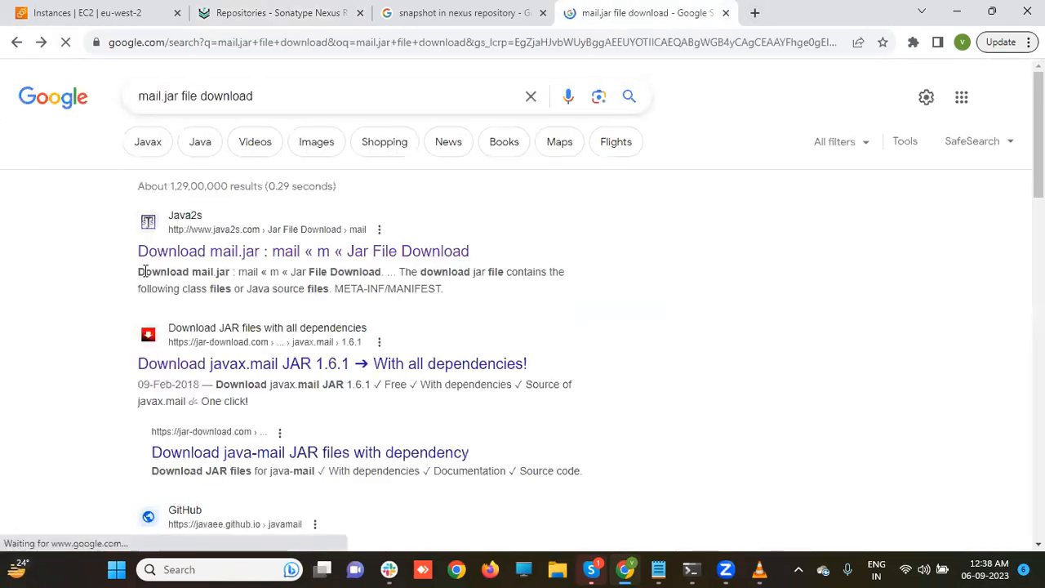
left_click(188, 254)
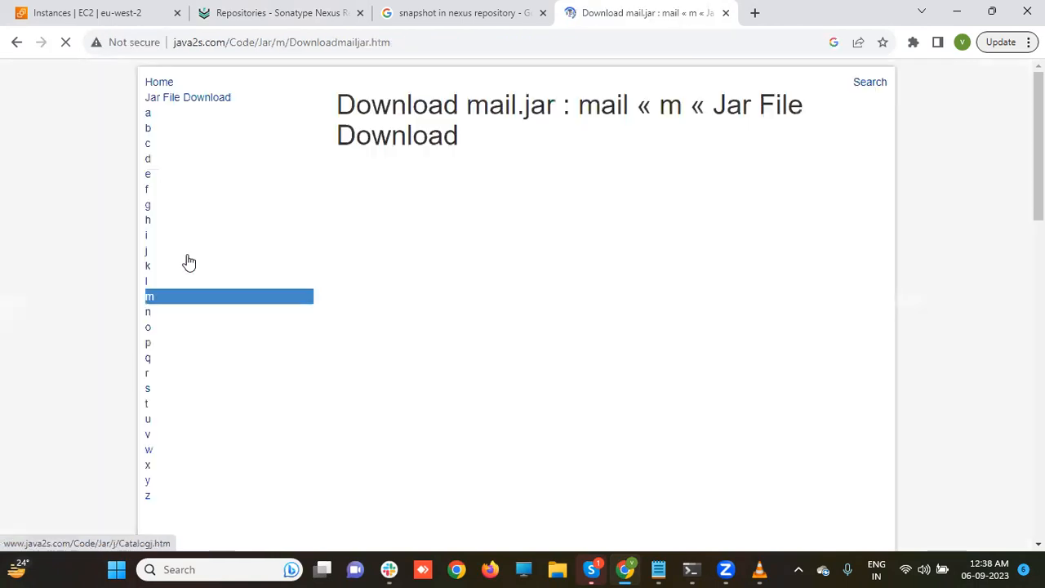
scroll(422, 296, "down", 1)
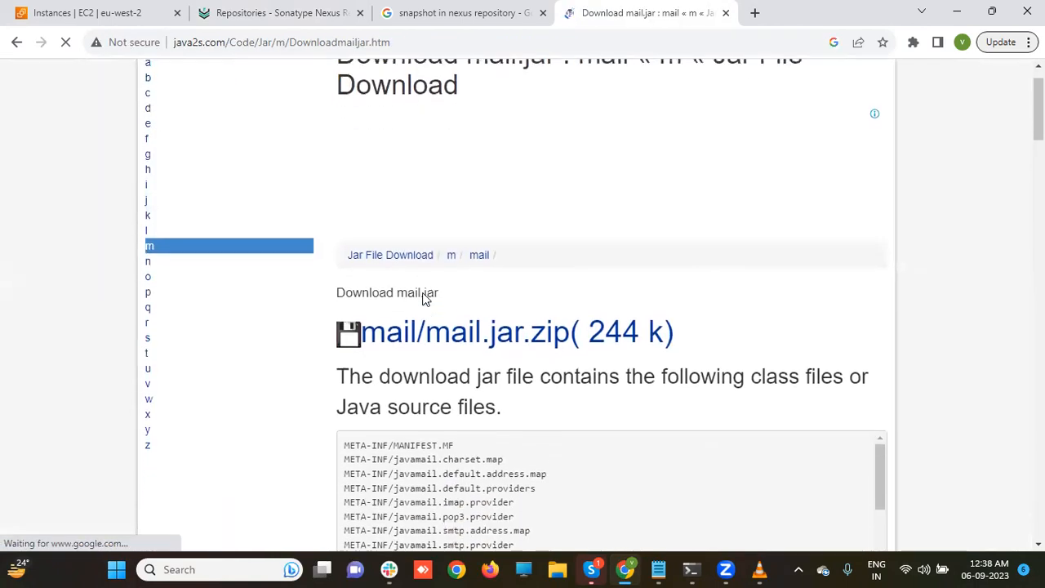
left_click(424, 320)
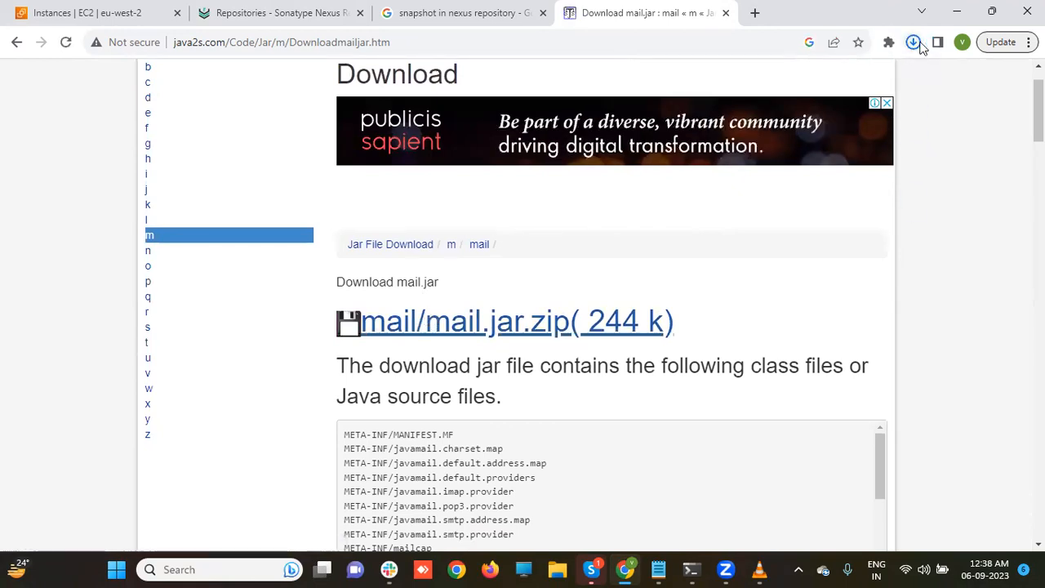
left_click(914, 43)
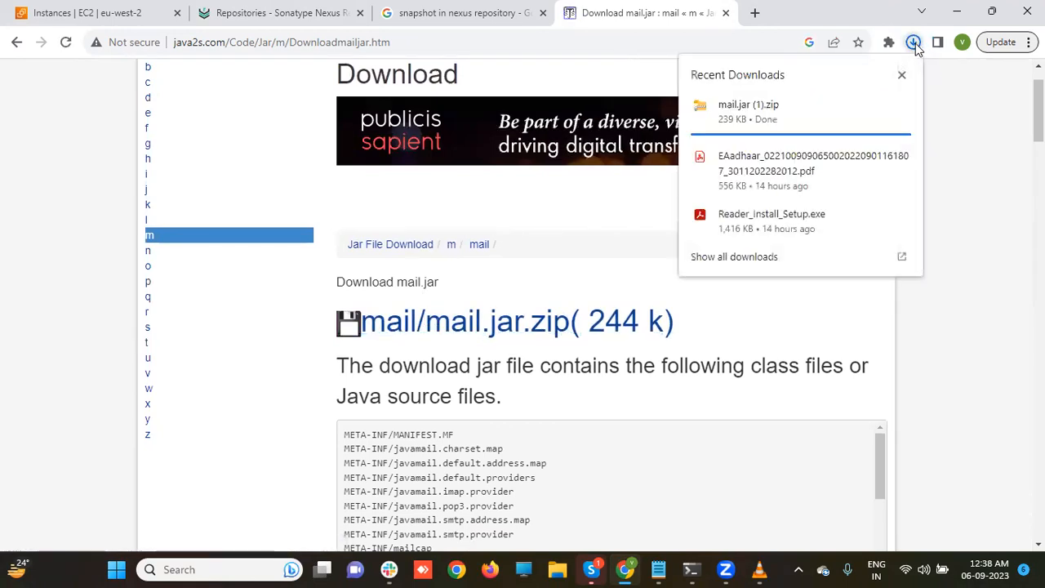
right_click(772, 113)
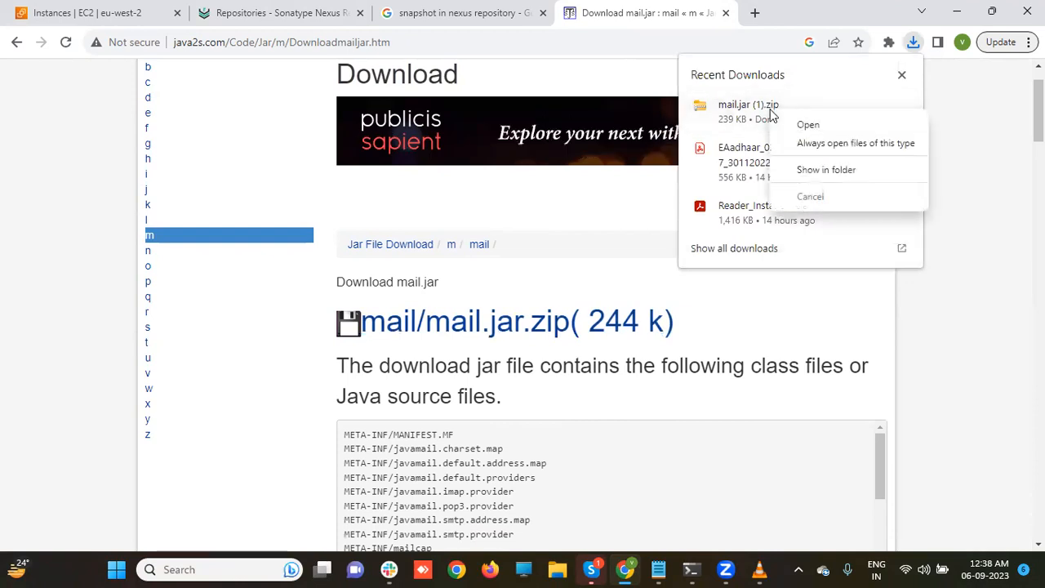
left_click(859, 74)
- Open the downloaded mail.jar (1) archive, view the Downloads folder, then minimize File Explorer
left_click(902, 111)
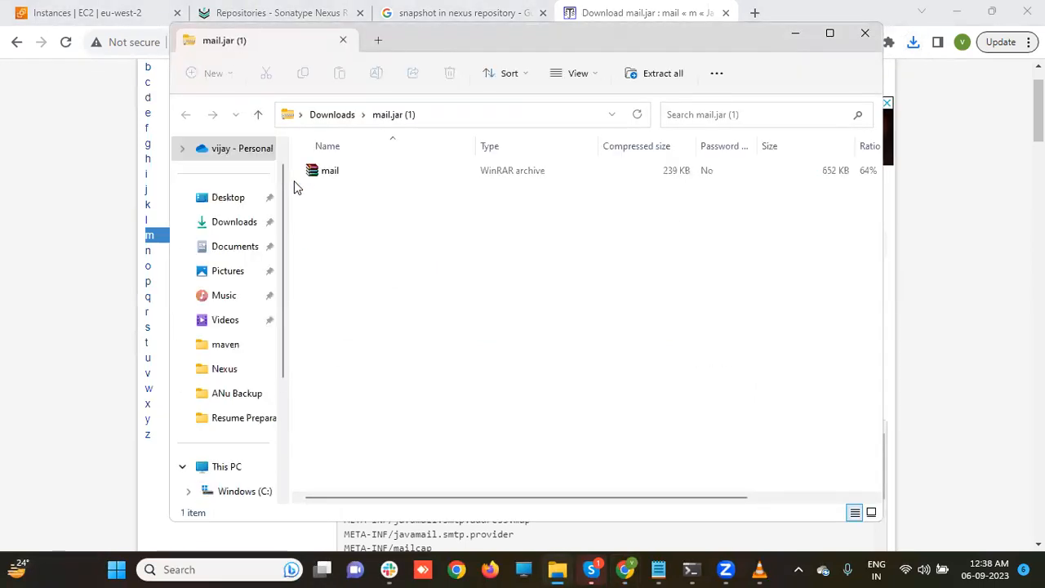
left_click(222, 223)
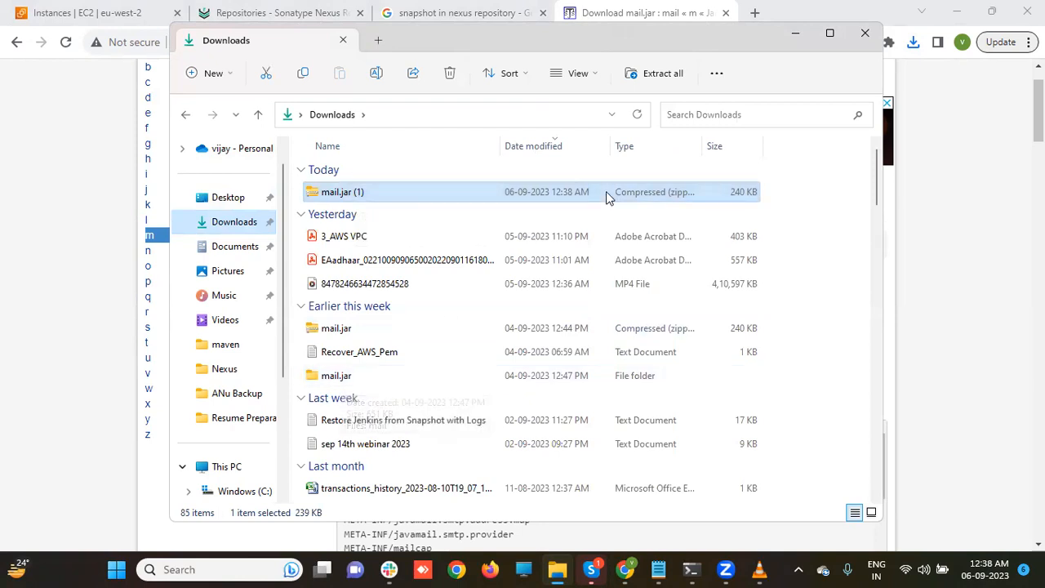
left_click(795, 36)
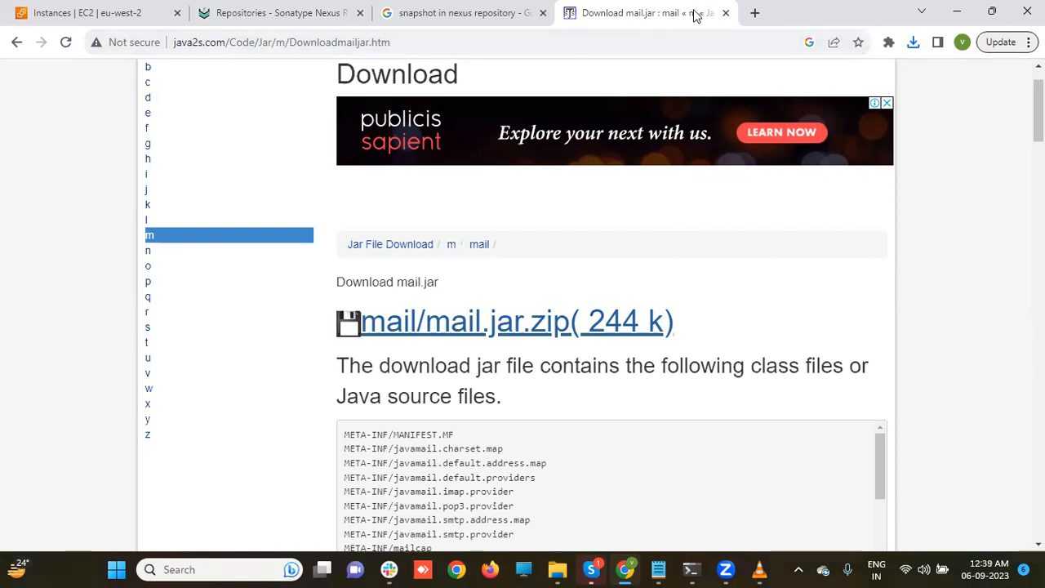
- Review mss-remoterepo's hosted maven2 settings with Mixed policy, then go back to the Repository overview
left_click(304, 8)
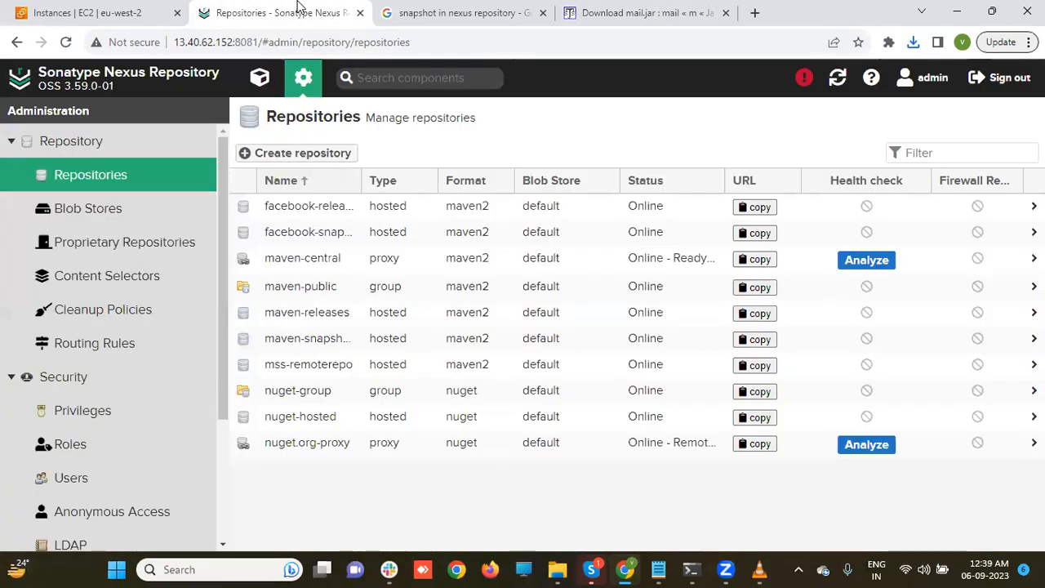
left_click(312, 89)
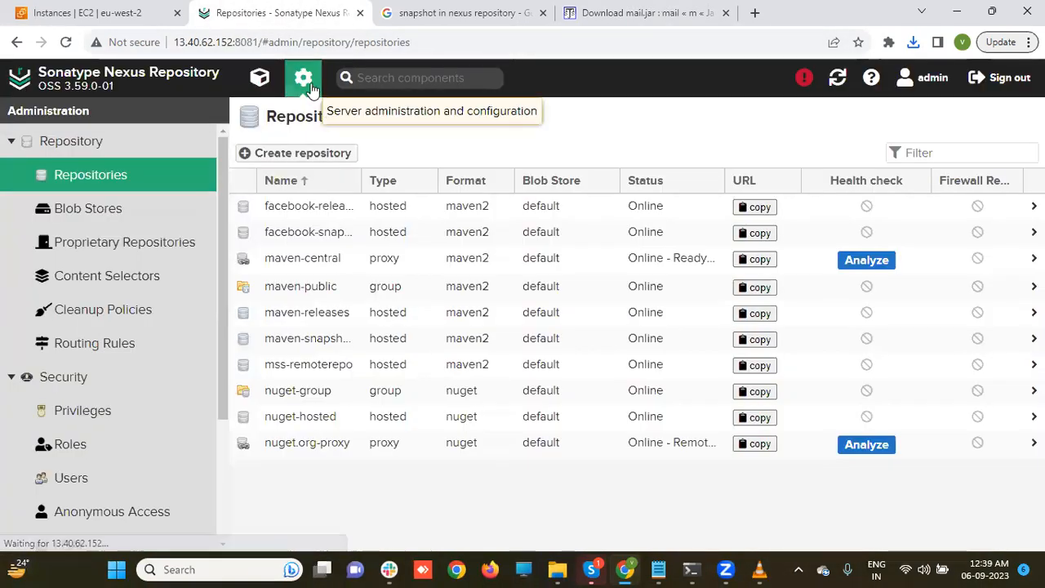
left_click(135, 175)
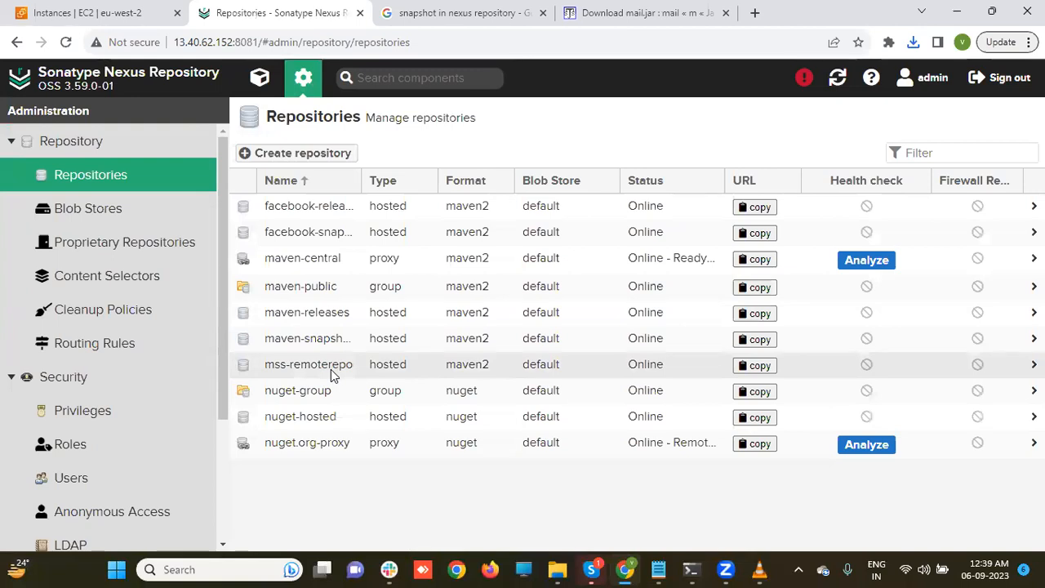
left_click(331, 370)
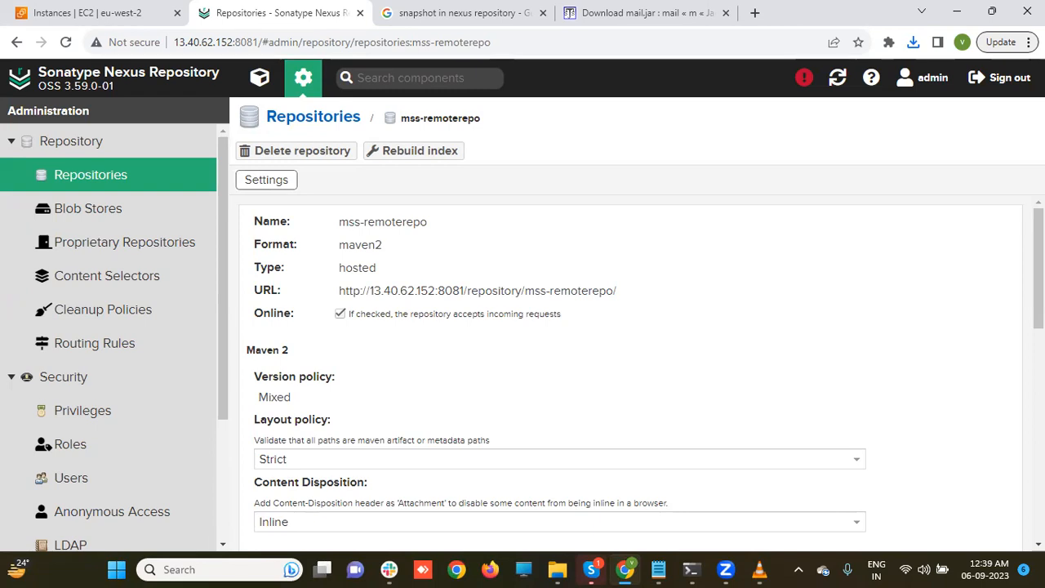
scroll(629, 368, "down", 9)
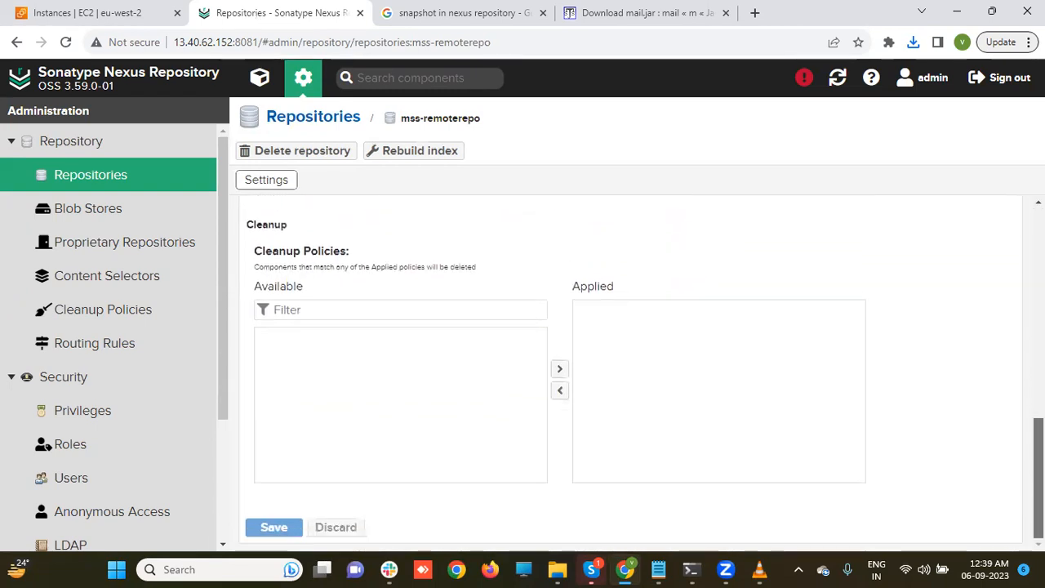
left_click_drag(1039, 478, 1039, 268)
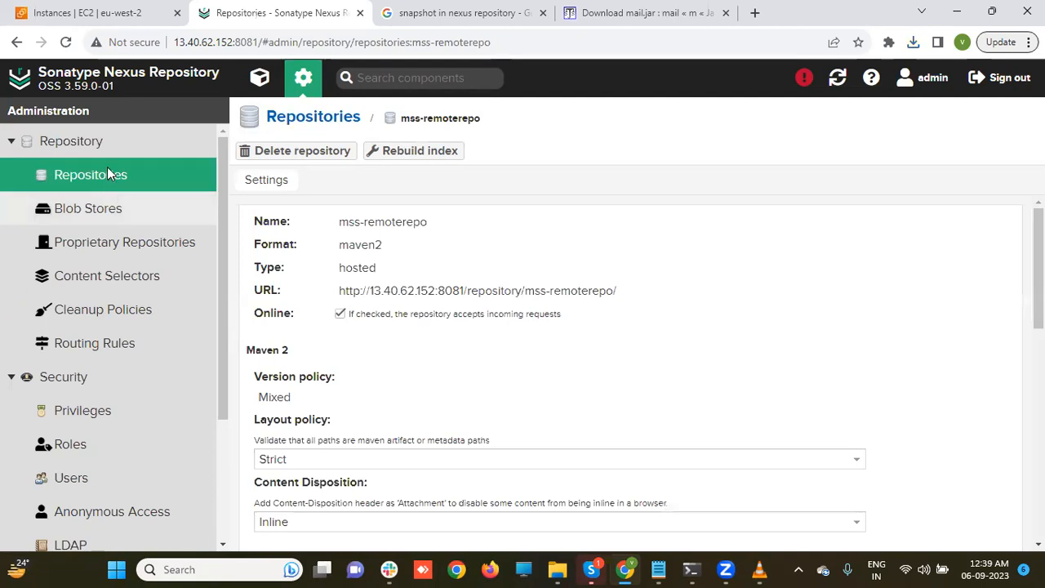
left_click(98, 142)
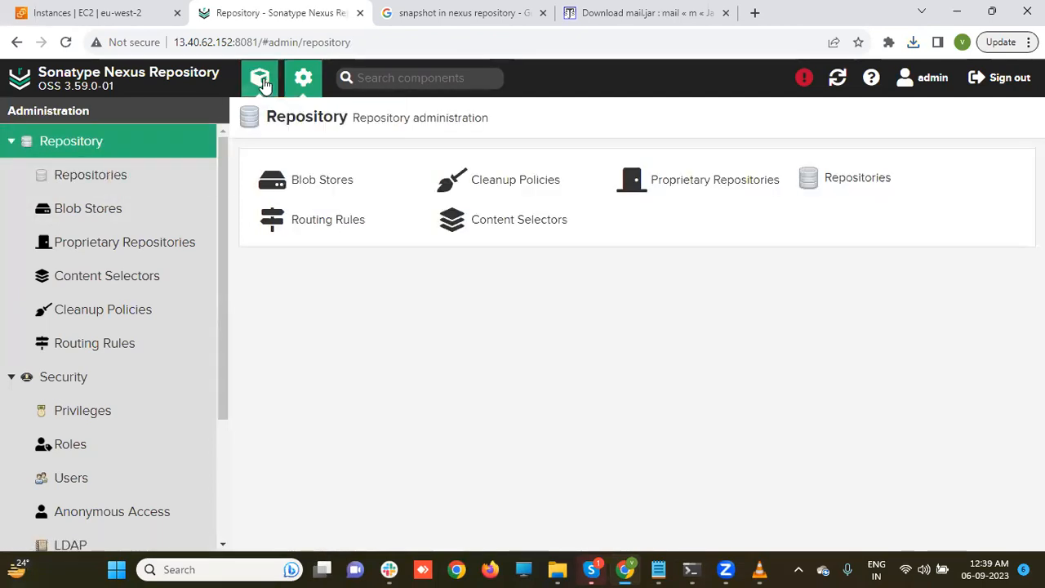
- Start an upload to mss-remoterepo and choose Downloads\mail.jar\mail as the component file
left_click(262, 79)
left_click(93, 215)
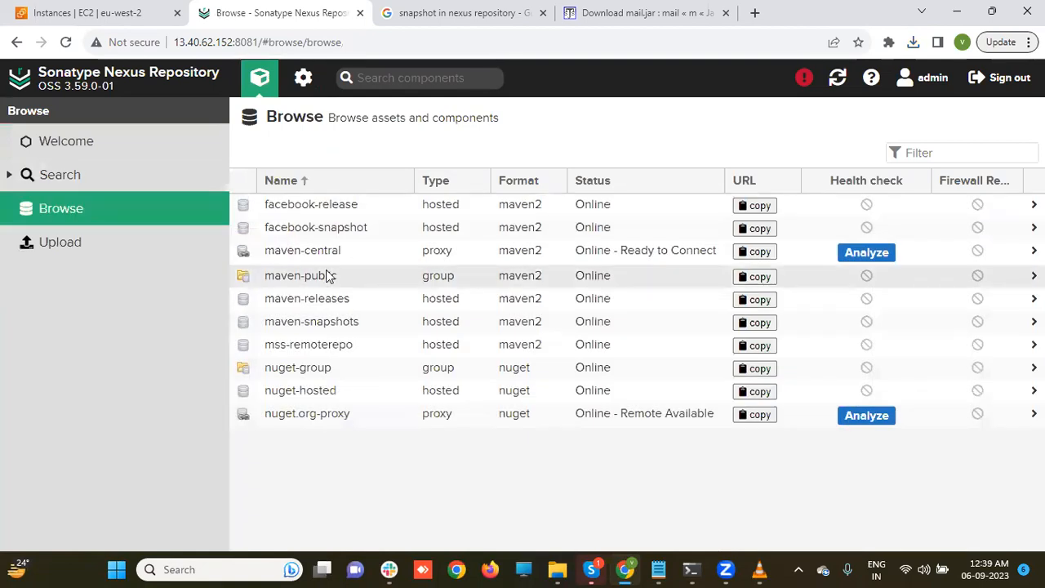
left_click(320, 350)
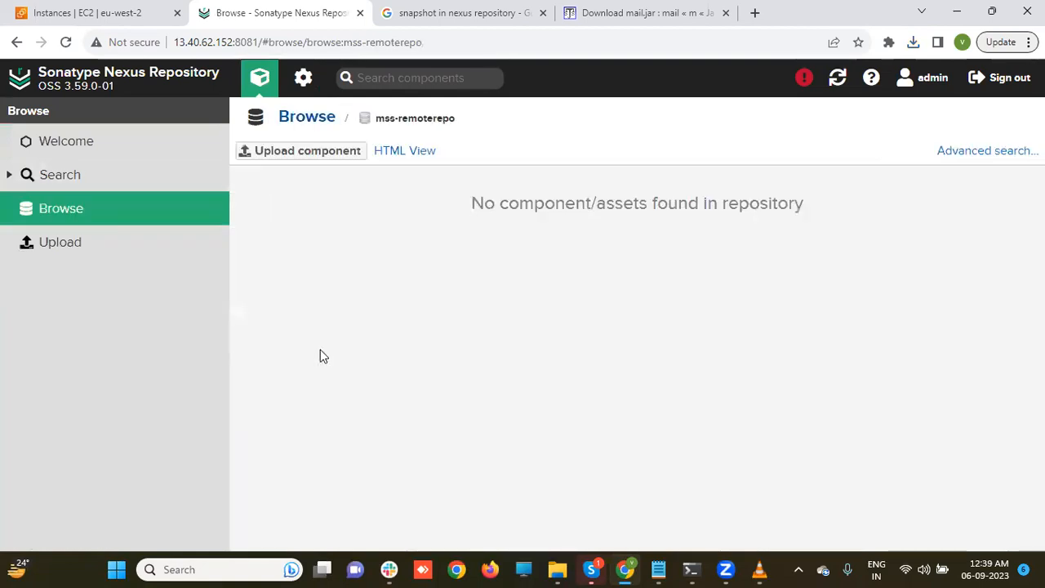
left_click(298, 160)
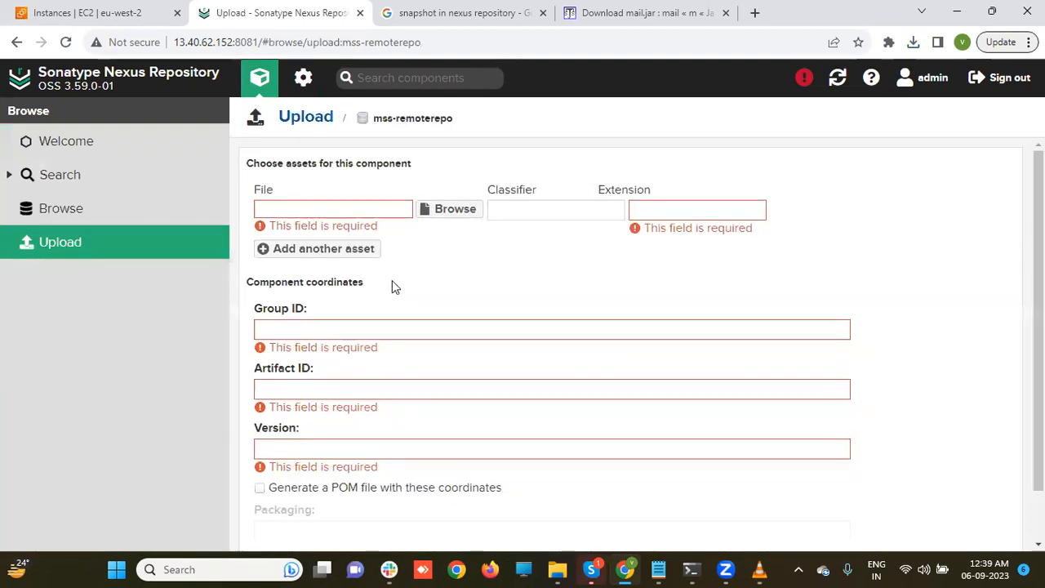
left_click(464, 220)
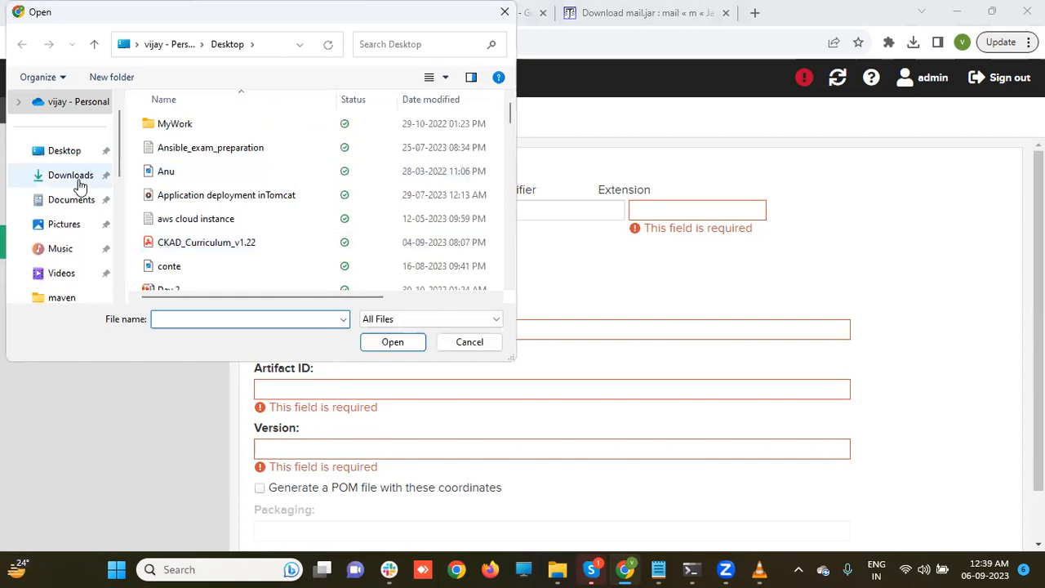
left_click(79, 185)
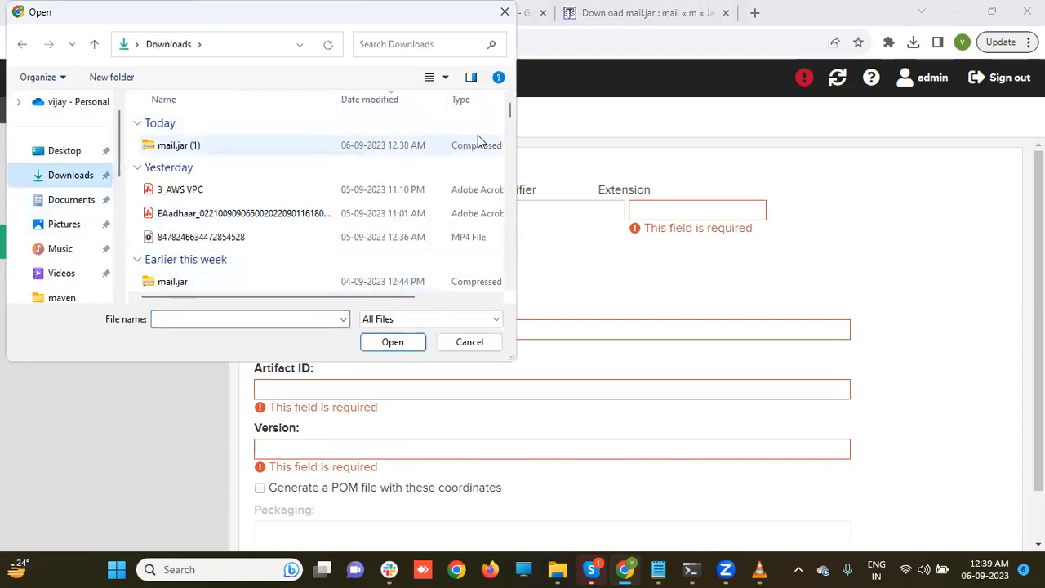
left_click_drag(511, 112, 511, 123)
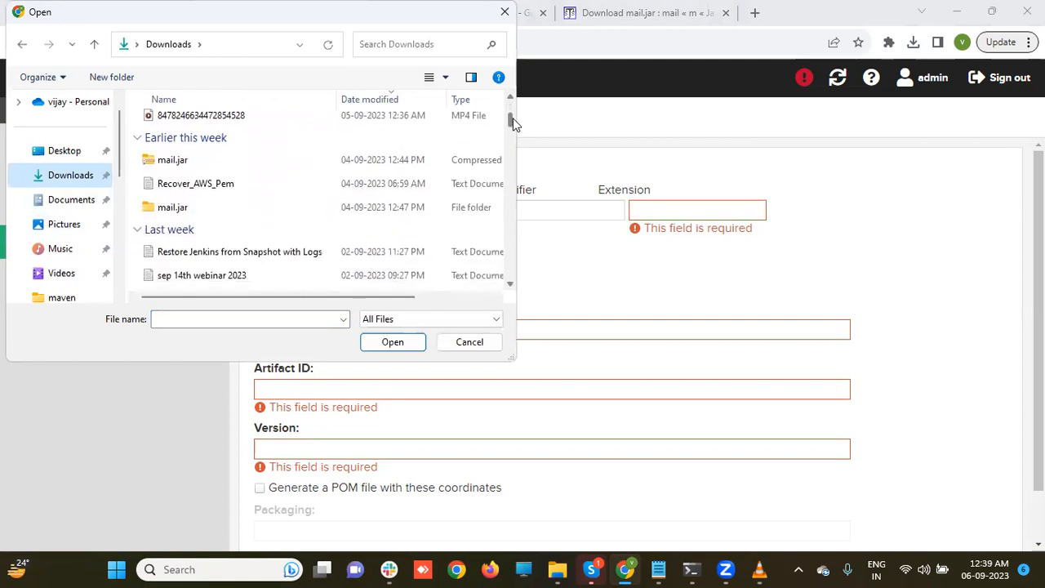
double_click(172, 208)
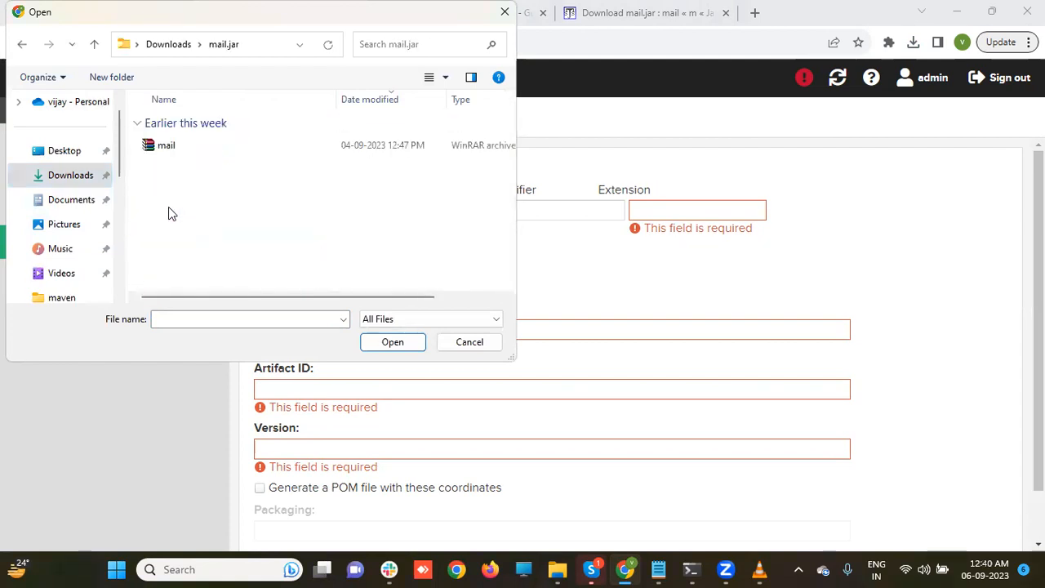
double_click(156, 152)
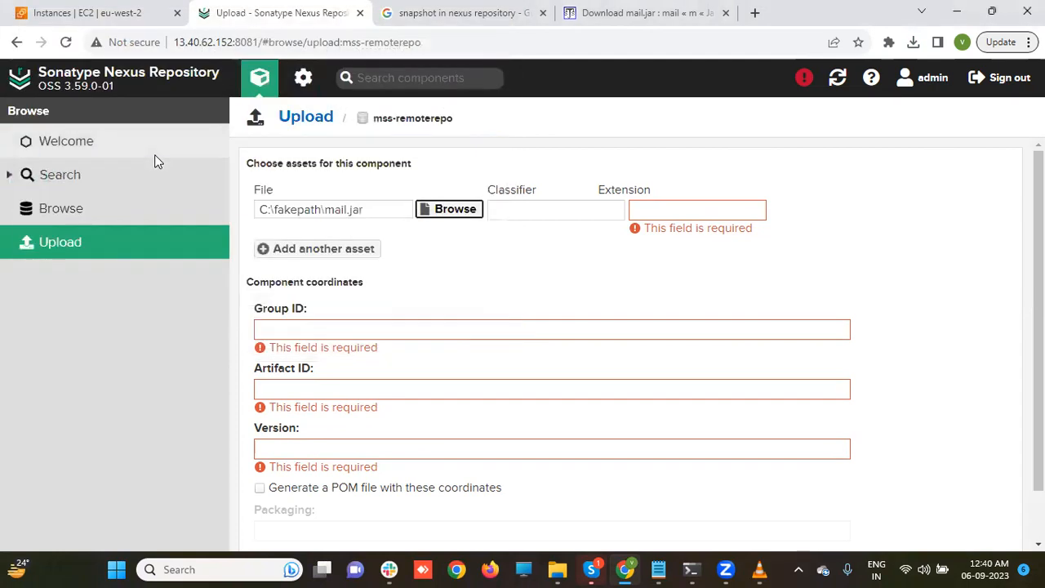
- Enter extension jar, group com.nt, artifact mail, version 1.0.0 and upload the component
left_click(656, 210)
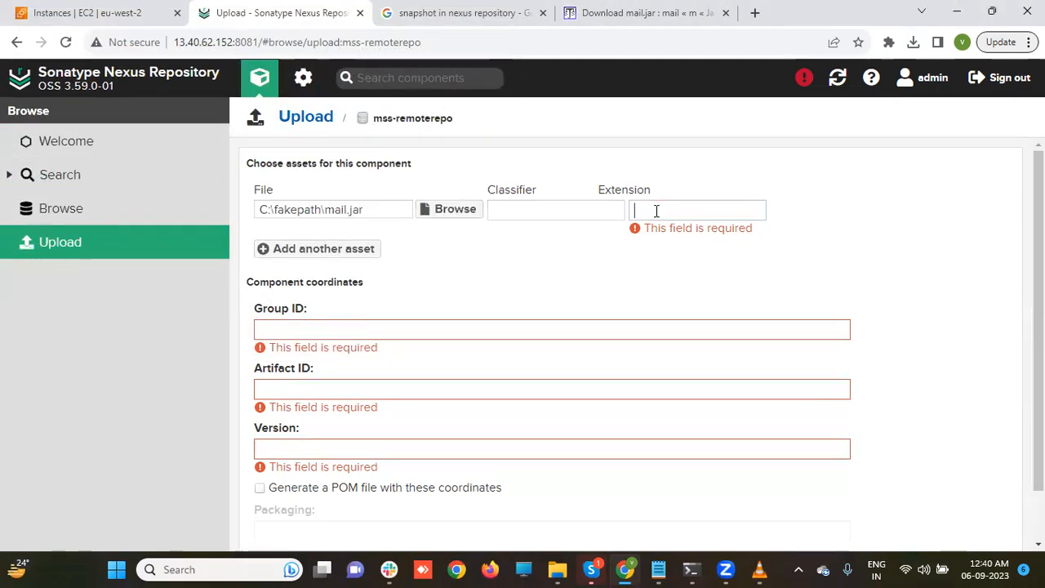
type("jar")
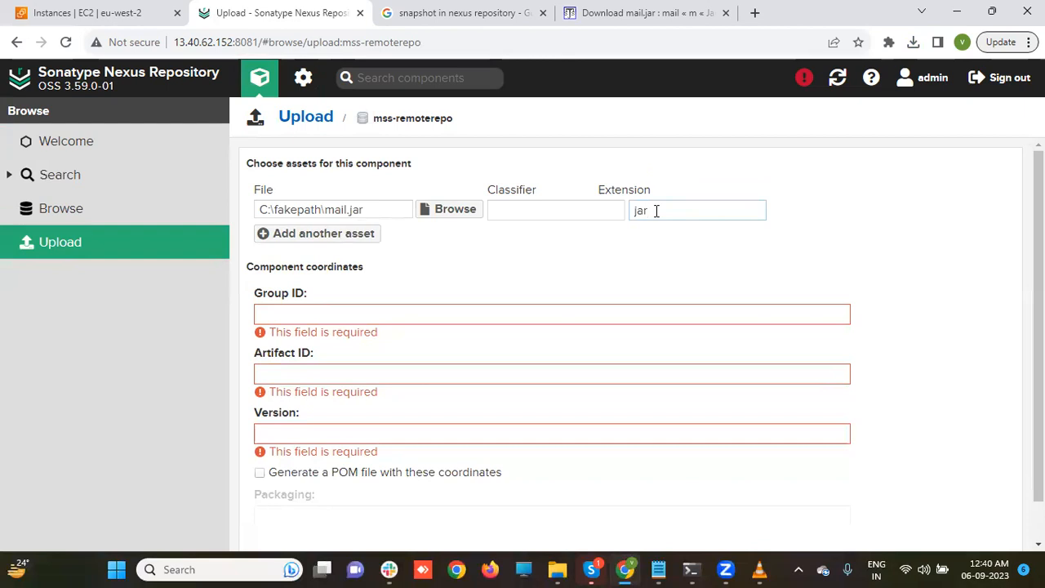
left_click(527, 309)
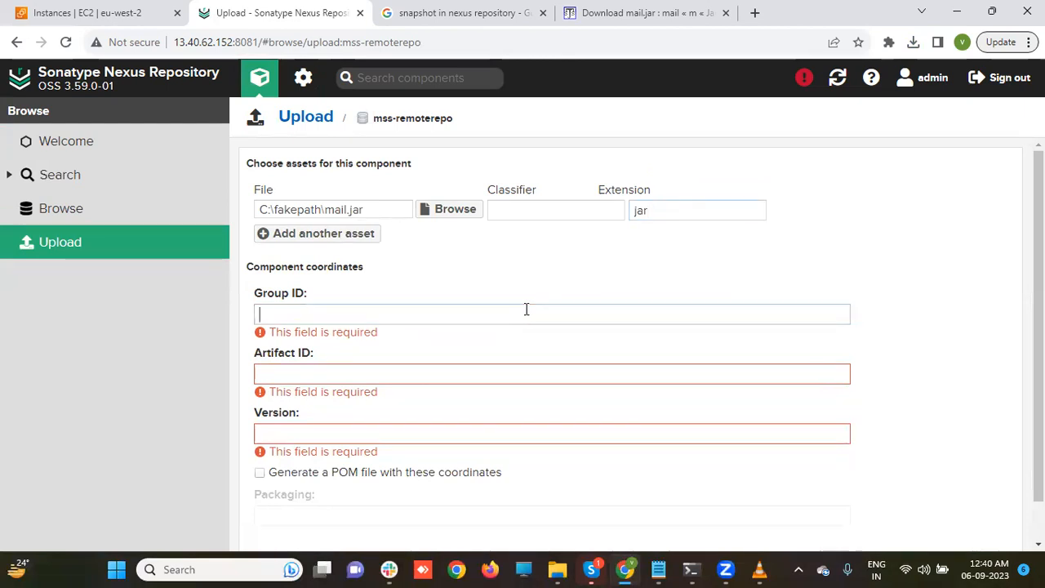
type("com.nt")
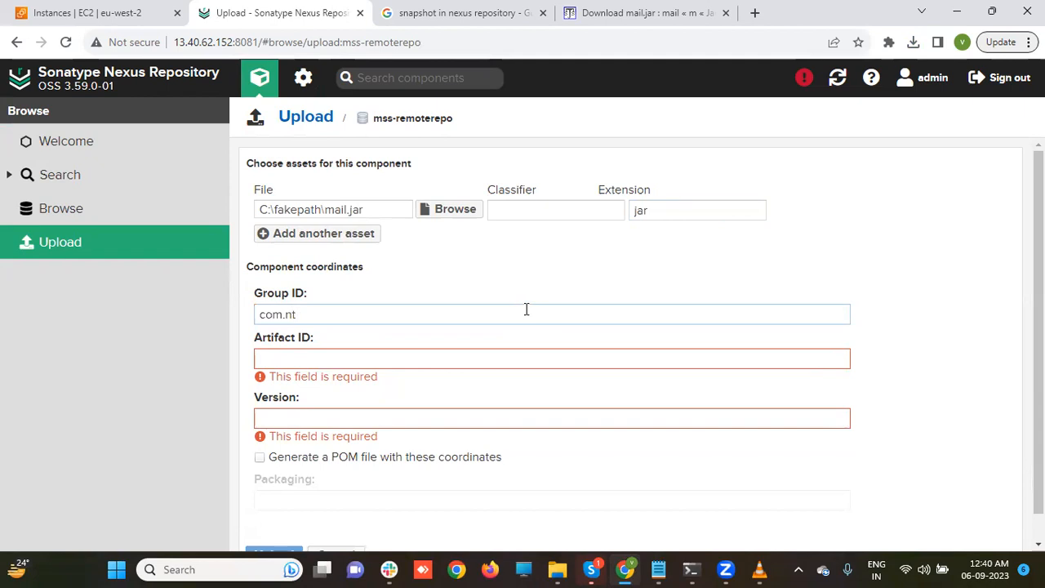
left_click(451, 350)
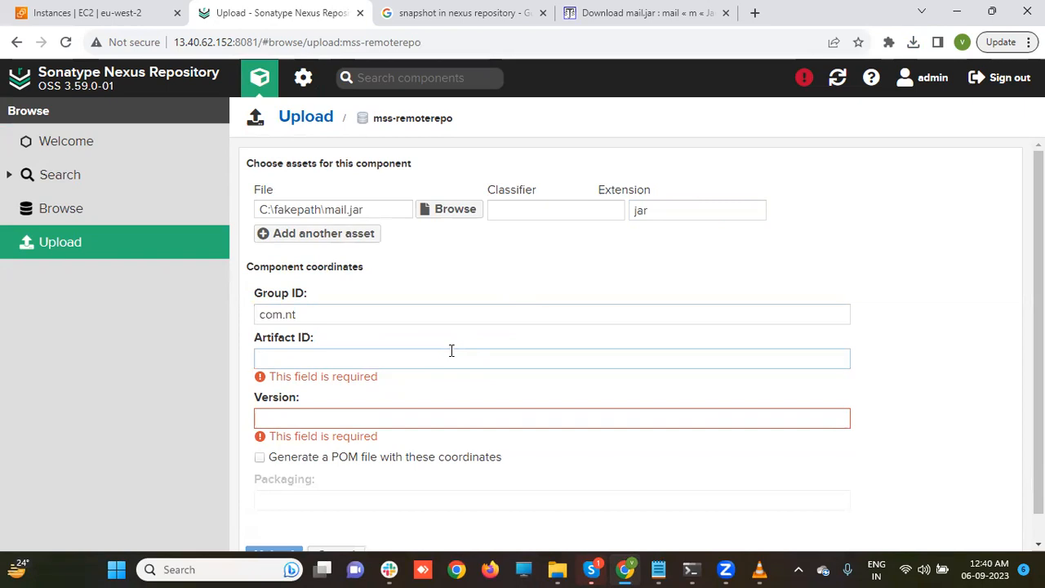
type("mail")
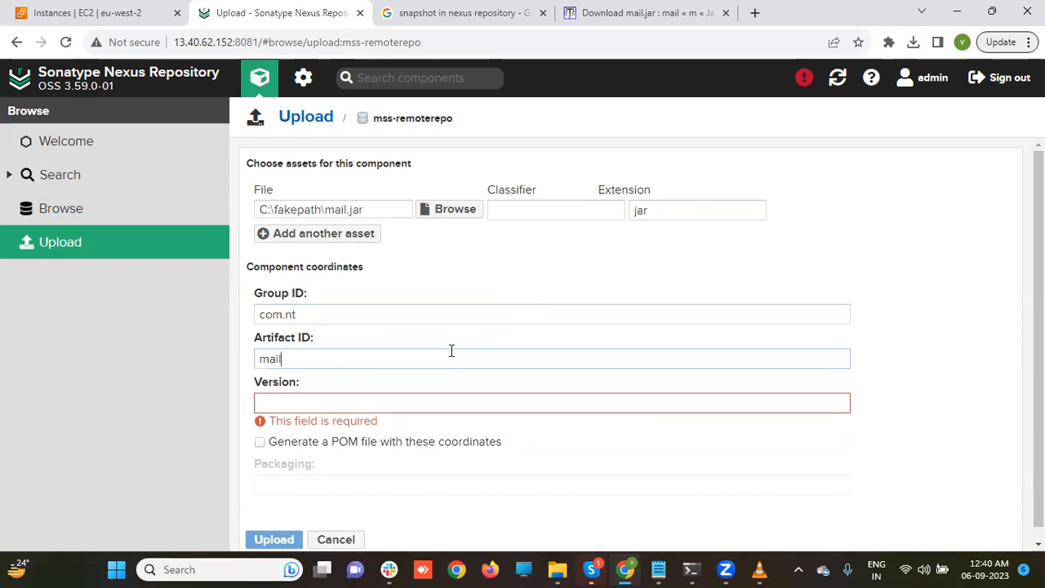
left_click(375, 401)
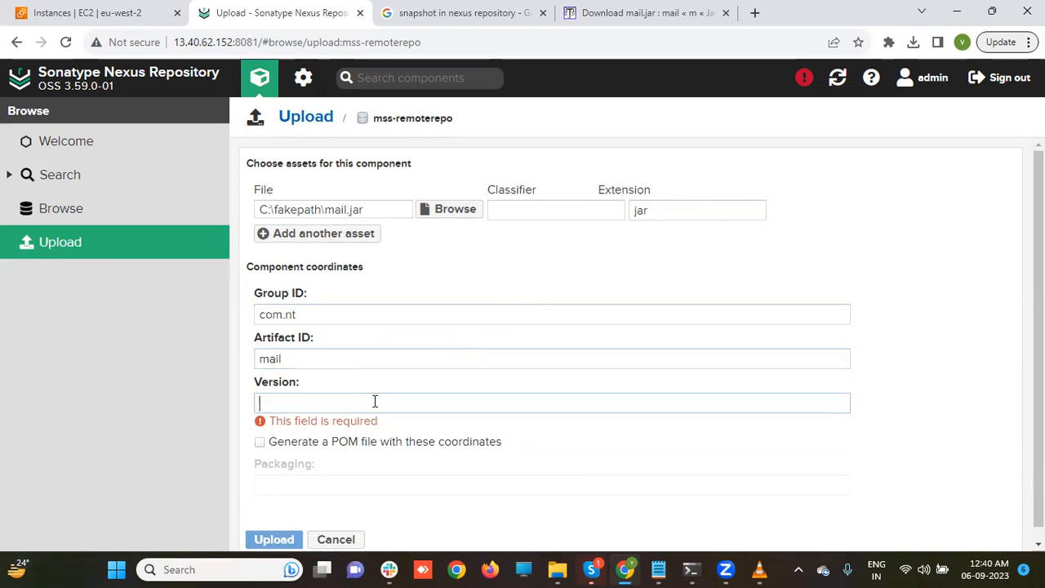
type("1.0")
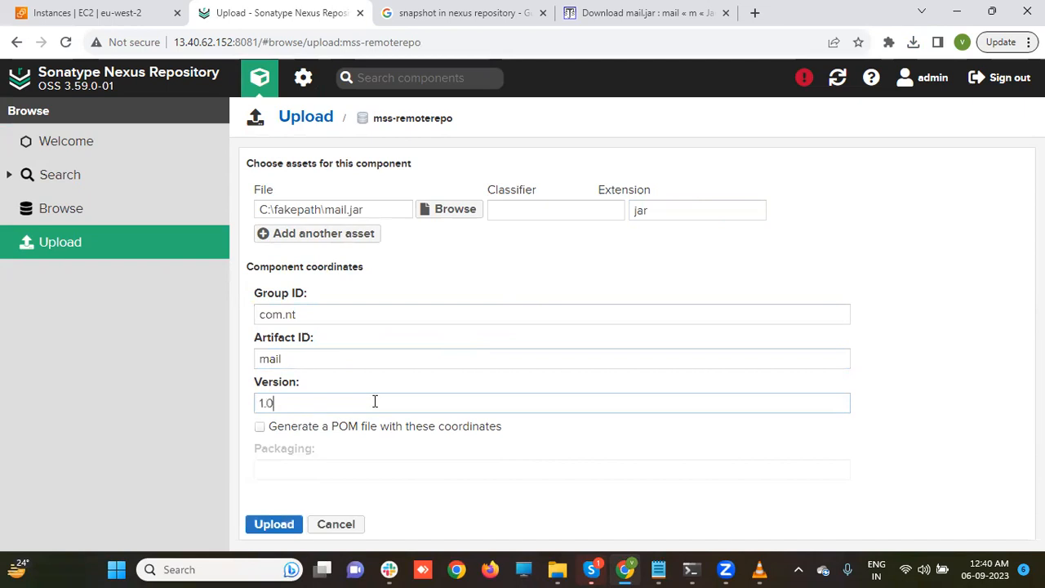
type(".0")
left_click(287, 527)
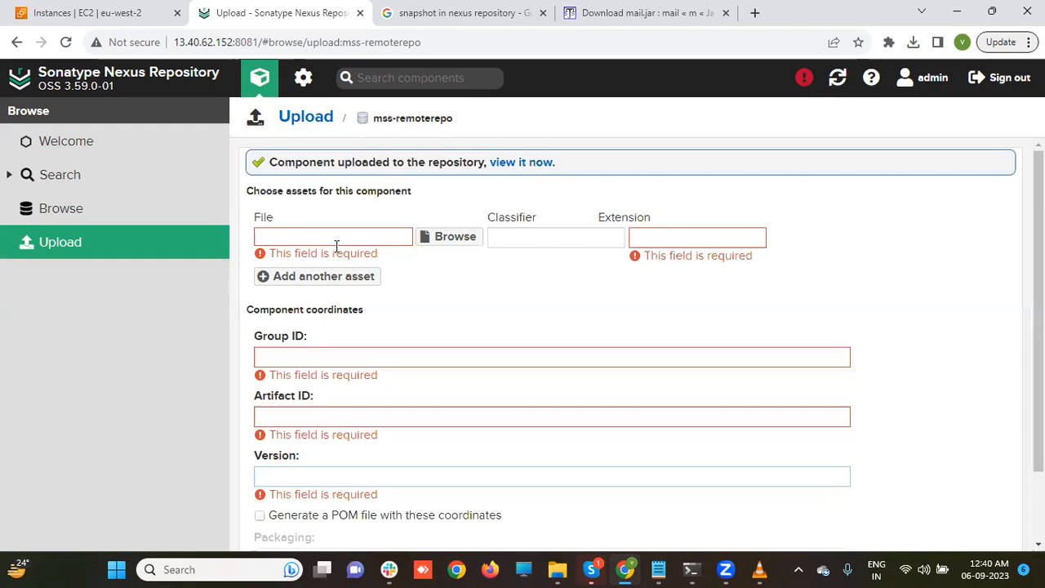
- Open the uploaded com.nt mail 1.0.0 component to check its jar and checksum assets, then go back to Browse
left_click(506, 163)
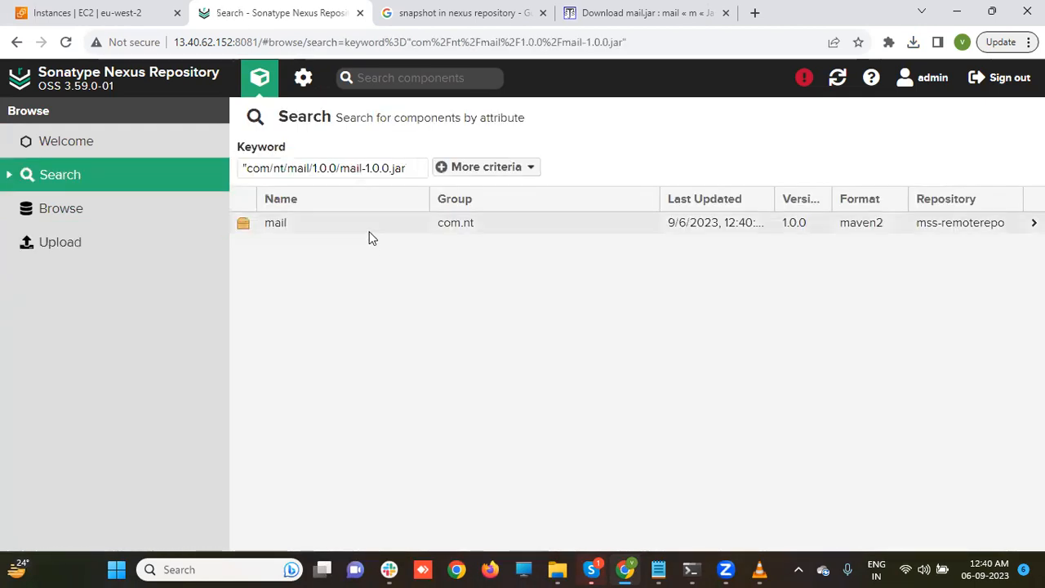
left_click(370, 232)
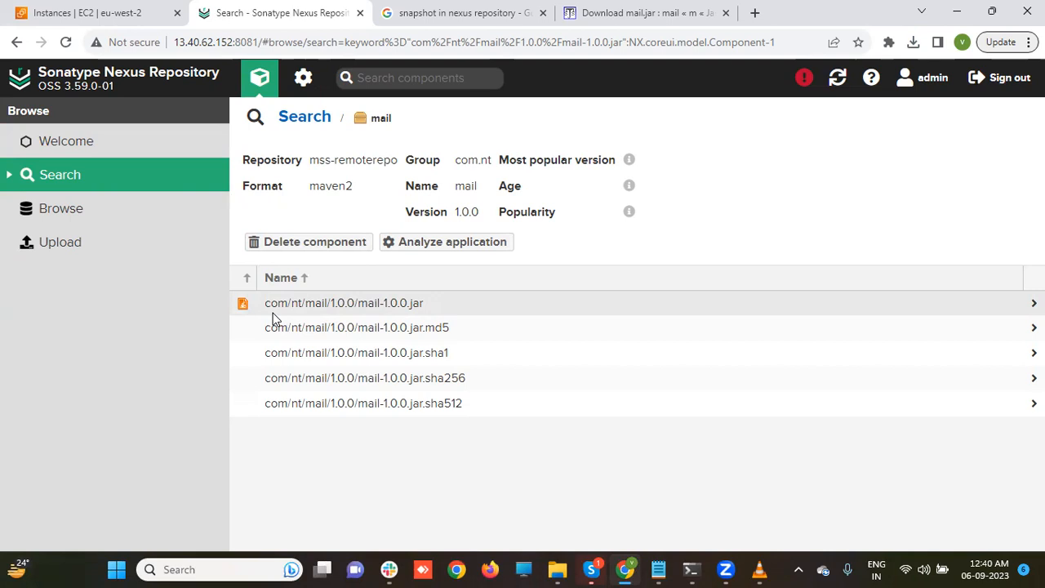
left_click(98, 213)
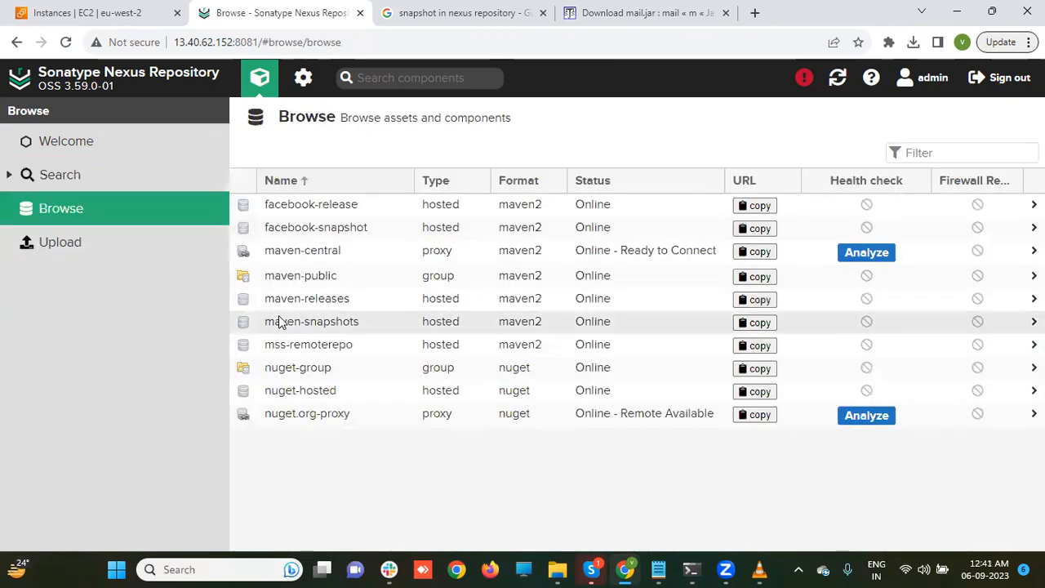
- Open mss-remoterepo's com/nt/mail/1.0.0/mail-1.0.0.jar and select its Apache Maven dependency snippet
left_click(313, 348)
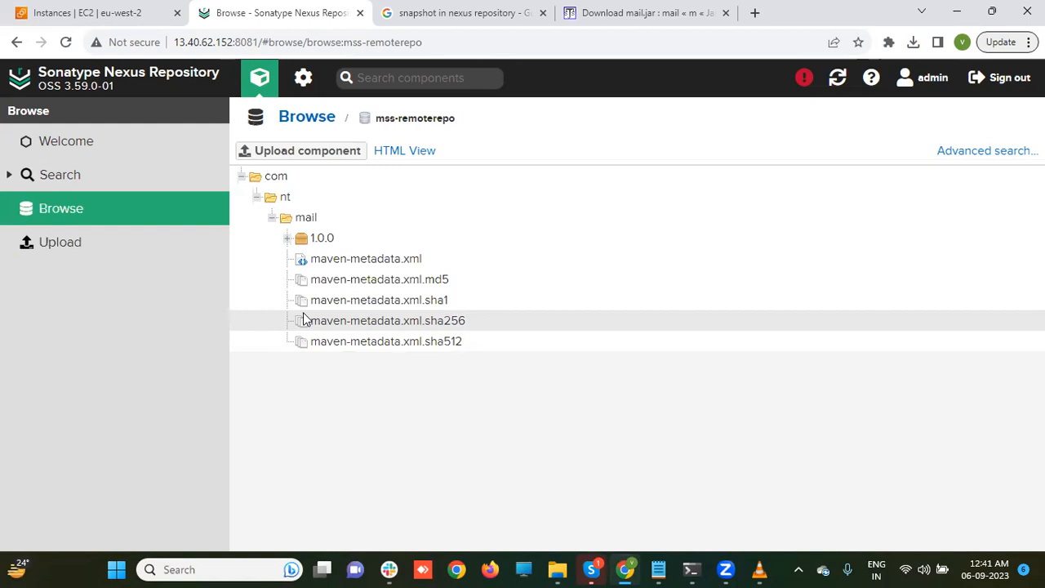
left_click(283, 243)
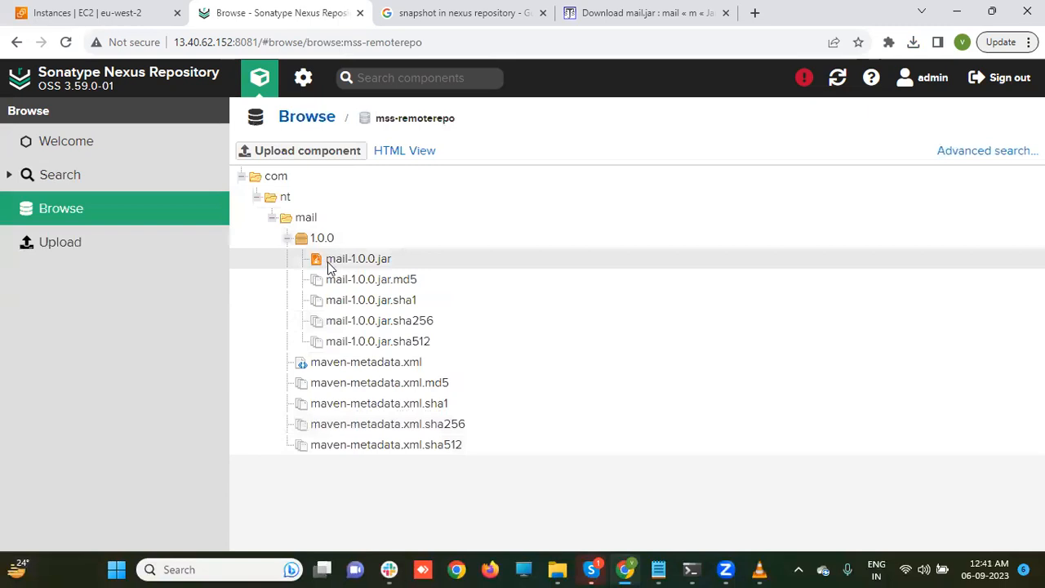
left_click(331, 268)
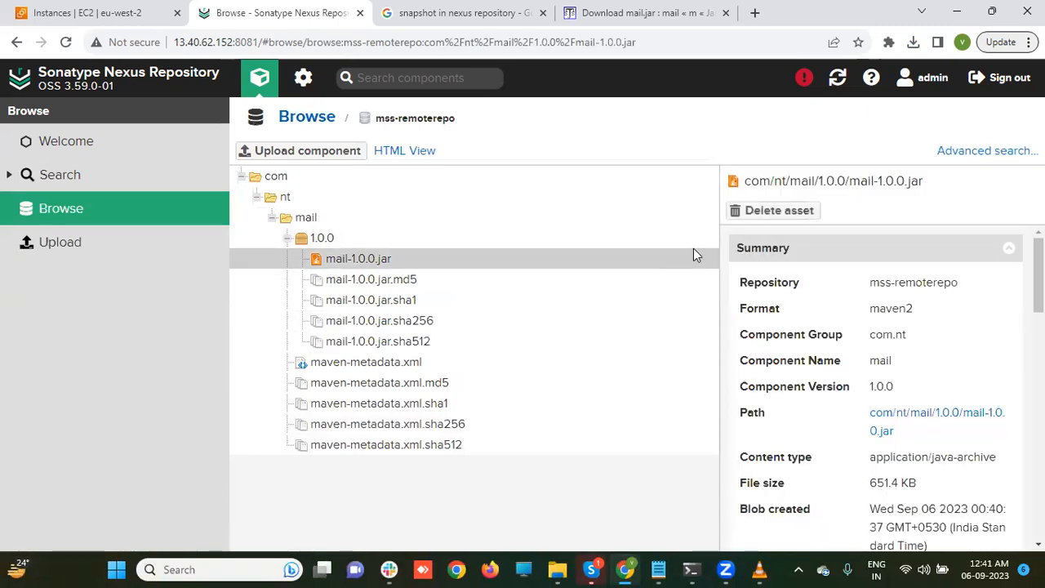
scroll(876, 389, "down", 8)
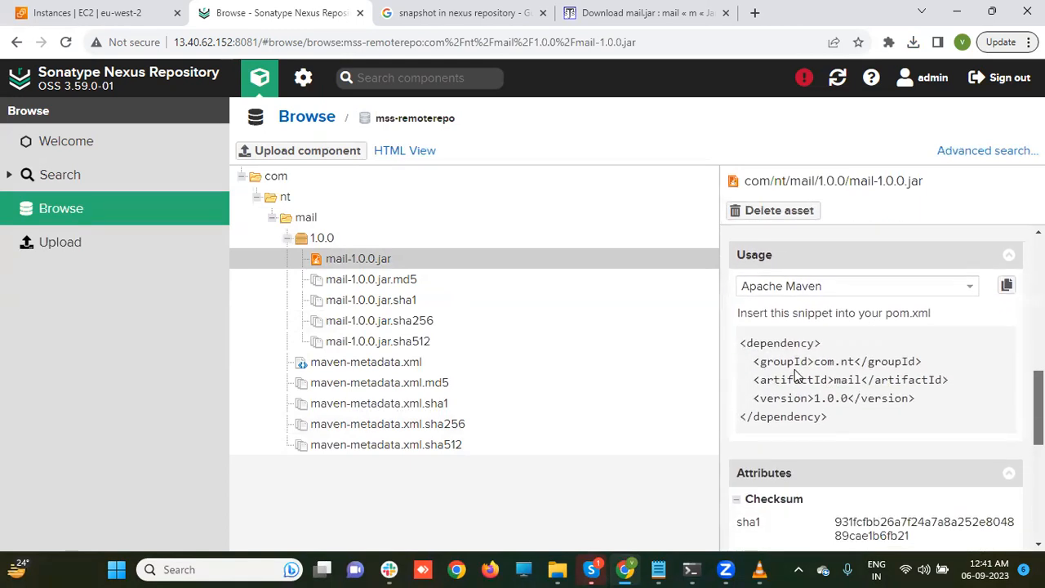
left_click_drag(742, 345, 828, 420)
key("ctrl+c")
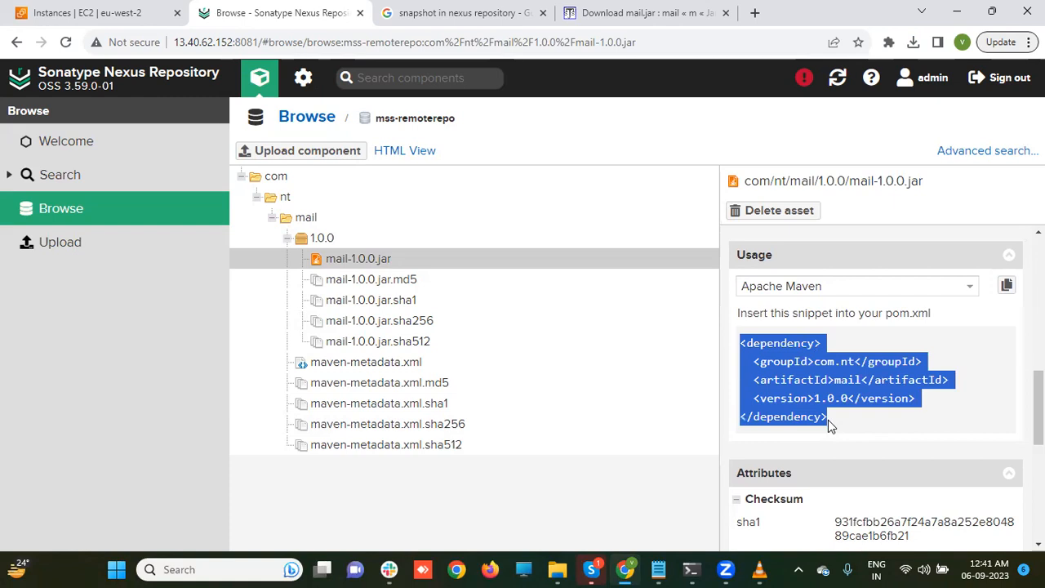
- Paste the com.nt mail 1.0.0 dependency snippet on a new line below the server block in Notepad
left_click(658, 570)
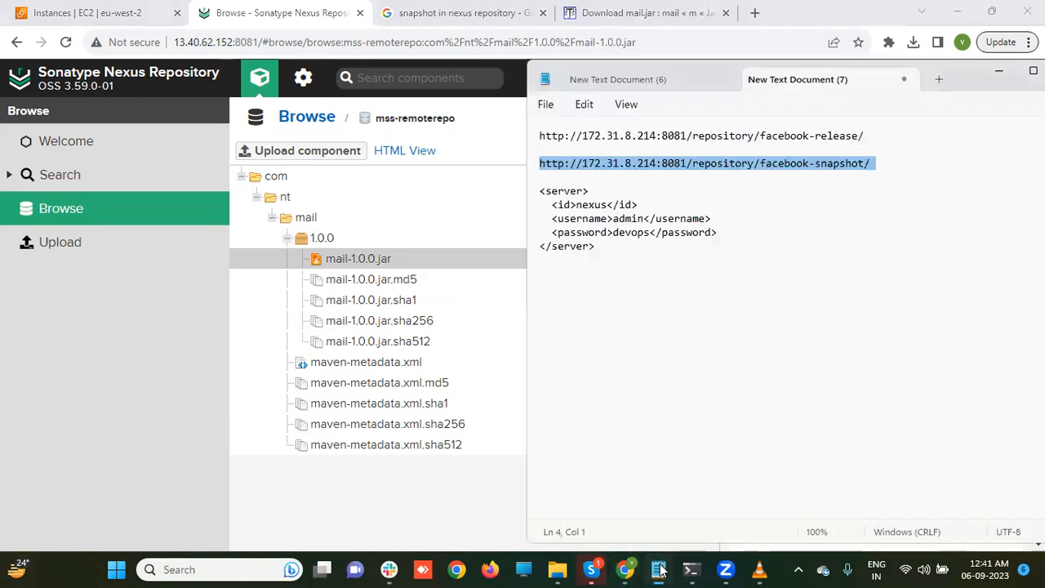
left_click(622, 272)
key("Return")
key("Return")
key("Return")
key("ctrl+v")
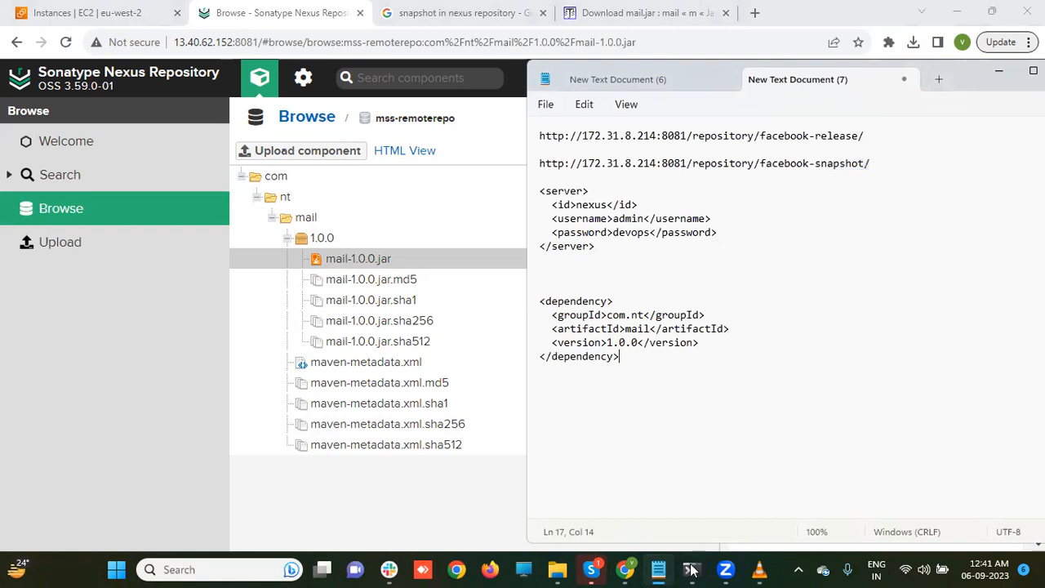
mouse_move(691, 570)
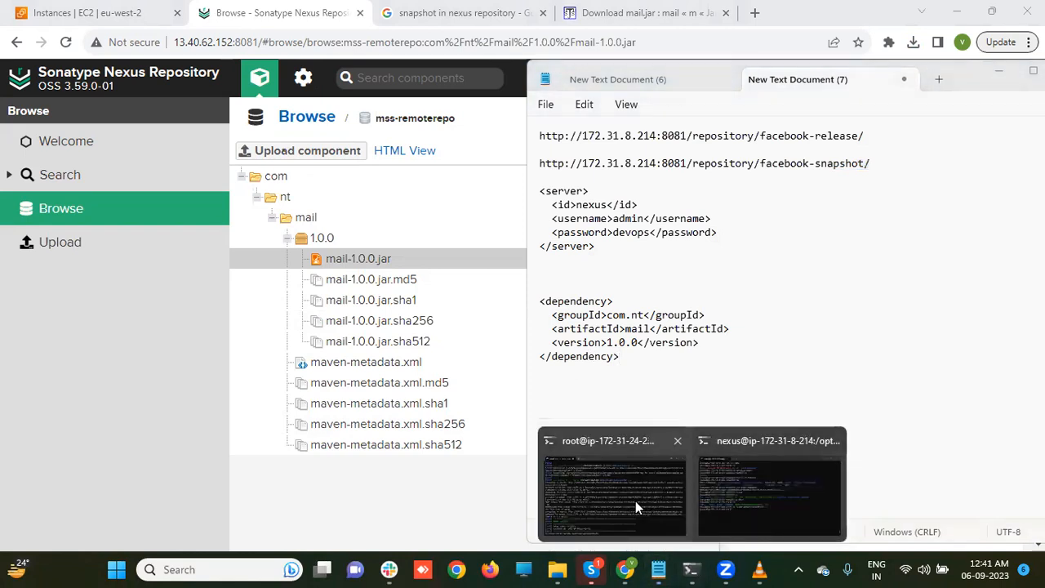
left_click(635, 501)
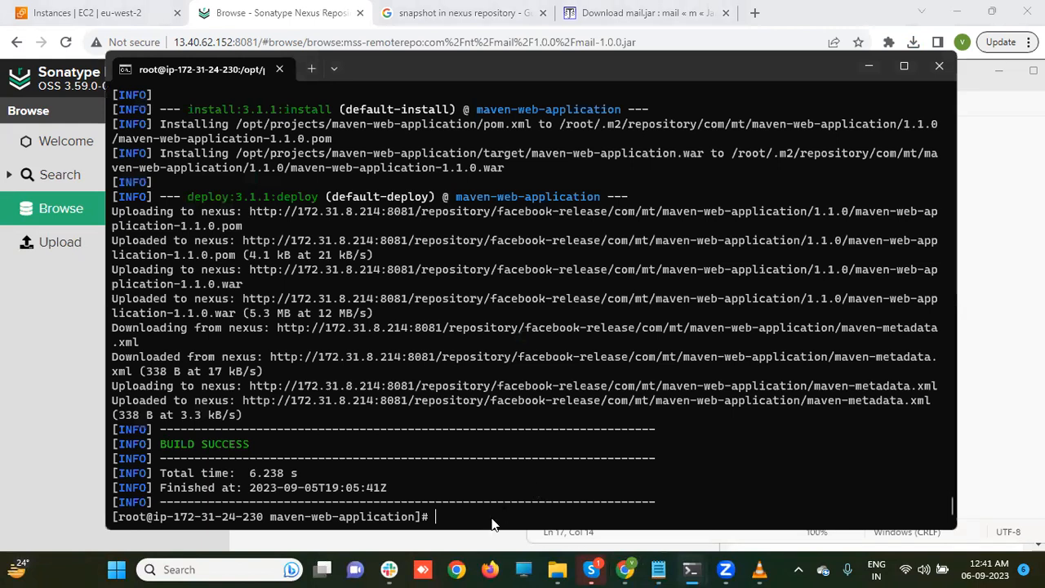
- Open pom.xml in vi and step down past the properties into the dependencies block
type("vi pom.xml")
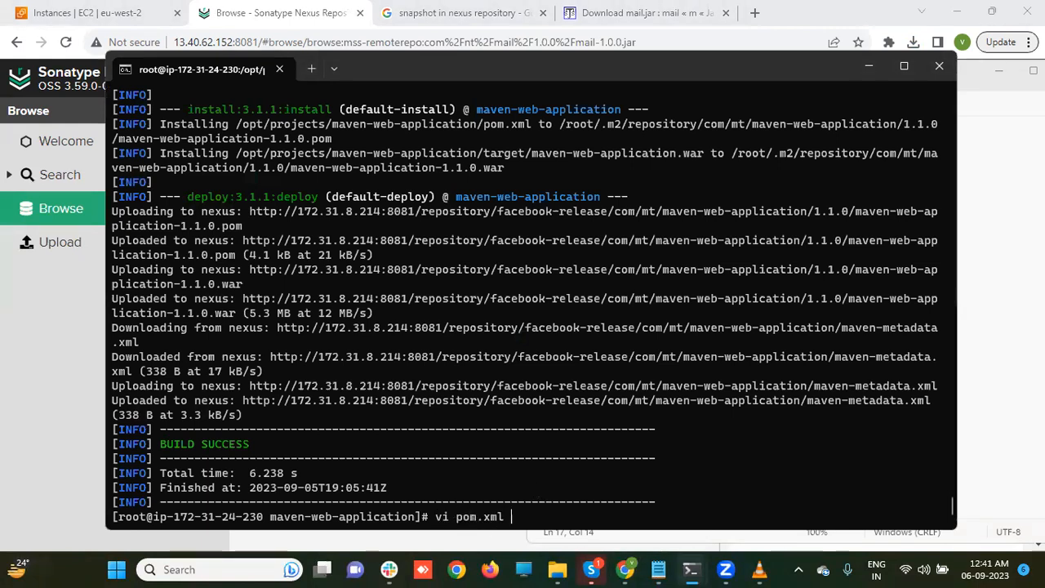
key("Return")
key("Down")
key("Down")
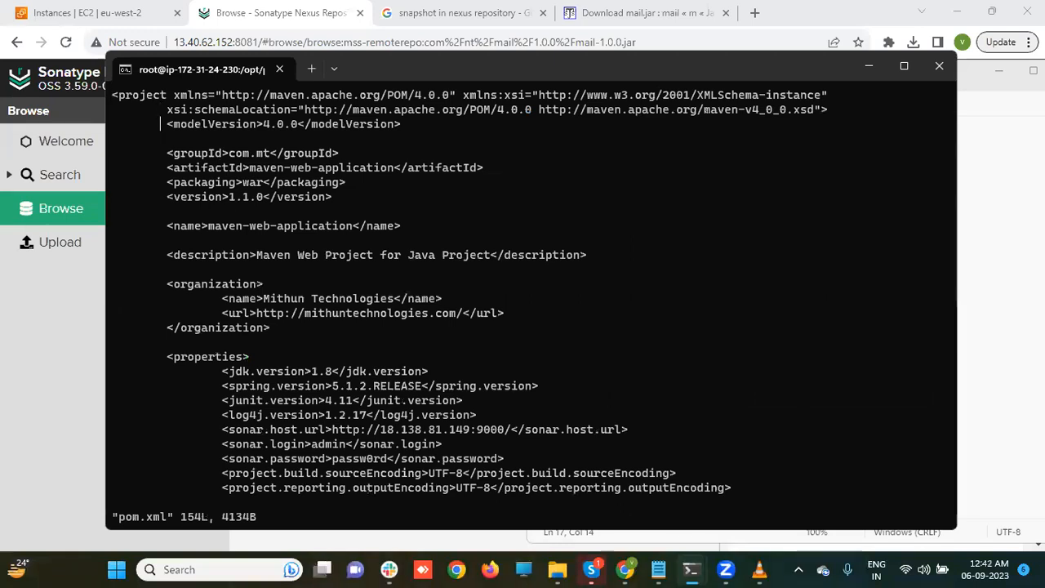
key("Down")
key("Down")
key("Down")
key("Down")
key("Down")
key("Down")
key("Down")
key("Down")
key("Down")
key("Down")
key("Down")
key("Down")
key("Down")
key("Down")
key("Down")
key("Down")
key("Down")
key("Down")
key("Down")
key("Down")
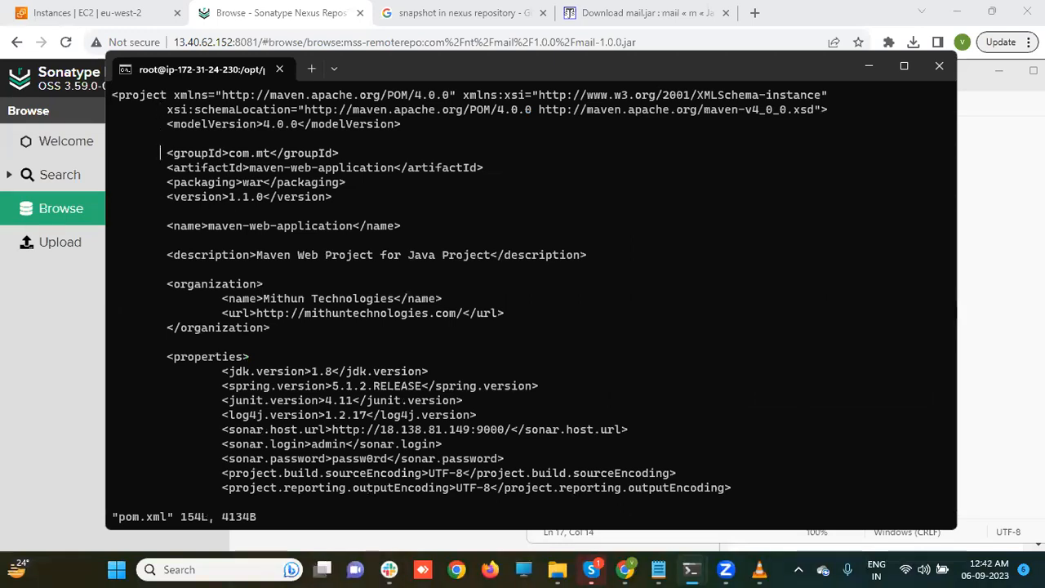
key("Down")
key("Down")
key("Down")
key("Down")
key("Down")
key("Down")
key("Down")
key("Down")
key("Down")
key("Down")
key("Down")
key("Down")
key("Down")
key("Down")
key("Down")
key("Down")
key("Down")
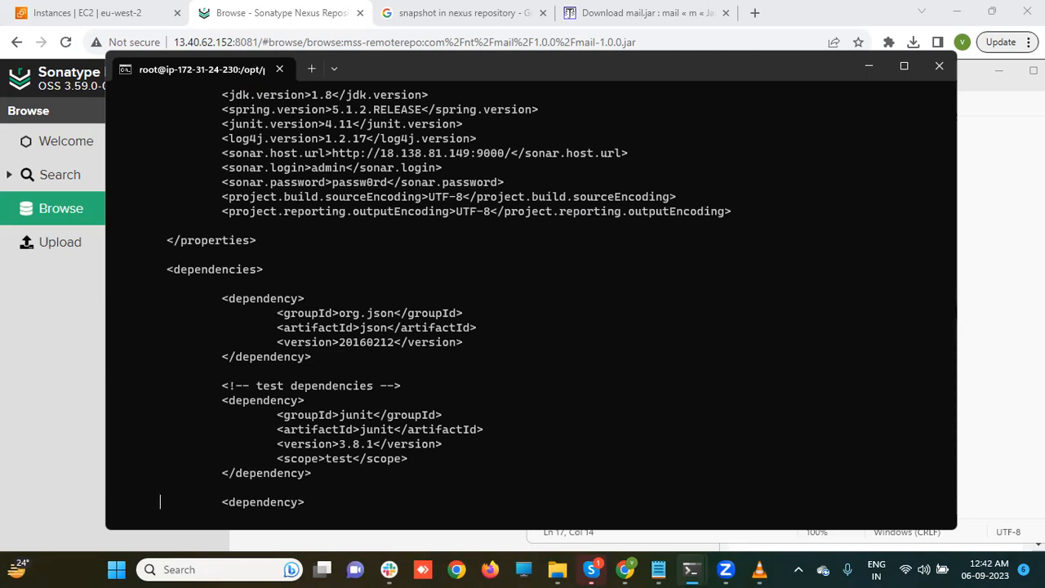
- Scroll through pom.xml to the distributionManagement release repository entry, then return to Nexus
scroll(161, 502, "down", 3)
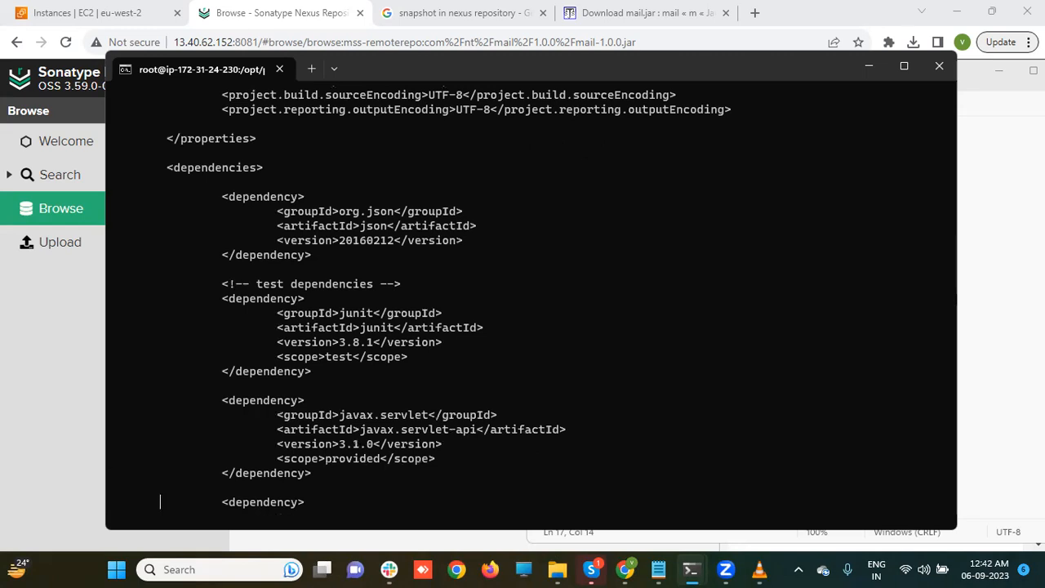
scroll(160, 501, "down", 3)
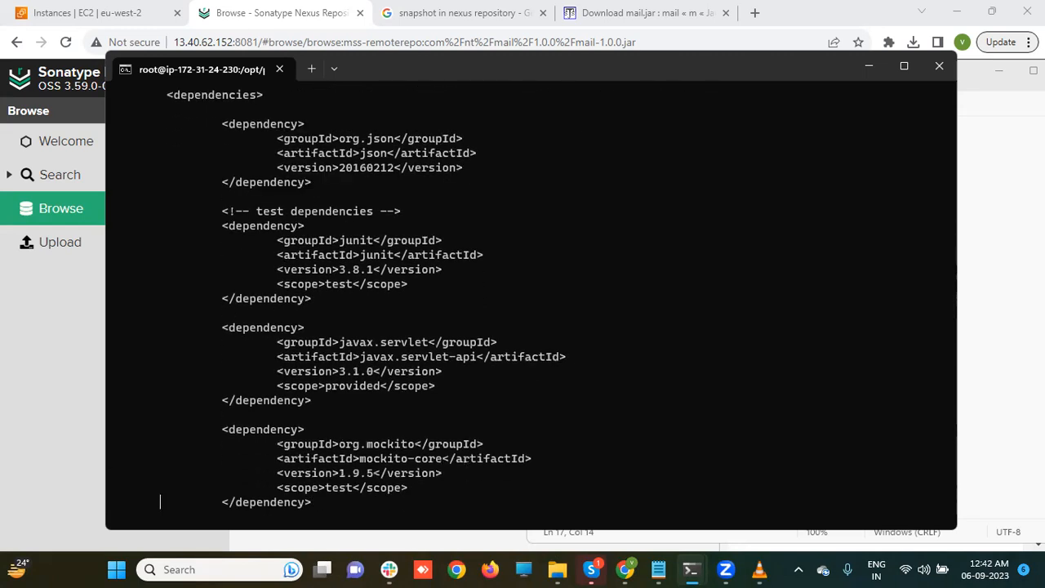
scroll(160, 502, "down", 4)
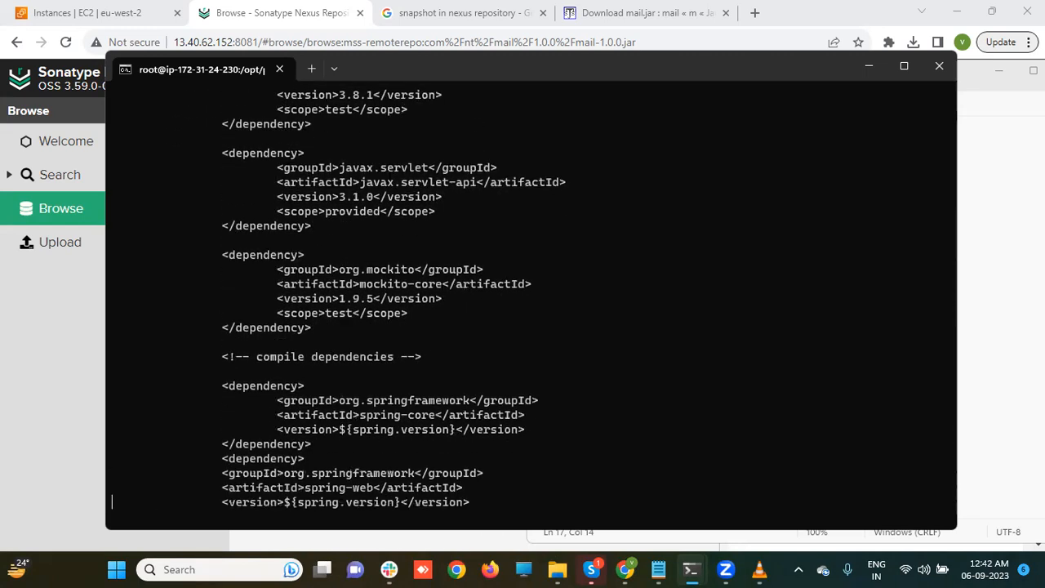
scroll(160, 502, "down", 4)
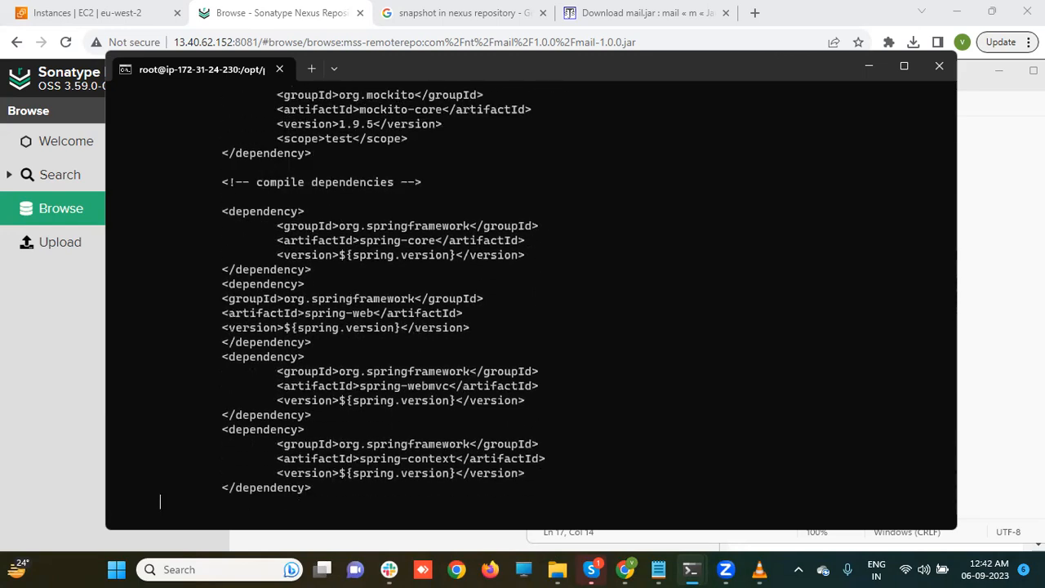
scroll(160, 502, "down", 6)
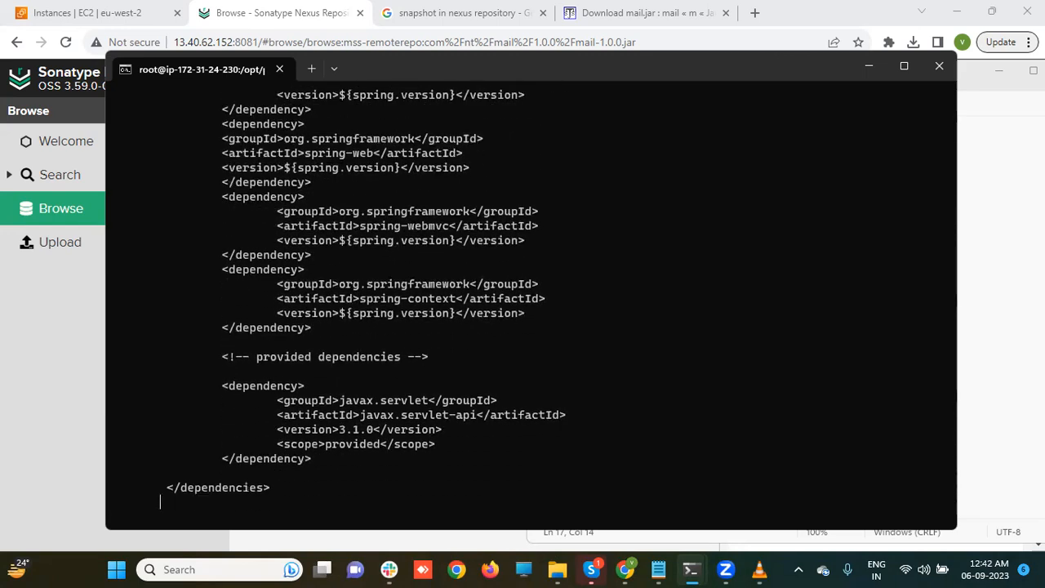
scroll(160, 502, "down", 2)
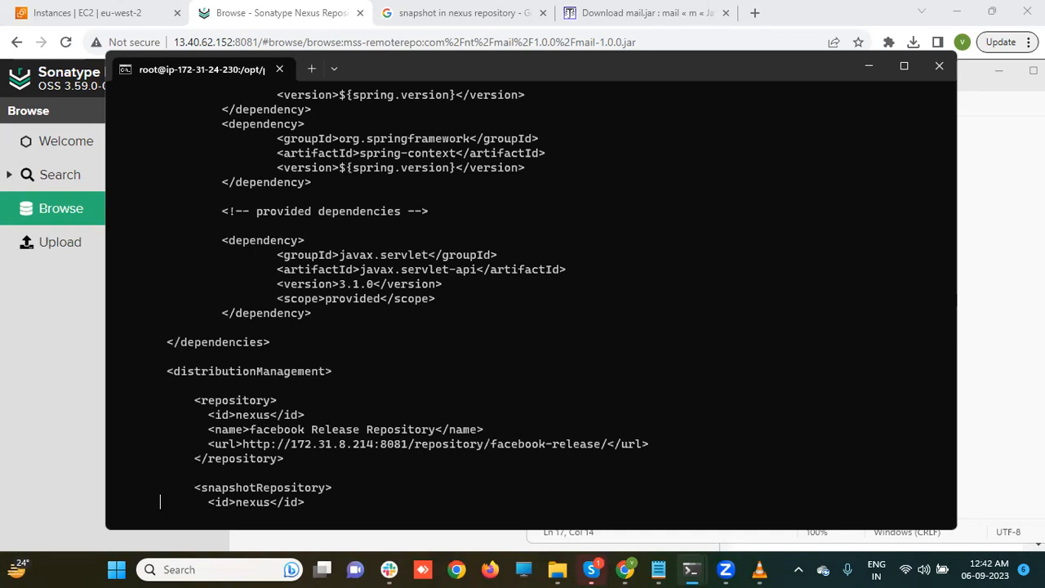
key("Up")
key("Up")
key("Up")
key("alt+Tab")
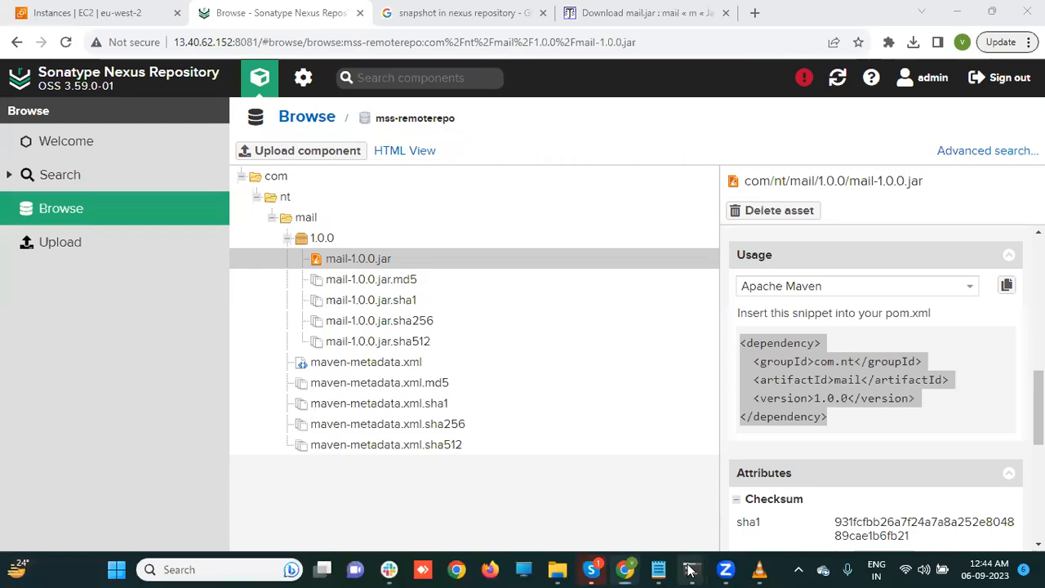
- Copy the mail dependency snippet from Notepad and paste it under <dependencies> in pom.xml
key("alt+Tab")
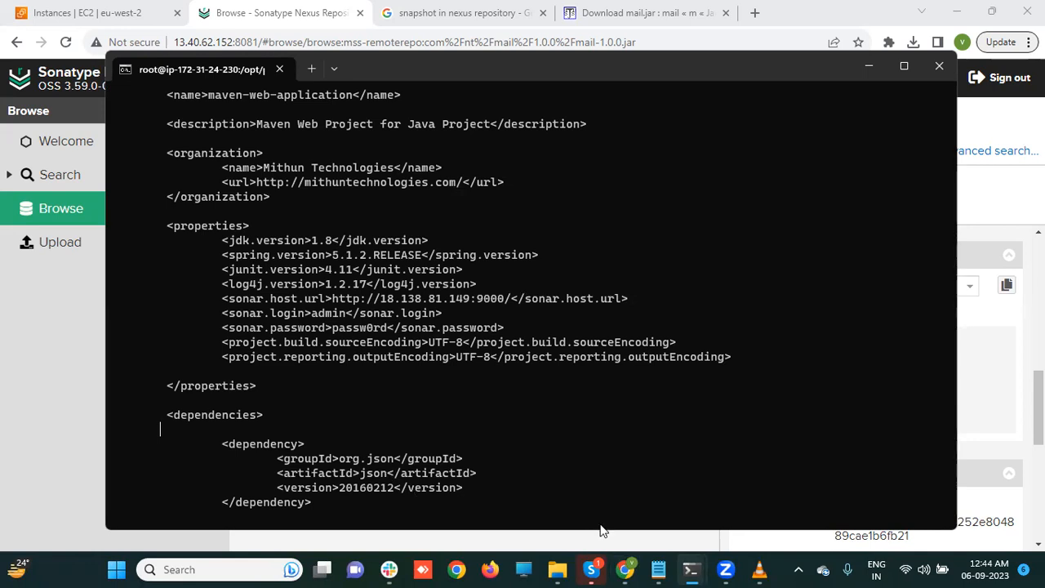
left_click(658, 569)
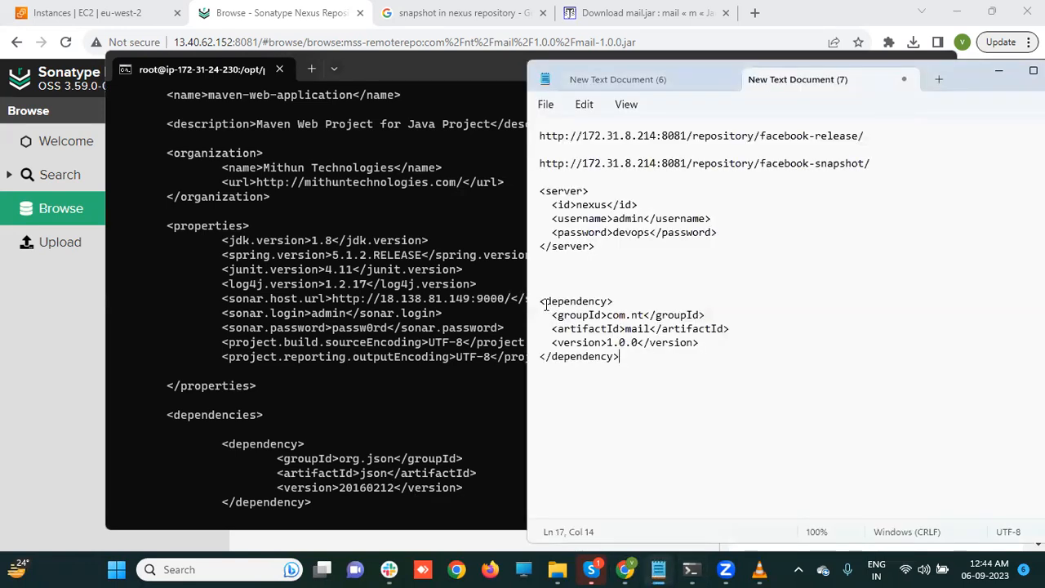
left_click_drag(541, 302, 629, 355)
key("ctrl+c")
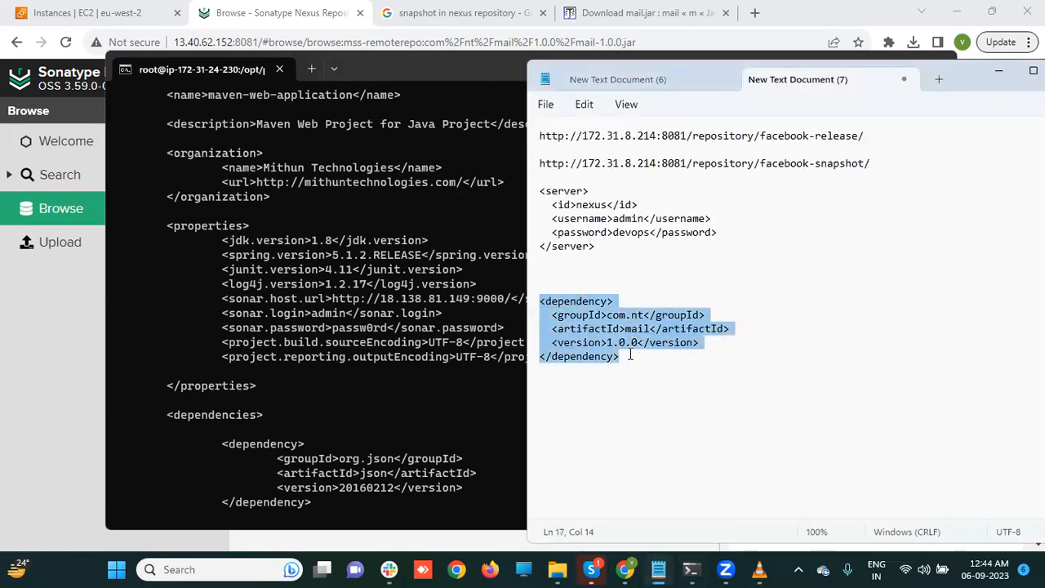
left_click(180, 434)
key("i")
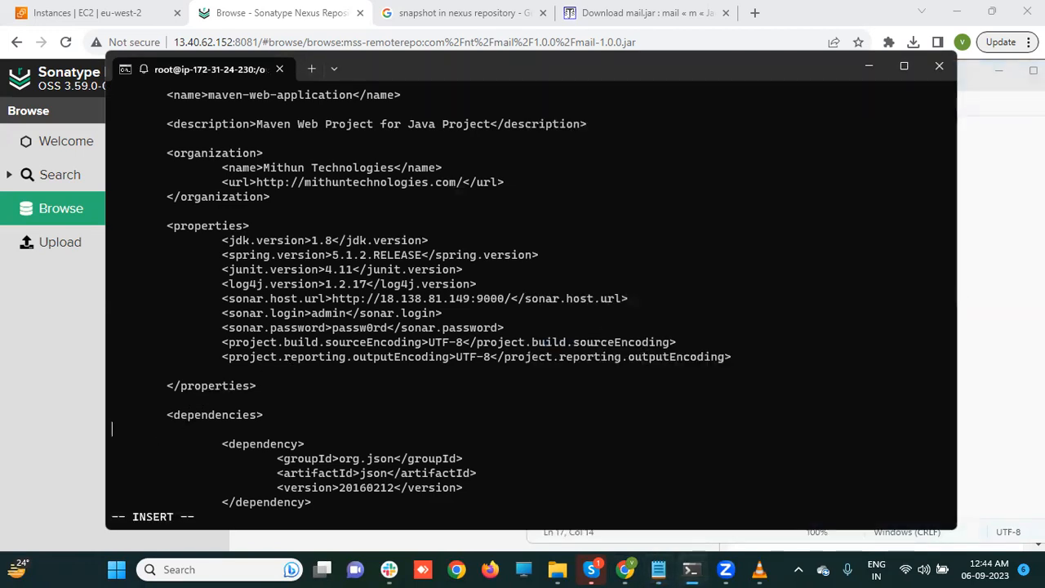
key("Return")
key("Return")
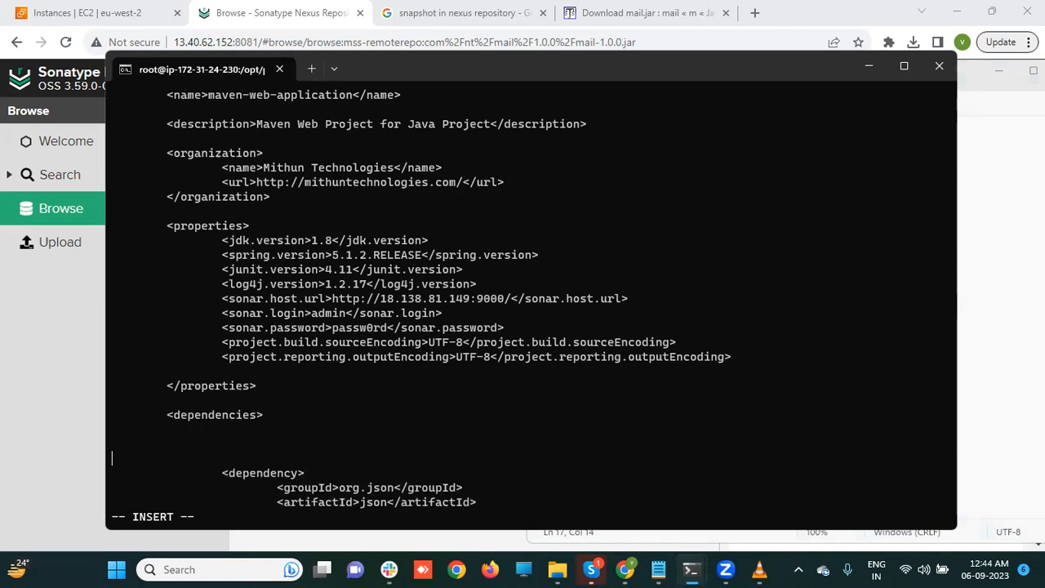
key("Up")
key("ctrl+v")
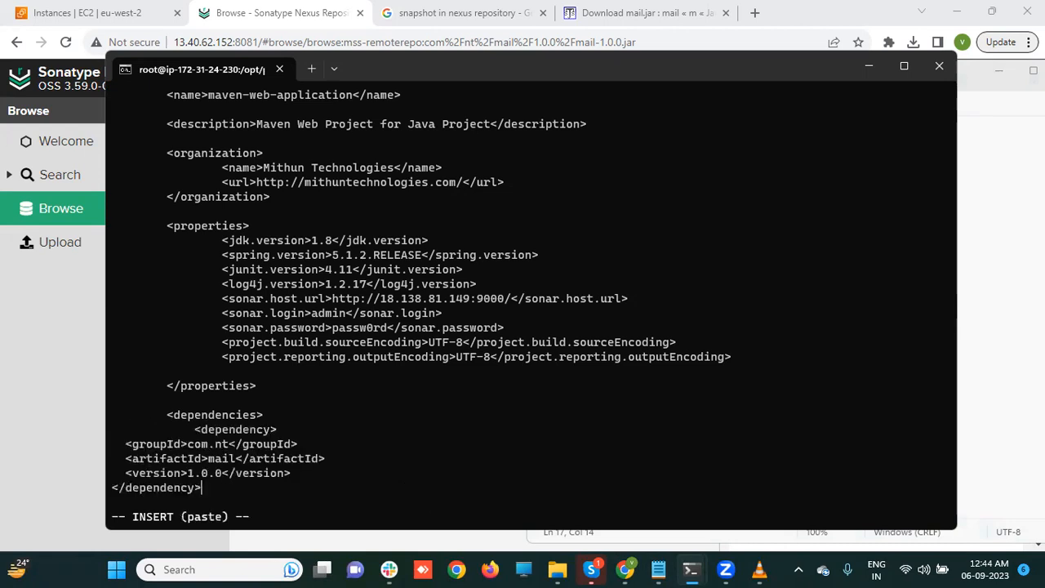
- Indent the pasted groupId, artifactId, version and closing dependency lines to match the other dependencies
key("Up")
key("Up")
key("Up")
key("Up")
key("Down")
key("Left")
key("Left")
key("Left")
key("Left")
key("Left")
key("Left")
key("Left")
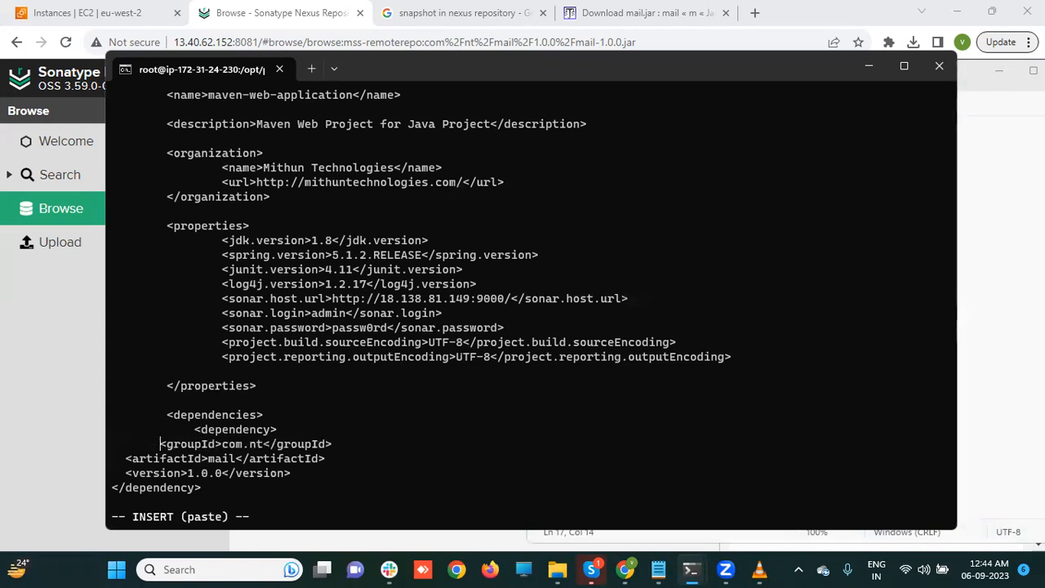
key("Down")
key("Down")
key("Left")
key("Up")
key("Left")
key("Left")
key("Left")
key("Left")
key("Left")
key("Left")
key("Left")
key("Left")
key("Left")
key("Left")
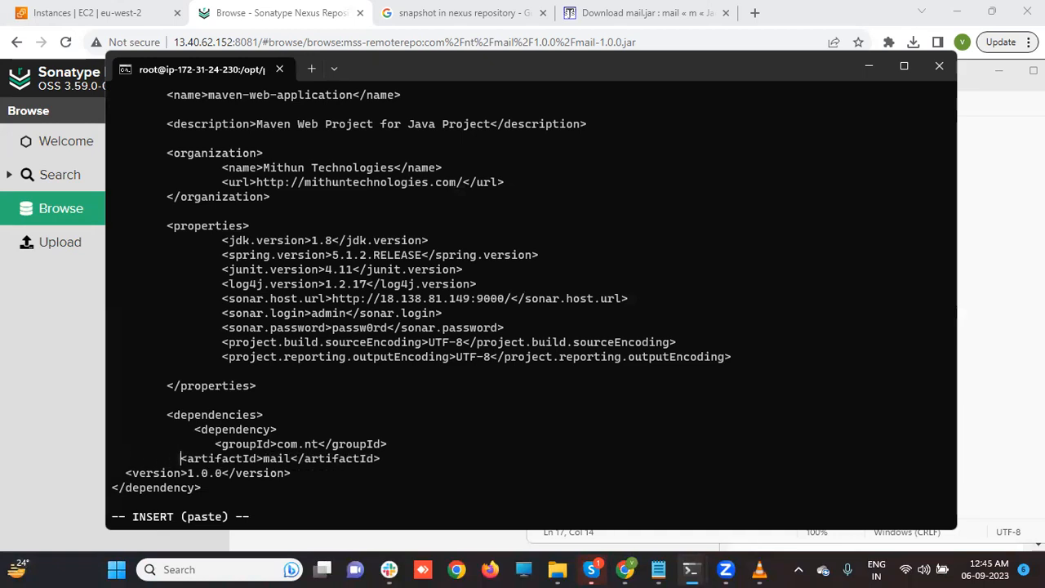
key("Down")
key("Left")
key("Left")
key("Left")
key("Left")
key("Left")
key("Left")
key("Left")
key("Left")
key("Left")
key("Left")
key("Left")
key("Left")
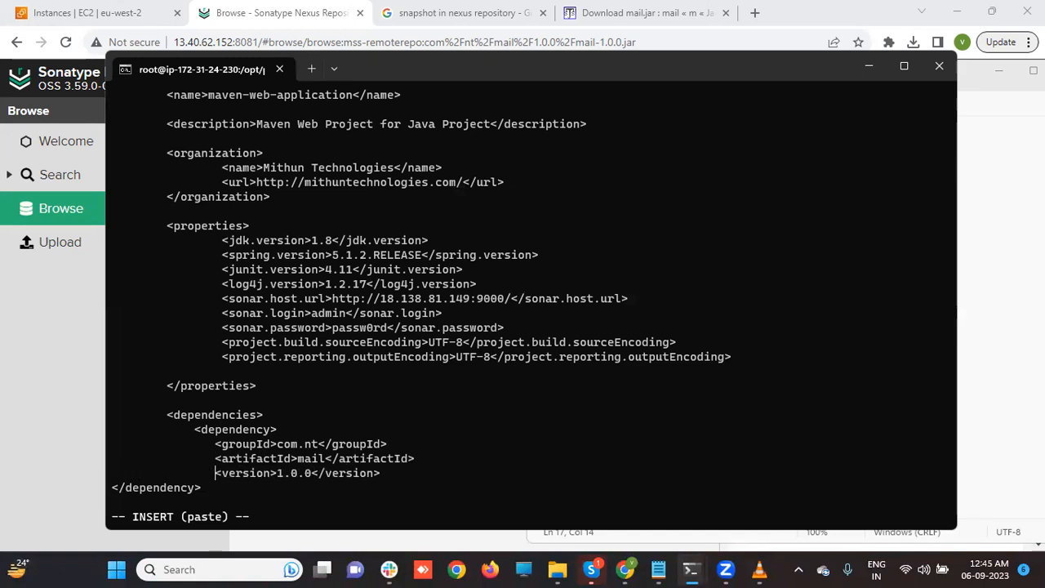
key("Down")
key("Left")
key("Left")
key("Left")
key("Left")
key("Left")
key("Left")
key("Left")
key("Left")
key("Left")
key("Left")
key("Left")
key("Left")
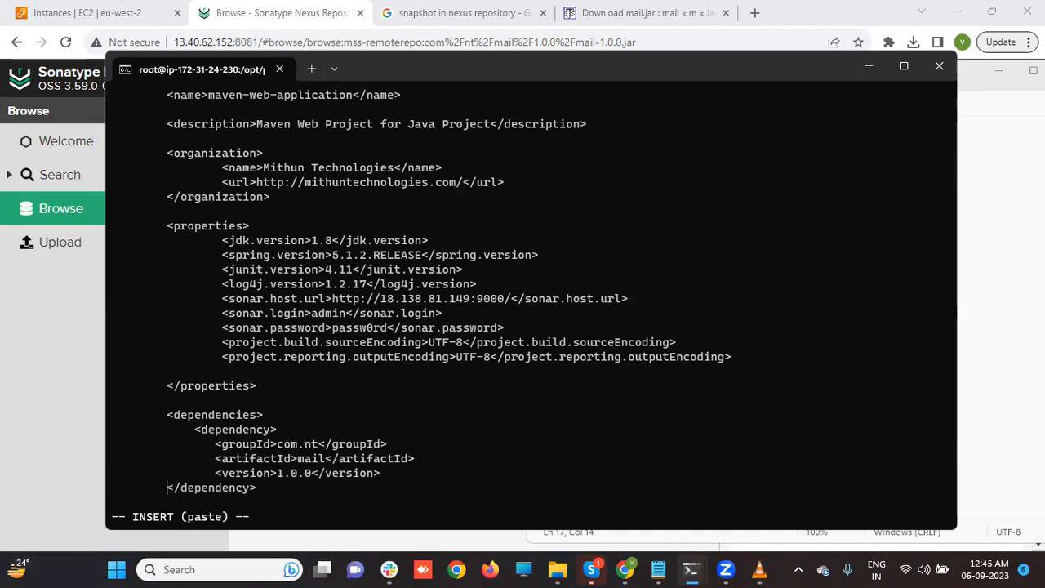
key("Down")
key("Down")
key("Down")
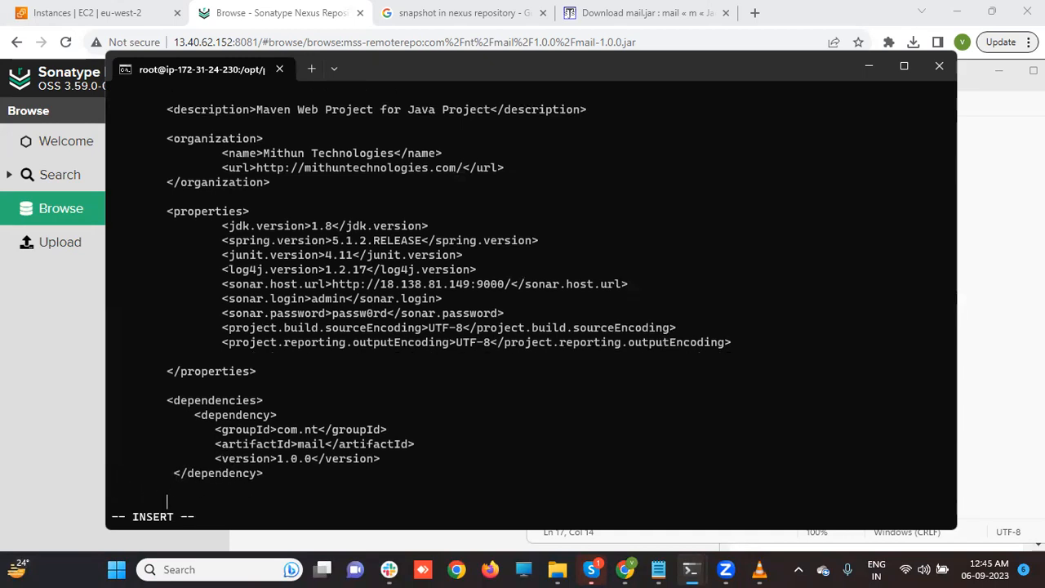
key("Down")
key("Up")
key("Up")
key("Up")
key("Up")
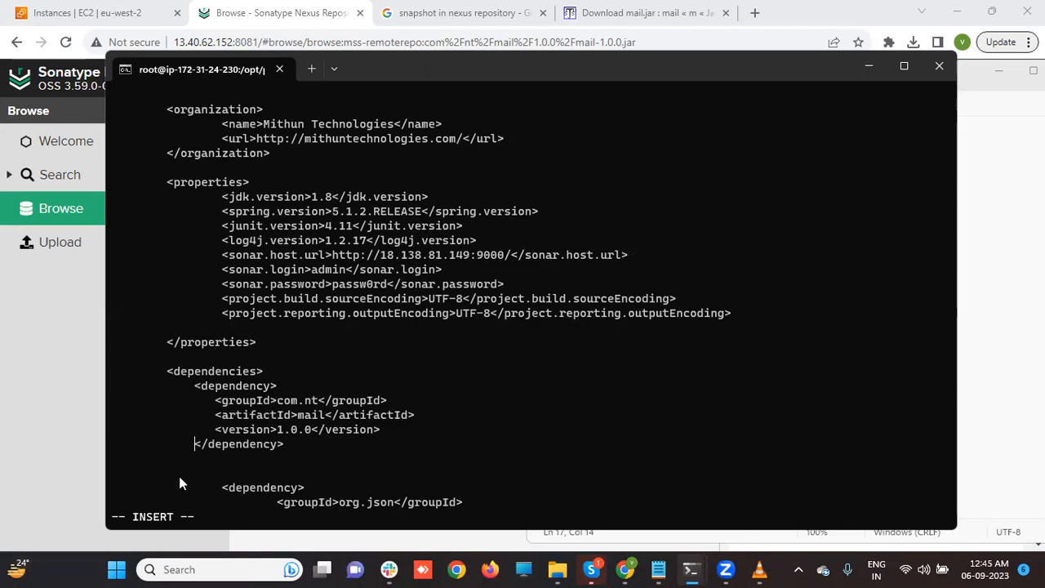
key("Down")
key("Down")
key("Down")
key("Down")
key("Down")
key("Down")
key("Down")
key("Down")
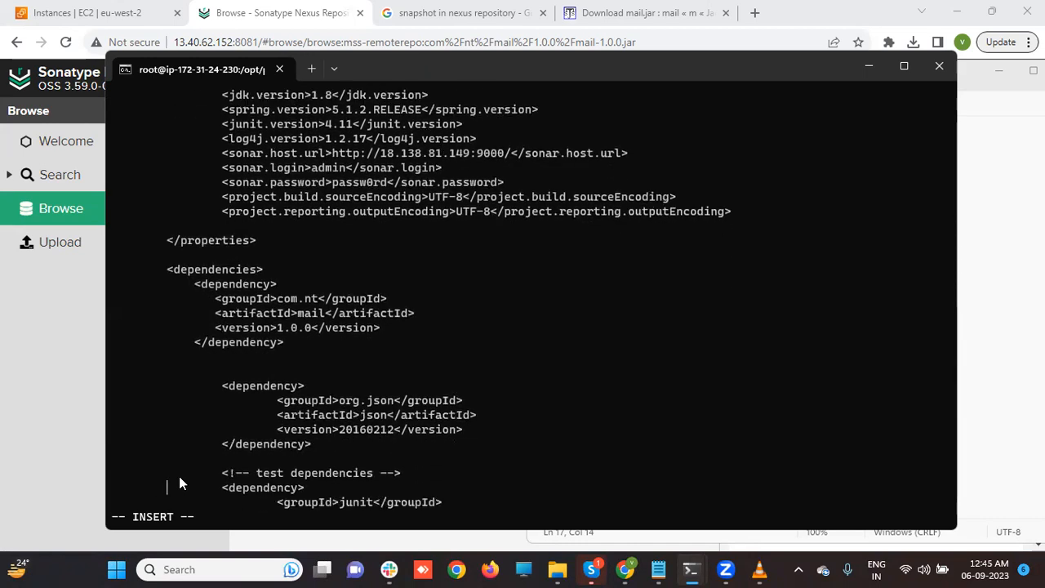
- Leave insert mode and save pom.xml with :wq
key("Escape")
type(":wq")
key("Return")
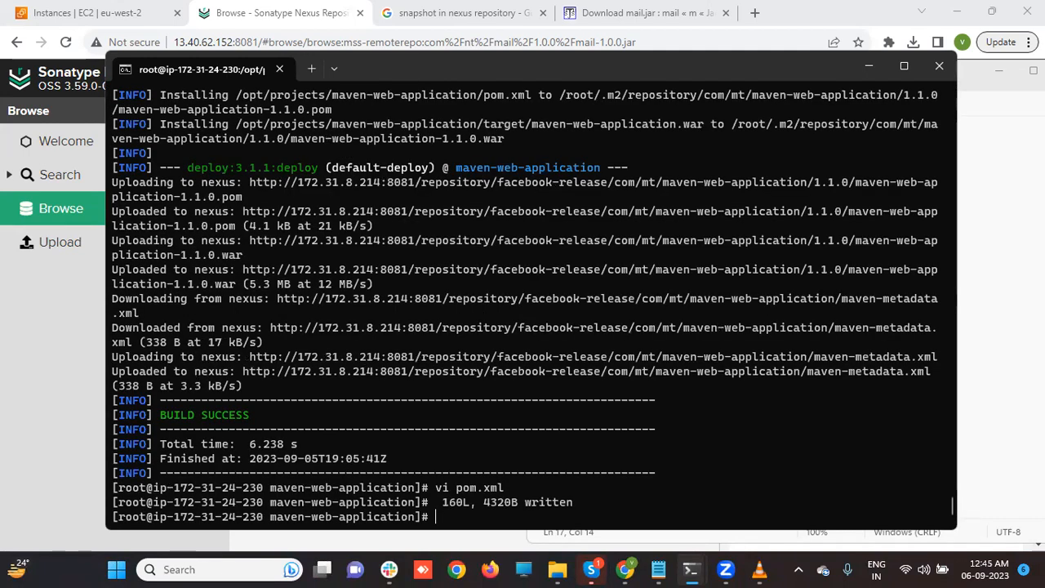
- Rerun mvn clean package, which fails to resolve com.nt:mail:jar:1.0.0 from central
type("mvn clean ")
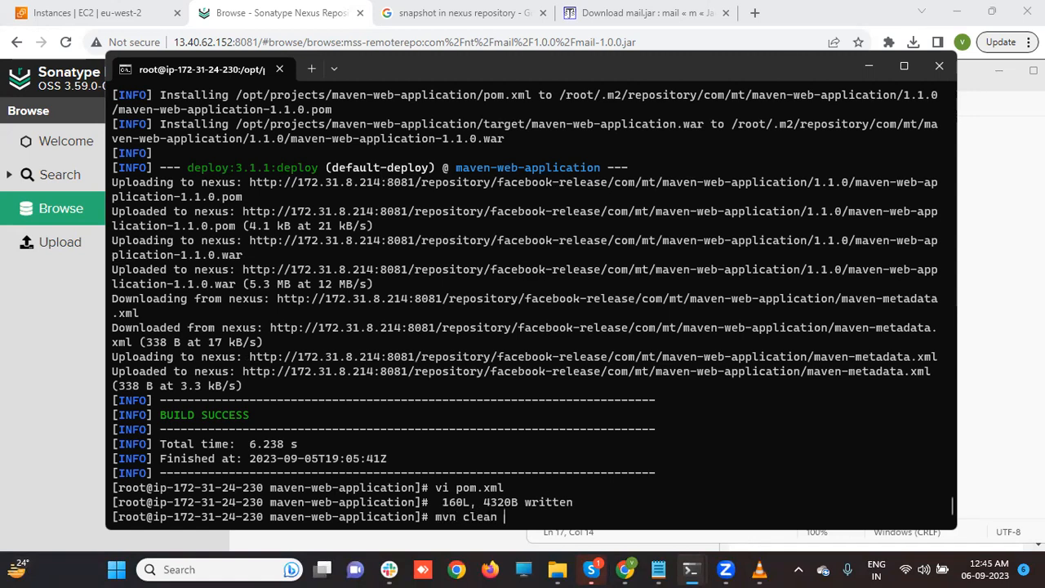
type("package")
key("Return")
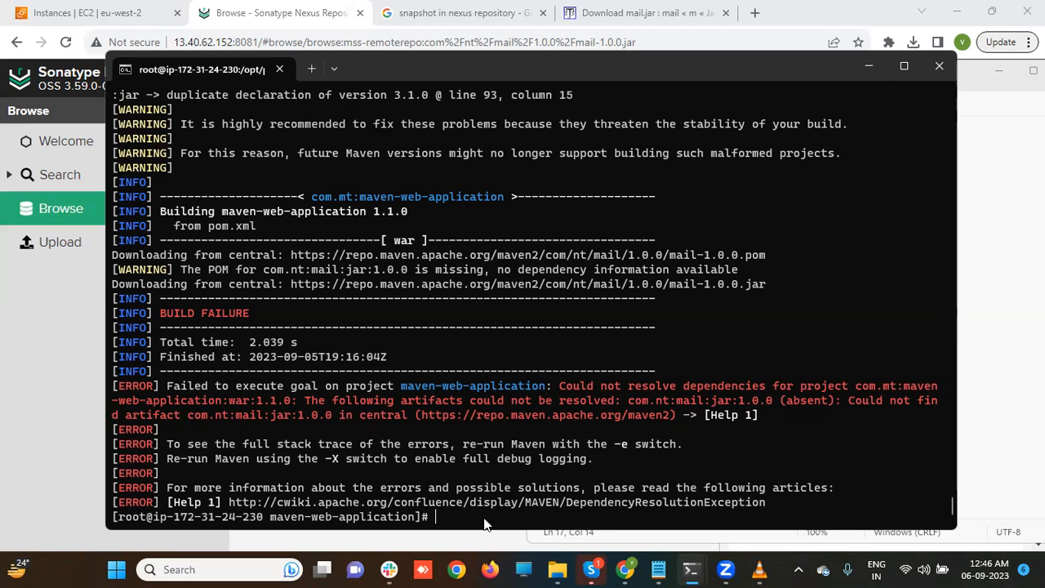
- Copy mss-remoterepo's URL from the Nexus repository list and paste it after the snippet in Notepad
left_click(2, 437)
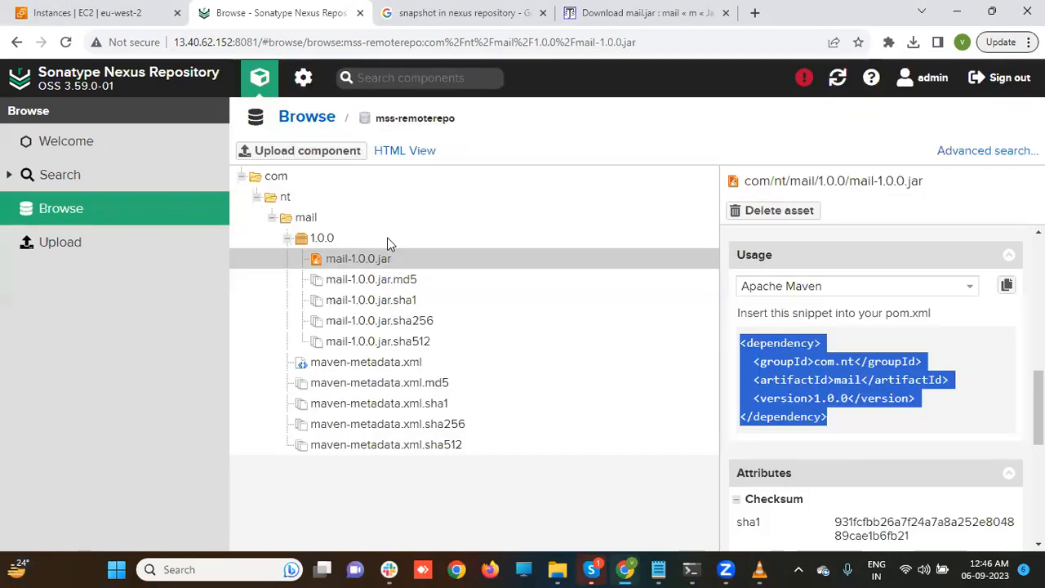
left_click(98, 206)
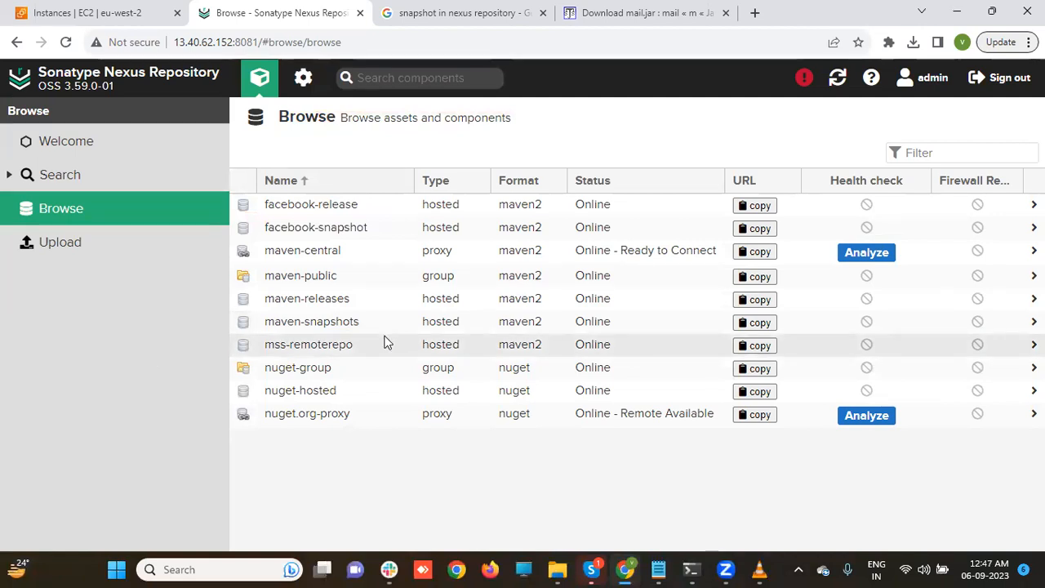
left_click(758, 347)
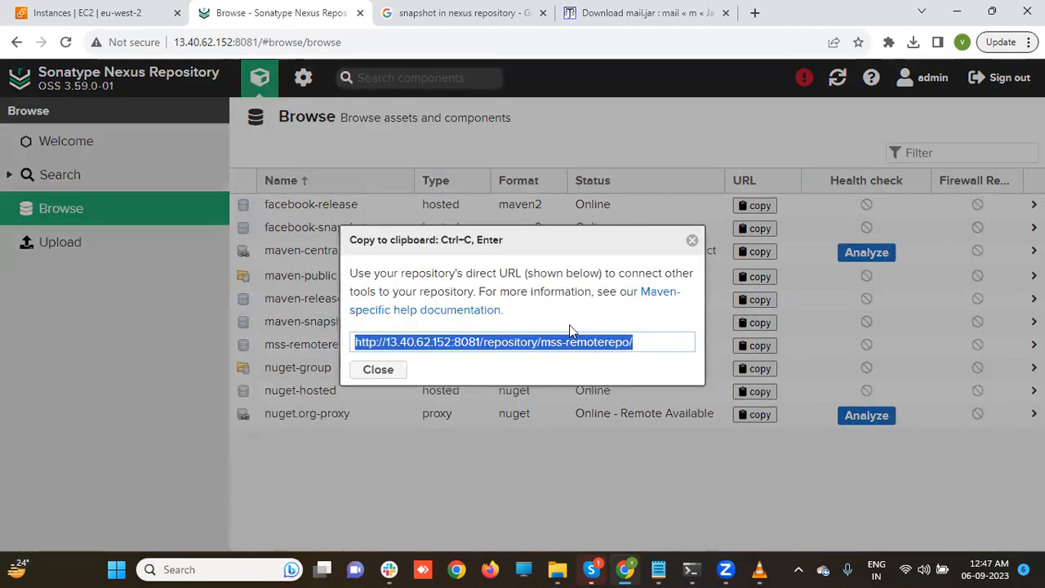
left_click(660, 569)
left_click(707, 470)
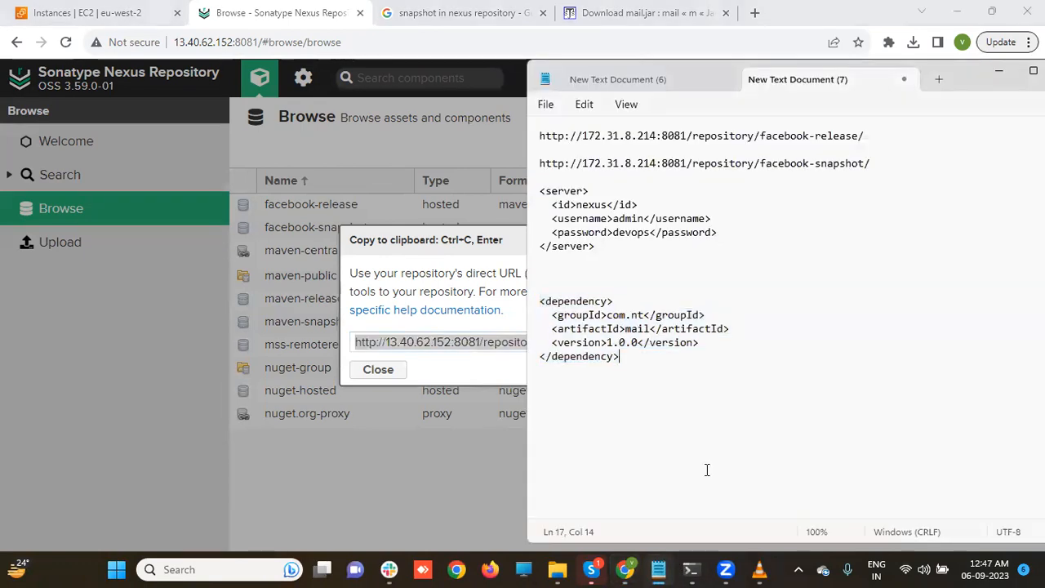
key("ctrl+v")
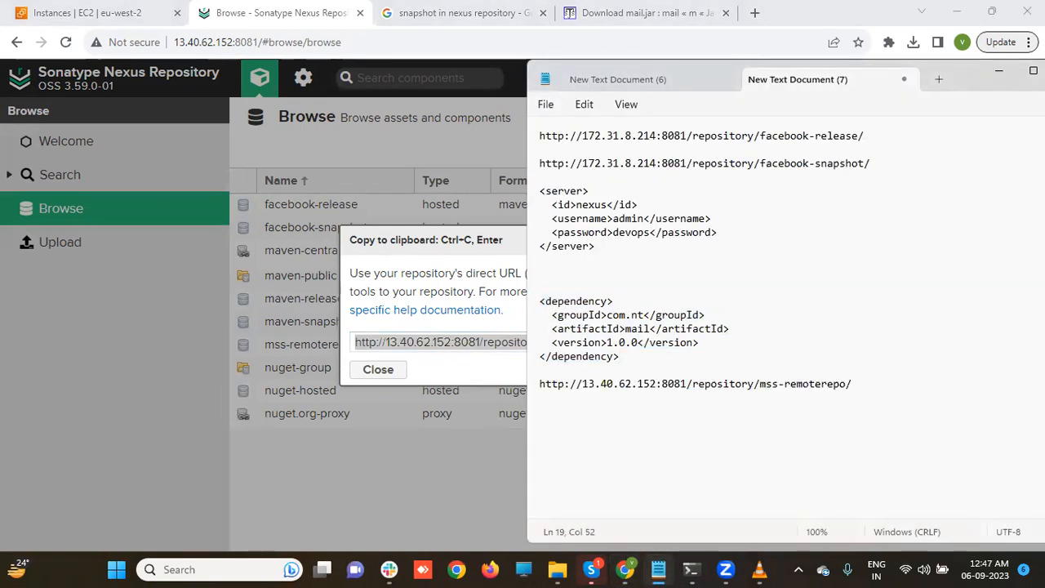
- Add blank lines above the pasted URL and close the Nexus repository URL dialog
key("Up")
key("Down")
key("Up")
key("Return")
key("Return")
key("Return")
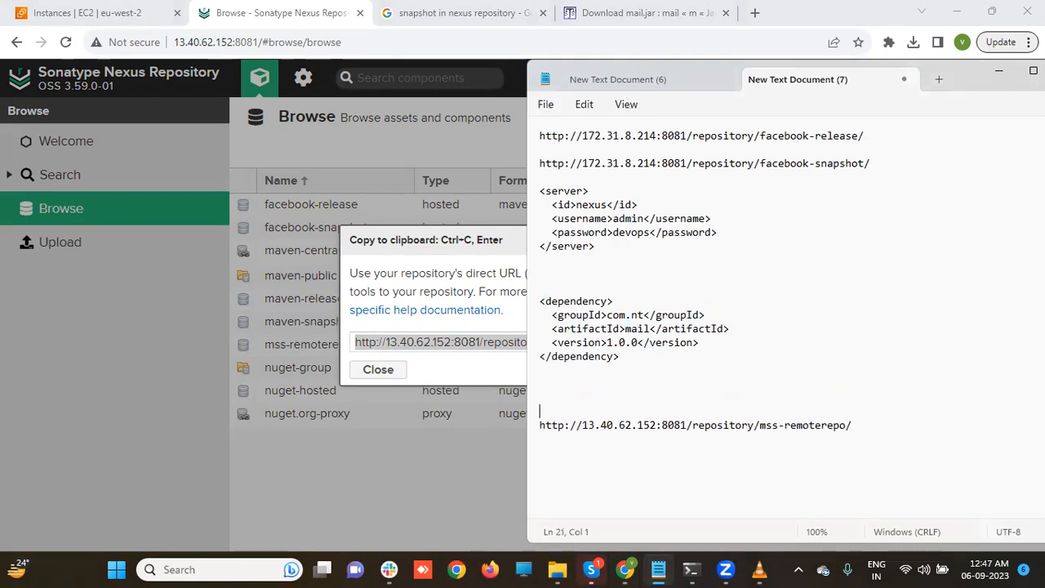
left_click(419, 470)
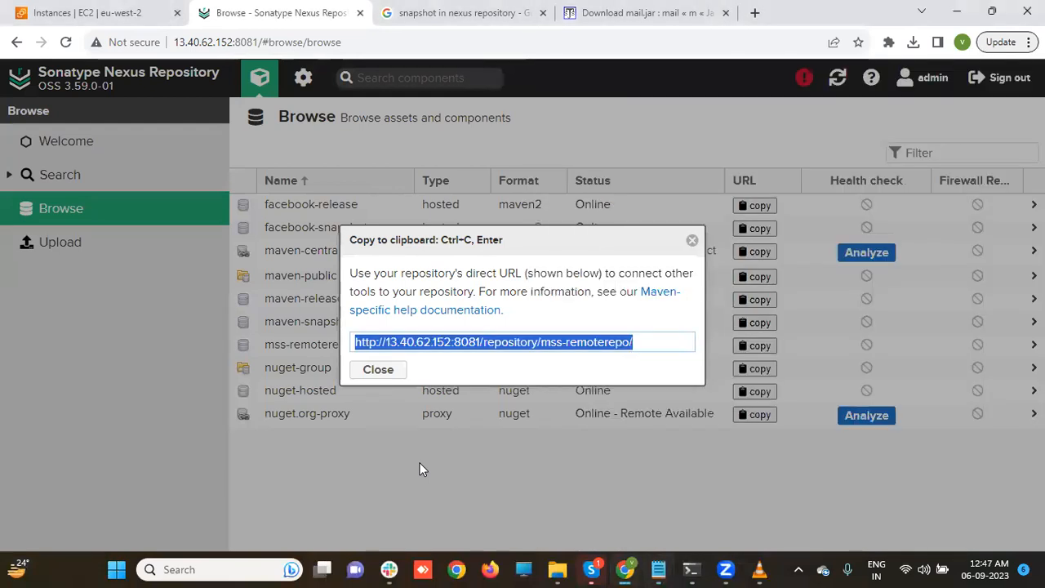
left_click(376, 370)
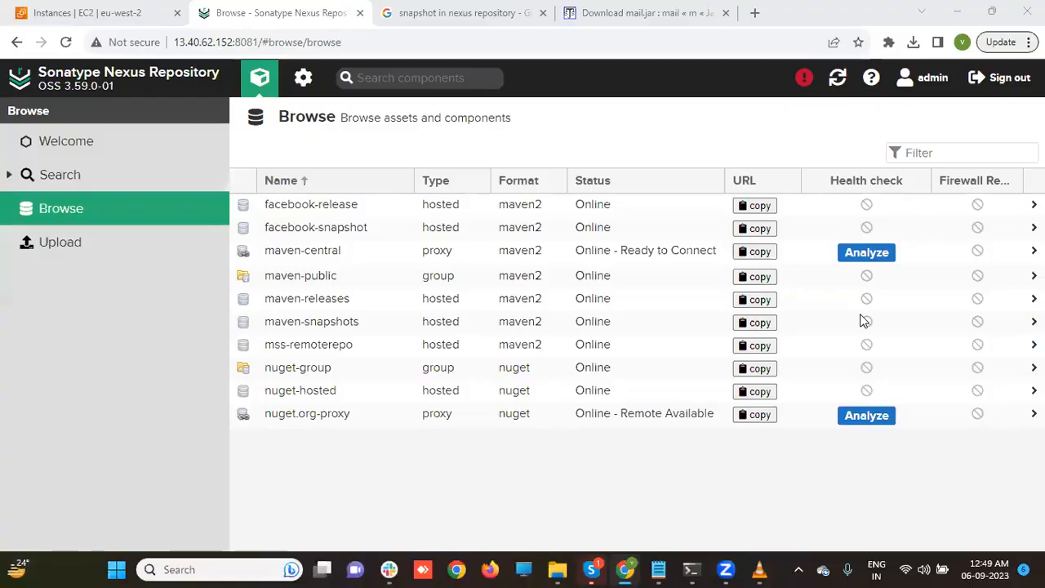
left_click(657, 569)
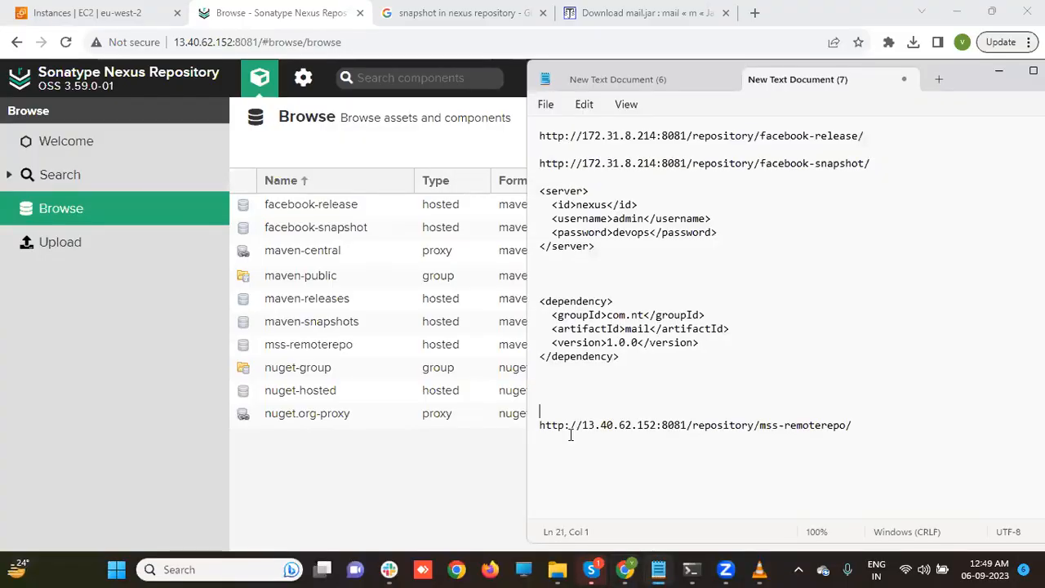
- Add <repositories>, <repository> and <id>nexus</id> lines above the mss-remoterepo URL
type("<repositories>")
key("Return")
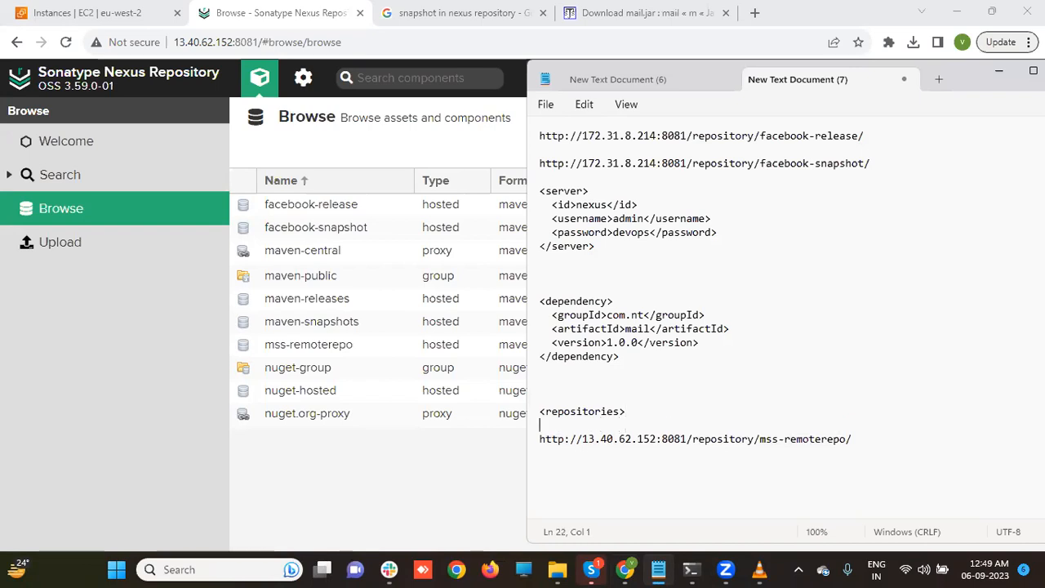
type("<repository>")
key("Return")
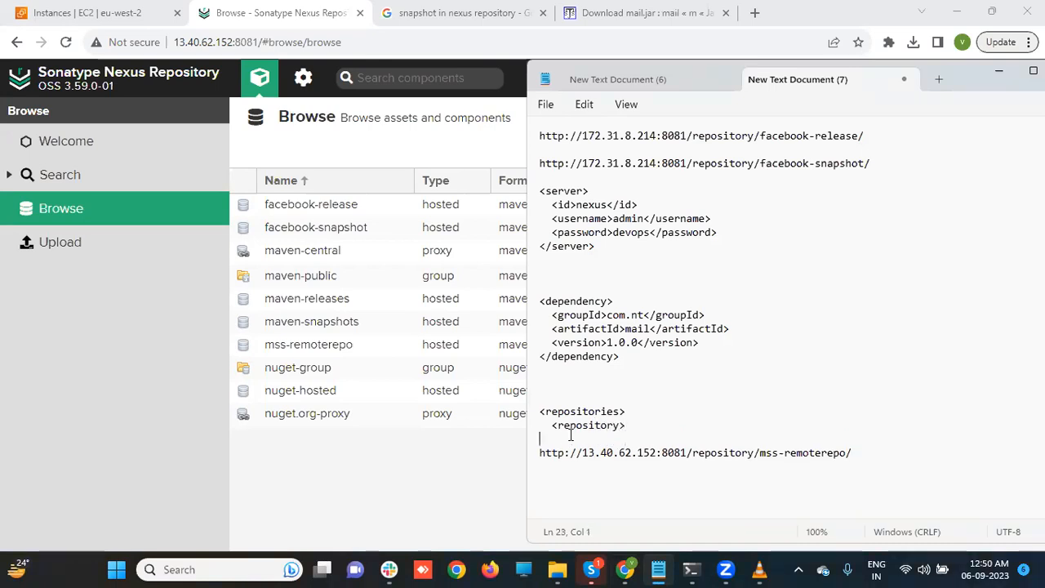
key("Down")
key("Up")
key("BackSpace")
type("<id>")
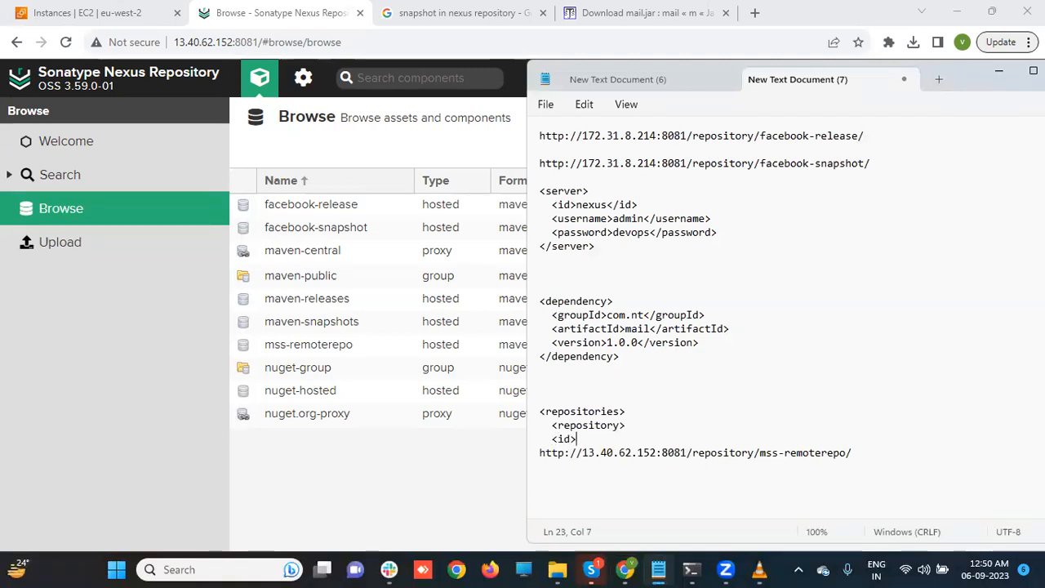
type("nexus")
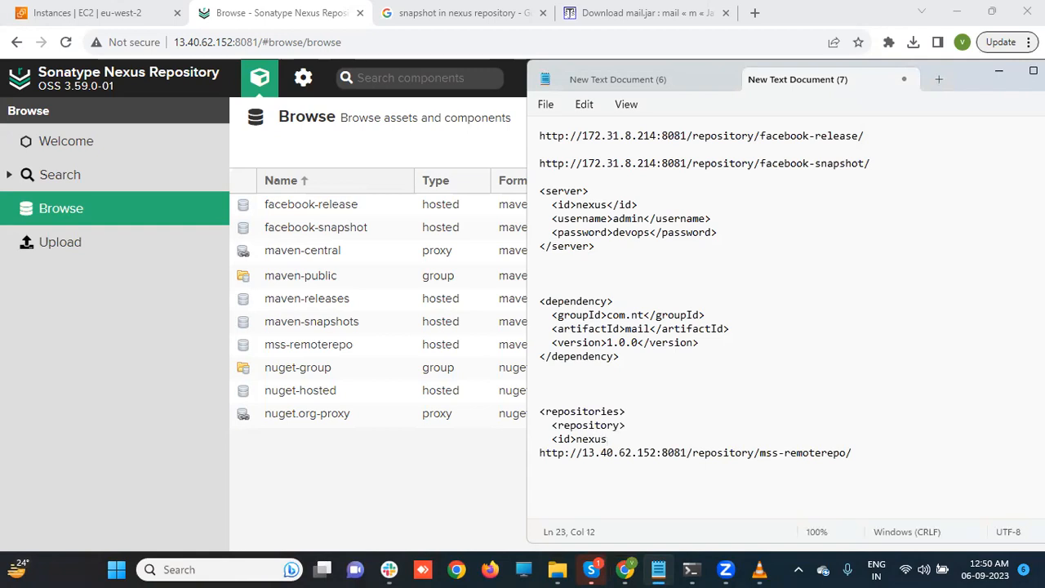
type("</id>")
- Wrap the URL in <url></url> tags, add the trailing repository and repositories lines, and select the block
key("Left")
key("Left")
key("Left")
key("Left")
key("Left")
key("Left")
key("Left")
key("Left")
key("Left")
key("Left")
key("Left")
key("Left")
key("Left")
key("Left")
key("Left")
key("Left")
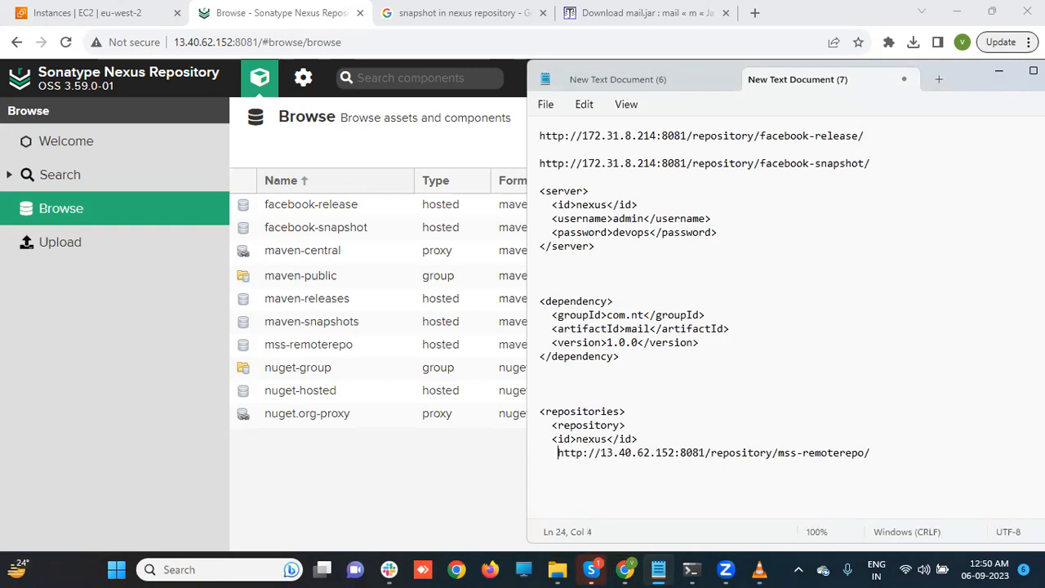
key("BackSpace")
type("<url>")
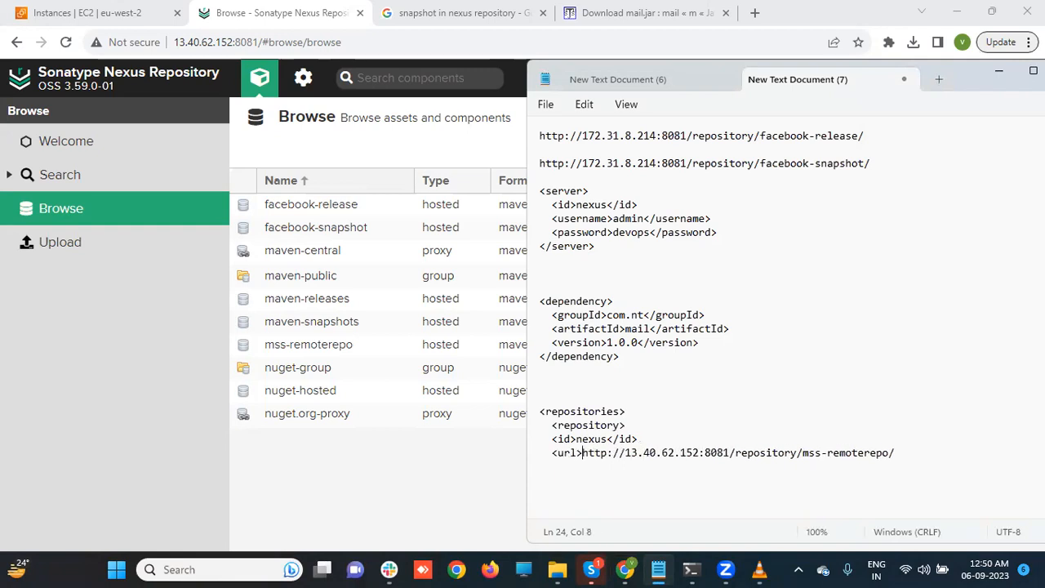
key("Right")
key("Right")
key("Right")
key("Right")
key("Right")
key("Right")
key("Right")
key("Right")
key("Right")
key("Right")
key("Right")
key("Right")
key("Right")
key("Right")
key("Right")
key("Right")
key("Right")
key("Right")
key("Right")
key("Right")
key("Right")
key("Right")
key("Right")
key("Right")
key("Right")
key("Right")
key("Right")
key("Right")
type("</url>")
key("Return")
type("<repository>")
key("Return")
type("<reposi")
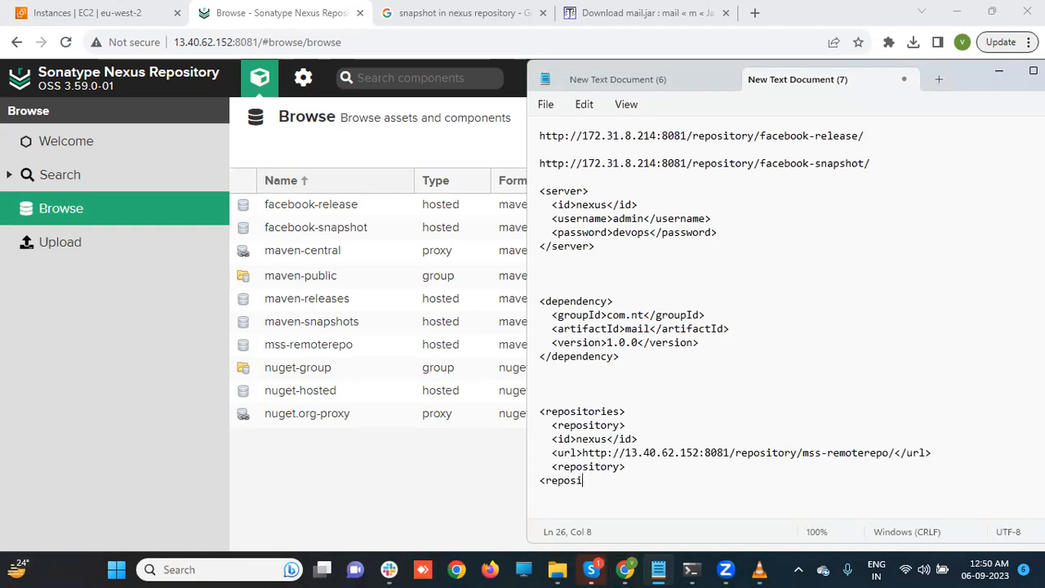
type("tories>")
left_click_drag(540, 410, 633, 480)
key("ctrl+c")
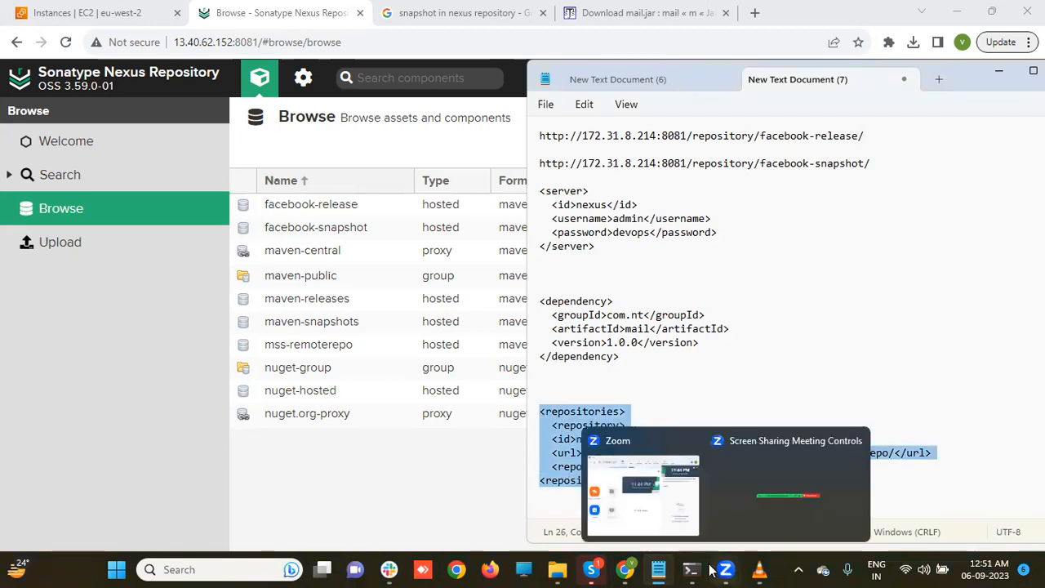
- Open pom.xml in vi, quitting a mistyped 'vi po' session first, and scroll to the properties section
mouse_move(691, 569)
left_click(643, 510)
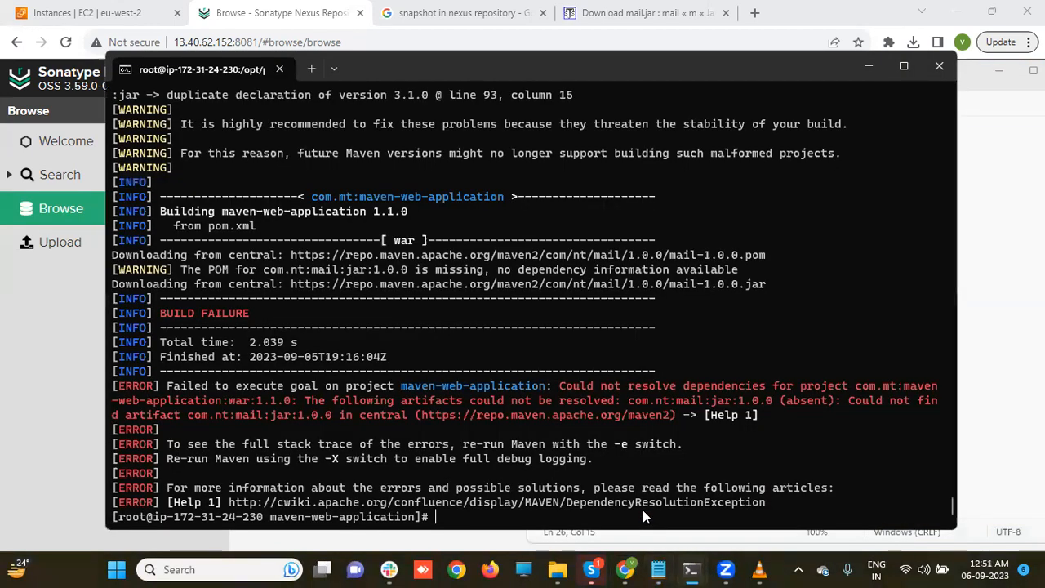
type("vi po")
key("Return")
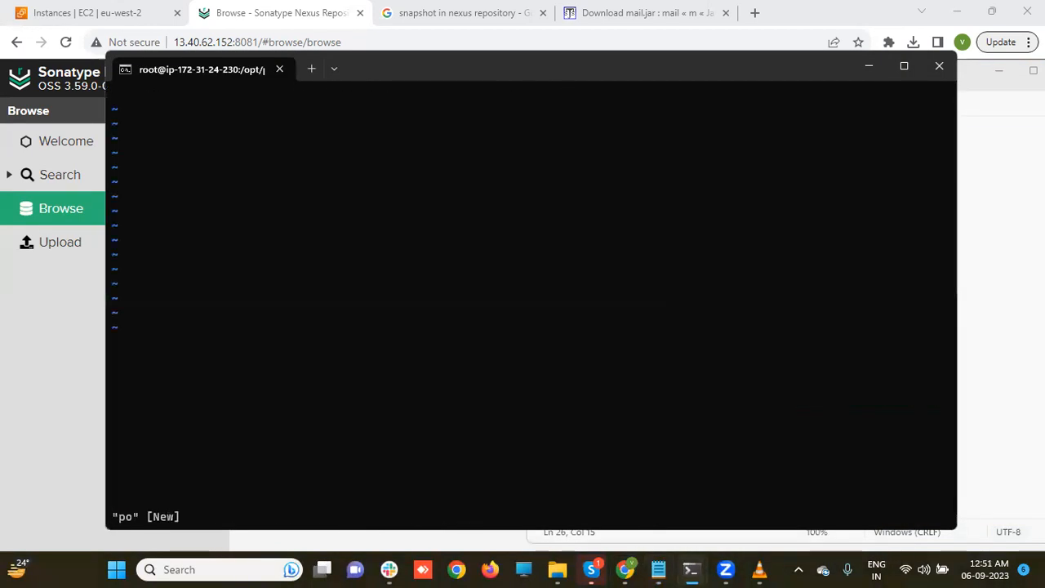
type(":")
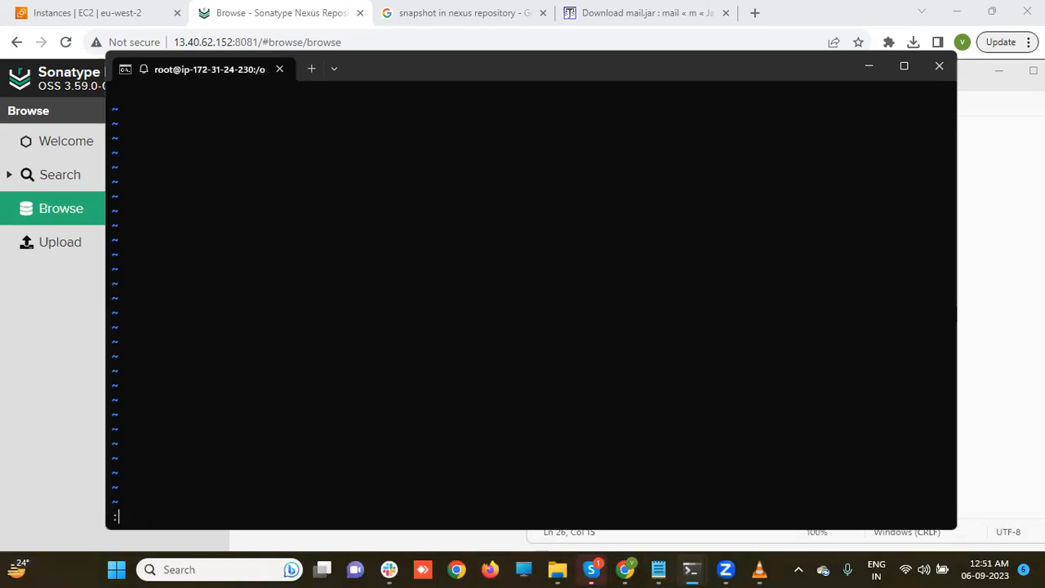
type("q")
key("Return")
type("vi pom.")
key("Tab")
key("Return")
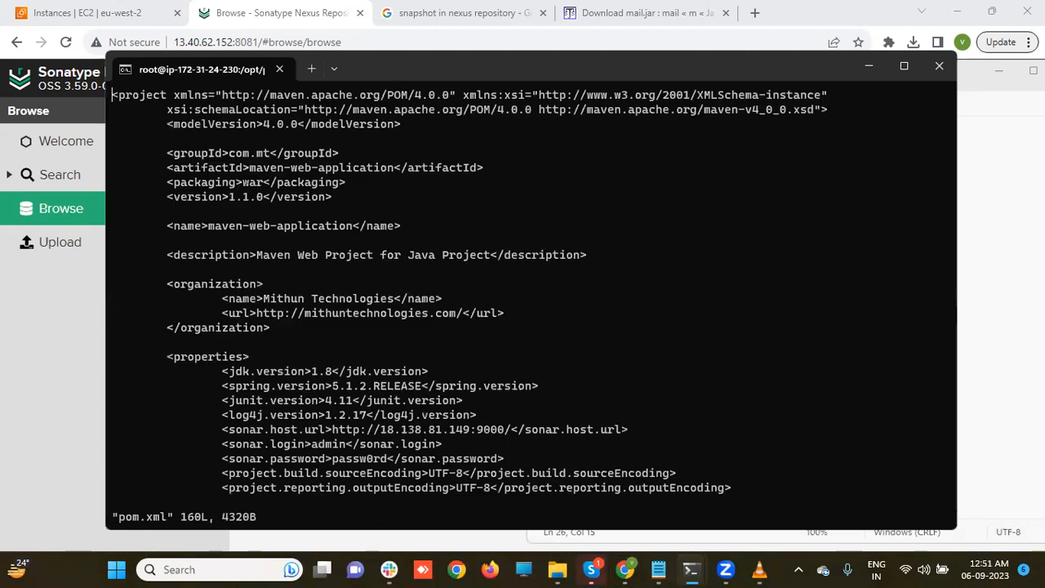
scroll(160, 385, "down", 6)
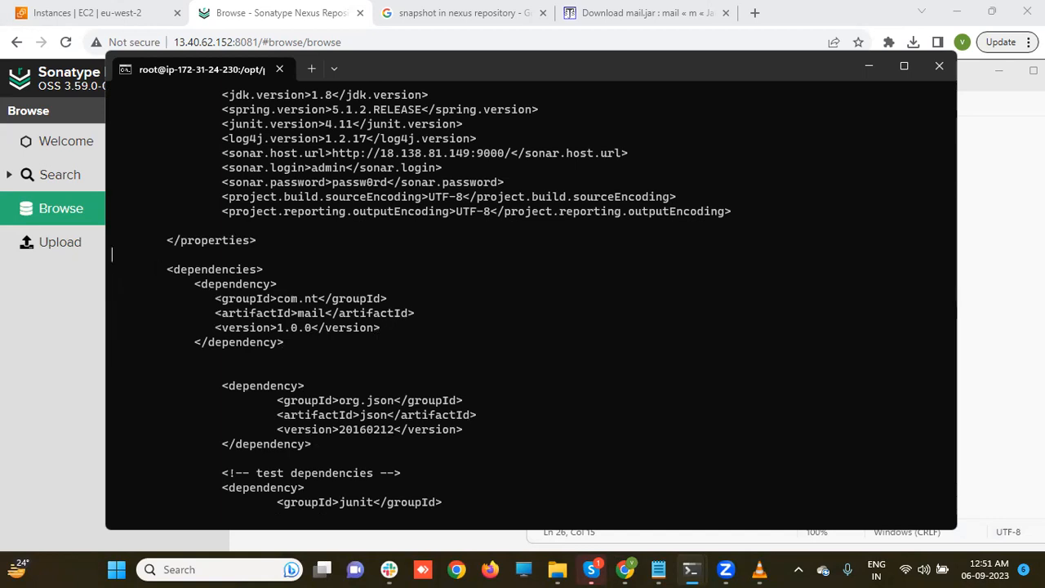
- Paste the nexus repositories block on new lines below the properties section
key("i")
key("Return")
key("Return")
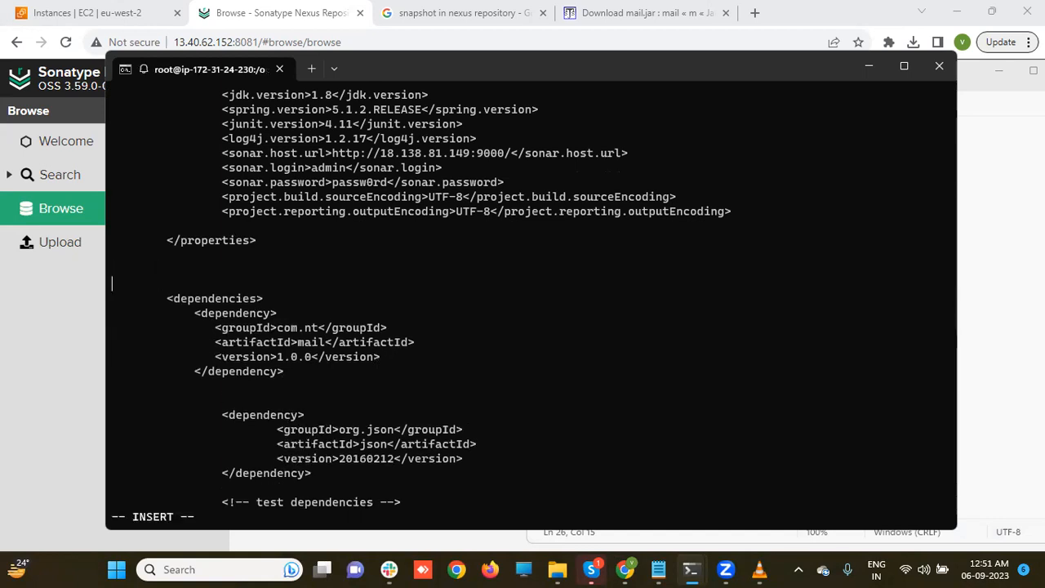
key("Up")
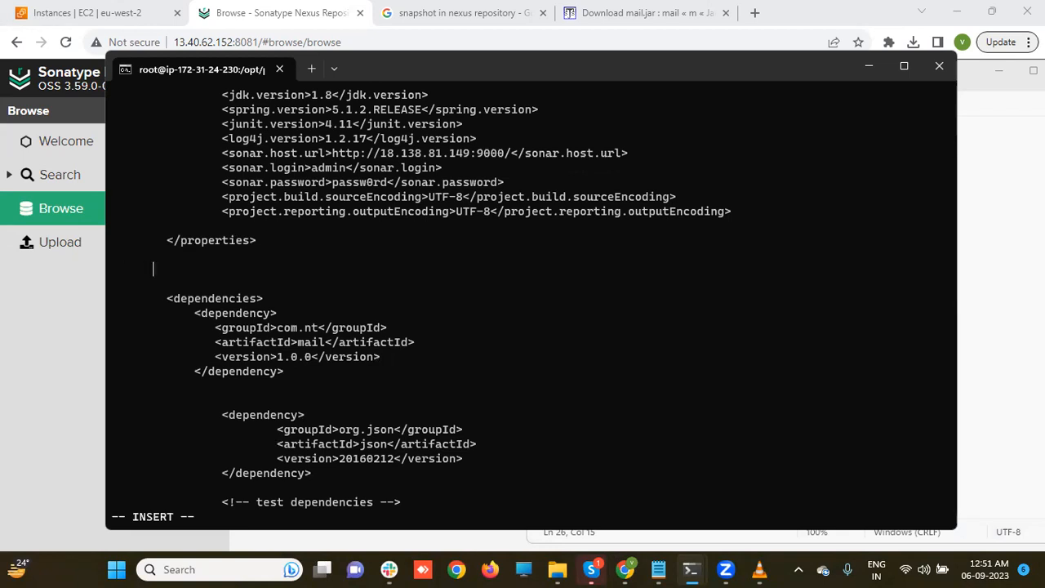
key("ctrl+v")
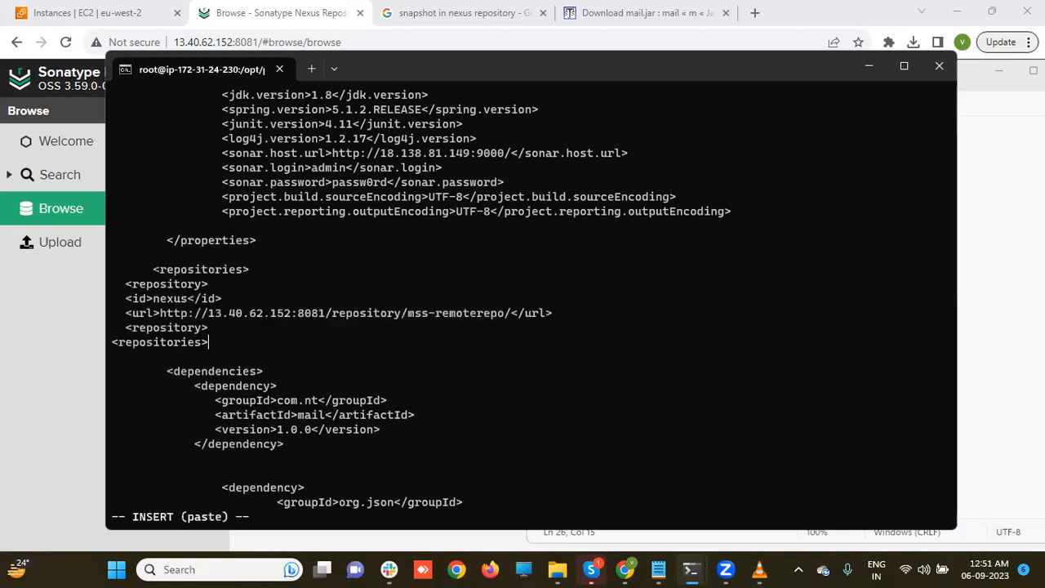
- Align the indentation of the repository, id, url and repositories lines, then leave insert mode
key("Up")
key("Up")
key("Left")
key("Left")
key("Left")
key("Left")
key("Left")
key("Left")
key("Left")
key("Left")
key("Left")
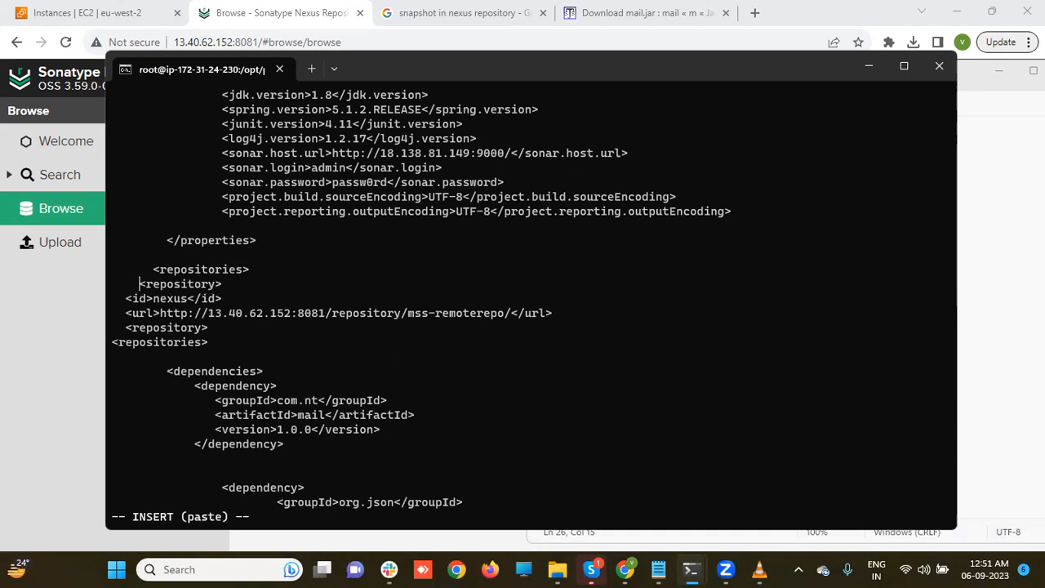
key("Down")
key("Left")
key("Left")
key("Left")
key("Left")
key("Left")
key("Left")
key("Left")
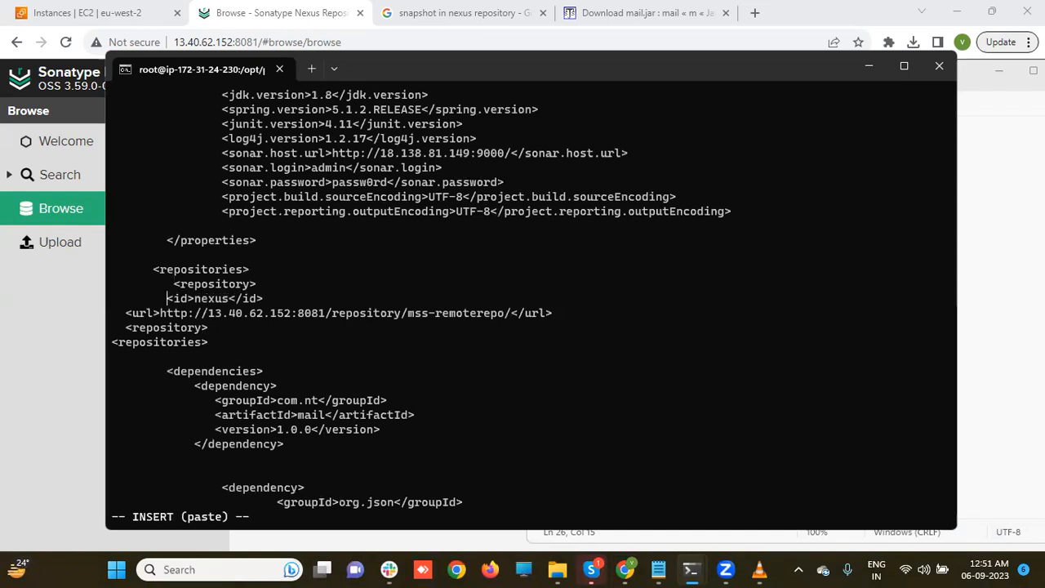
key("Down")
key("Left")
key("Left")
key("Left")
key("Left")
key("Left")
key("Left")
key("Left")
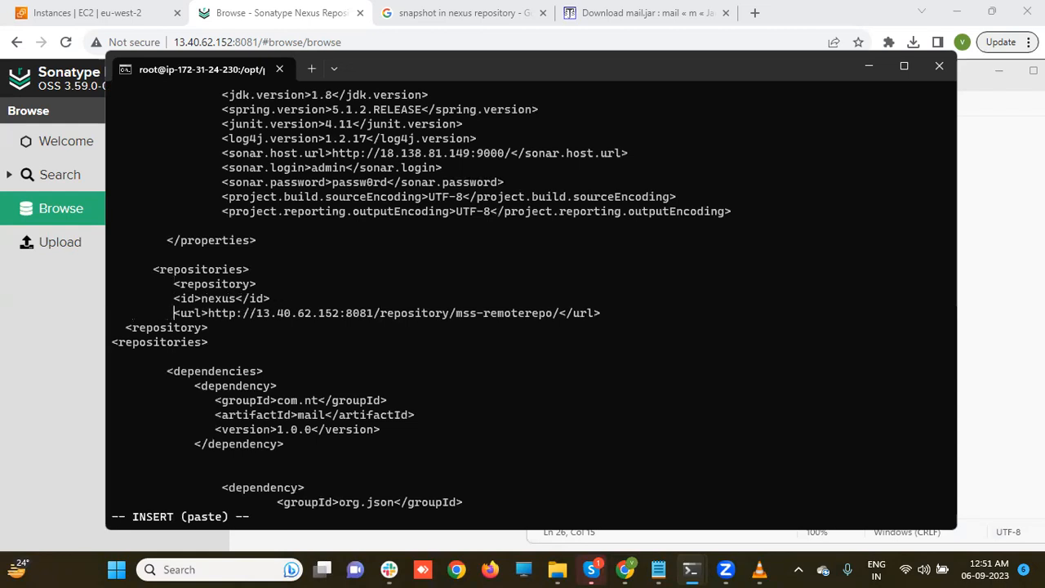
key("Down")
key("Left")
key("Left")
key("Left")
key("Left")
key("Left")
key("Down")
key("Up")
key("Down")
key("Left")
key("Left")
key("Left")
key("Left")
key("Left")
key("Left")
key("Left")
key("Left")
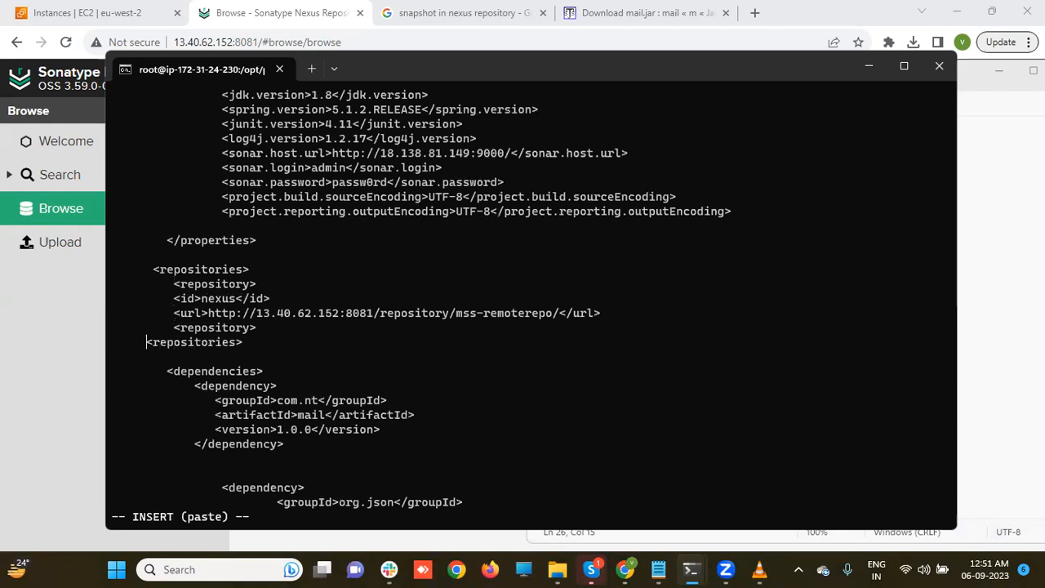
key("BackSpace")
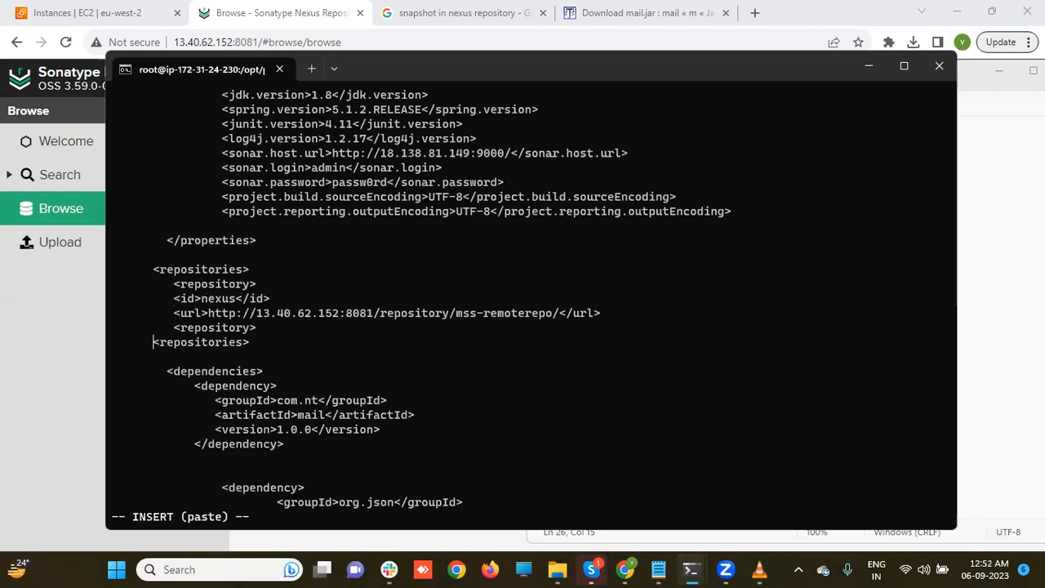
key("Escape")
- Save pom.xml with :wq and rerun mvn clean package, which fails on an unrecognised 'repository' tag at line 36
type(":wq")
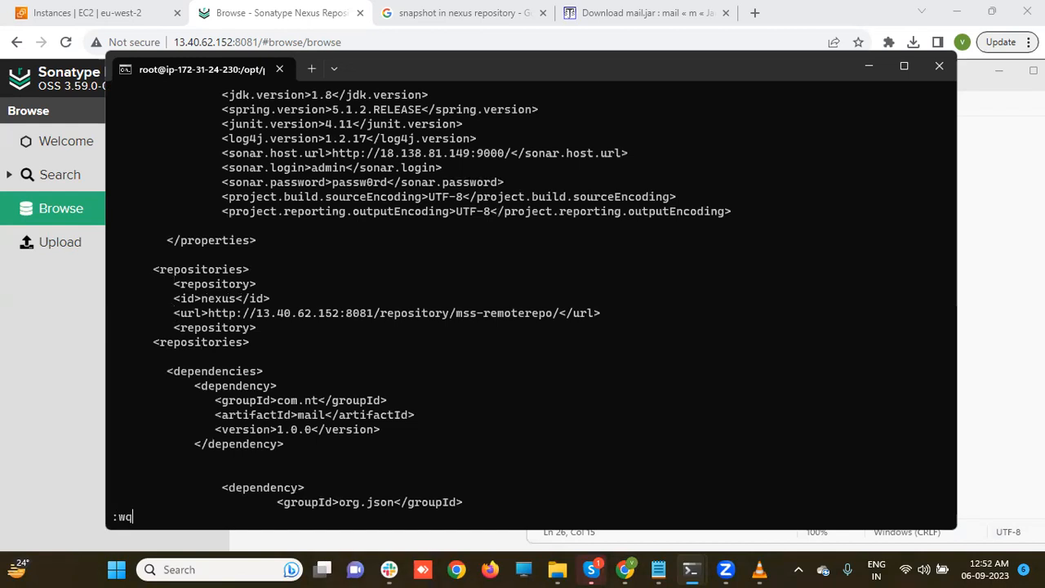
key("Return")
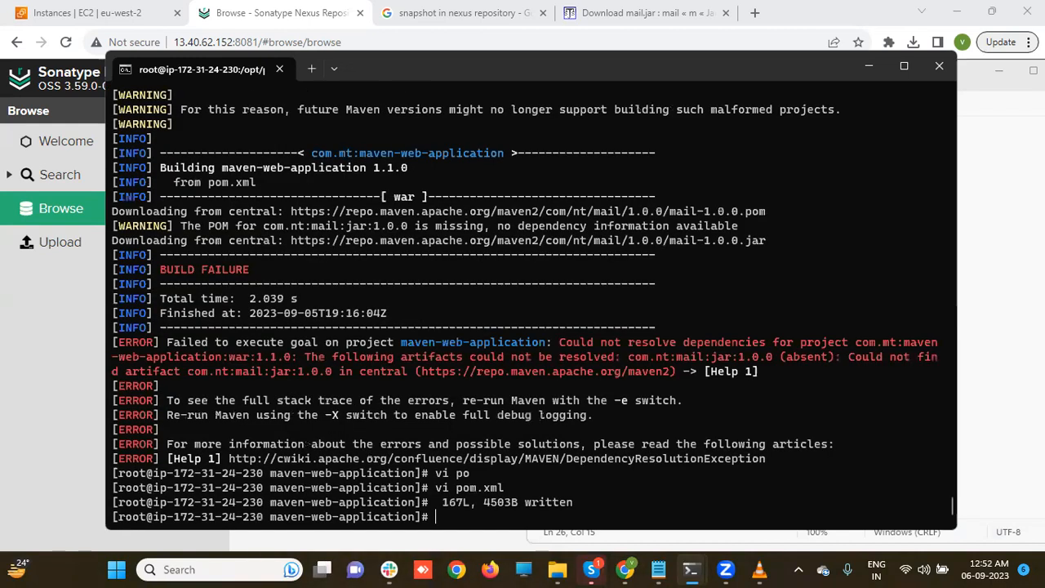
key("Up")
key("Up")
key("Up")
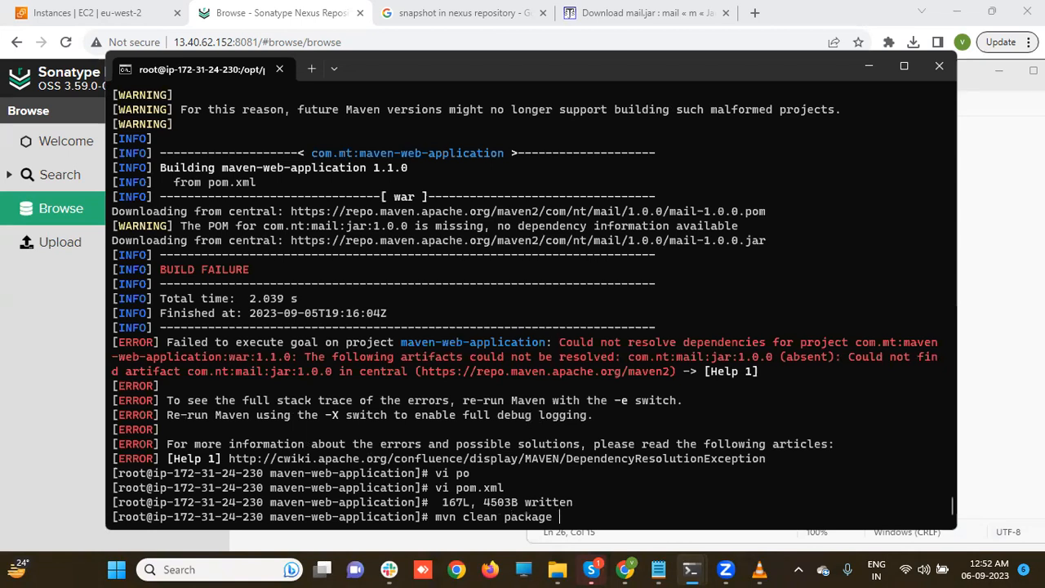
key("Return")
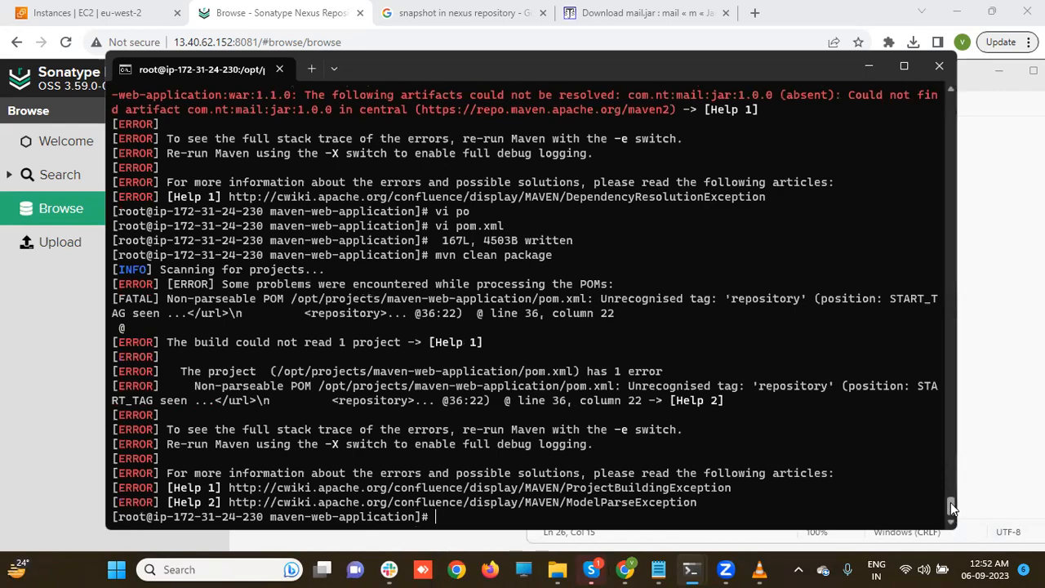
scroll(950, 505, "up", 10)
scroll(950, 505, "up", 2)
scroll(950, 501, "down", 10)
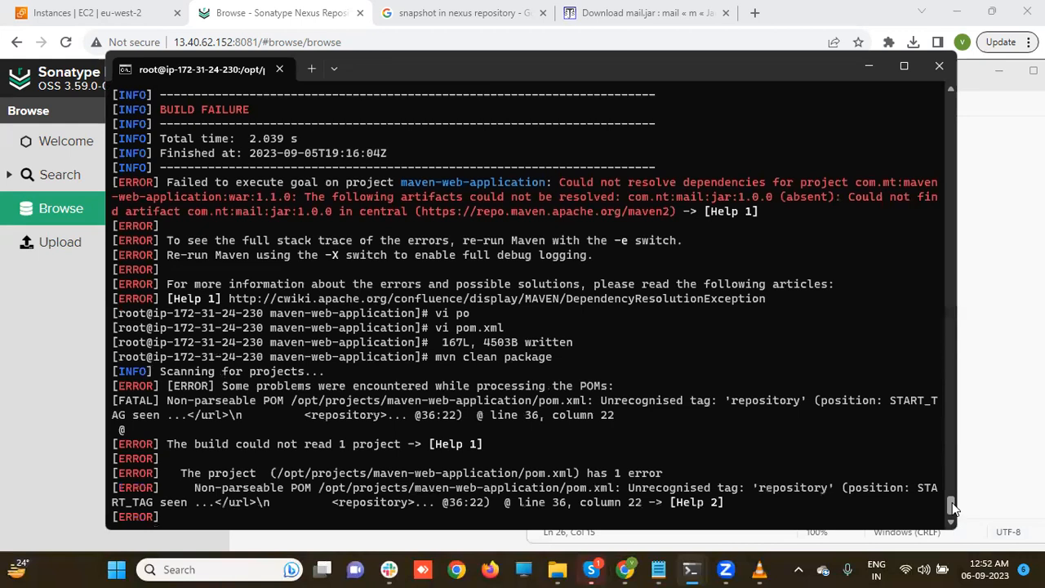
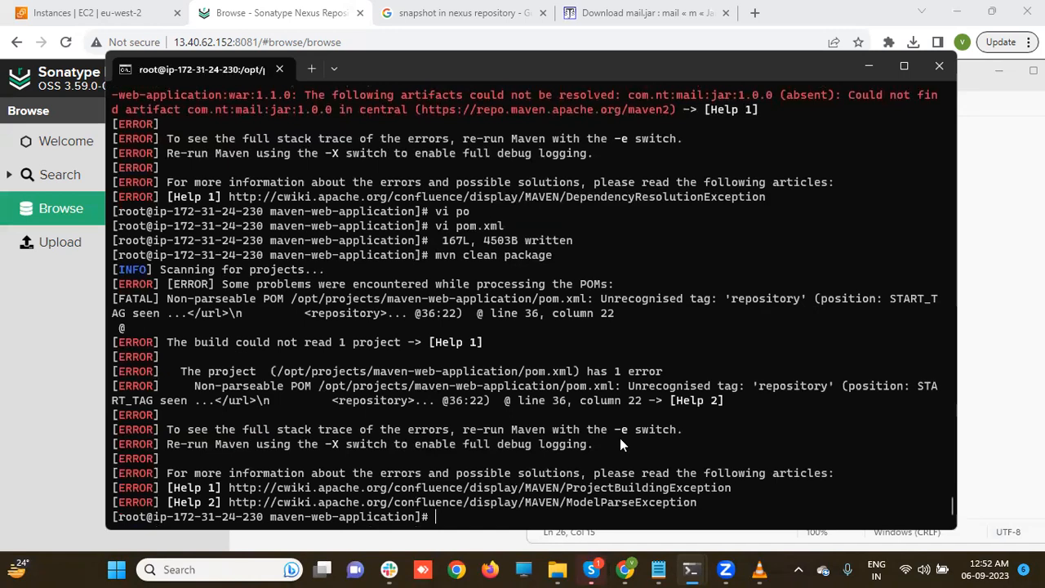
- Reopen pom.xml in vi and move down toward the repositories block
key("Up")
key("Up")
key("Return")
key("Down")
key("Down")
key("Down")
key("Down")
key("Down")
key("Down")
key("Down")
key("Down")
key("Down")
key("Down")
key("Down")
key("Down")
key("Down")
key("Down")
key("Down")
key("Down")
key("Down")
key("Down")
key("Down")
key("Down")
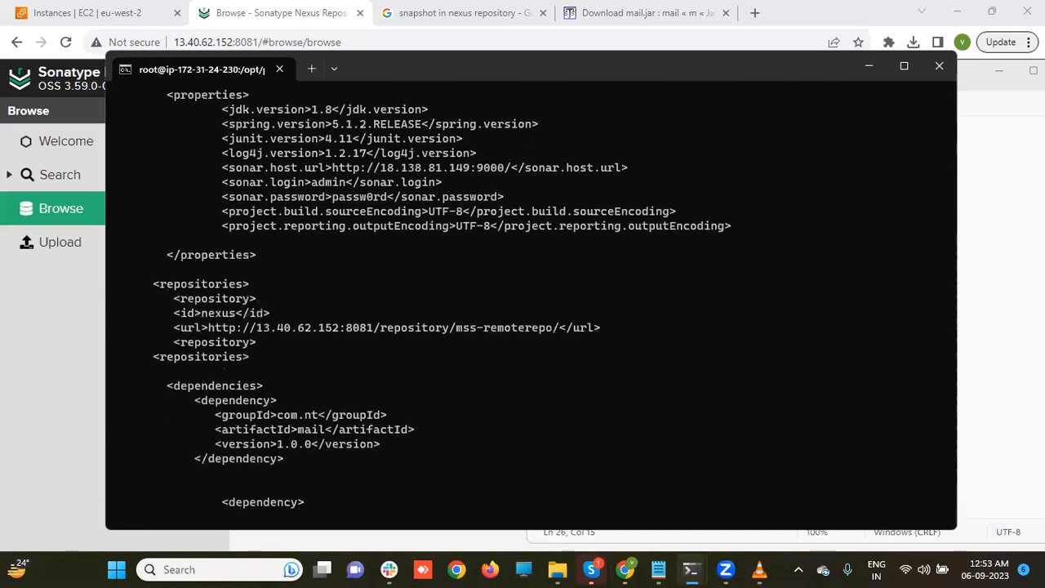
- Re-indent the repository, id and url lines of the nexus entry in pom.xml
key("Down")
key("Down")
key("Down")
key("Down")
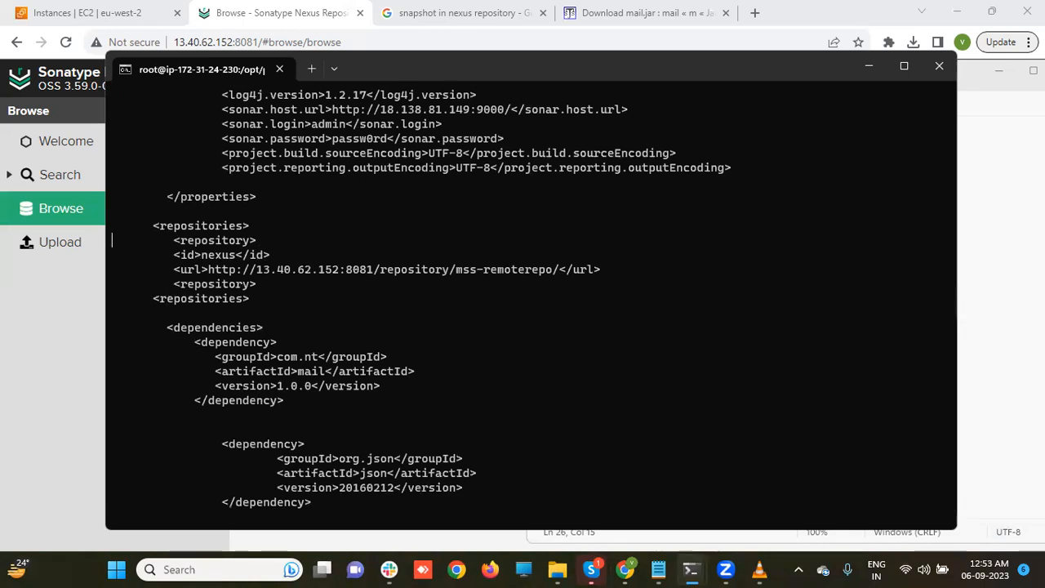
key("i")
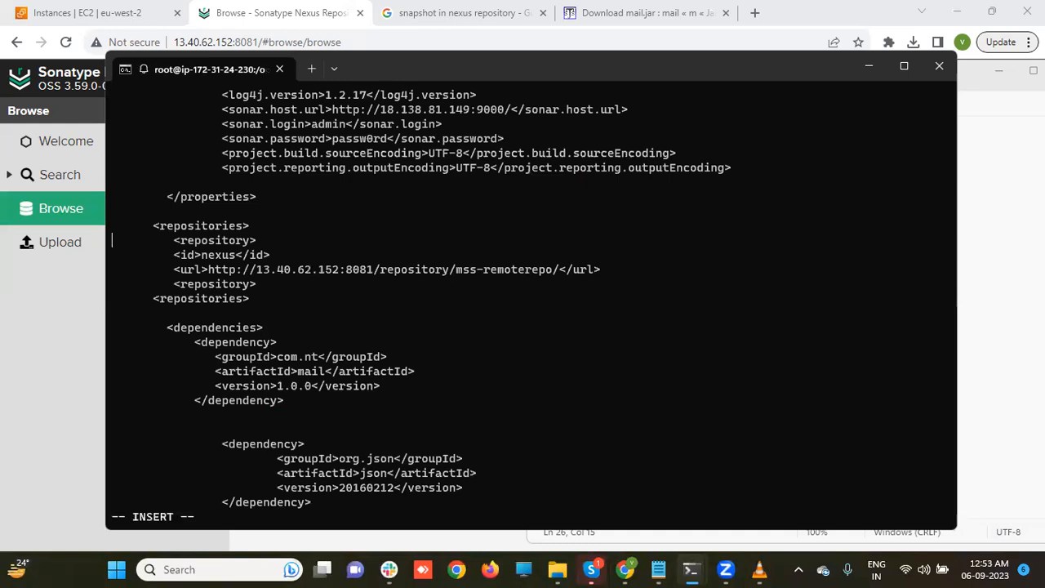
key("BackSpace")
key("BackSpace")
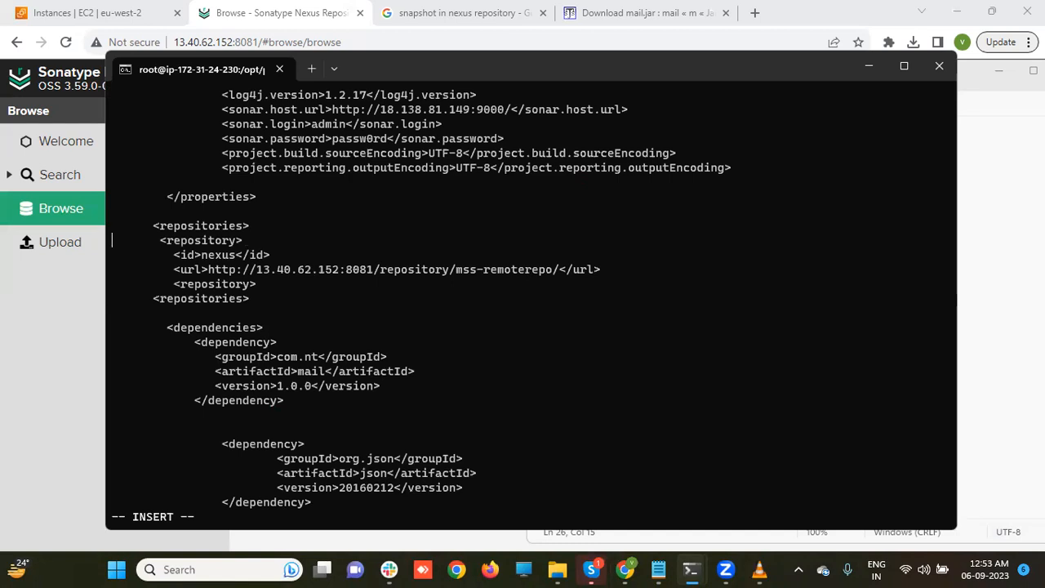
key("Down")
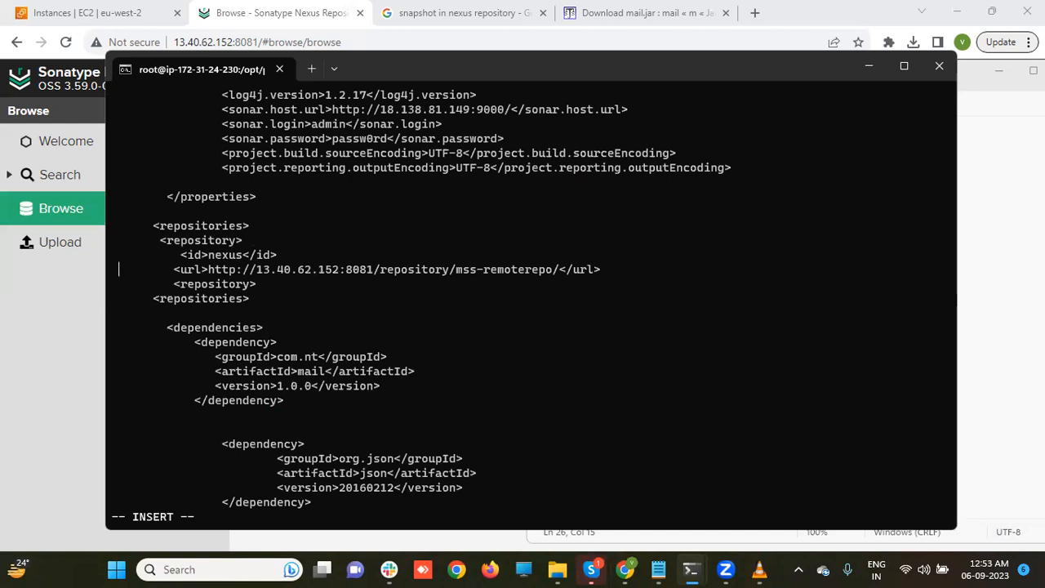
key("Down")
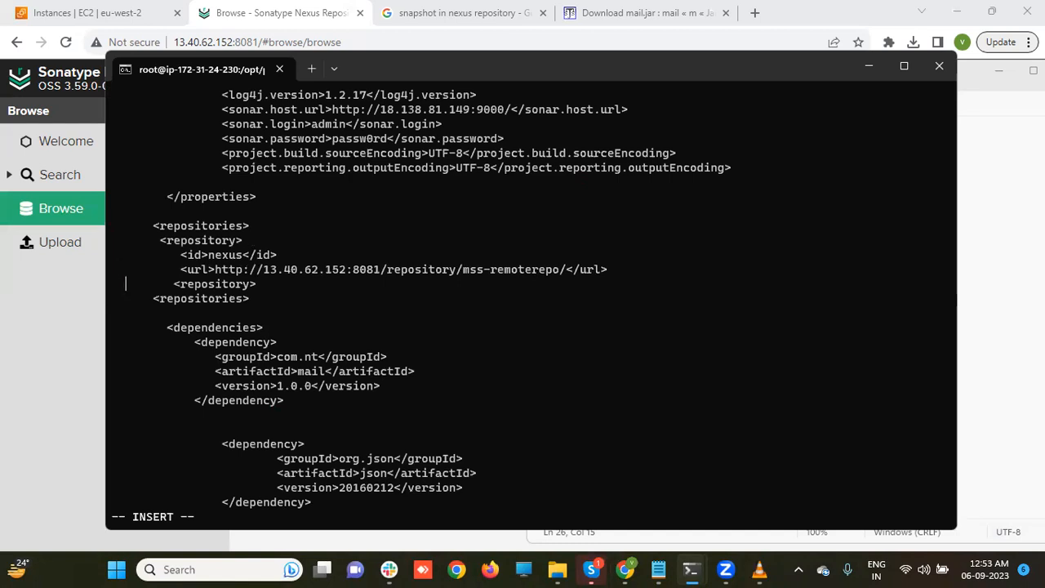
key("BackSpace")
key("BackSpace")
key("BackSpace")
key("BackSpace")
key("BackSpace")
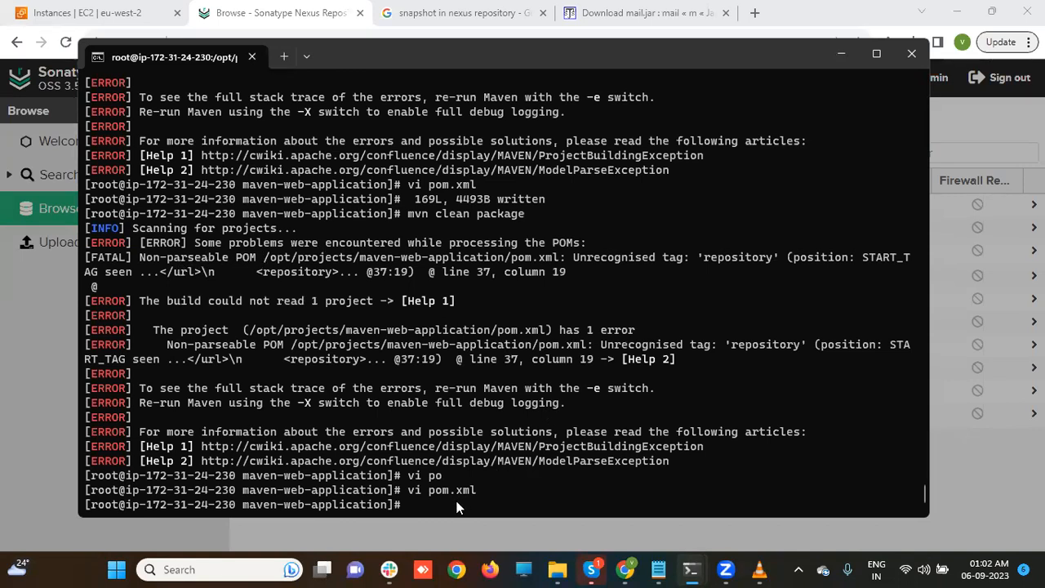
- Reopen pom.xml in vi and scroll down to the nexus repository block
type("vi pom.xml")
key("Return")
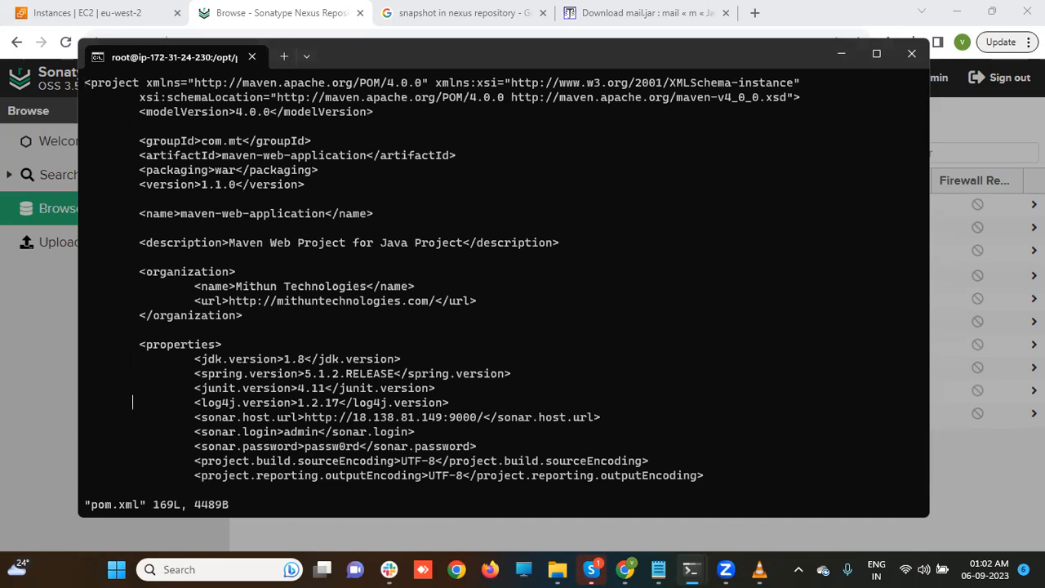
scroll(132, 401, "down", 10)
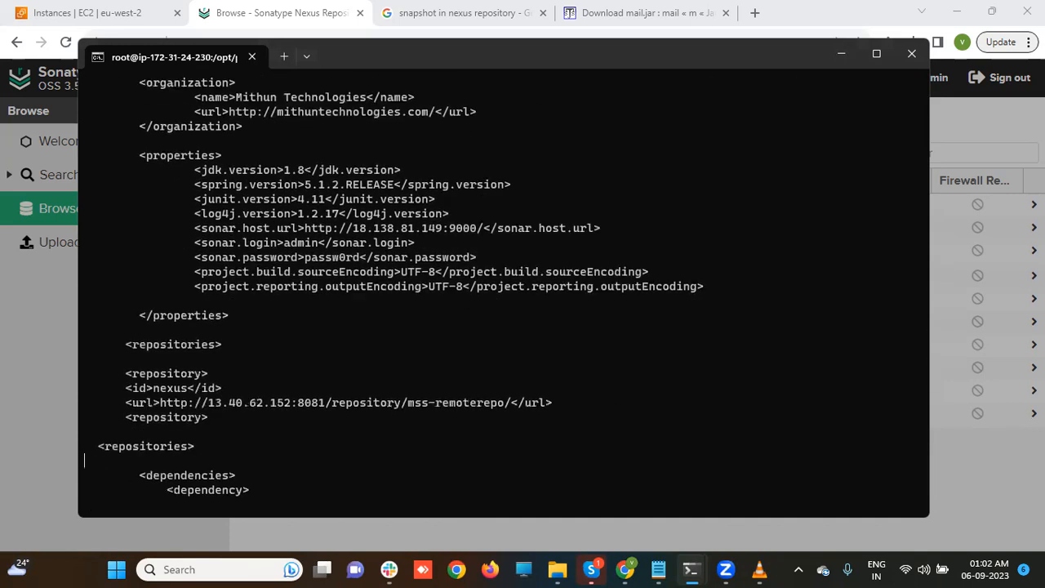
scroll(132, 474, "down", 5)
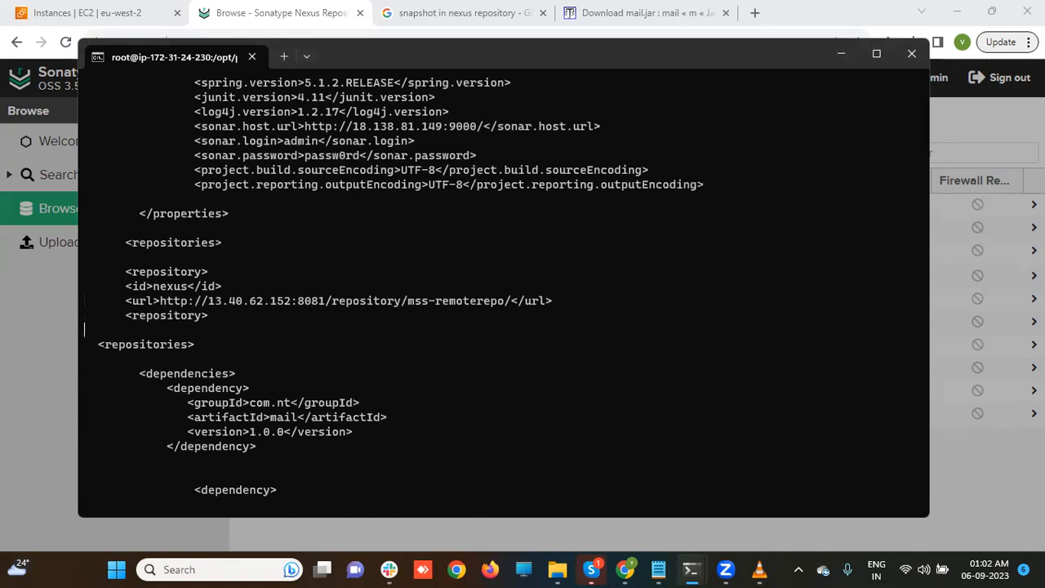
- Add the missing '/' to the closing repository and repositories tags, then save with :wq
left_click(89, 344)
key("Right")
key("Left")
key("Left")
key("i")
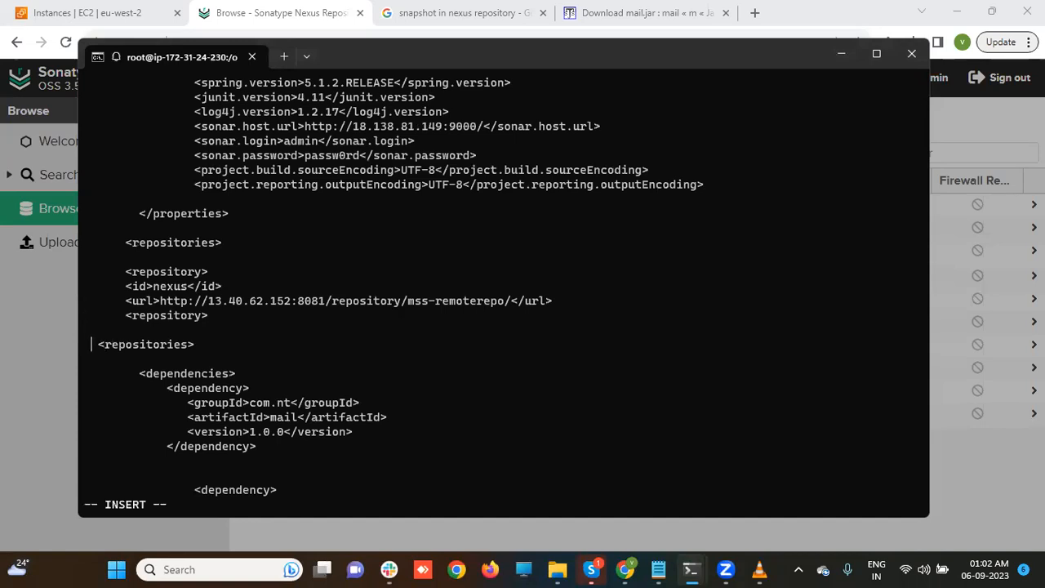
key("Right")
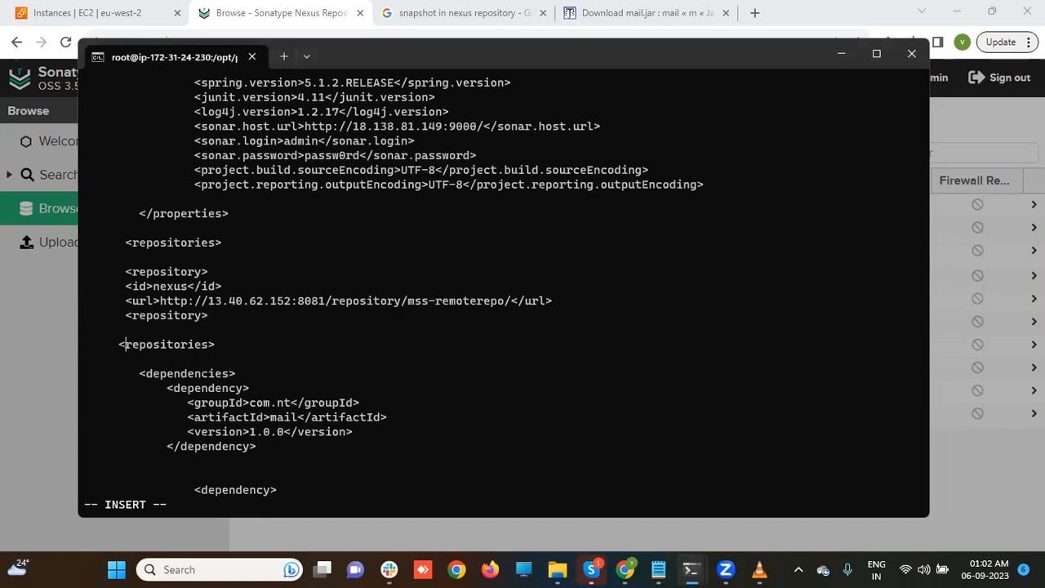
type("/")
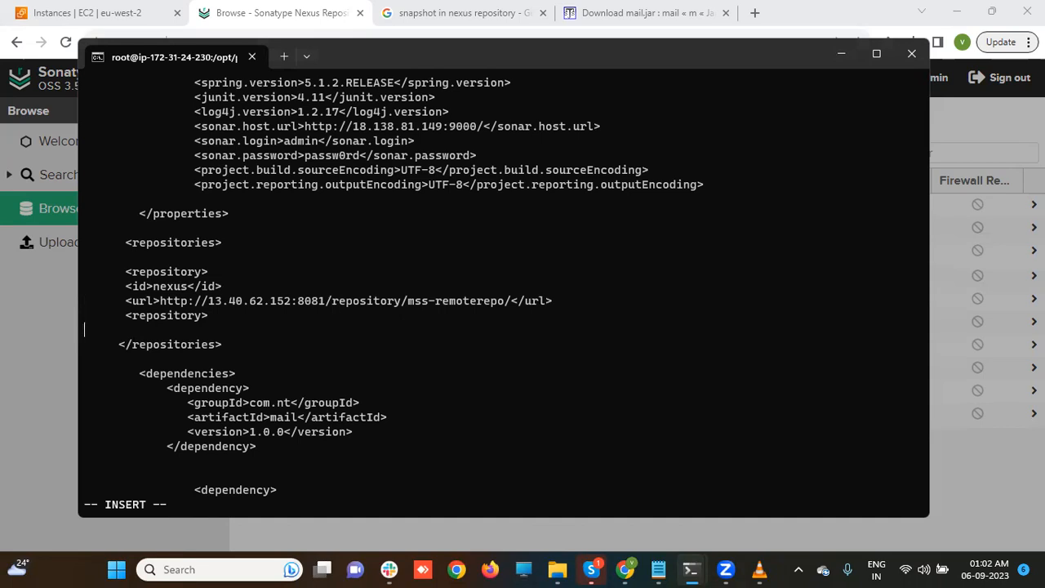
type("/")
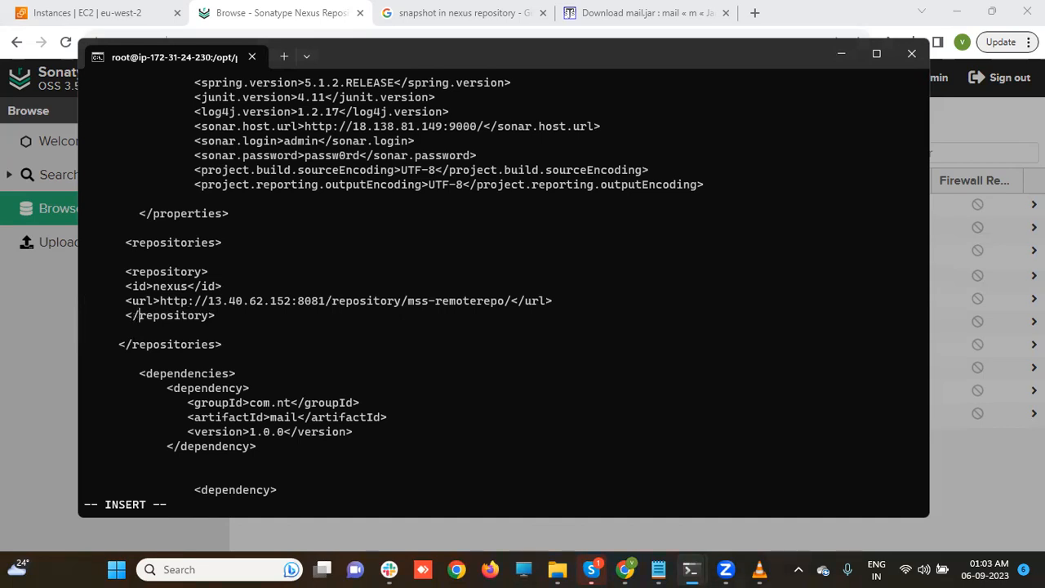
key("Escape")
type(":wq")
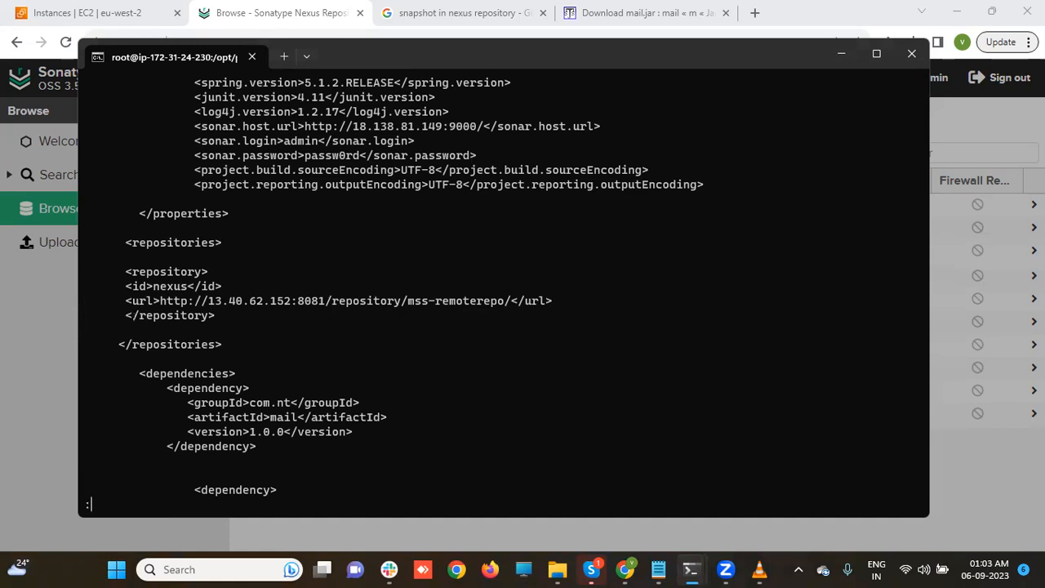
key("Return")
- Rerun mvn clean package, highlight the 'Blocked mirror' error, and start reopening pom.xml
key("Up")
key("Up")
key("Up")
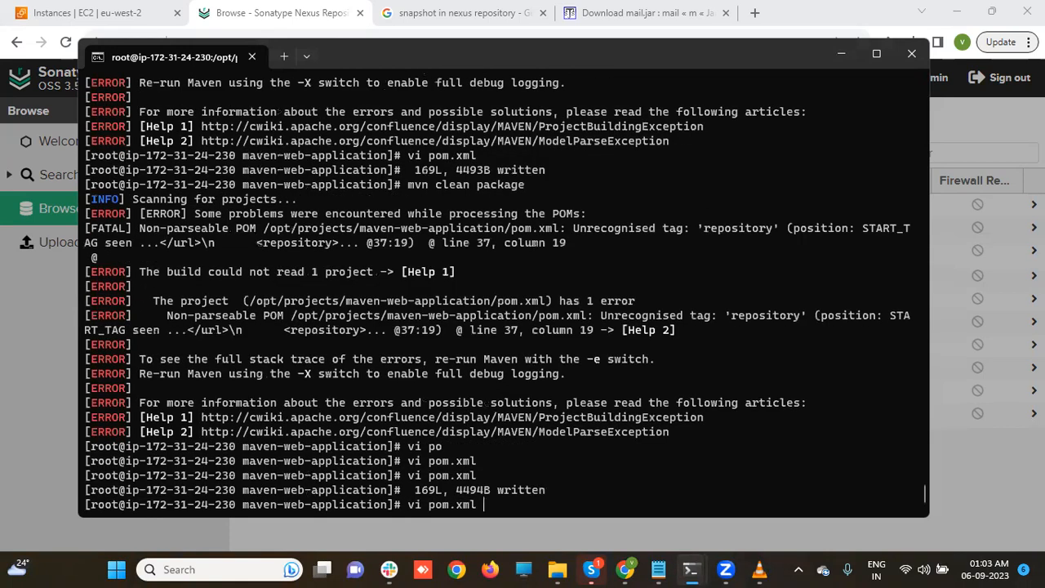
key("Return")
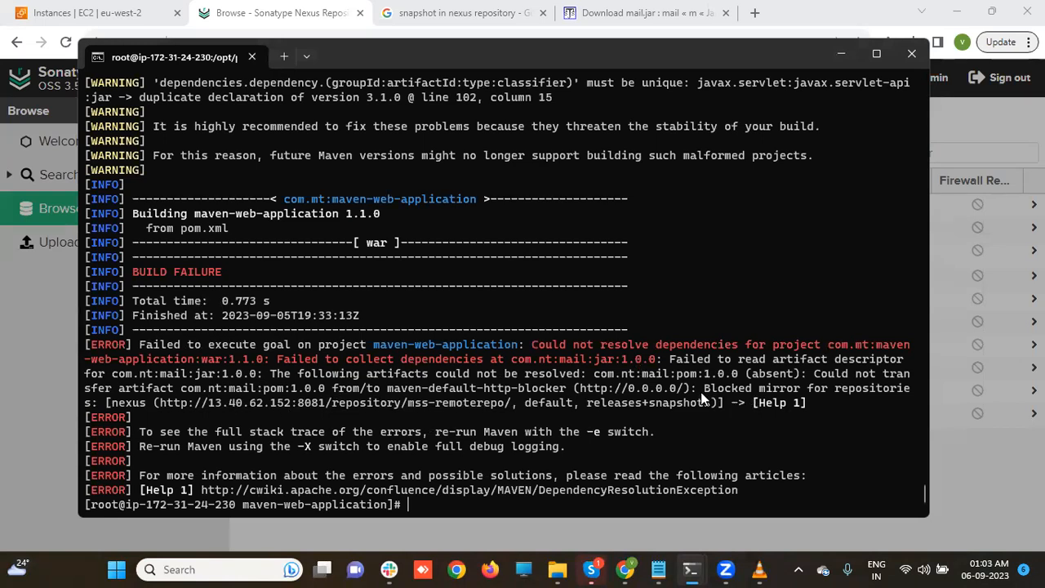
left_click_drag(702, 392, 802, 390)
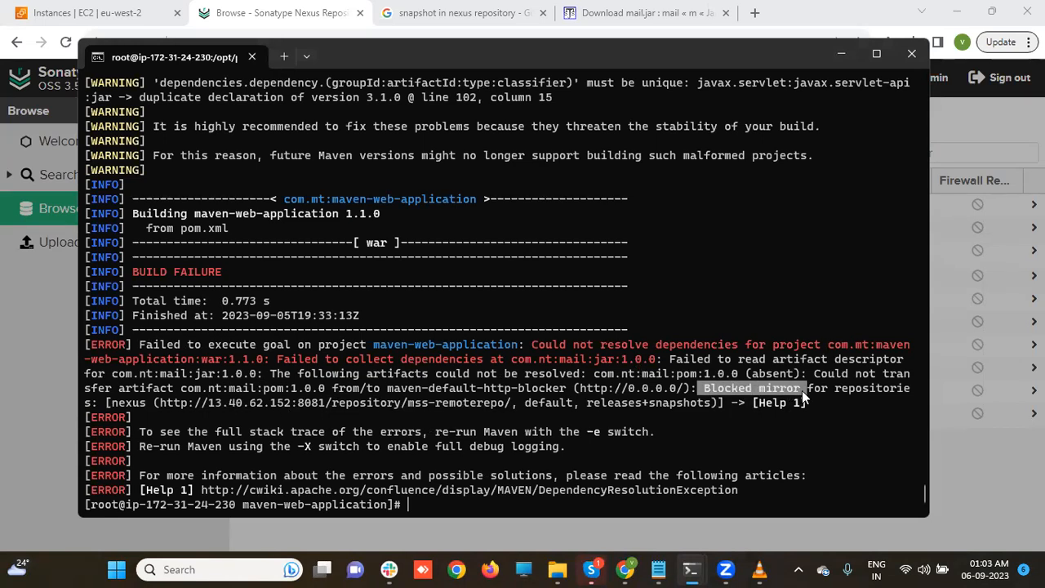
left_click(534, 507)
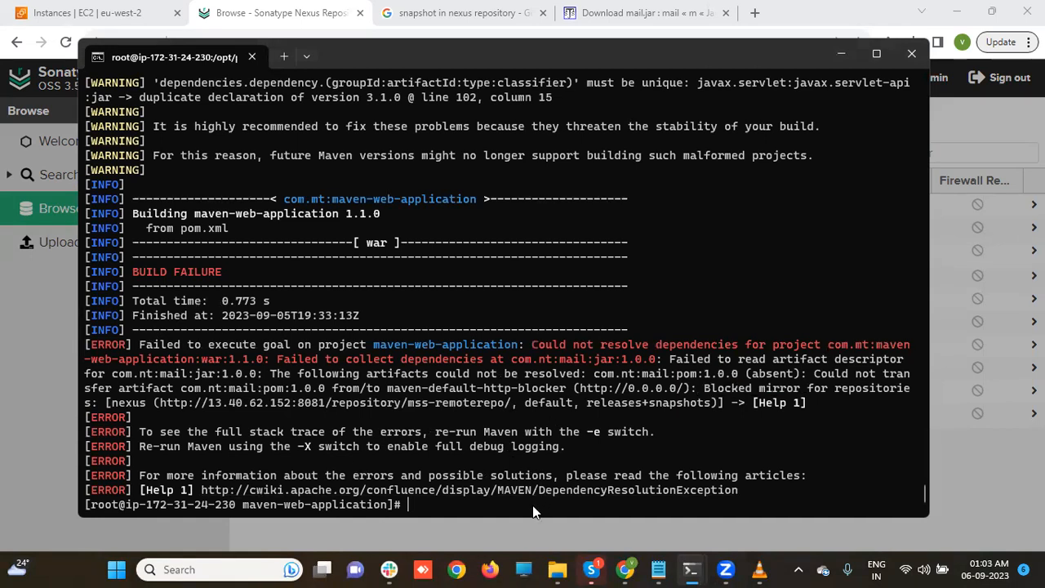
type("vi pom.xml")
- Open pom.xml in vi, look through the dependencies, and exit with :wq
key("Return")
key("Down")
key("Down")
key("Down")
key("Down")
key("Down")
key("Down")
key("Down")
key("Down")
key("Down")
key("Down")
key("Down")
key("Down")
key("Down")
key("Down")
key("Down")
key("Down")
key("Down")
key("Down")
key("Down")
key("Down")
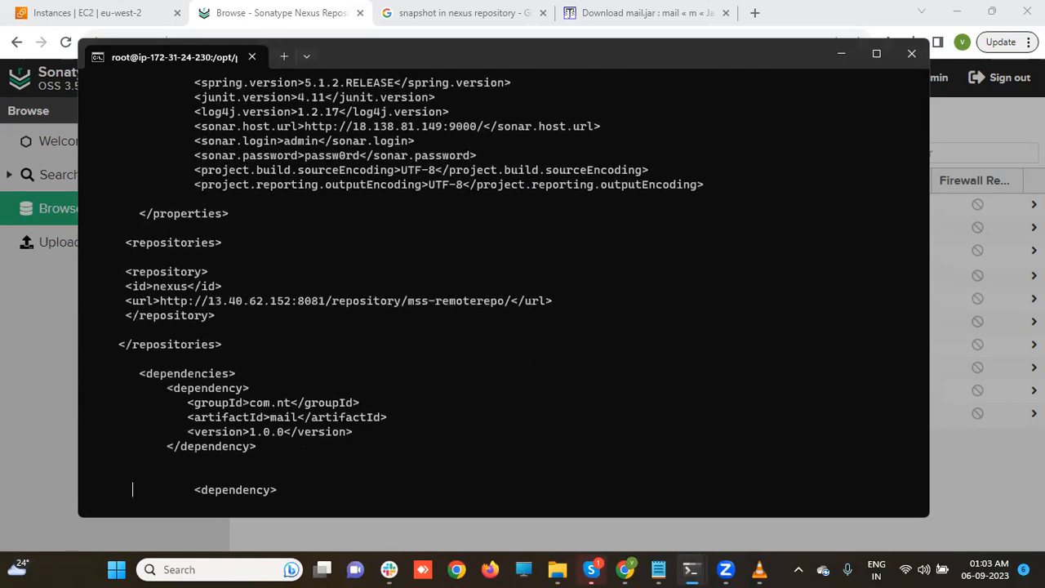
key("Down")
key("Down")
key("Down")
key("Down")
key("Down")
key("Down")
key("Down")
key("Down")
key("Down")
key("Down")
key("Down")
key("Down")
key("Down")
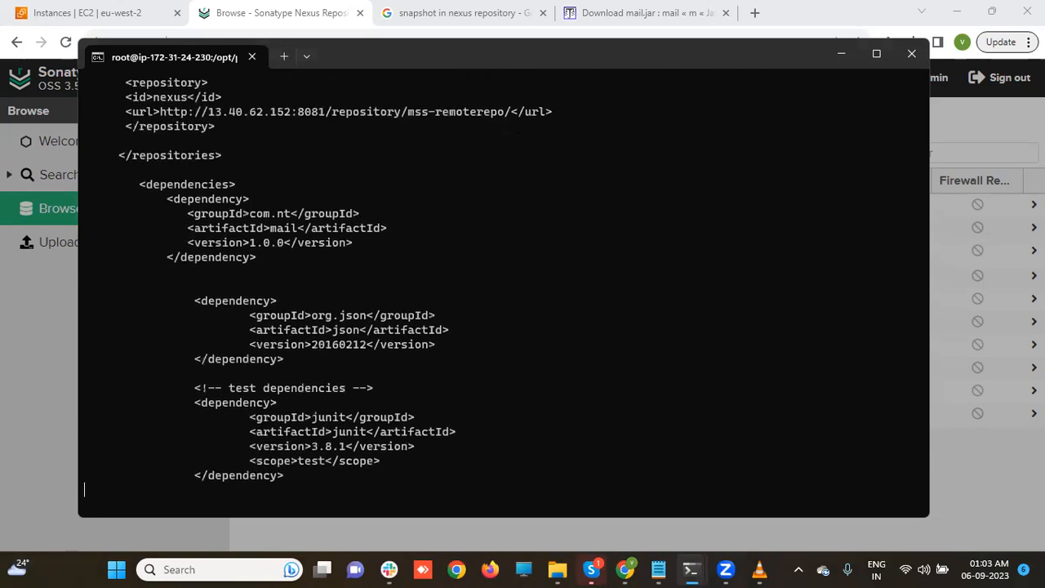
key("Down")
key("Down")
key("Down")
key("Down")
key("Down")
key("Down")
key("Down")
key("Down")
key("Down")
key("Down")
key("Down")
key("Down")
key("Down")
key("Down")
key("Down")
key("Down")
key("Down")
key("Down")
key("Down")
key("Down")
key("Down")
key("Down")
key("Down")
key("Down")
key("Down")
key("Down")
key("Down")
key("Down")
key("Down")
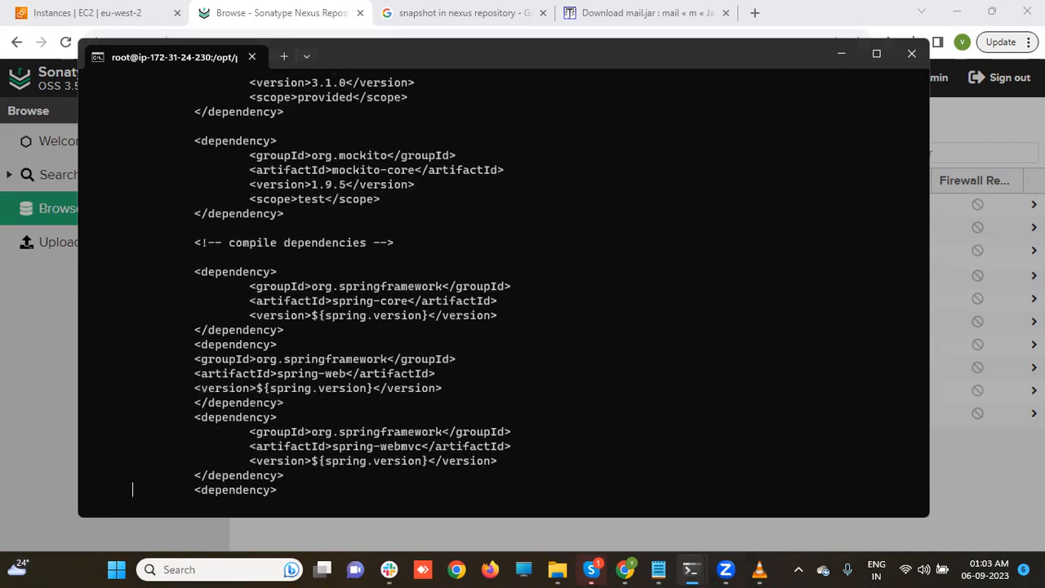
type(":wq")
key("Return")
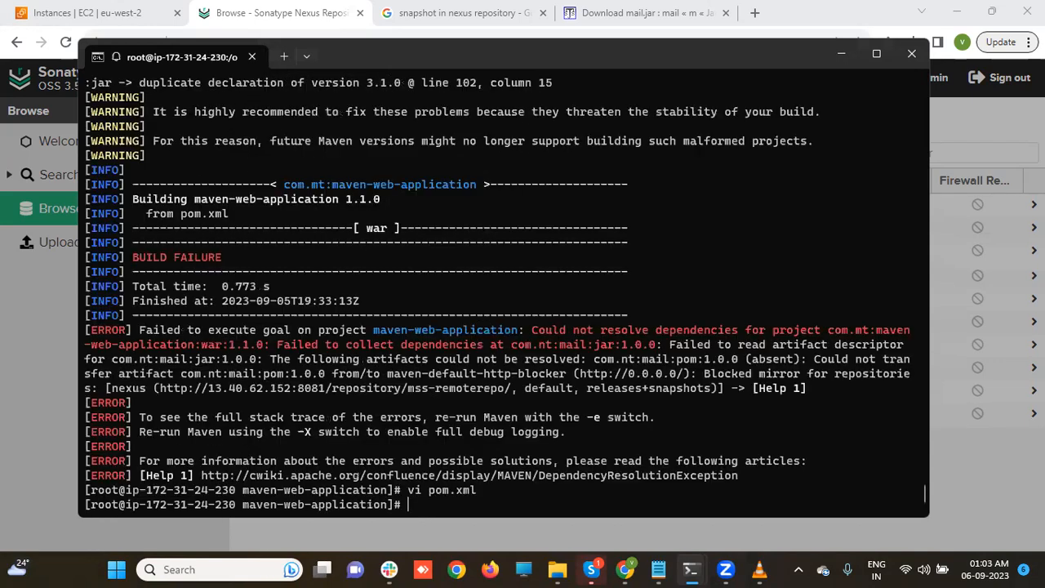
- Attempt a vi path that ends up opening the maven-web-application folder, then quit with :q
type("vi /")
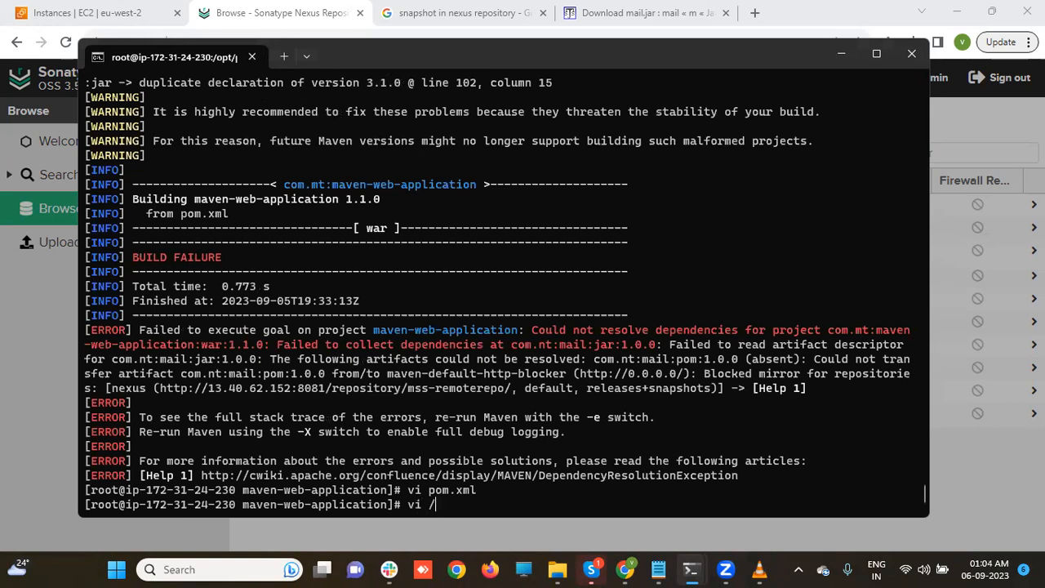
type("opt/a")
key("Tab")
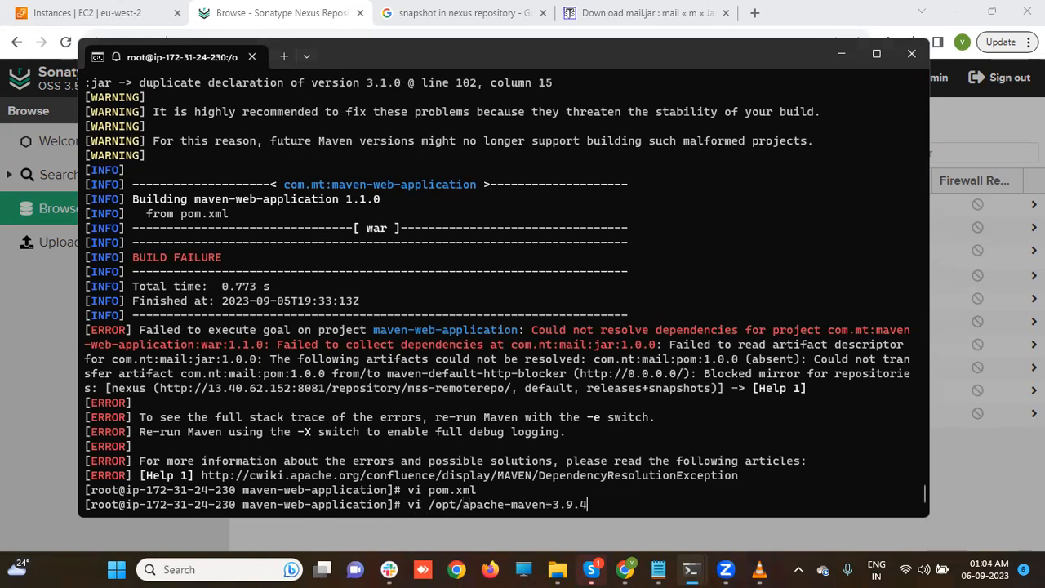
key("BackSpace")
key("BackSpace")
key("BackSpace")
key("BackSpace")
key("BackSpace")
key("BackSpace")
key("BackSpace")
key("BackSpace")
key("BackSpace")
key("BackSpace")
key("BackSpace")
key("BackSpace")
key("BackSpace")
key("BackSpace")
key("BackSpace")
key("BackSpace")
key("BackSpace")
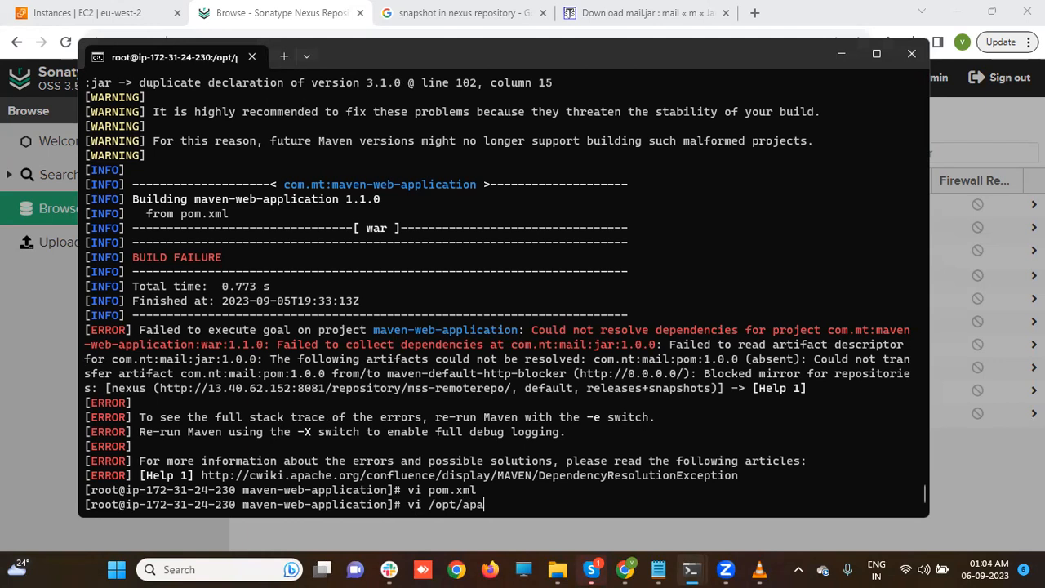
key("BackSpace")
type("p")
key("Tab")
type("ma")
key("Tab")
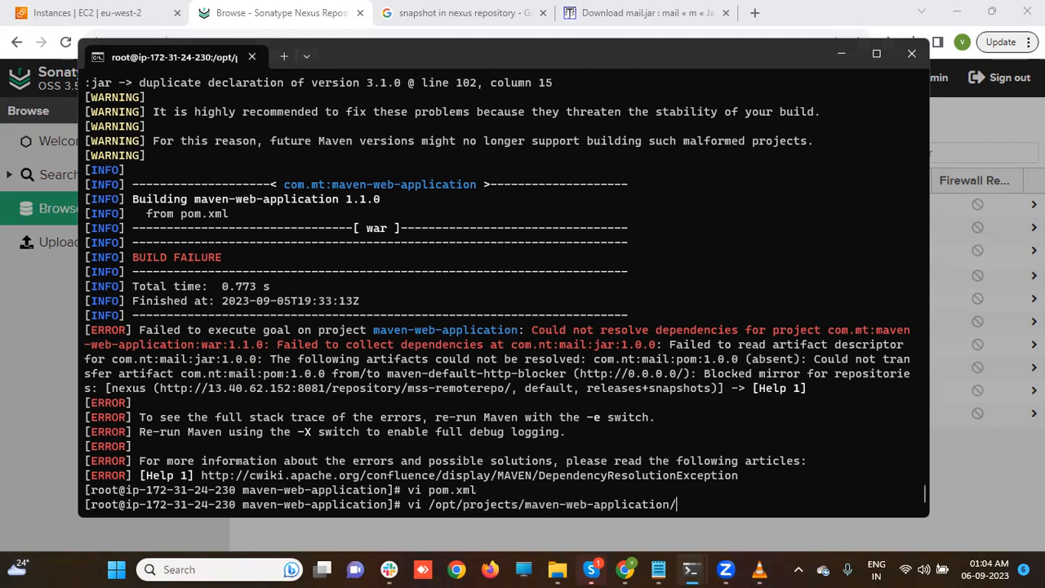
key("Return")
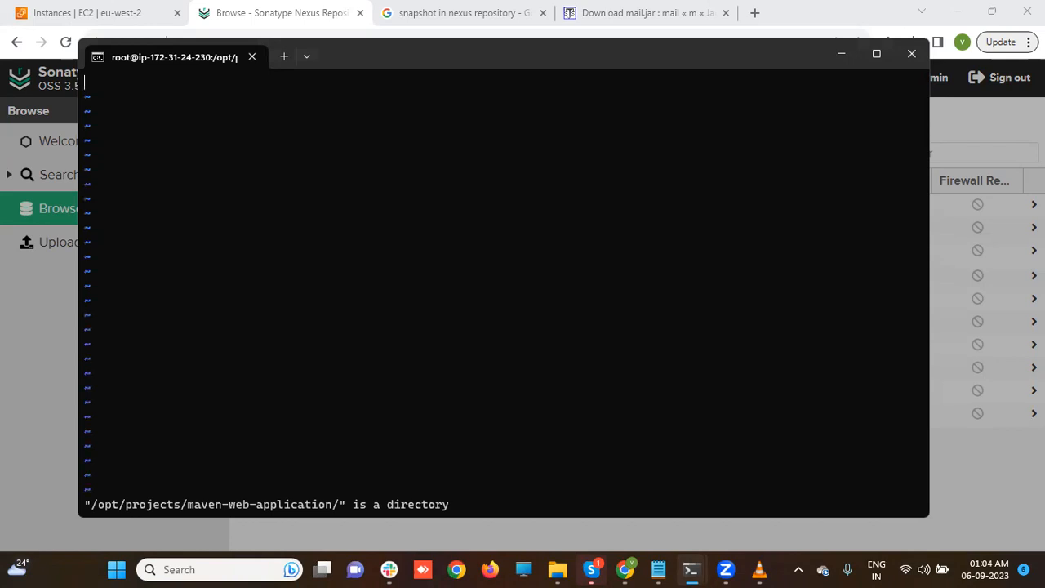
type(":q")
key("Return")
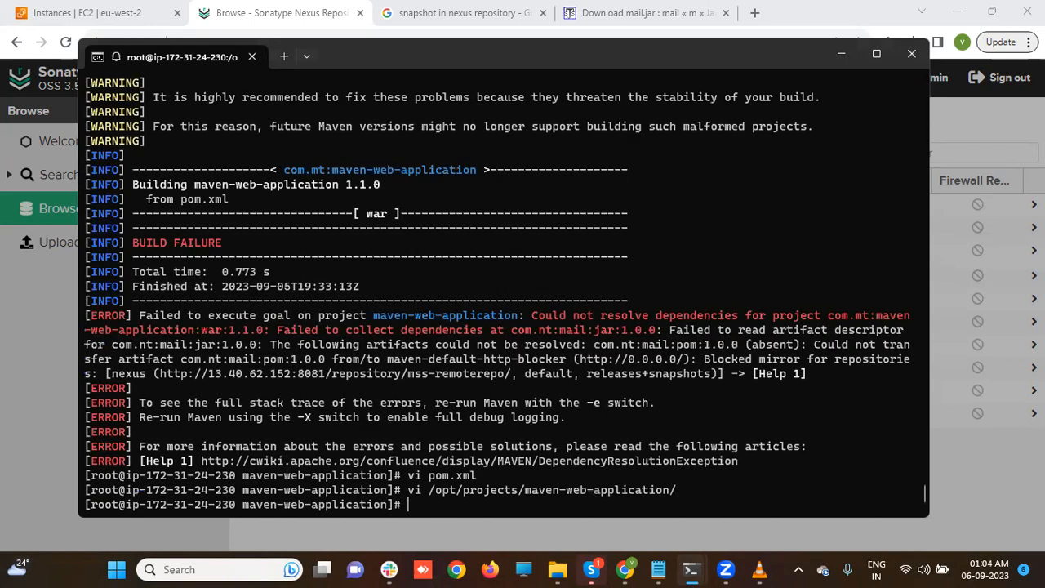
- Recall the vi command and rework its path toward the /opt/apache-maven-3.9.4 folder
key("Up")
type("c")
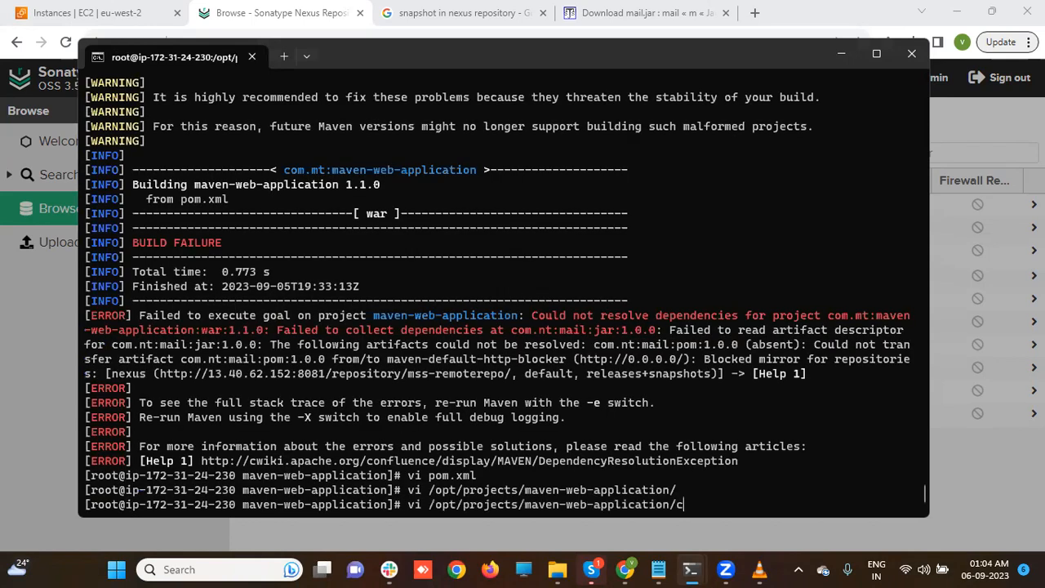
key("Tab")
type("o")
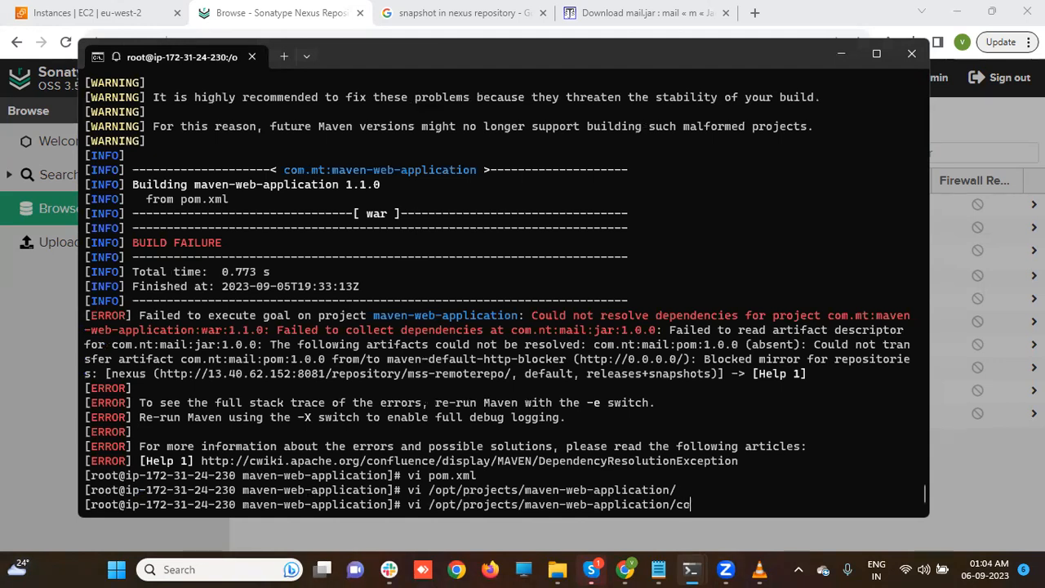
key("BackSpace")
key("BackSpace")
key("BackSpace")
key("BackSpace")
key("BackSpace")
key("BackSpace")
key("BackSpace")
key("BackSpace")
key("BackSpace")
key("BackSpace")
key("BackSpace")
key("BackSpace")
key("BackSpace")
key("BackSpace")
key("BackSpace")
key("BackSpace")
key("BackSpace")
key("BackSpace")
key("BackSpace")
key("BackSpace")
key("BackSpace")
key("BackSpace")
key("BackSpace")
key("BackSpace")
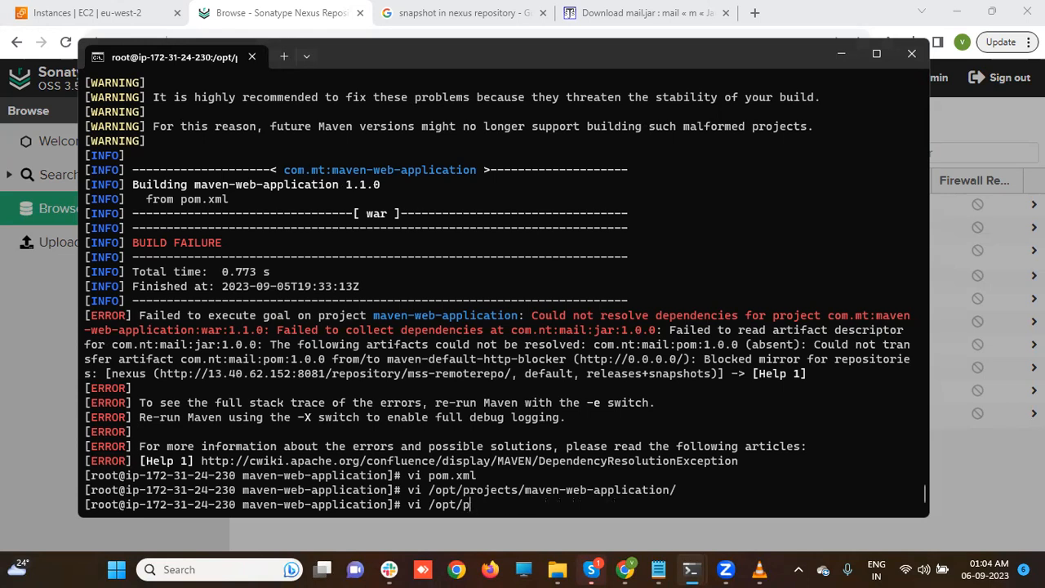
type("a")
key("Tab")
- Open /opt/apache-maven-3.9.4/conf/settings.xml in vi and scroll down to the mirrors section
type("/c")
key("Tab")
type("s")
key("Tab")
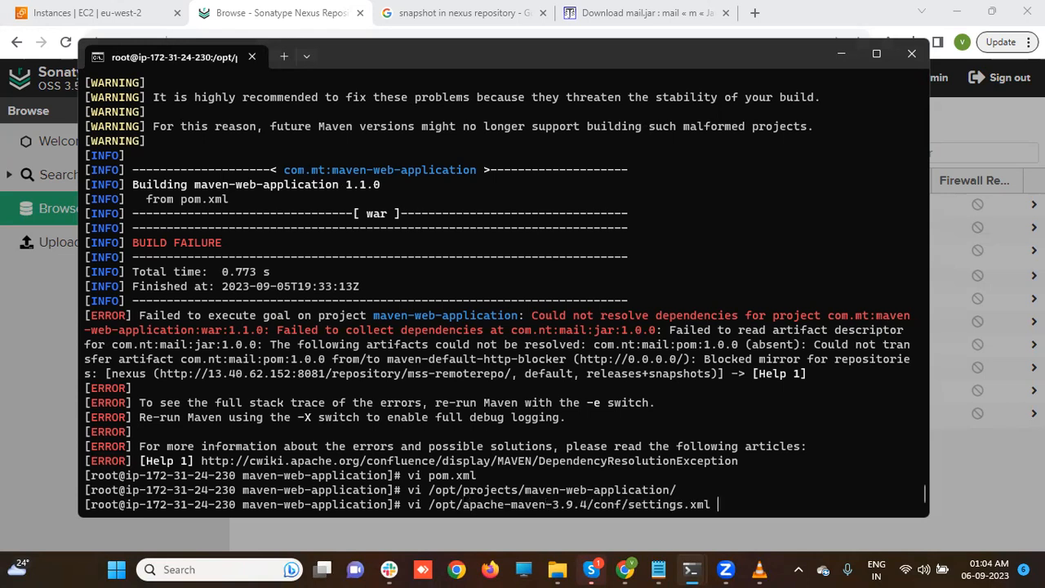
key("Return")
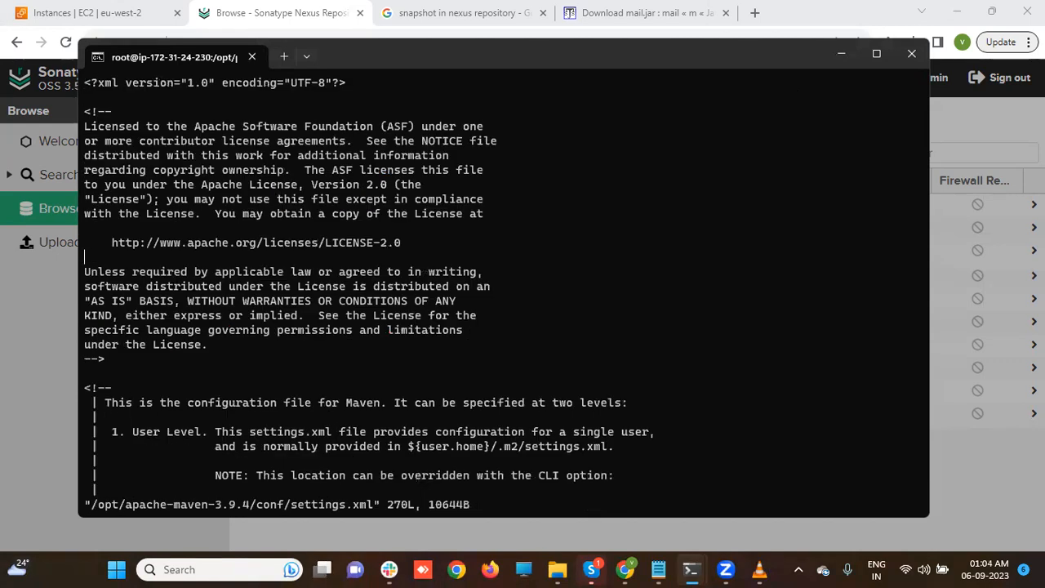
scroll(368, 294, "down", 6)
scroll(368, 294, "down", 6)
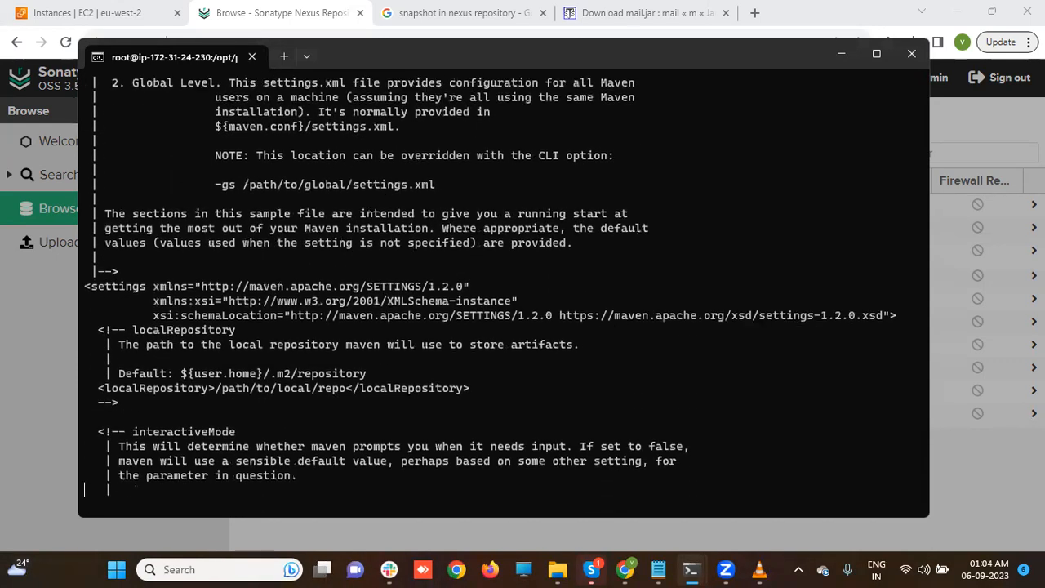
scroll(367, 294, "down", 18)
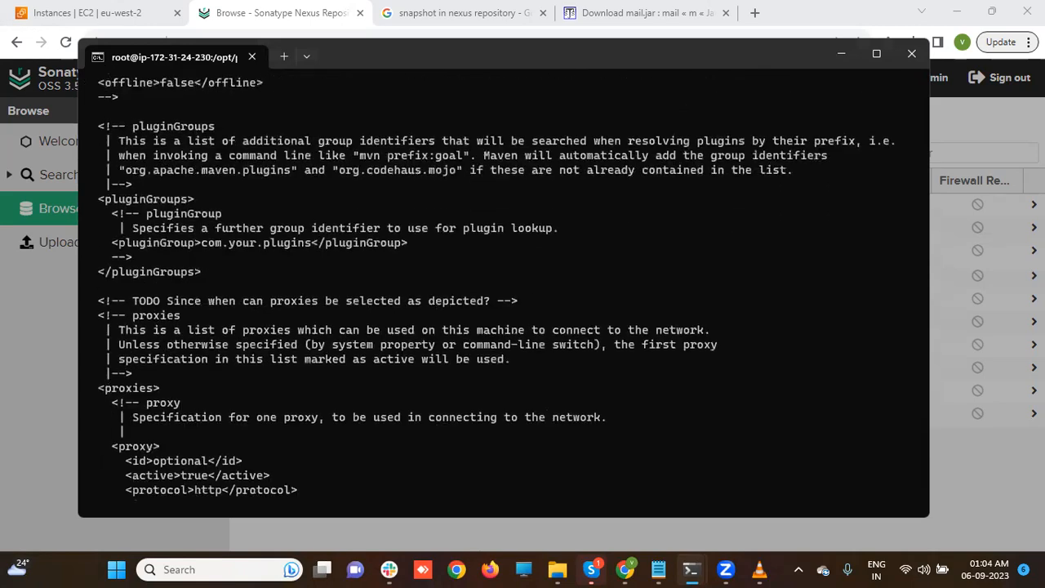
scroll(424, 286, "down", 4)
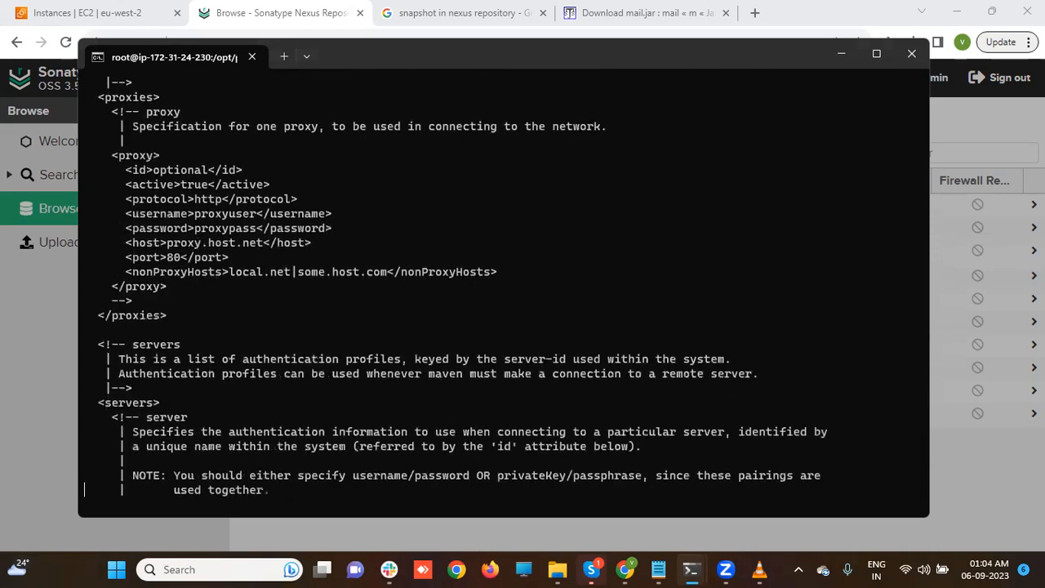
scroll(463, 286, "down", 6)
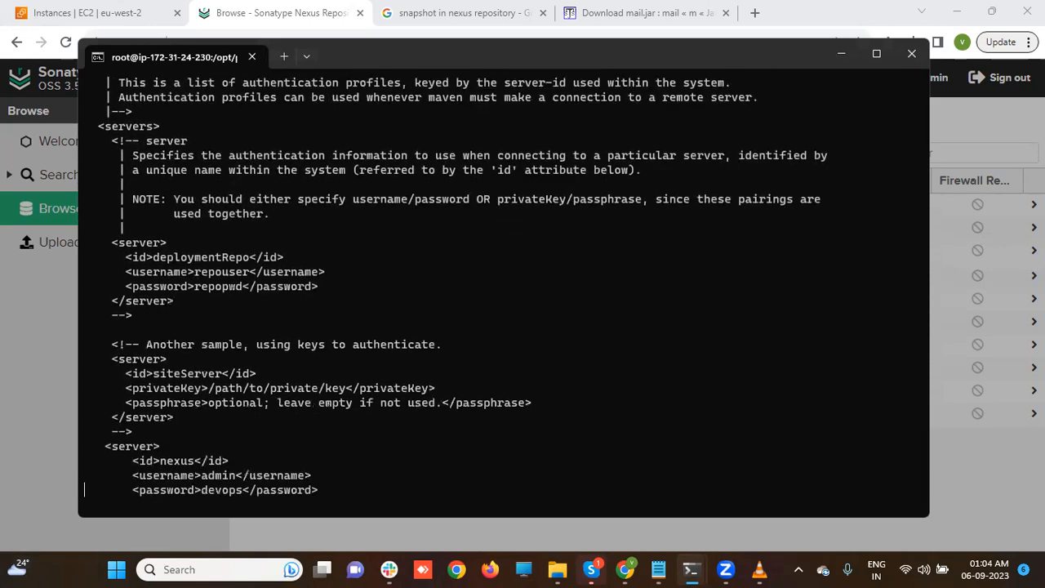
scroll(463, 286, "down", 5)
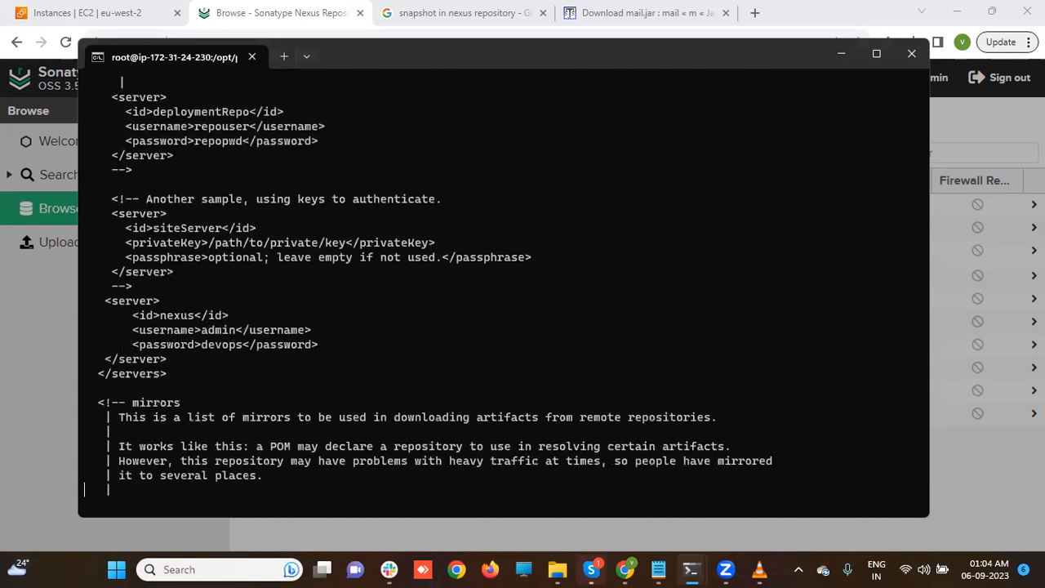
scroll(463, 286, "down", 5)
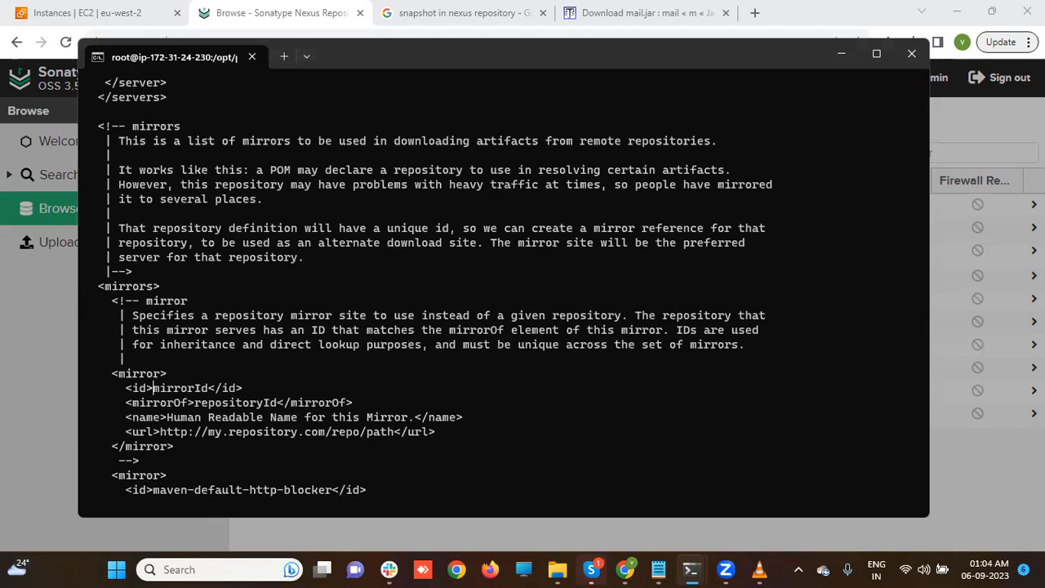
- Replace the mirror id maven-default-http-blocker with nexus
key("i")
key("Delete")
key("Delete")
key("Delete")
key("Delete")
key("Delete")
key("Delete")
key("Delete")
key("Delete")
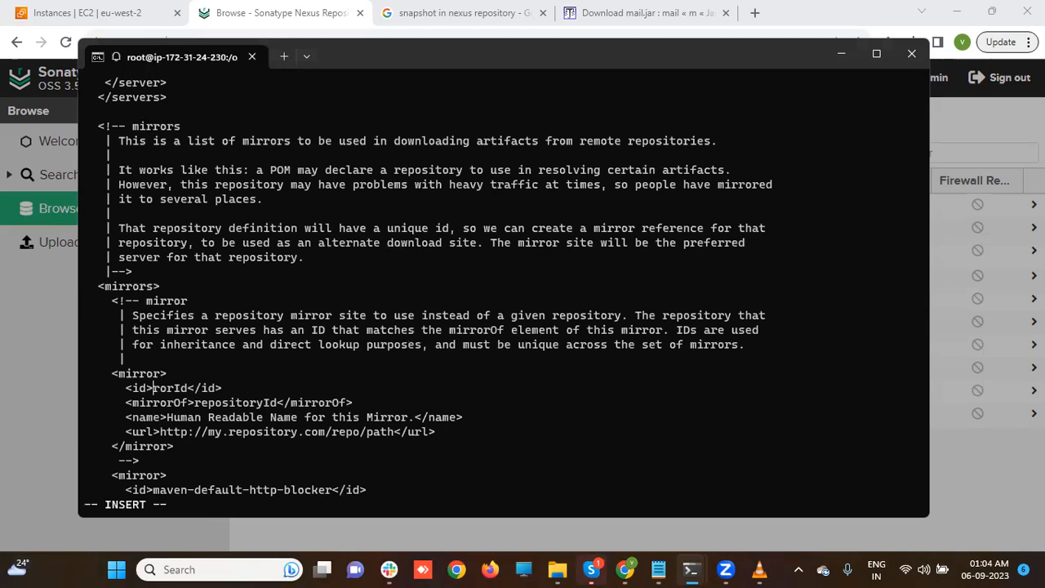
type("nexus")
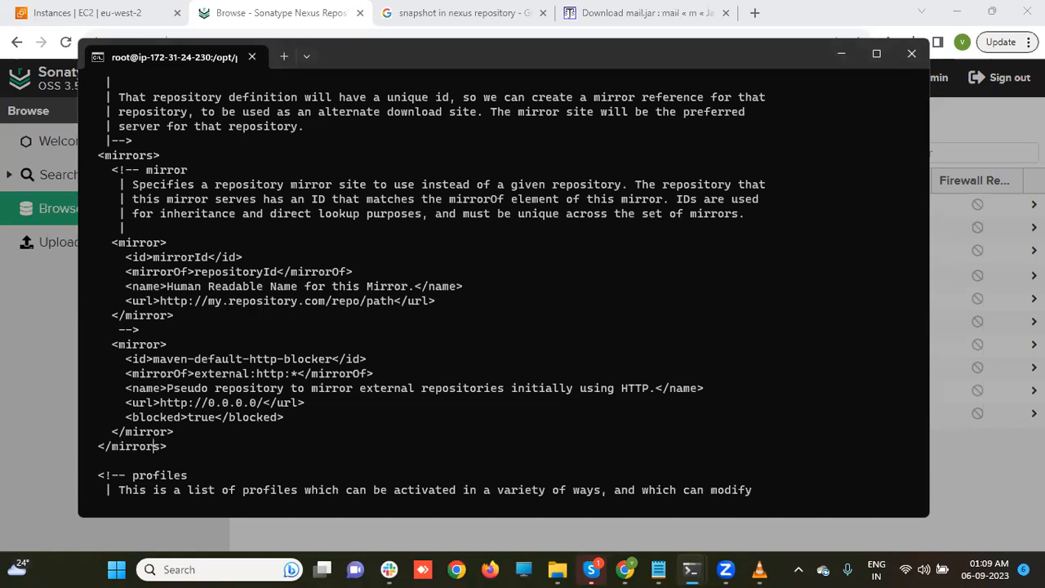
key("i")
key("Up")
key("Up")
key("Up")
key("Up")
key("Up")
key("Up")
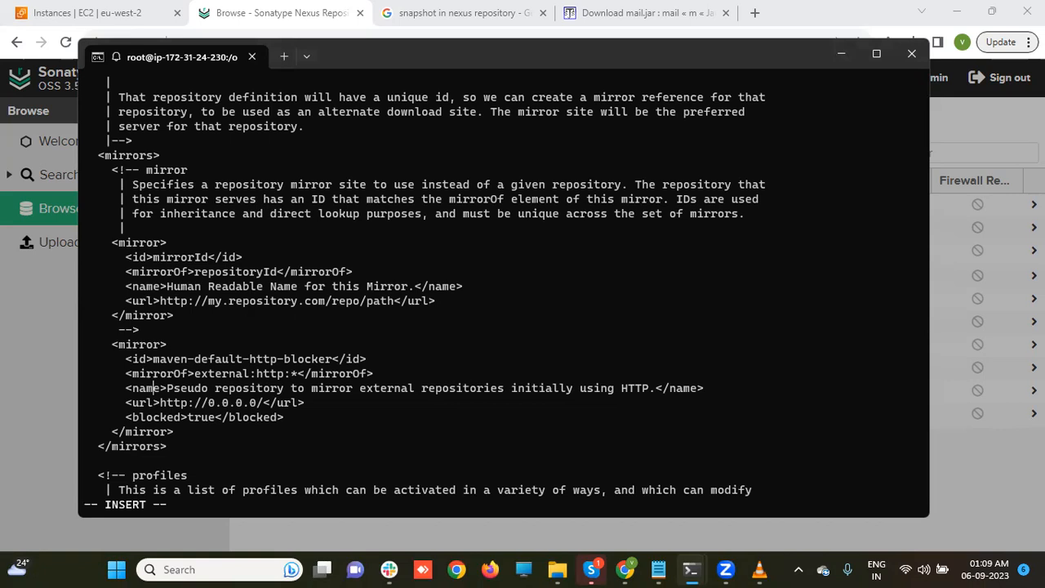
key("Delete")
key("Delete")
key("Delete")
key("Delete")
key("Delete")
key("Delete")
key("Delete")
key("Delete")
key("Delete")
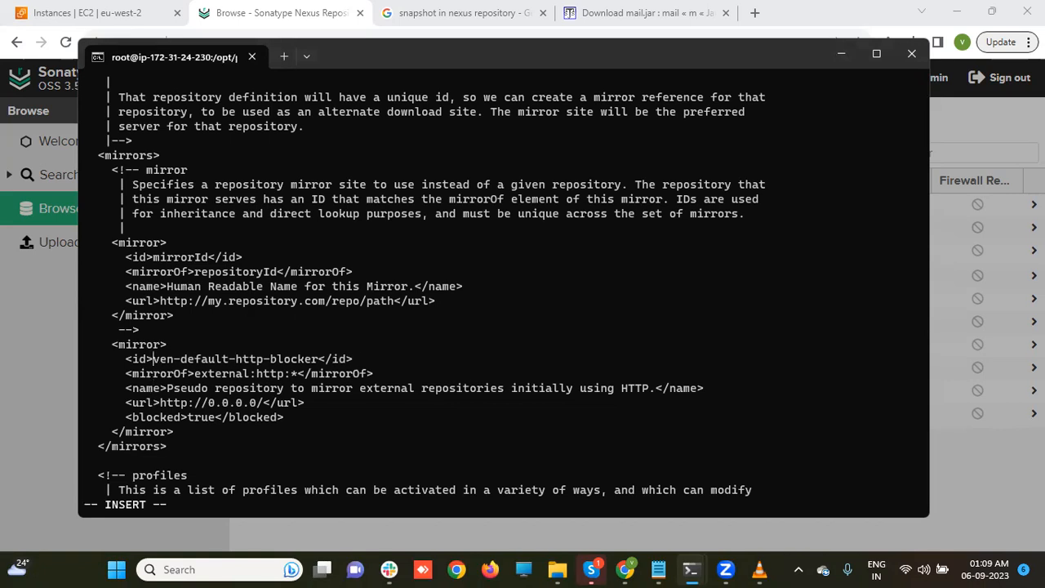
key("Delete")
key("Delete")
key("Delete")
key("Delete")
key("Delete")
key("Delete")
key("Delete")
key("Delete")
key("Delete")
key("Delete")
key("Delete")
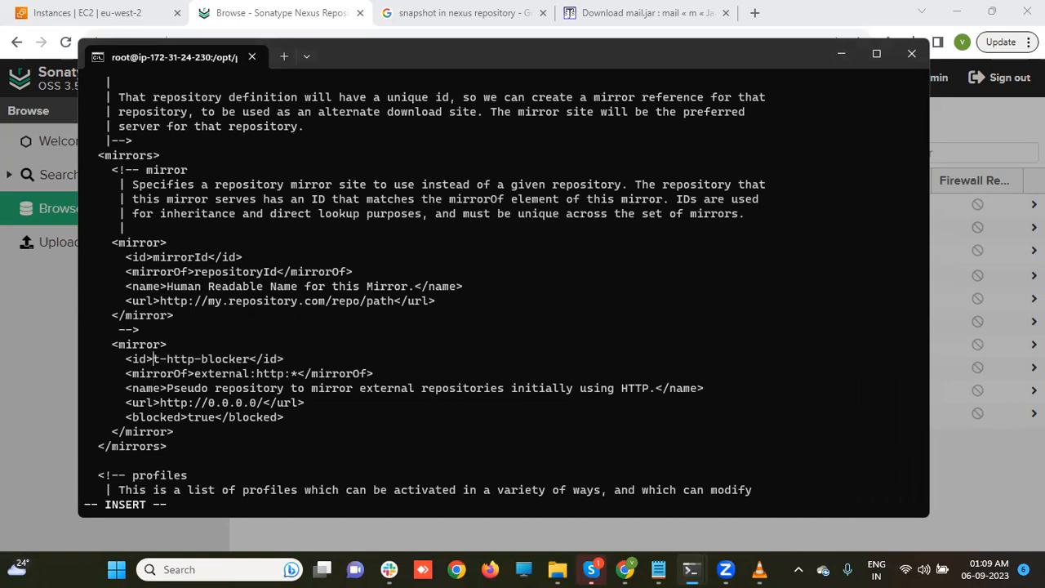
key("Delete")
key("Delete")
key("Delete")
key("Delete")
key("Delete")
key("Delete")
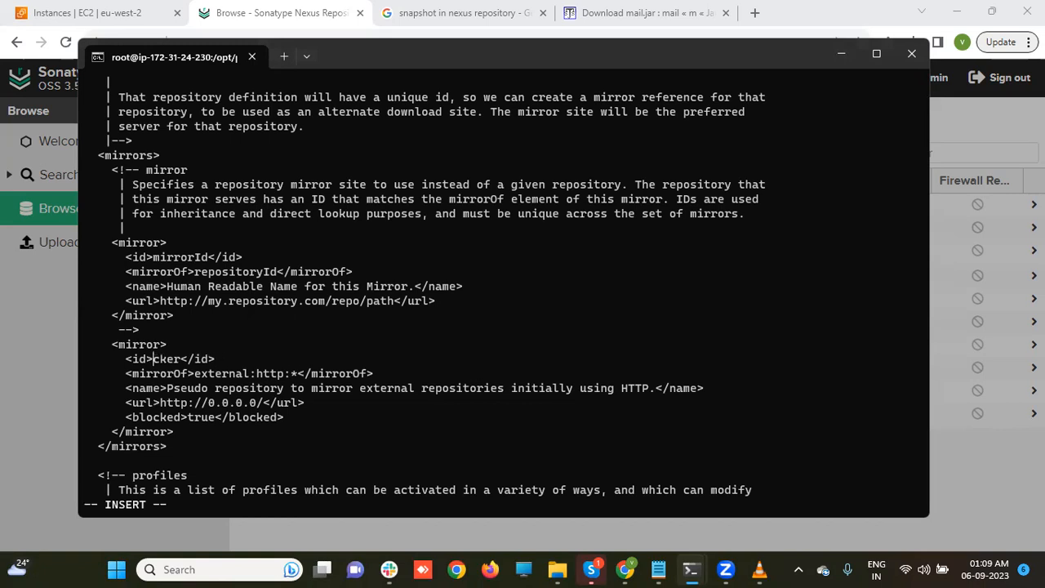
type("nexus")
- Replace the mirror's descriptive name with 'repository'
key("Down")
key("Down")
key("Left")
key("Left")
key("Left")
key("Delete")
key("Delete")
key("Delete")
key("Delete")
key("Delete")
key("Delete")
key("Delete")
key("Delete")
key("Delete")
key("Delete")
key("Delete")
key("Delete")
key("Delete")
key("Delete")
key("Delete")
key("Delete")
key("Delete")
key("Delete")
key("Delete")
key("Delete")
key("Delete")
key("Delete")
key("Delete")
key("Delete")
key("Delete")
key("Delete")
key("Delete")
key("Delete")
key("Delete")
key("Delete")
key("Delete")
key("Delete")
key("Delete")
key("Delete")
key("Delete")
key("Delete")
key("Delete")
key("Delete")
key("Delete")
key("Delete")
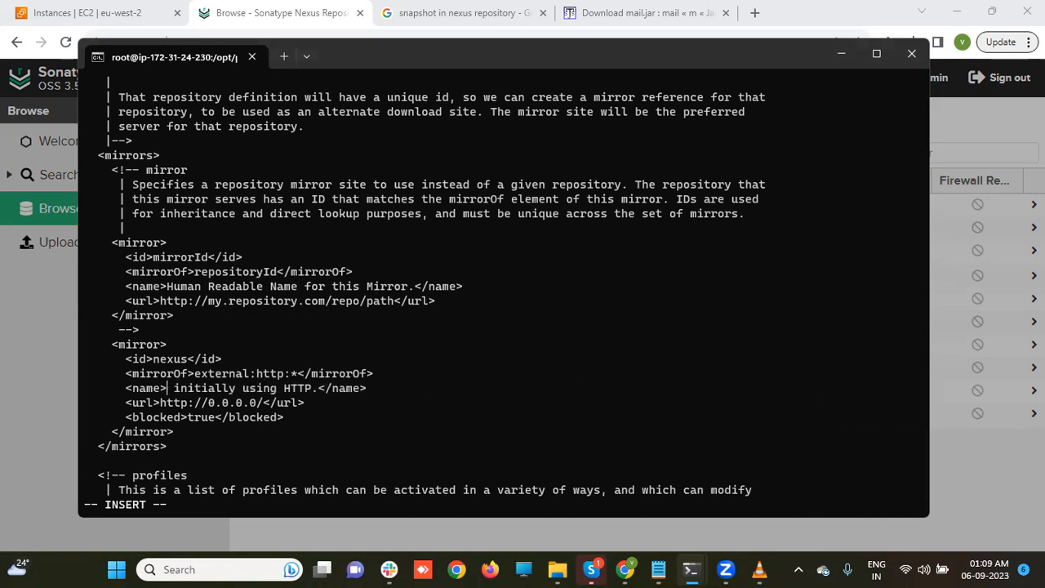
key("Delete")
key("Delete")
key("Delete")
key("Delete")
key("Delete")
key("Delete")
key("Delete")
key("Delete")
key("Delete")
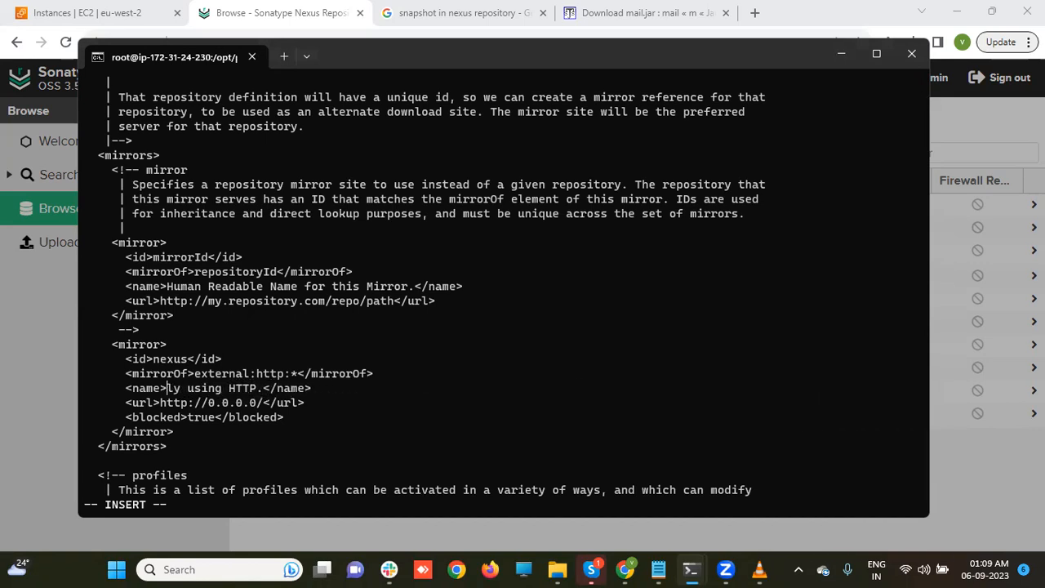
key("Delete")
key("Delete")
key("Delete")
key("Delete")
key("Delete")
key("Delete")
key("Delete")
key("Delete")
key("Delete")
key("Delete")
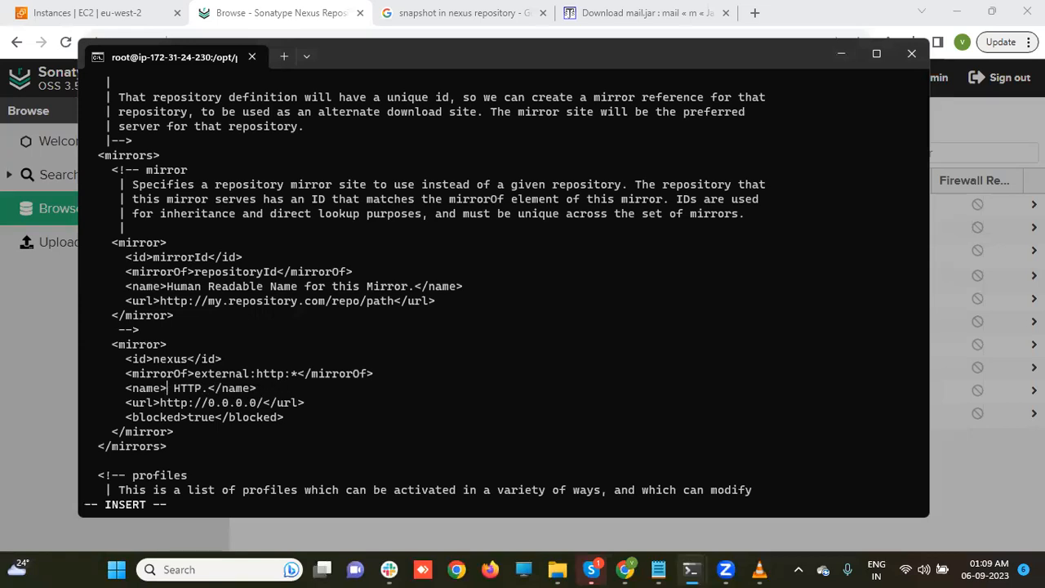
key("Delete")
key("Delete")
key("Delete")
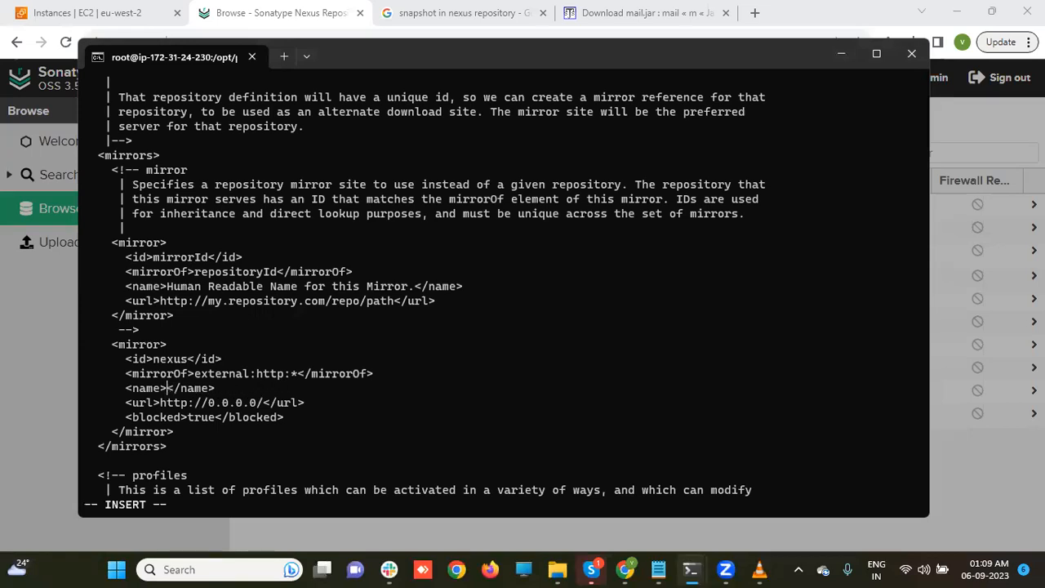
type("R")
key("BackSpace")
type("repository")
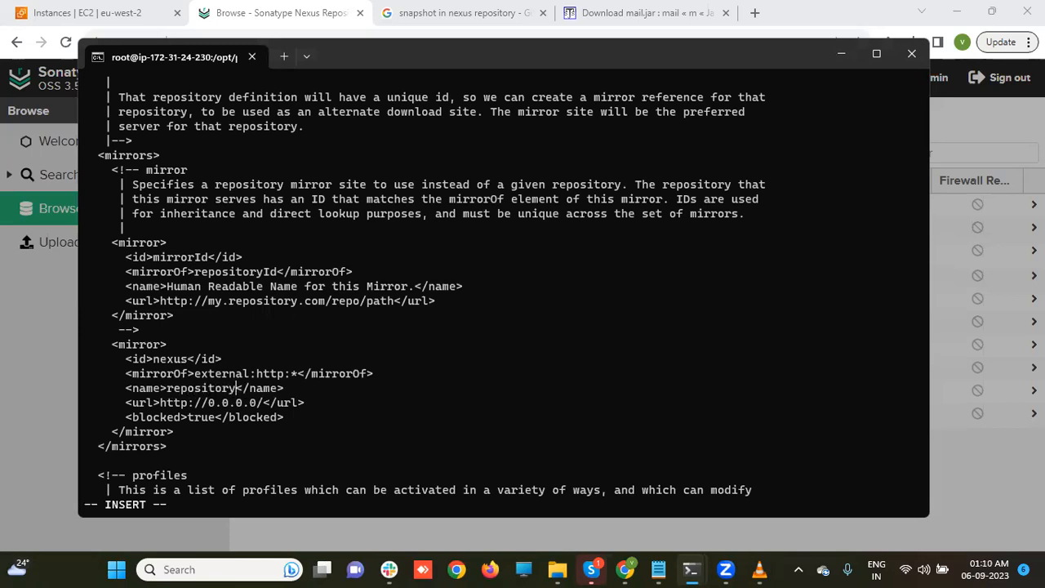
- Copy the mss-remoterepo URL from Notepad into the mirror's url, replacing 0.0.0.0
left_click(236, 403)
left_click(659, 569)
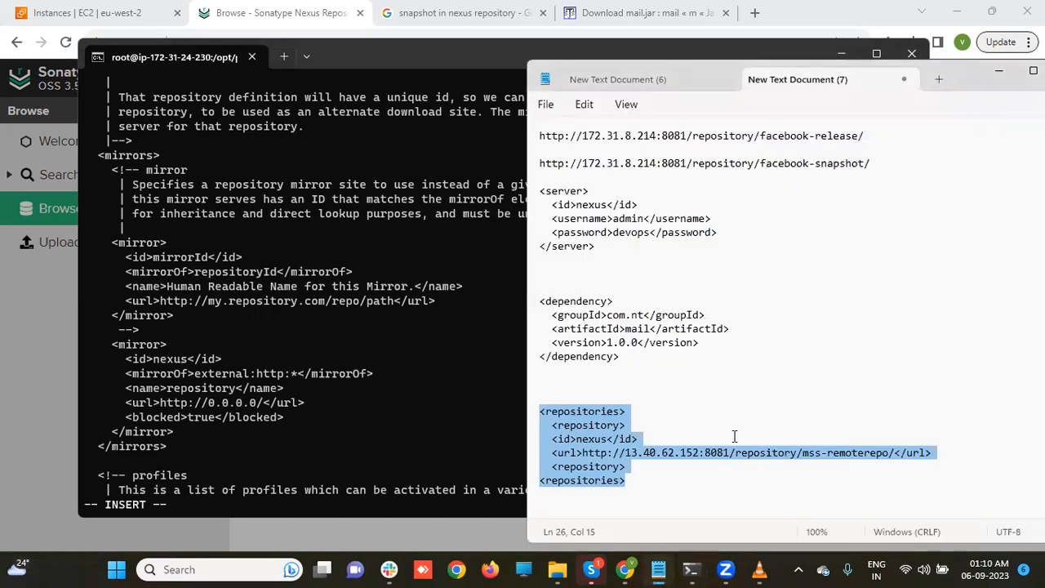
left_click(735, 439)
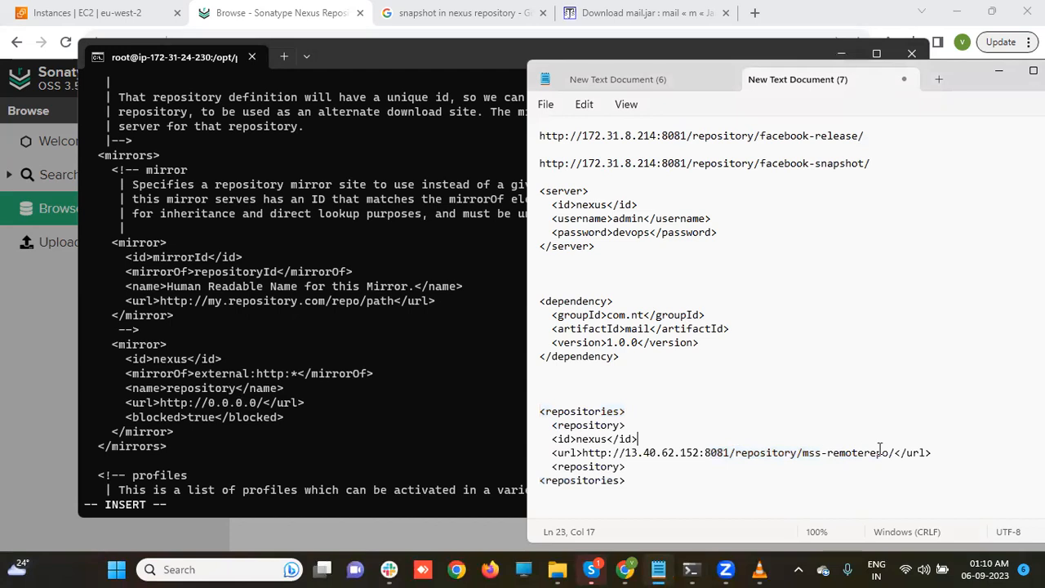
left_click_drag(899, 452, 580, 455)
key("ctrl+c")
left_click(217, 426)
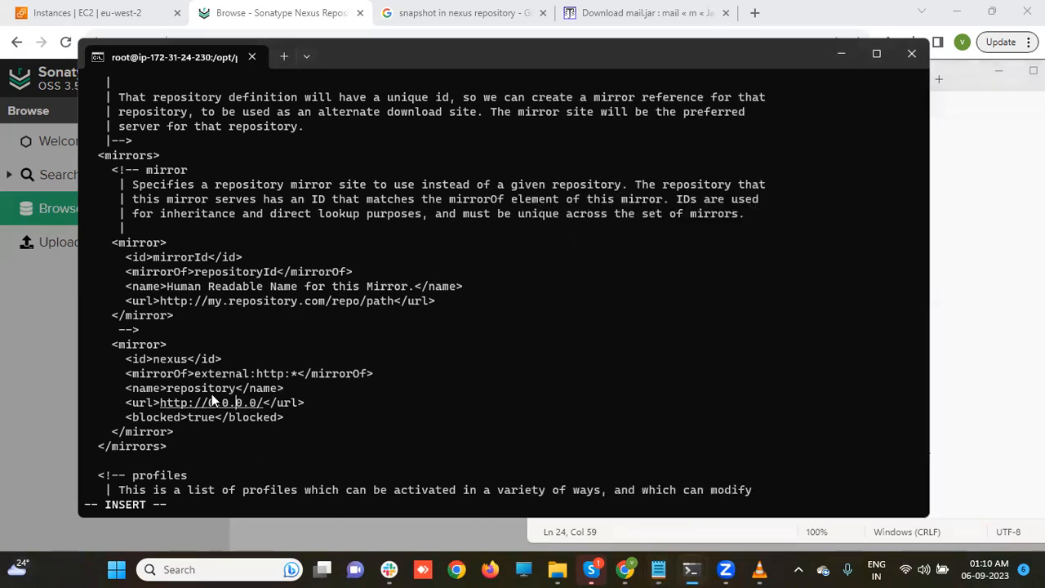
key("Right")
key("Right")
key("BackSpace")
key("BackSpace")
key("BackSpace")
key("BackSpace")
key("BackSpace")
key("BackSpace")
key("BackSpace")
key("BackSpace")
key("BackSpace")
key("BackSpace")
key("BackSpace")
key("BackSpace")
key("BackSpace")
key("BackSpace")
key("BackSpace")
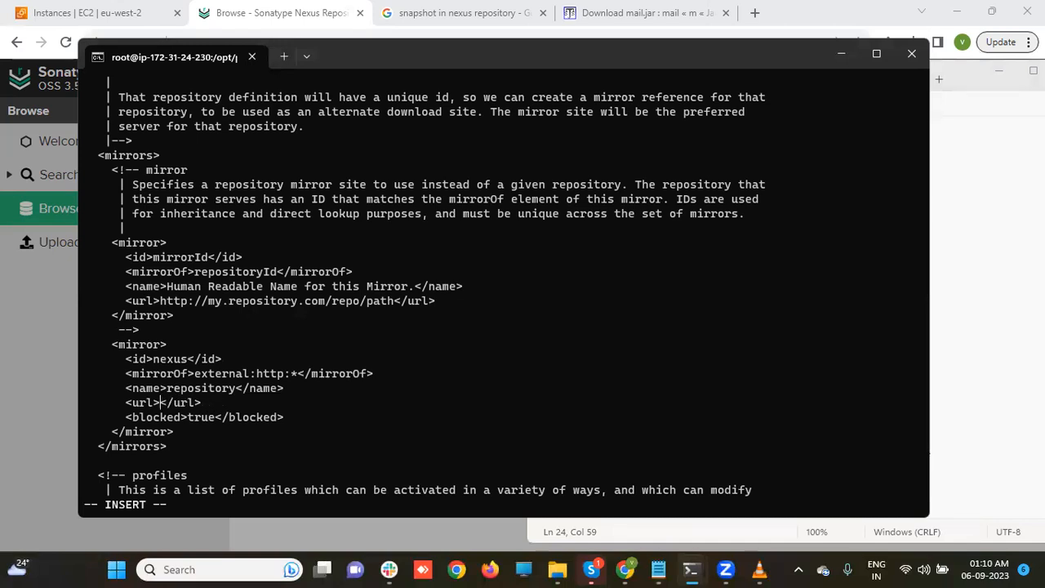
key("ctrl+v")
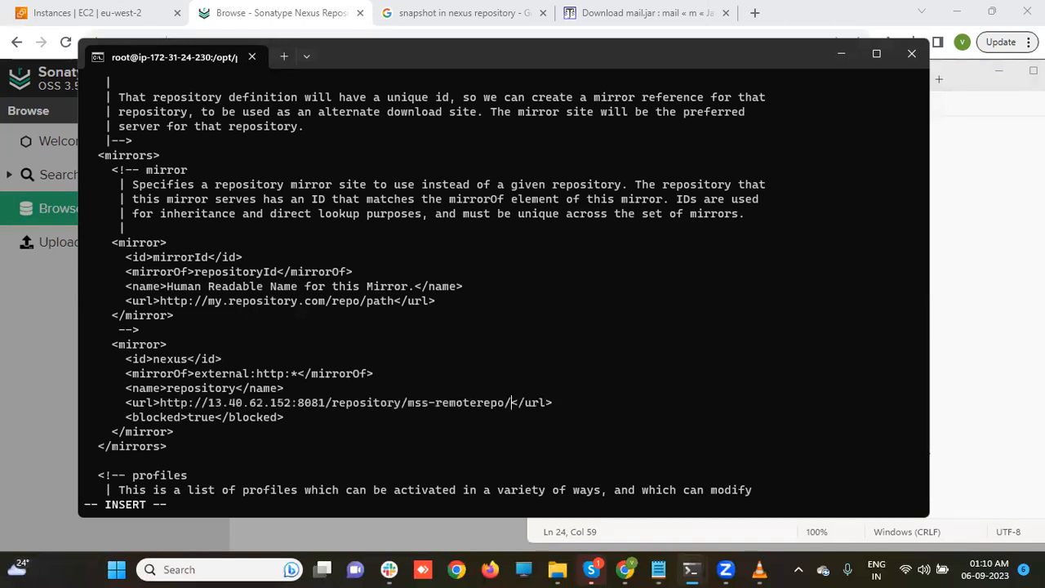
- Change the mirror's blocked value from true to false and save settings.xml with :wq
key("Down")
key("Left")
key("Left")
key("Left")
key("Left")
key("Left")
key("Left")
key("Left")
key("Left")
key("Left")
key("Left")
key("BackSpace")
key("BackSpace")
key("BackSpace")
key("BackSpace")
type("false")
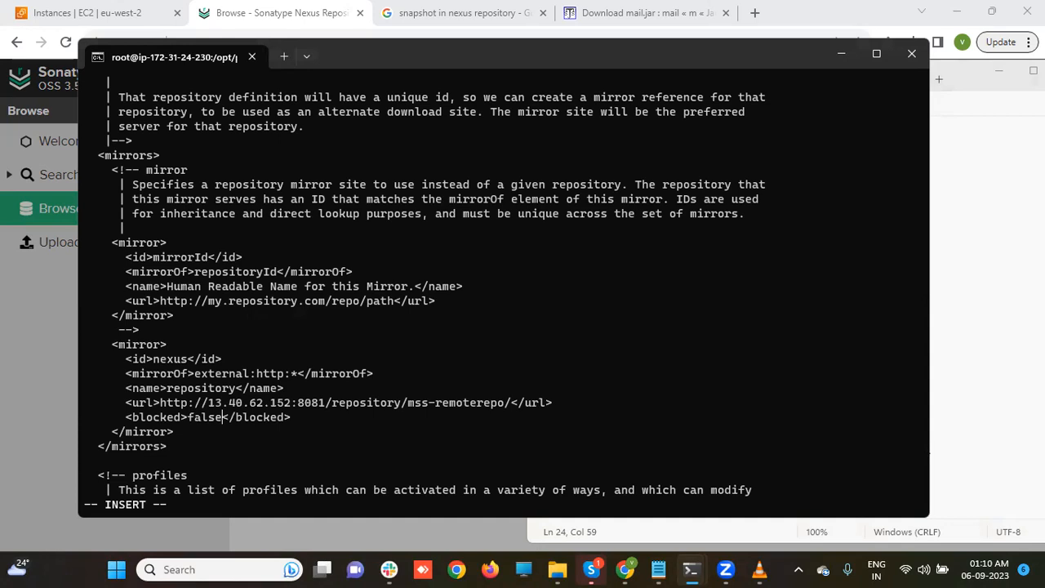
key("Escape")
type(":wq")
key("Return")
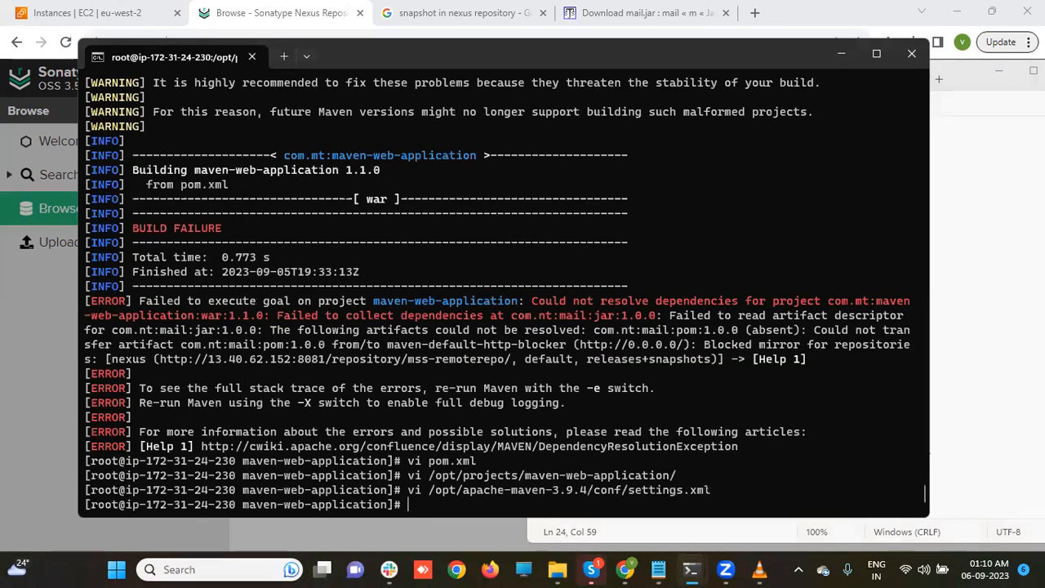
- List the project folder, then run mvn clean package after a mistyped 'mv' attempt fails
type("ls")
key("Return")
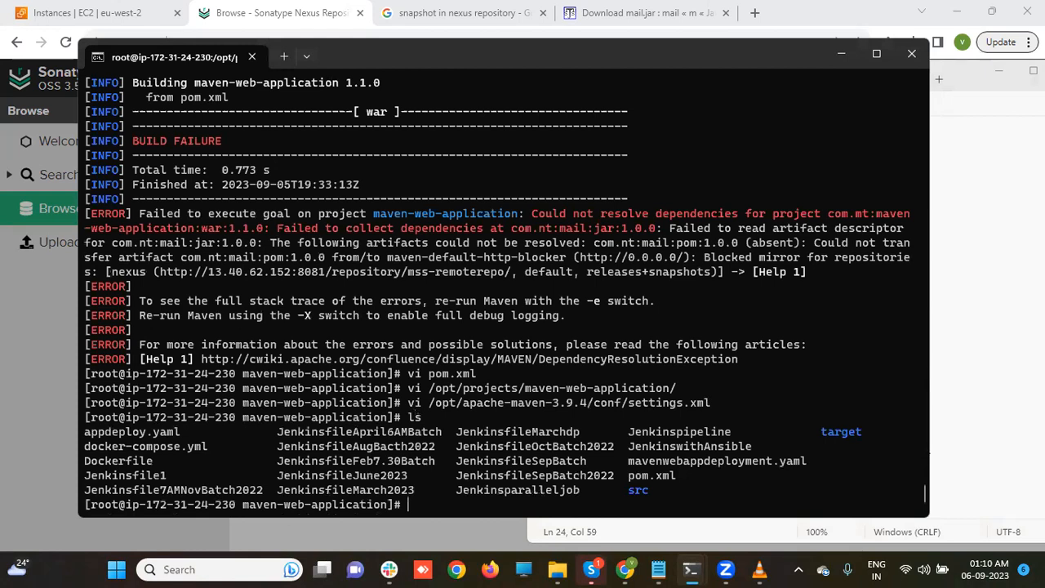
type("mv clea")
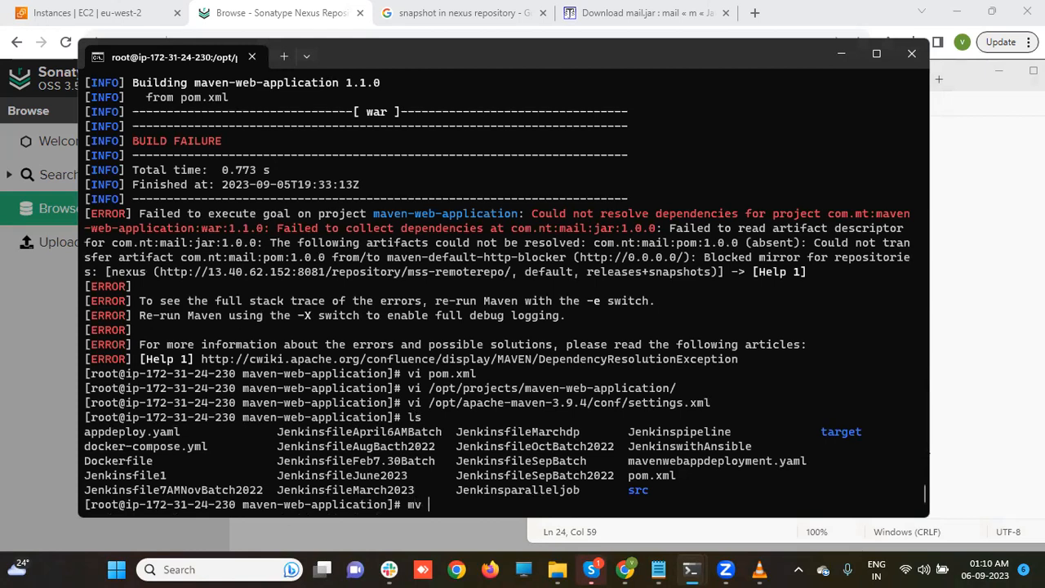
type("n packa")
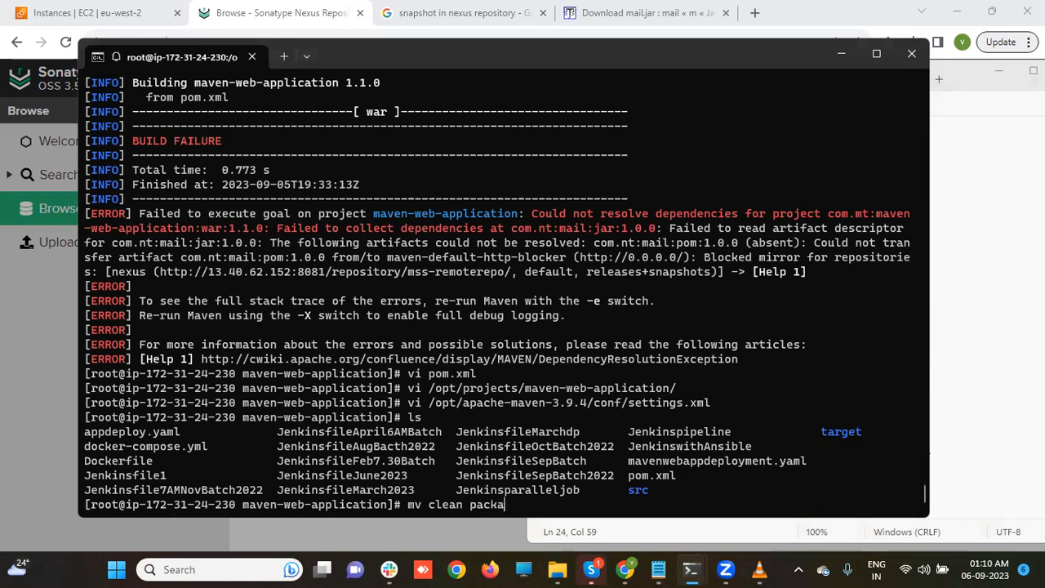
type("ge")
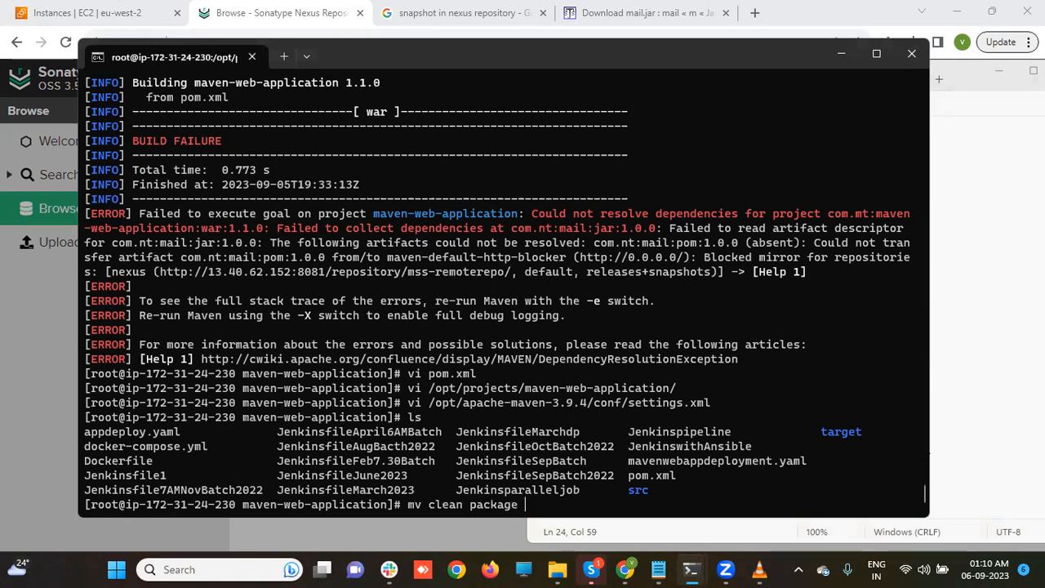
key("Return")
key("Return")
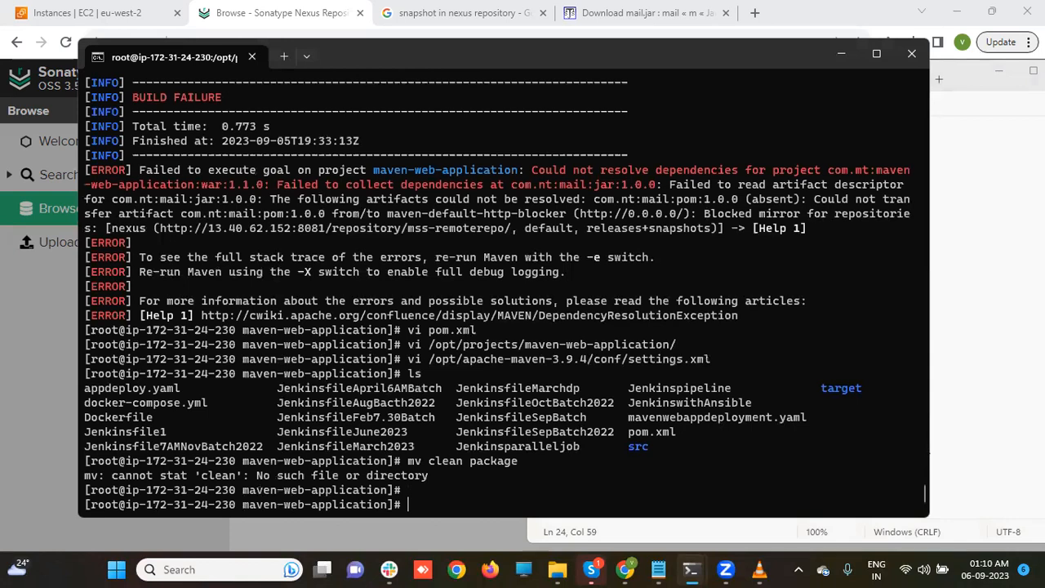
type("mvn clean package")
key("Return")
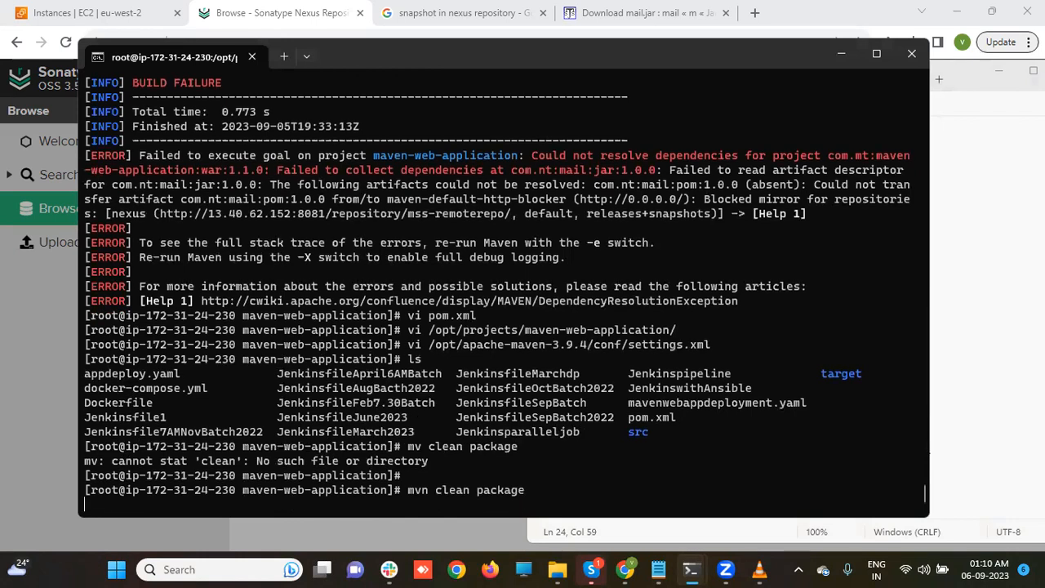